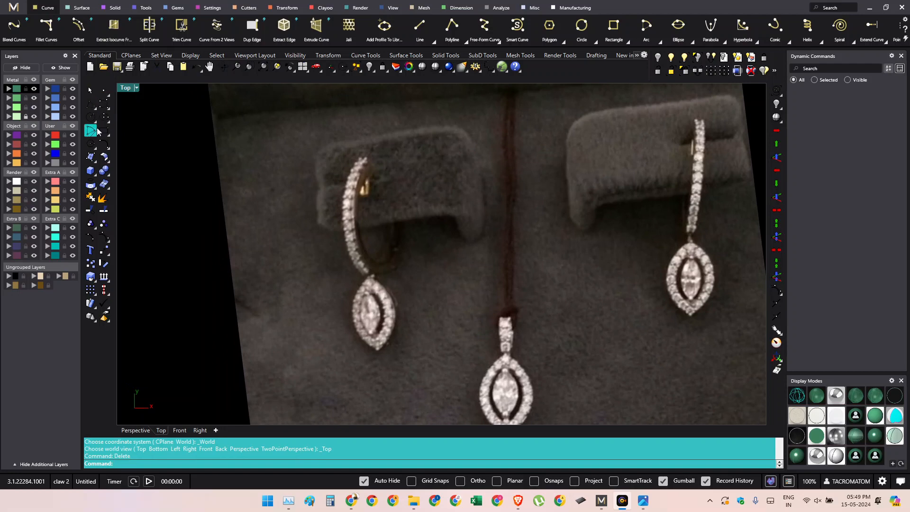
- Draw a freeform curve looping all the way around the left earring in the reference photo
{"action": "right_click_drag", "start_coordinate": [328, 178], "coordinate": [315, 189]}
{"action": "right_click", "coordinate": [314, 188]}
{"action": "left_click", "coordinate": [300, 173]}
{"action": "left_click", "coordinate": [363, 155]}
{"action": "left_click", "coordinate": [408, 190]}
{"action": "left_click", "coordinate": [416, 291]}
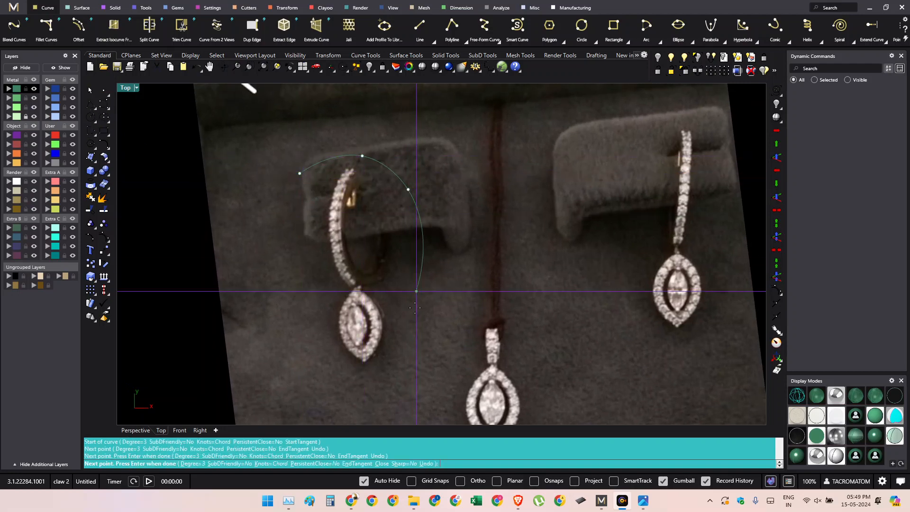
{"action": "left_click", "coordinate": [409, 355]}
{"action": "left_click", "coordinate": [350, 393]}
{"action": "left_click", "coordinate": [287, 315]}
{"action": "left_click", "coordinate": [296, 228]}
{"action": "left_click", "coordinate": [298, 176]}
{"action": "right_click", "coordinate": [299, 176]}
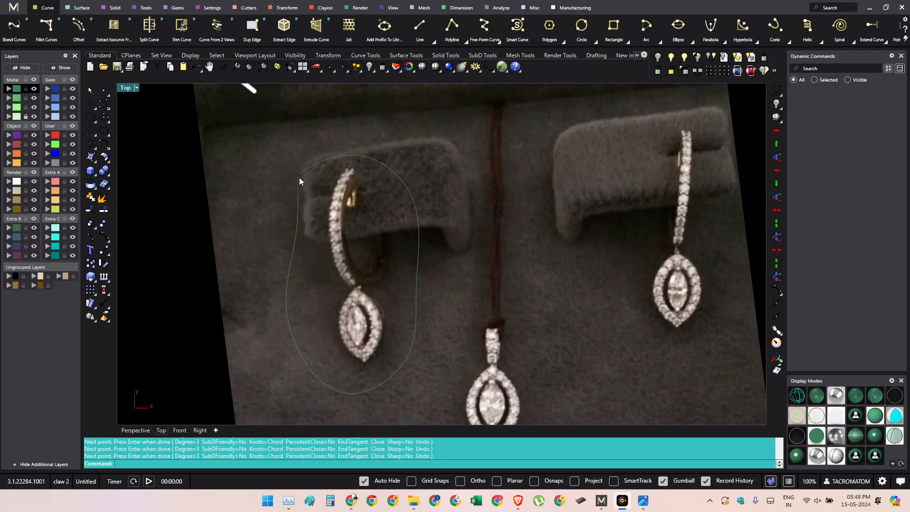
- Delete the freeform curve drawn around the left earring
{"action": "right_click_drag", "start_coordinate": [375, 320], "coordinate": [353, 297]}
{"action": "scroll", "coordinate": [390, 271], "scroll_direction": "down", "scroll_amount": 2}
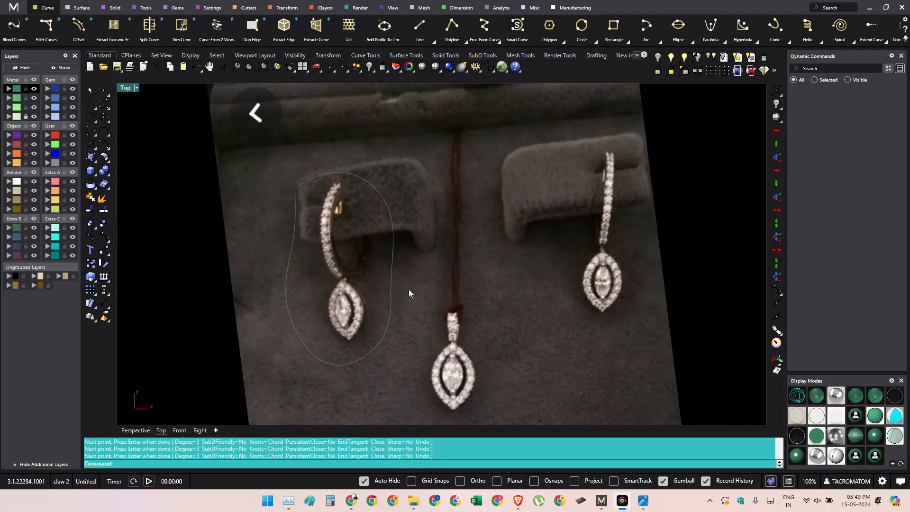
{"action": "left_click", "coordinate": [392, 286]}
{"action": "key", "text": "Delete"}
- Draw a horizontal line through the pendant's centre, starting at the origin (0) and extending to both sides
{"action": "mouse_move", "coordinate": [417, 300]}
{"action": "right_mouse_down"}
{"action": "mouse_move", "coordinate": [420, 313]}
{"action": "mouse_move", "coordinate": [398, 329]}
{"action": "right_mouse_up"}
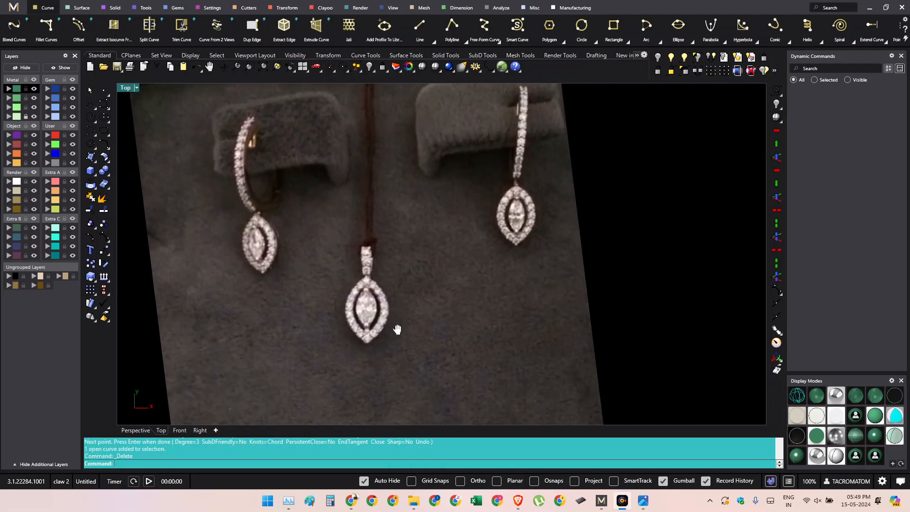
{"action": "scroll", "coordinate": [387, 323], "scroll_direction": "up", "scroll_amount": 3}
{"action": "scroll", "coordinate": [416, 286], "scroll_direction": "up", "scroll_amount": 5}
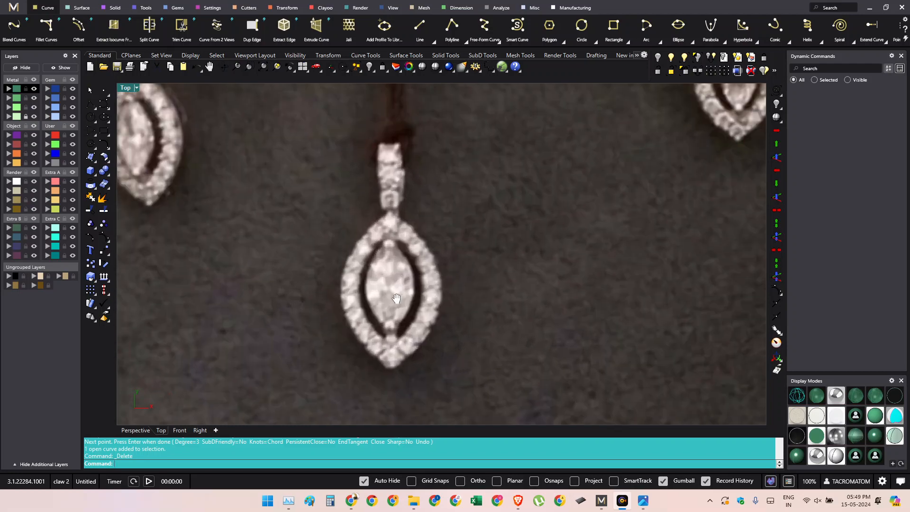
{"action": "type", "text": "q"}
{"action": "key", "text": "Return"}
{"action": "type", "text": "0"}
{"action": "key", "text": "Return"}
{"action": "scroll", "coordinate": [382, 281], "scroll_direction": "down", "scroll_amount": 5}
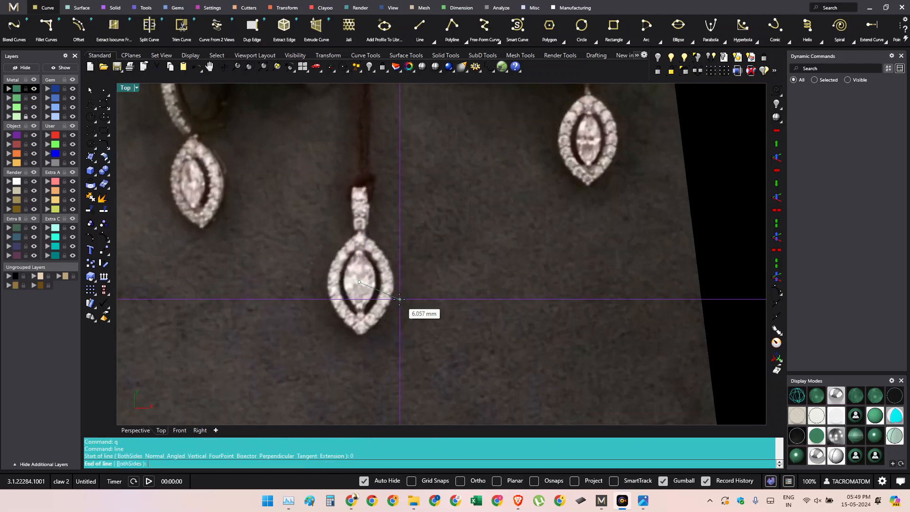
{"action": "type", "text": "b"}
{"action": "key", "text": "Return"}
{"action": "left_click", "coordinate": [583, 286]}
{"action": "scroll", "coordinate": [459, 311], "scroll_direction": "up", "scroll_amount": 2}
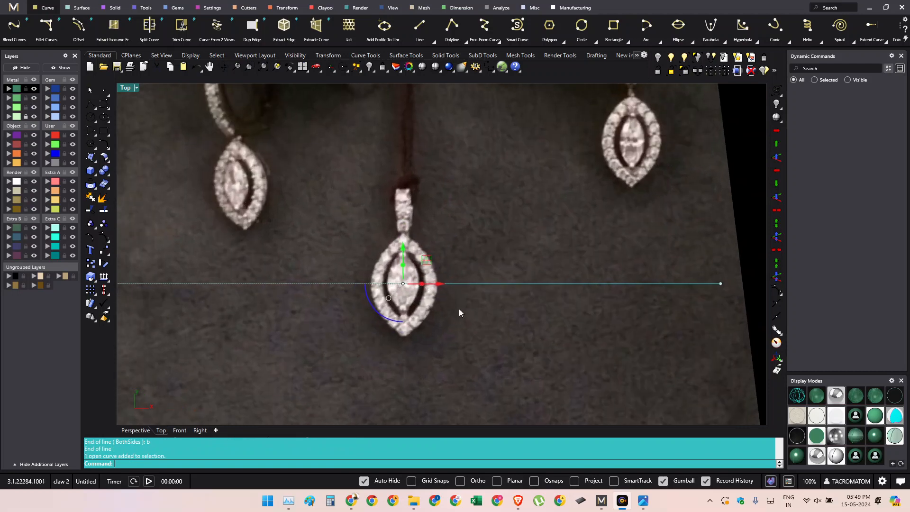
- Put the horizontal line on layer User 01 and create a copy of it rotated 90 degrees about the origin
{"action": "right_click_drag", "start_coordinate": [421, 299], "coordinate": [436, 303]}
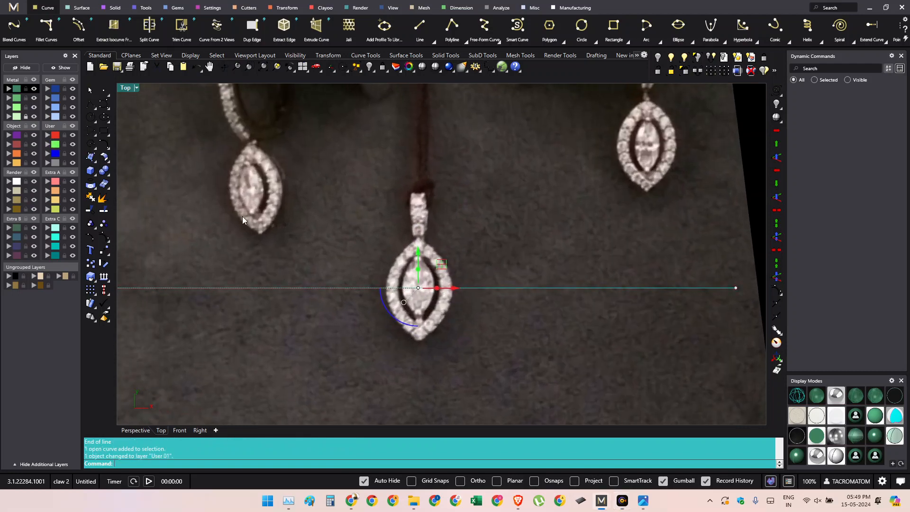
{"action": "left_click", "coordinate": [404, 327]}
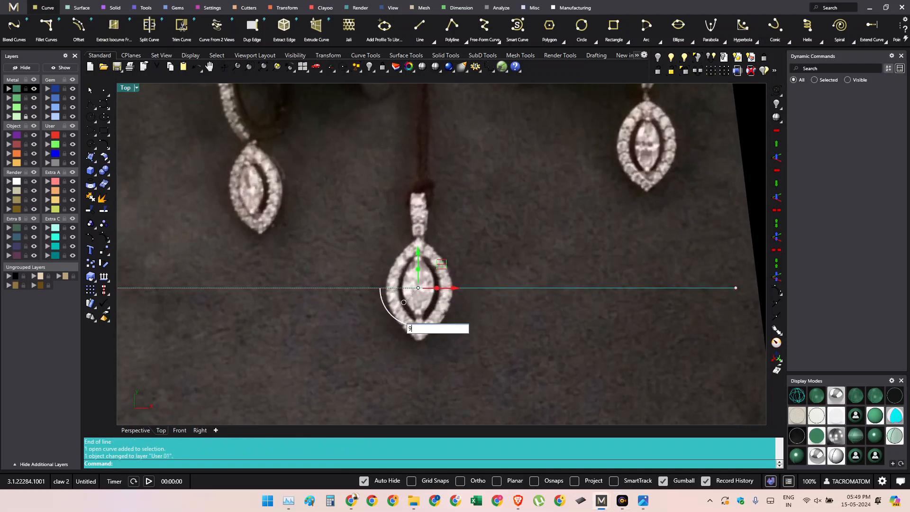
{"action": "type", "text": "90"}
{"action": "key", "text": "Return"}
- Lock layer User 01 with the two crossed guide lines and return to the Top view
{"action": "left_click_drag", "start_coordinate": [544, 237], "coordinate": [343, 347]}
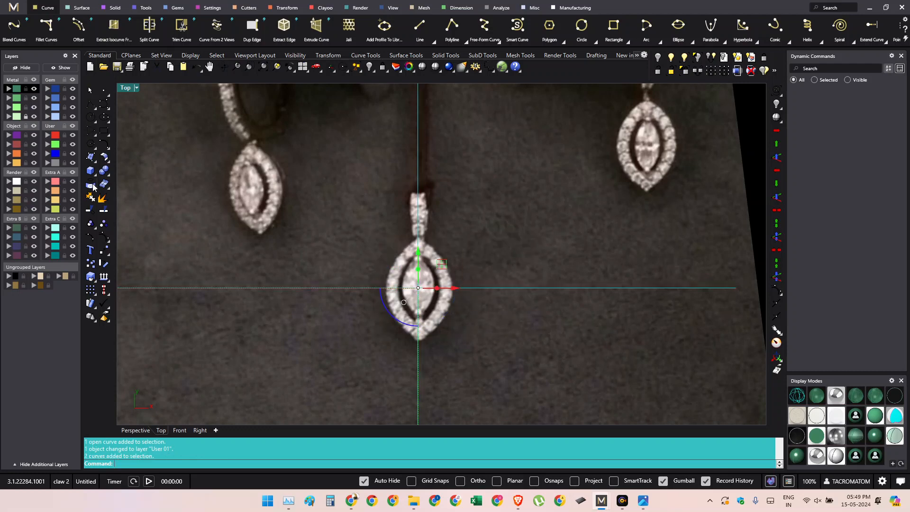
{"action": "scroll", "coordinate": [364, 244], "scroll_direction": "down", "scroll_amount": 4}
{"action": "right_click_drag", "start_coordinate": [380, 242], "coordinate": [389, 280]}
{"action": "mouse_move", "coordinate": [389, 280]}
{"action": "right_mouse_down", "text": "ctrl+shift"}
{"action": "mouse_move", "coordinate": [485, 271]}
{"action": "mouse_move", "coordinate": [398, 289]}
{"action": "right_mouse_up", "text": "ctrl+shift"}
{"action": "key", "text": "F1"}
{"action": "scroll", "coordinate": [416, 310], "scroll_direction": "up", "scroll_amount": 2}
{"action": "scroll", "coordinate": [414, 310], "scroll_direction": "up", "scroll_amount": 4}
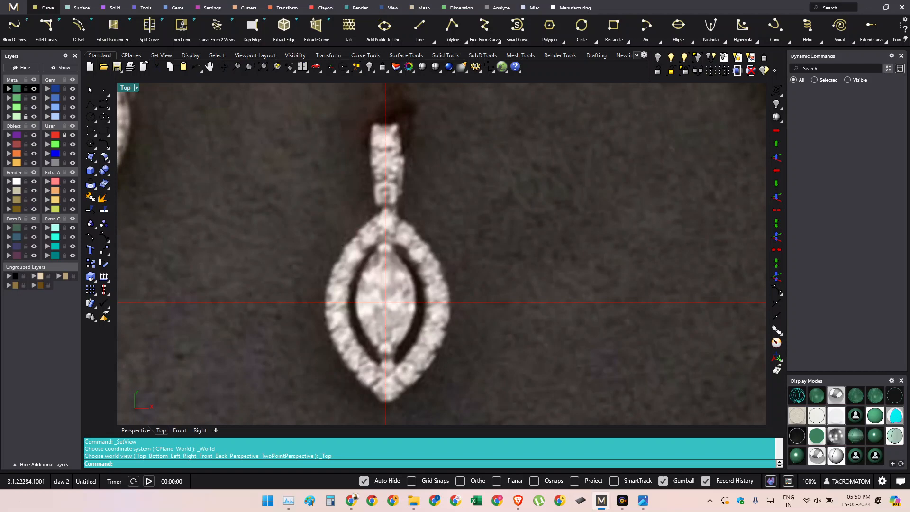
- Add a Diamond gem at the origin and set its shape to Marquise
{"action": "right_click_drag", "start_coordinate": [436, 252], "coordinate": [439, 231]}
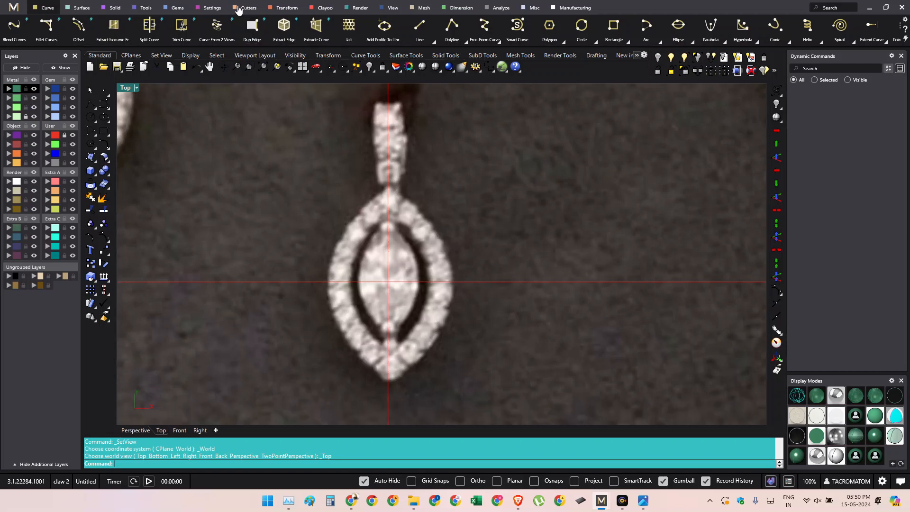
{"action": "left_click", "coordinate": [167, 11]}
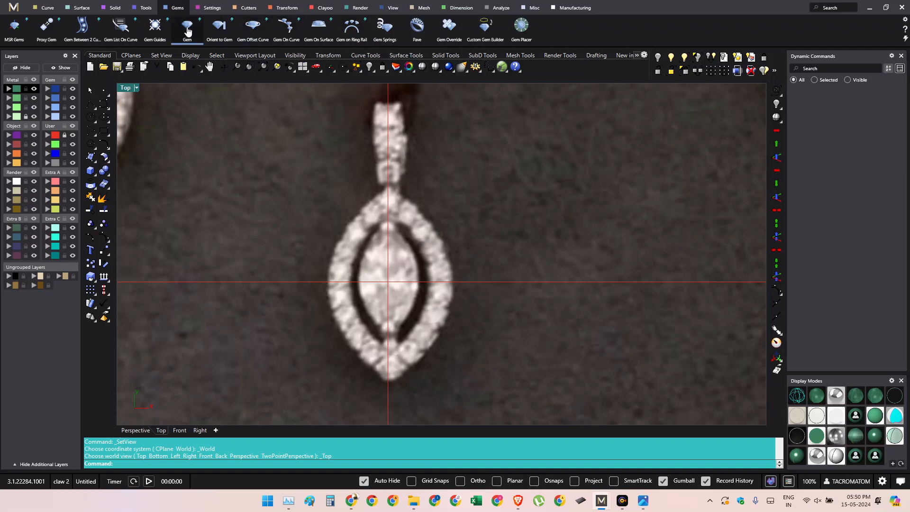
{"action": "right_click_drag", "start_coordinate": [424, 248], "coordinate": [418, 218]}
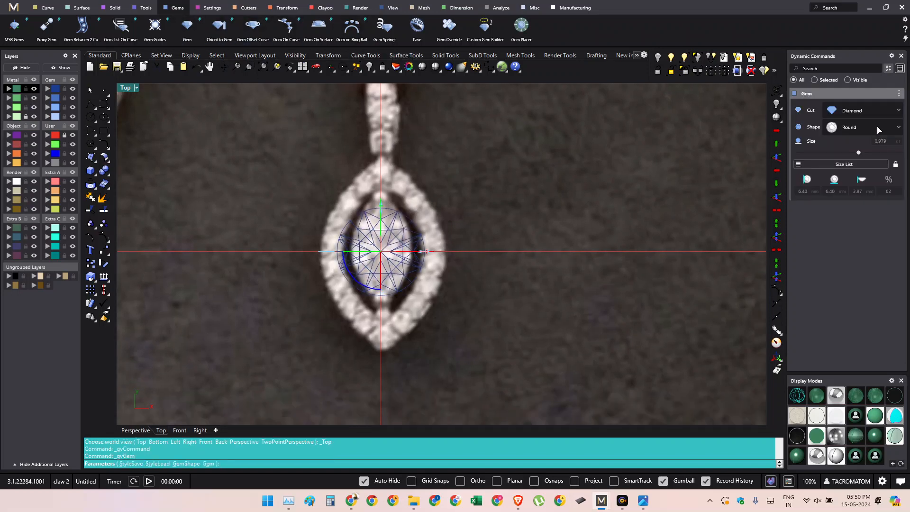
{"action": "left_click", "coordinate": [879, 128]}
{"action": "left_click", "coordinate": [849, 262]}
{"action": "scroll", "coordinate": [383, 256], "scroll_direction": "up", "scroll_amount": 2}
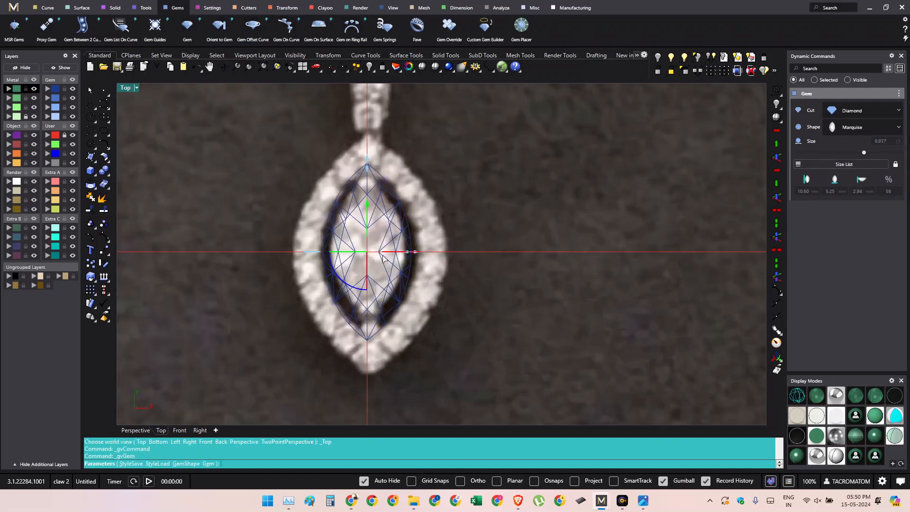
{"action": "scroll", "coordinate": [403, 243], "scroll_direction": "up", "scroll_amount": 1}
- Set the marquise gem to the standard 8.00 x 4.00 mm size and finish the gem
{"action": "left_click", "coordinate": [844, 164]}
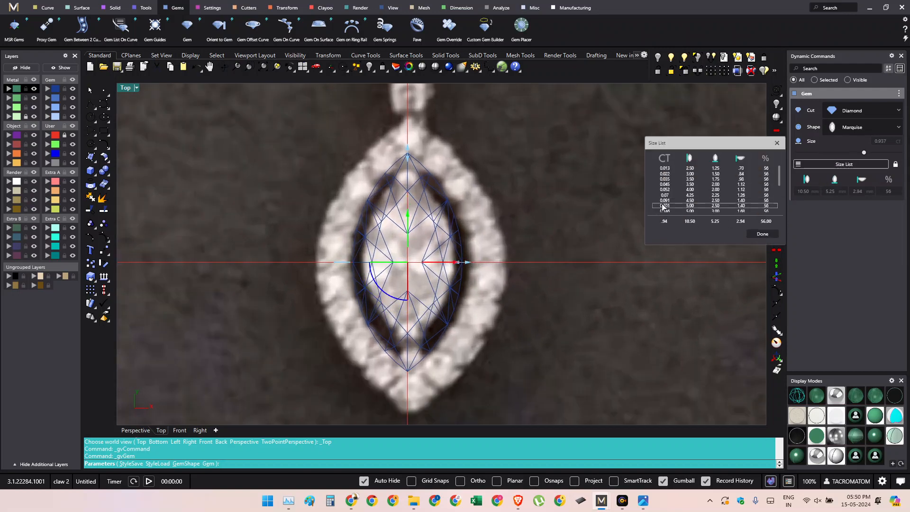
{"action": "left_click", "coordinate": [698, 207]}
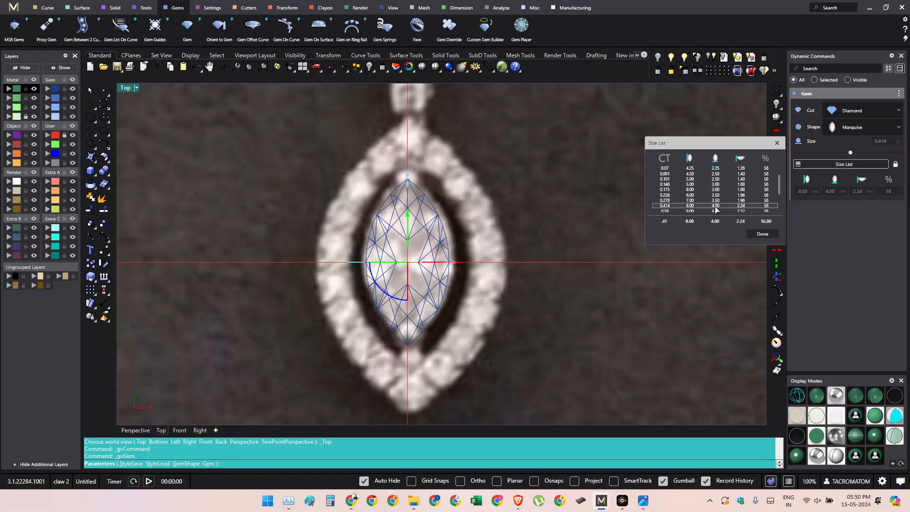
{"action": "left_click", "coordinate": [762, 235]}
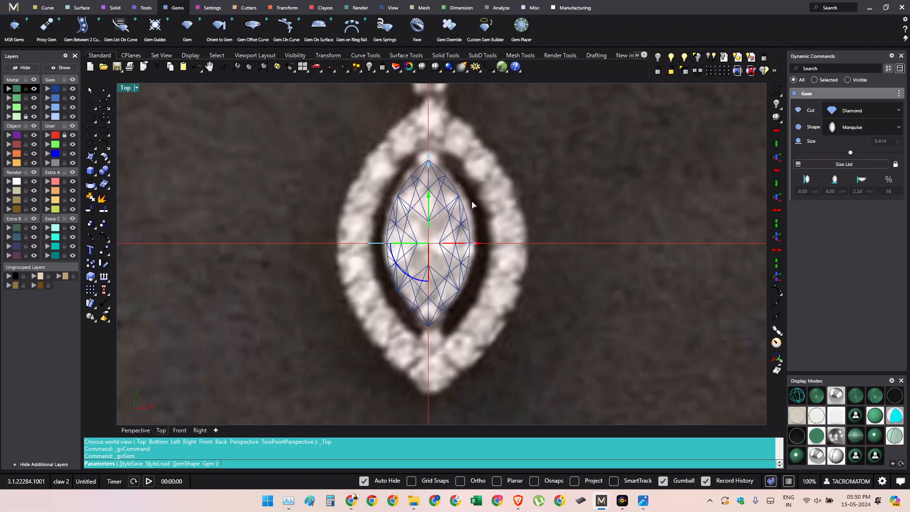
{"action": "left_click", "coordinate": [445, 254]}
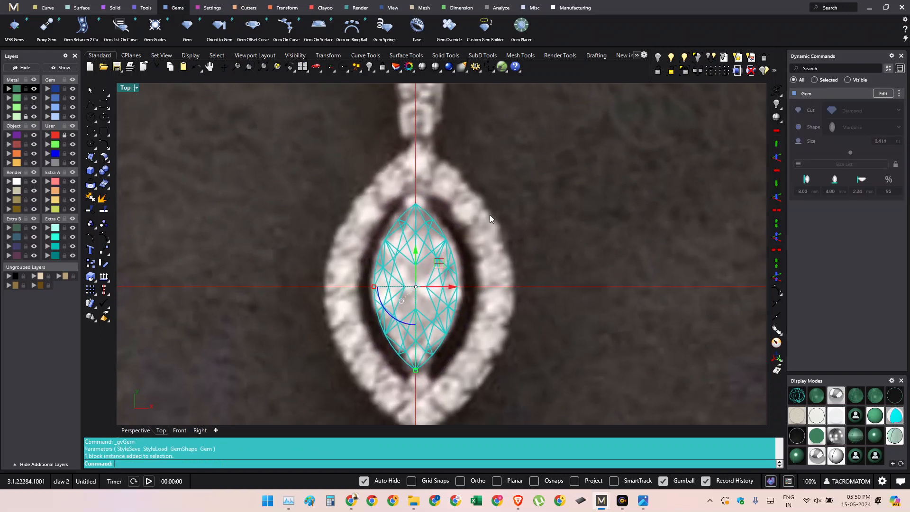
- Create a Gem Offset Curve around the marquise gem's girdle with a girdle spacing of 0
{"action": "right_click_drag", "start_coordinate": [449, 278], "coordinate": [506, 201], "text": "ctrl+shift"}
{"action": "key", "text": "ctrl+F1"}
{"action": "left_click", "coordinate": [505, 201]}
{"action": "left_click", "coordinate": [423, 220]}
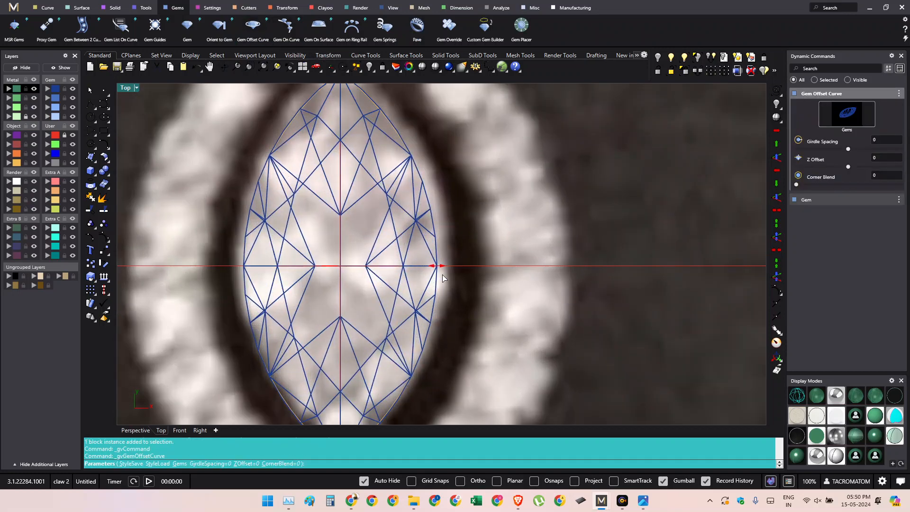
{"action": "right_click", "coordinate": [442, 275]}
- Offset the gem's girdle curve outward by 0.1 mm and delete the original girdle curve
{"action": "left_click", "coordinate": [439, 265]}
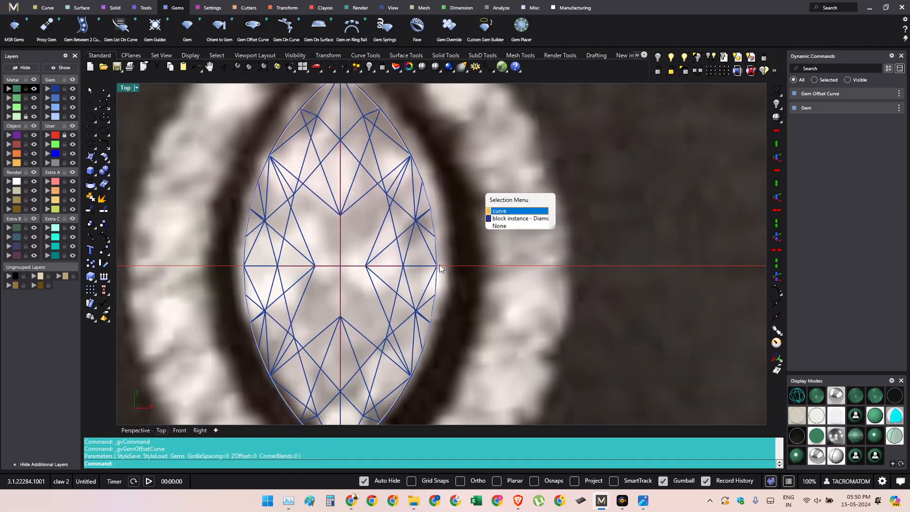
{"action": "right_click", "coordinate": [439, 264]}
{"action": "scroll", "coordinate": [454, 250], "scroll_direction": "down", "scroll_amount": 6}
{"action": "mouse_move", "coordinate": [454, 250]}
{"action": "right_mouse_down"}
{"action": "mouse_move", "coordinate": [429, 250]}
{"action": "mouse_move", "coordinate": [421, 260]}
{"action": "mouse_move", "coordinate": [483, 247]}
{"action": "mouse_move", "coordinate": [474, 220]}
{"action": "right_mouse_up"}
{"action": "type", "text": "o"}
{"action": "key", "text": "Return"}
{"action": "type", "text": ".1"}
{"action": "key", "text": "Return"}
{"action": "left_click", "coordinate": [434, 226]}
{"action": "key", "text": "Delete"}
- Display the gem in Ghosted mode over the reference photo
{"action": "left_click", "coordinate": [411, 243]}
{"action": "left_click", "coordinate": [856, 400]}
{"action": "key", "text": "Escape"}
{"action": "scroll", "coordinate": [477, 228], "scroll_direction": "up", "scroll_amount": 2}
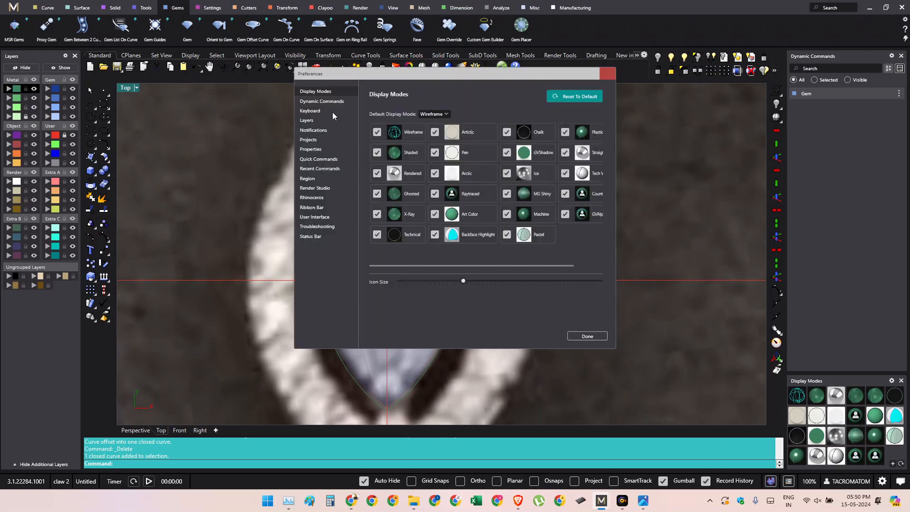
{"action": "left_click", "coordinate": [319, 103]}
{"action": "left_click", "coordinate": [310, 111]}
{"action": "left_click", "coordinate": [317, 104]}
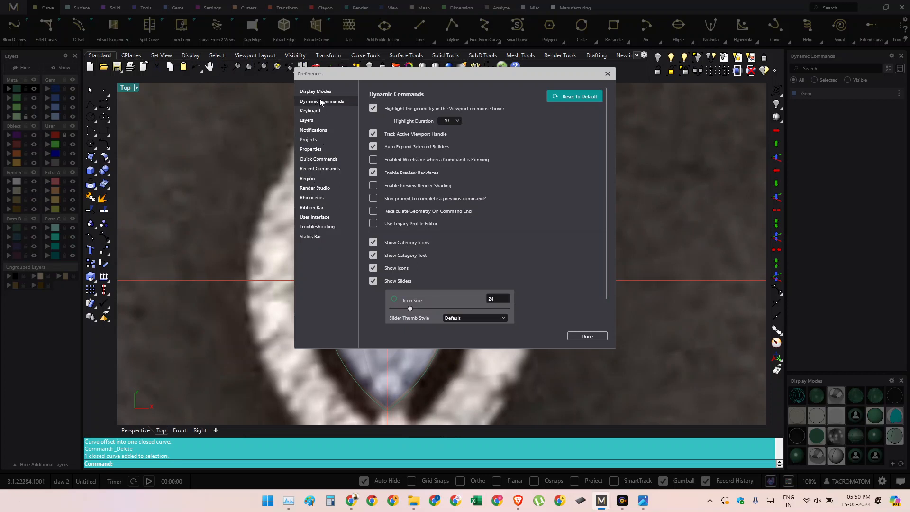
{"action": "left_click", "coordinate": [608, 74]}
{"action": "scroll", "coordinate": [455, 218], "scroll_direction": "up", "scroll_amount": 2}
{"action": "left_click", "coordinate": [448, 211]}
{"action": "scroll", "coordinate": [447, 209], "scroll_direction": "up", "scroll_amount": 5}
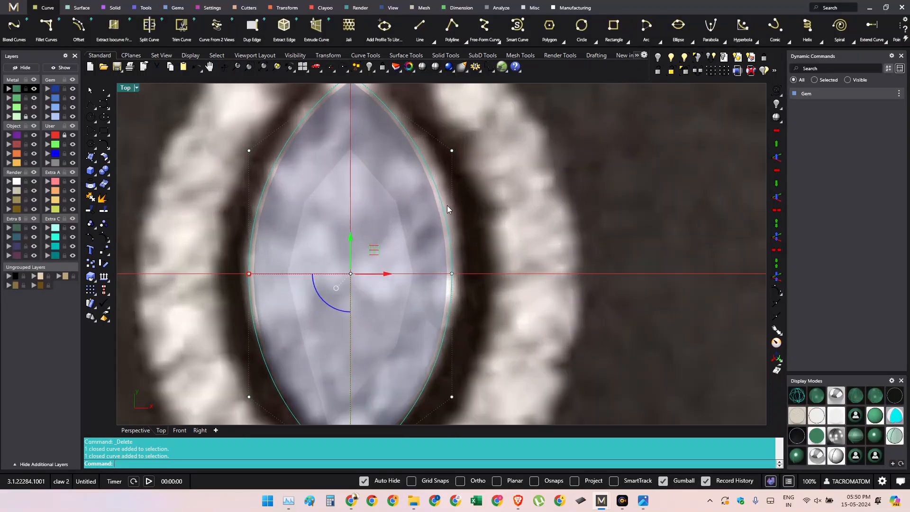
{"action": "type", "text": "O"}
{"action": "key", "text": "Return"}
{"action": "scroll", "coordinate": [433, 273], "scroll_direction": "down", "scroll_amount": 3}
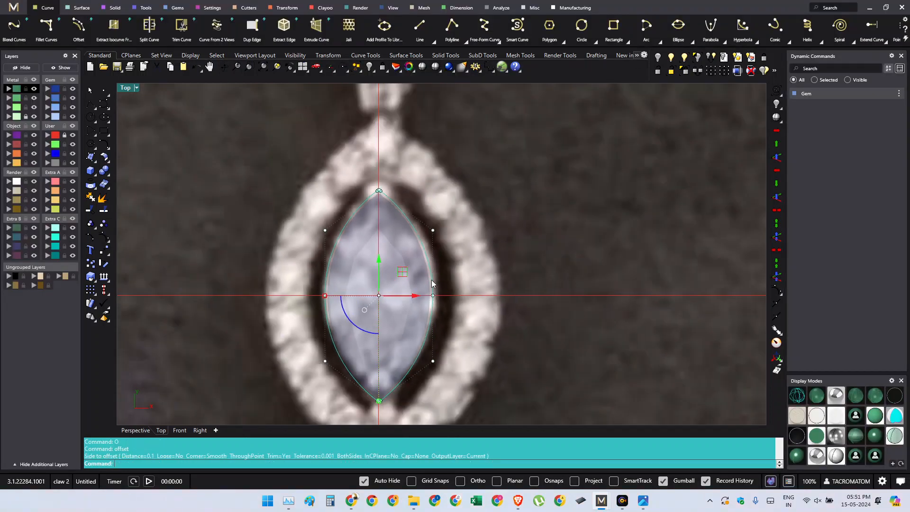
{"action": "scroll", "coordinate": [433, 270], "scroll_direction": "up", "scroll_amount": 5}
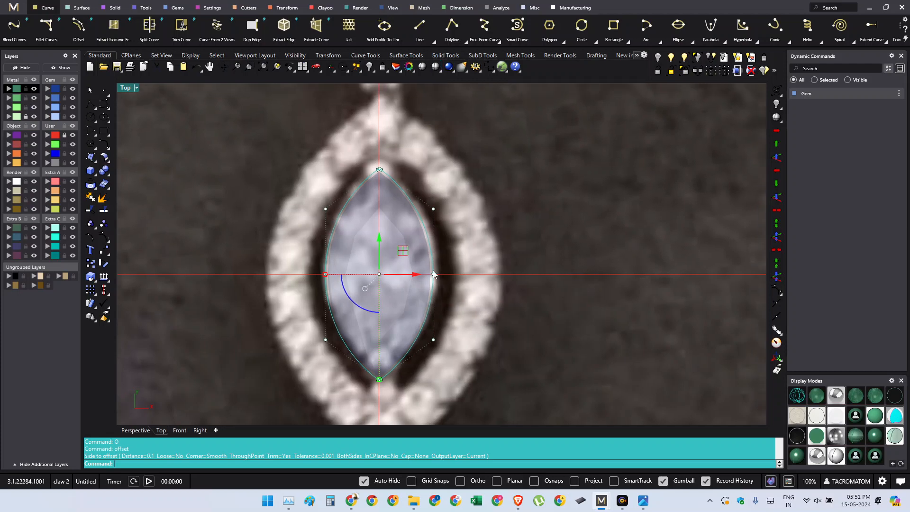
- Offset the marquise curve around the gem inward by 0.9 mm
{"action": "left_click", "coordinate": [429, 215]}
{"action": "type", "text": "O"}
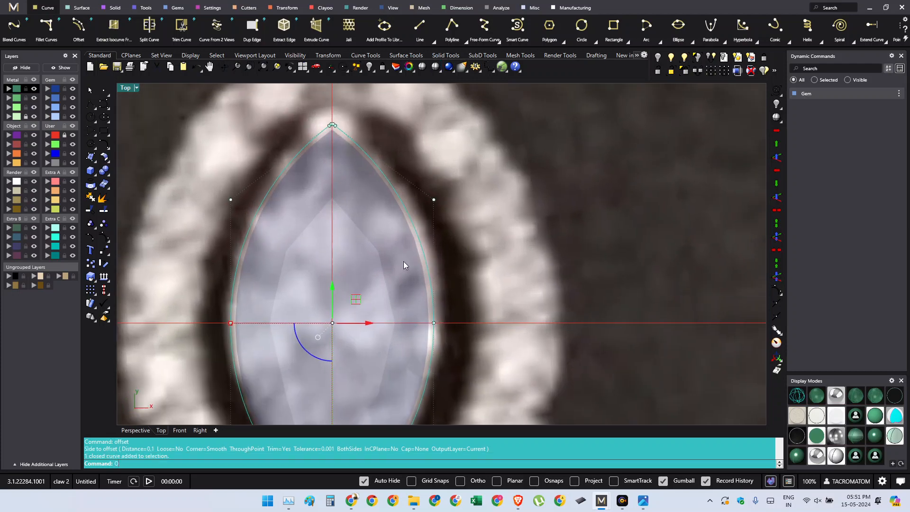
{"action": "key", "text": "Return"}
{"action": "scroll", "coordinate": [403, 260], "scroll_direction": "down", "scroll_amount": 3}
{"action": "type", "text": ".8"}
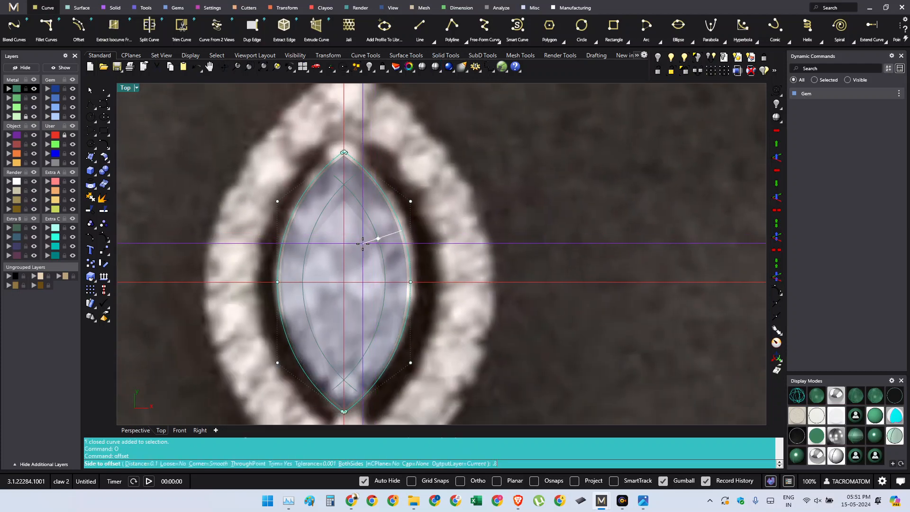
{"action": "scroll", "coordinate": [362, 243], "scroll_direction": "up", "scroll_amount": 2}
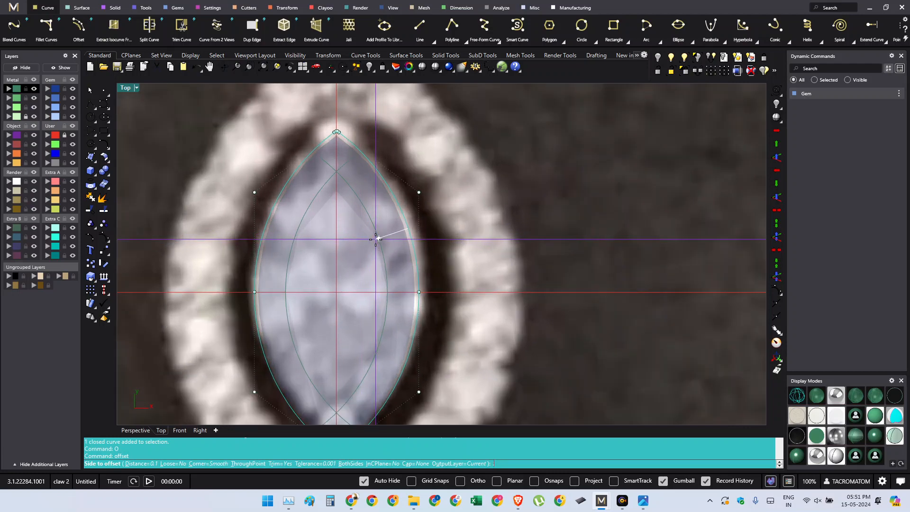
{"action": "key", "text": "BackSpace"}
{"action": "key", "text": "BackSpace"}
{"action": "type", "text": ".."}
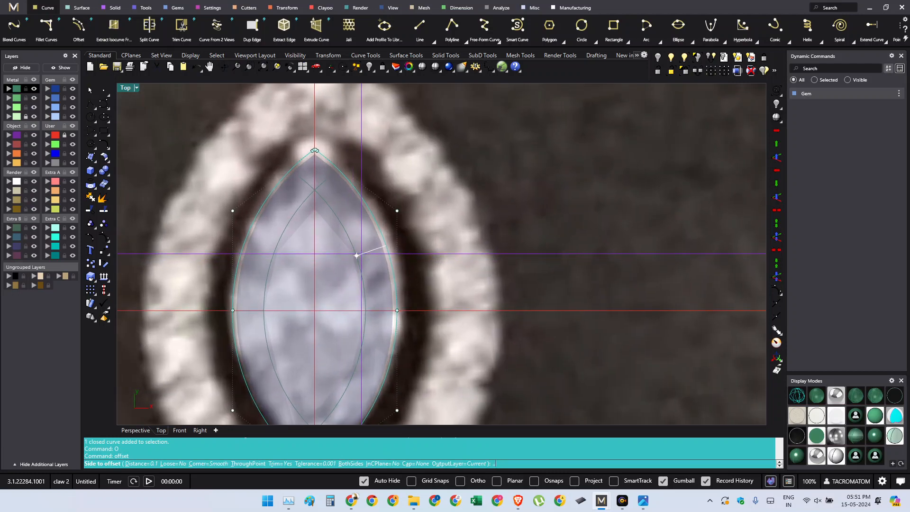
{"action": "type", "text": "8"}
{"action": "key", "text": "Return"}
{"action": "right_click_drag", "start_coordinate": [361, 254], "coordinate": [373, 224]}
{"action": "type", "text": ".9"}
{"action": "key", "text": "Return"}
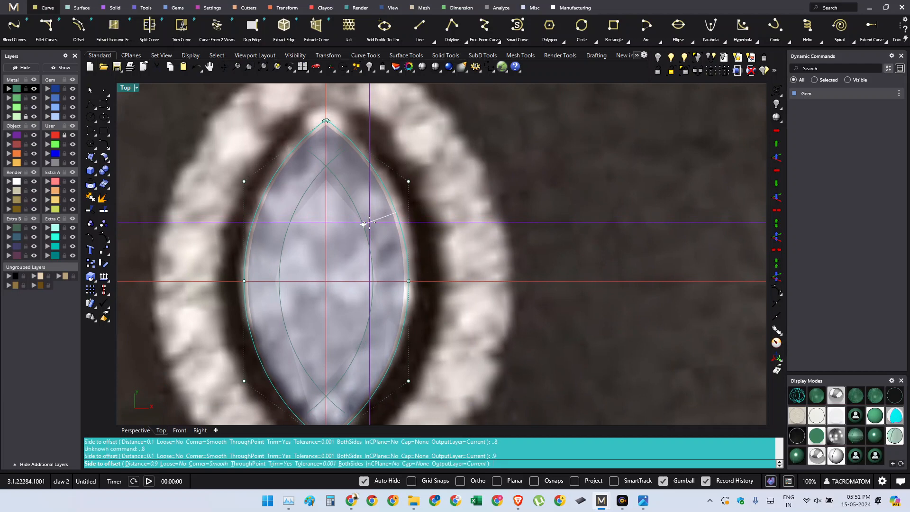
{"action": "left_click", "coordinate": [364, 224]}
- Extrude the outer and inner marquise curves 1.3 mm downward as a solid bezel, to one side only
{"action": "right_click_drag", "start_coordinate": [197, 236], "coordinate": [233, 201]}
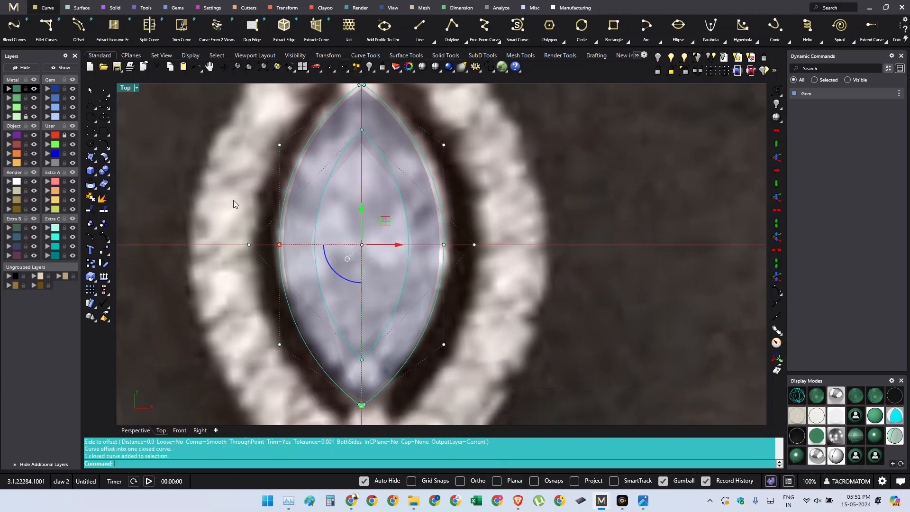
{"action": "left_click", "coordinate": [94, 176]}
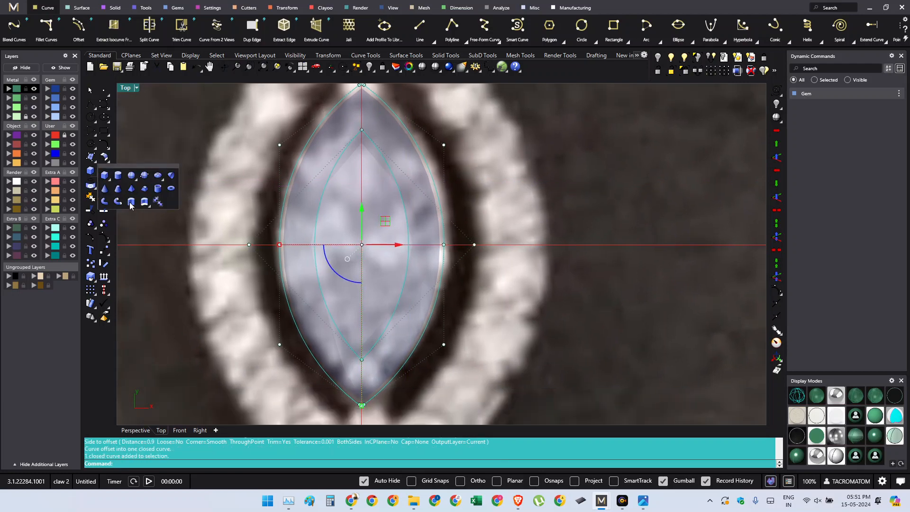
{"action": "left_click", "coordinate": [131, 203]}
{"action": "type", "text": "b"}
{"action": "key", "text": "Return"}
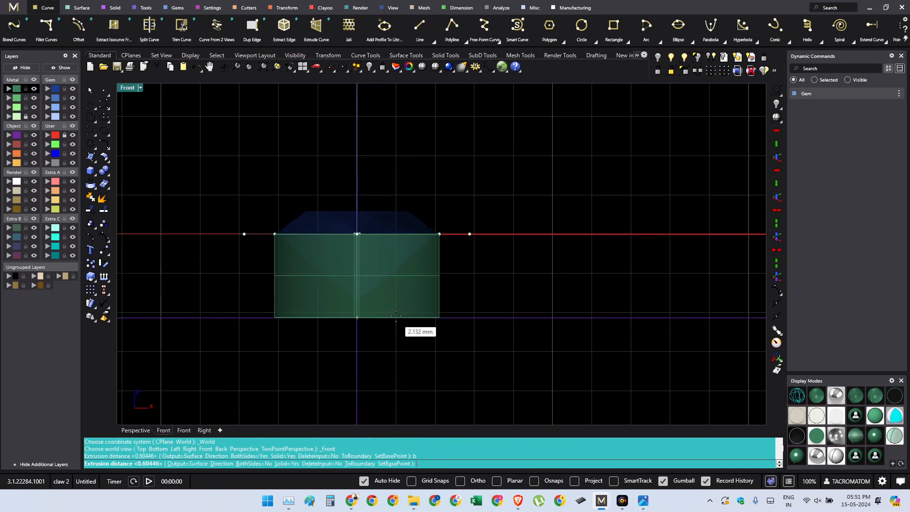
{"action": "right_click_drag", "start_coordinate": [409, 307], "coordinate": [368, 309], "text": "ctrl+shift"}
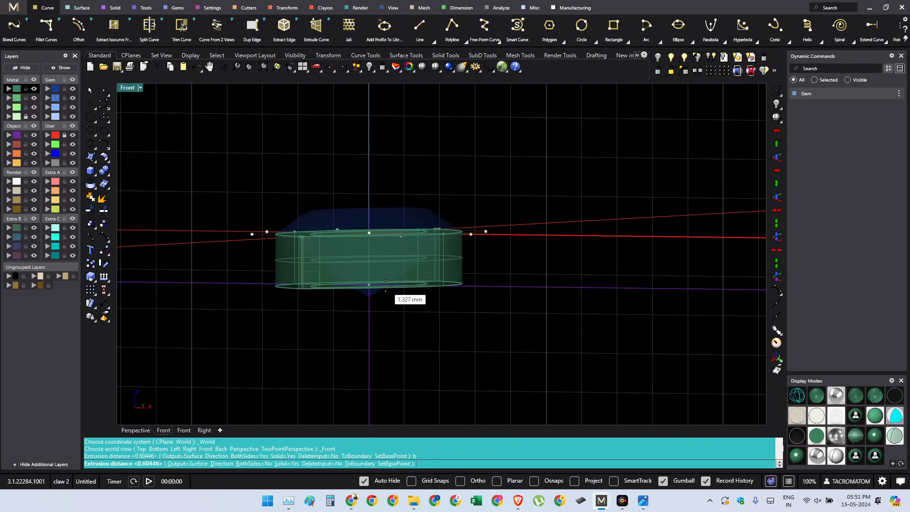
{"action": "type", "text": "1.3"}
{"action": "key", "text": "Return"}
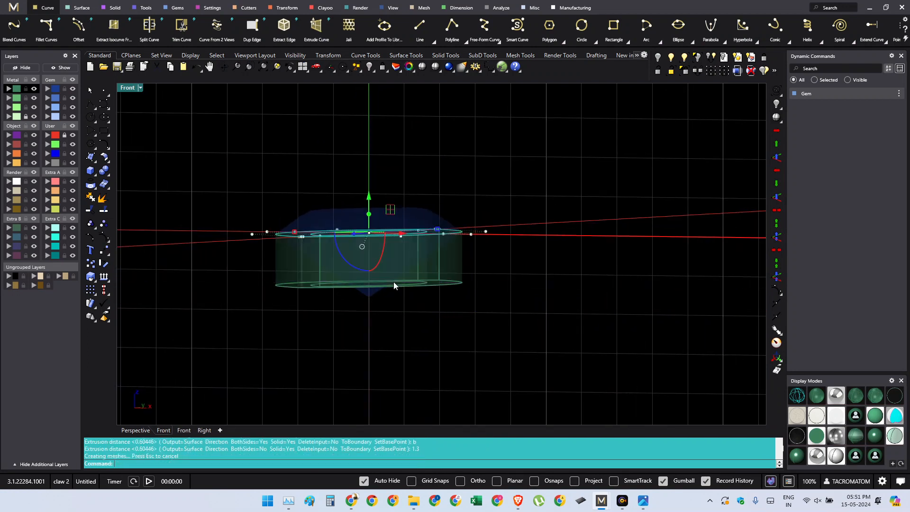
{"action": "right_click_drag", "start_coordinate": [391, 249], "coordinate": [408, 261], "text": "ctrl+shift"}
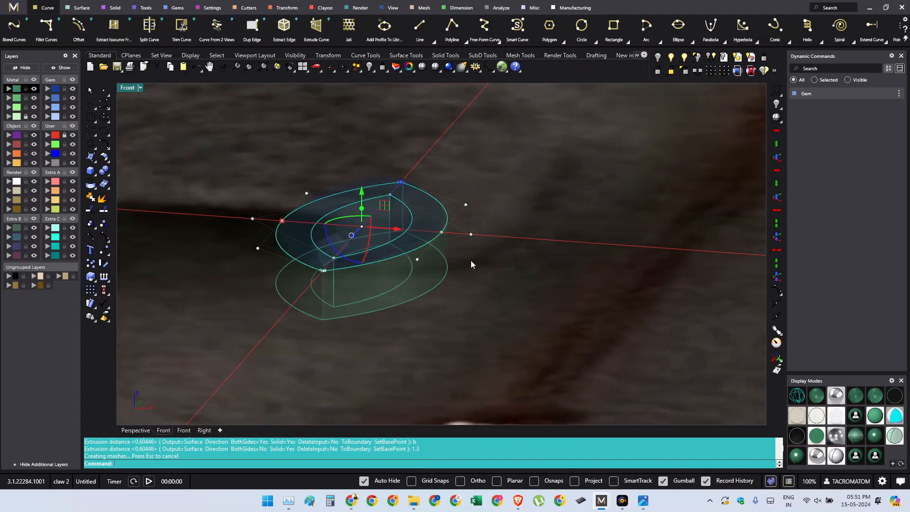
{"action": "right_click_drag", "start_coordinate": [471, 260], "coordinate": [439, 278], "text": "ctrl+shift"}
- Try to offset the outer marquise curve outward over the reference photo and examine the curve's corner at the upper tip
{"action": "left_click", "coordinate": [435, 194]}
{"action": "right_click", "coordinate": [437, 195]}
{"action": "scroll", "coordinate": [438, 196], "scroll_direction": "down", "scroll_amount": 4}
{"action": "key", "text": "ctrl+F1"}
{"action": "scroll", "coordinate": [443, 240], "scroll_direction": "up", "scroll_amount": 2}
{"action": "right_click_drag", "start_coordinate": [443, 240], "coordinate": [440, 265]}
{"action": "type", "text": "O"}
{"action": "key", "text": "Return"}
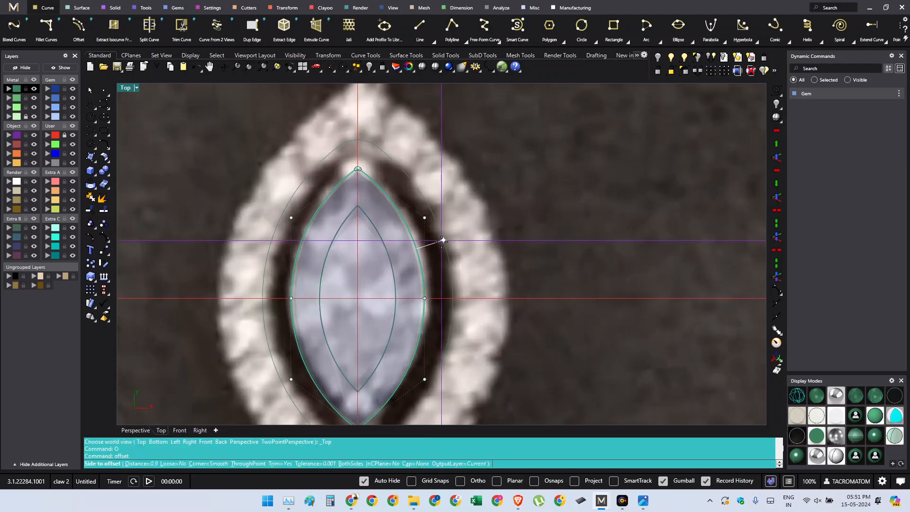
{"action": "scroll", "coordinate": [433, 239], "scroll_direction": "down", "scroll_amount": 1}
{"action": "left_click", "coordinate": [382, 180]}
{"action": "scroll", "coordinate": [381, 180], "scroll_direction": "up", "scroll_amount": 6}
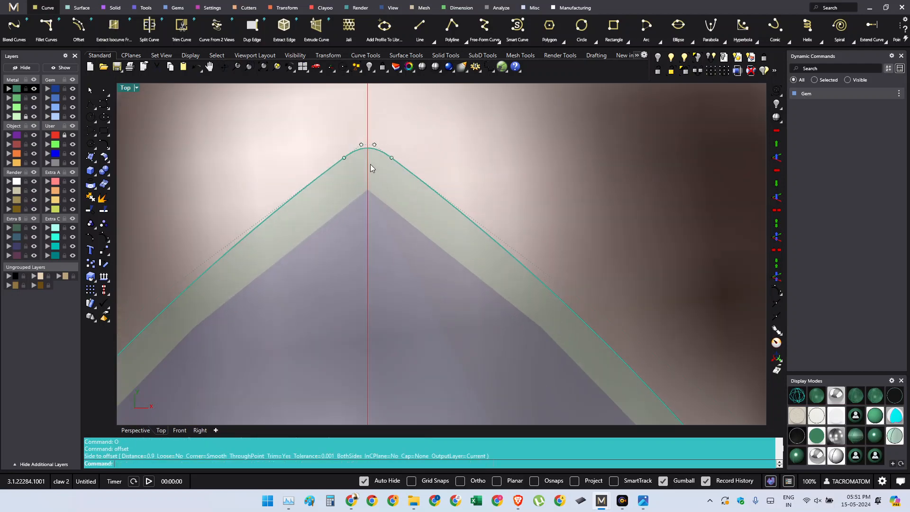
{"action": "scroll", "coordinate": [388, 230], "scroll_direction": "down", "scroll_amount": 2}
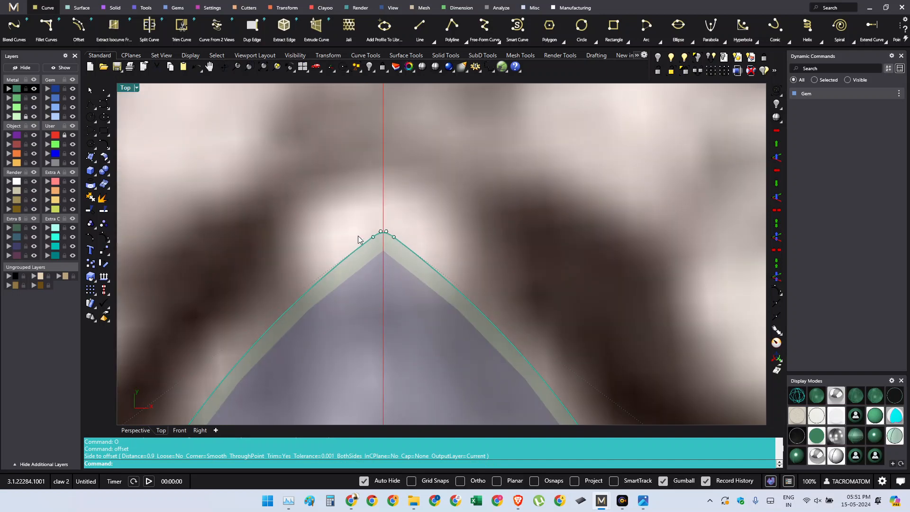
{"action": "scroll", "coordinate": [390, 242], "scroll_direction": "down", "scroll_amount": 1}
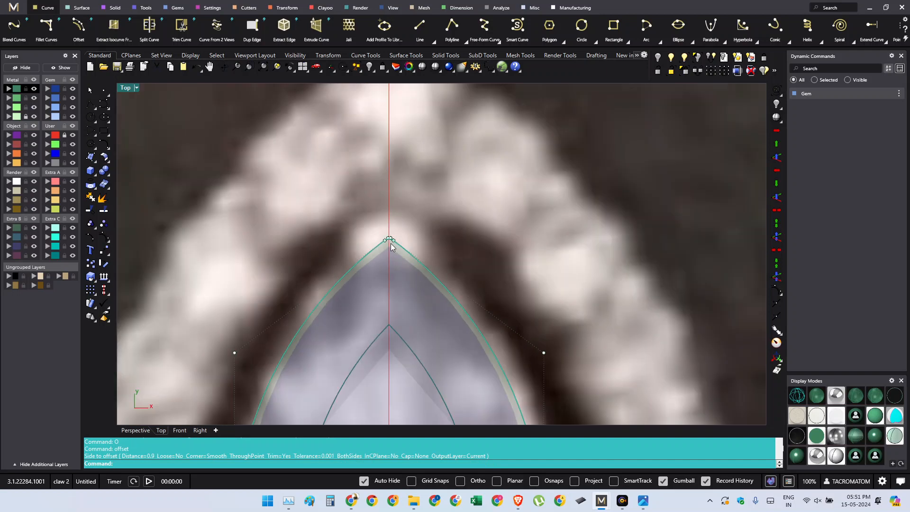
{"action": "right_click_drag", "start_coordinate": [390, 252], "coordinate": [388, 237]}
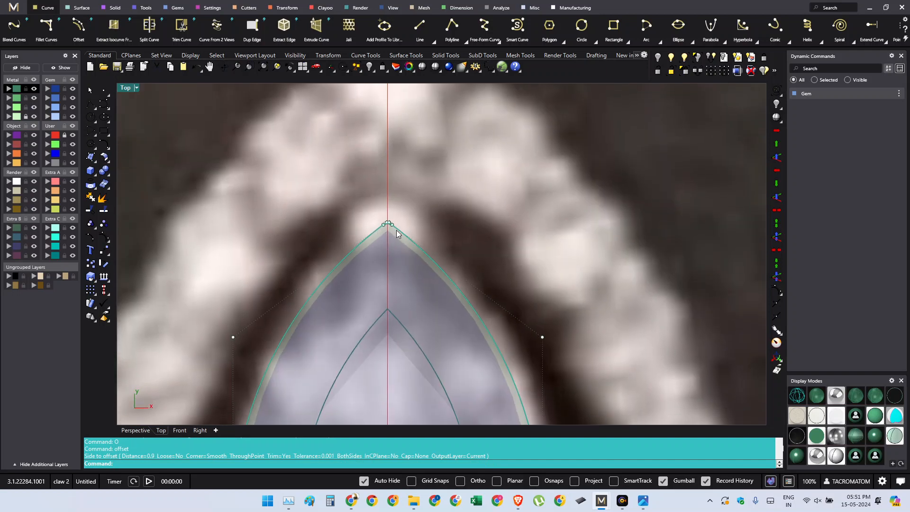
{"action": "scroll", "coordinate": [441, 216], "scroll_direction": "down", "scroll_amount": 2}
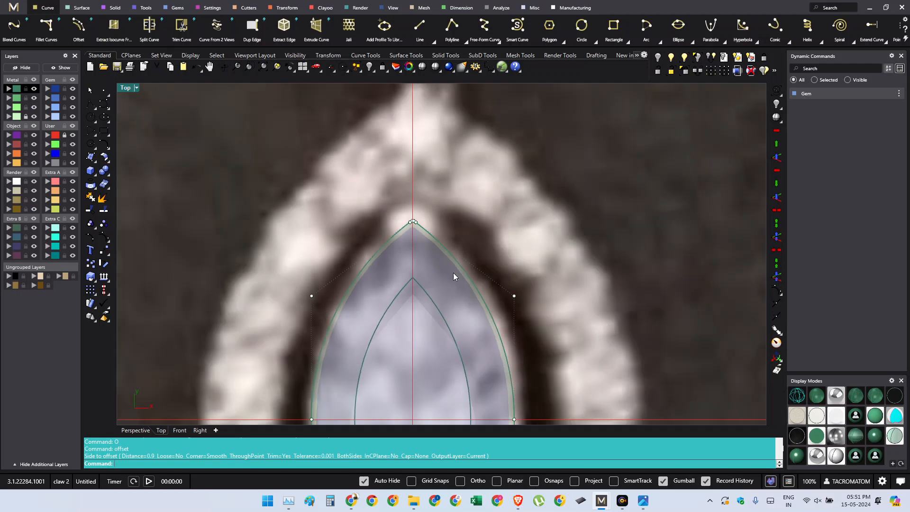
- Undo the bezel extrusion and the curve offsets back to the gem's original girdle curve
{"action": "key", "text": "ctrl+z"}
{"action": "key", "text": "ctrl+z"}
{"action": "right_click_drag", "start_coordinate": [460, 308], "coordinate": [456, 216]}
{"action": "key", "text": "ctrl+z"}
{"action": "key", "text": "ctrl+z"}
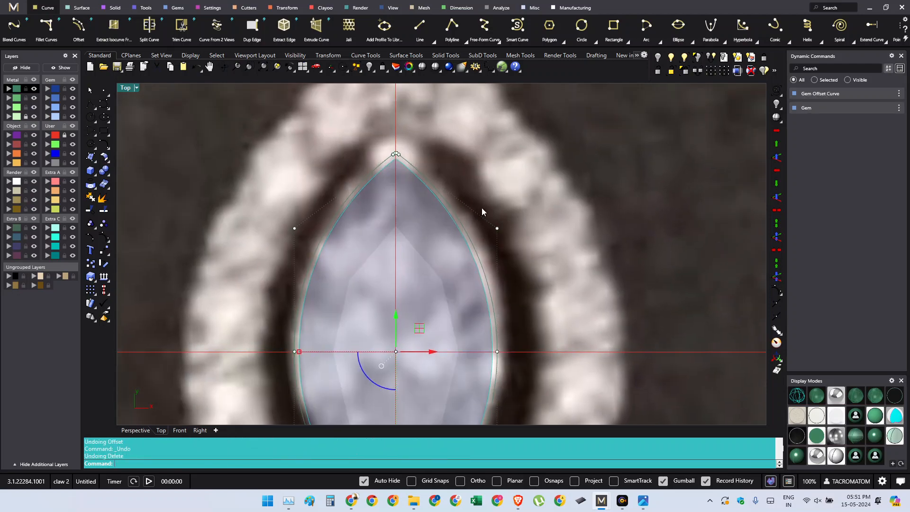
- Offset the gem's girdle curve outward by 0.1 mm with Sharp corners and delete the original girdle curve
{"action": "scroll", "coordinate": [409, 218], "scroll_direction": "up", "scroll_amount": 3}
{"action": "type", "text": "O"}
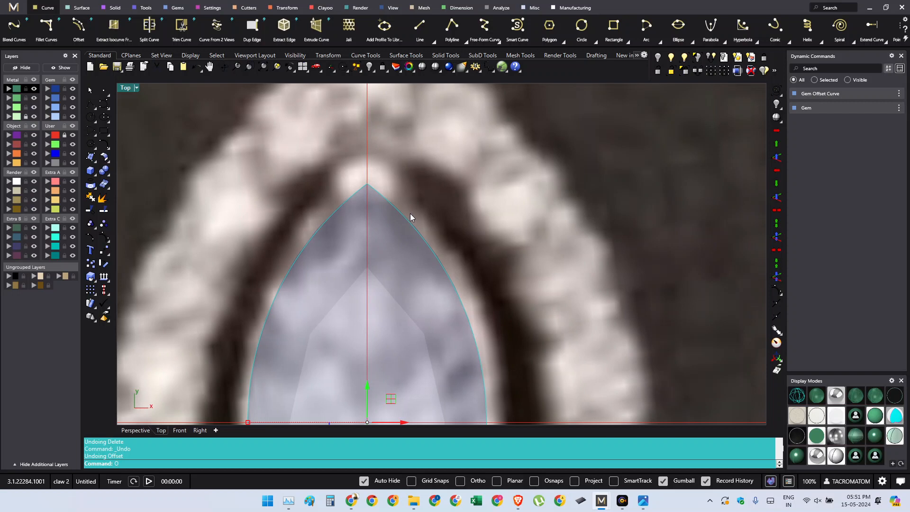
{"action": "type", "text": "ffset"}
{"action": "key", "text": "Return"}
{"action": "scroll", "coordinate": [408, 227], "scroll_direction": "down", "scroll_amount": 2}
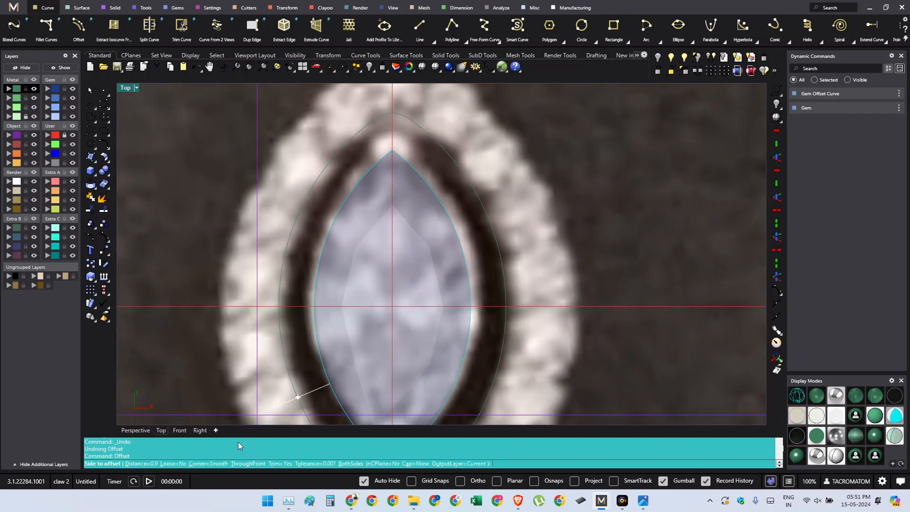
{"action": "left_click", "coordinate": [208, 464]}
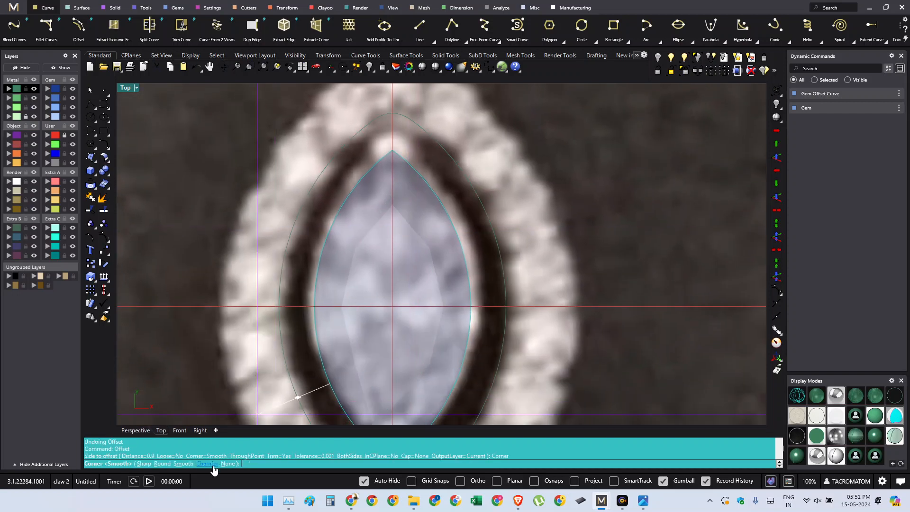
{"action": "left_click", "coordinate": [143, 464]}
{"action": "scroll", "coordinate": [405, 204], "scroll_direction": "up", "scroll_amount": 5}
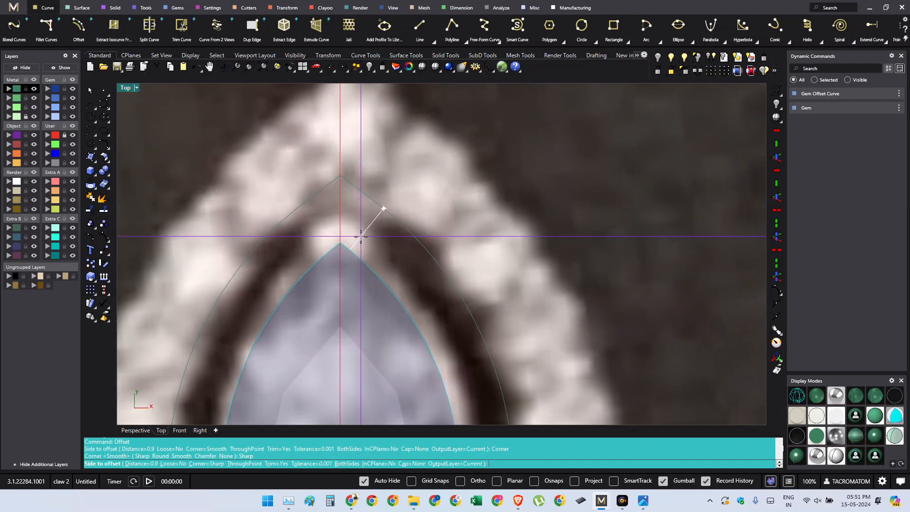
{"action": "type", "text": ".1"}
{"action": "key", "text": "Return"}
{"action": "left_click", "coordinate": [371, 230]}
{"action": "right_click_drag", "start_coordinate": [382, 279], "coordinate": [405, 198]}
{"action": "key", "text": "Delete"}
- Offset the new marquise curve inward by 0.9 mm
{"action": "left_click", "coordinate": [399, 228]}
{"action": "scroll", "coordinate": [398, 229], "scroll_direction": "up", "scroll_amount": 2}
{"action": "type", "text": "offset"}
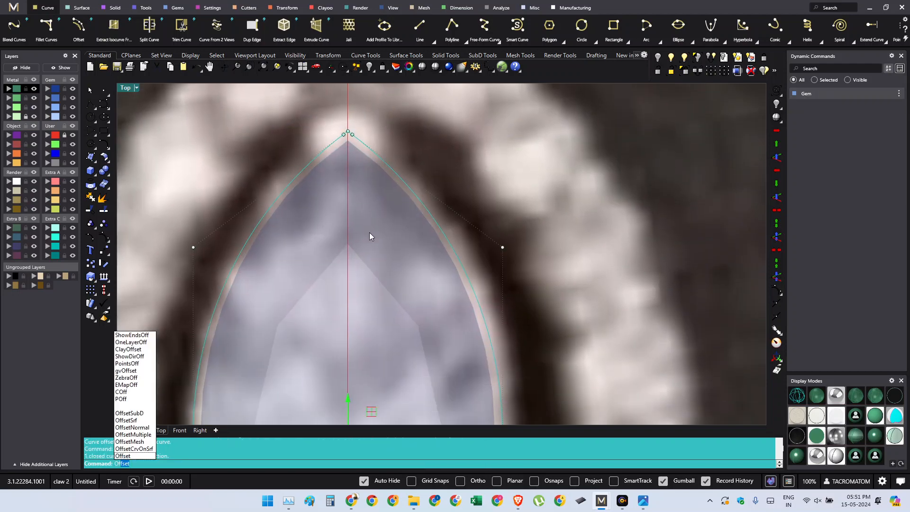
{"action": "key", "text": "Return"}
{"action": "scroll", "coordinate": [394, 247], "scroll_direction": "down", "scroll_amount": 4}
{"action": "right_click_drag", "start_coordinate": [388, 273], "coordinate": [365, 254]}
{"action": "type", "text": ".9"}
{"action": "key", "text": "Return"}
{"action": "left_click", "coordinate": [365, 251]}
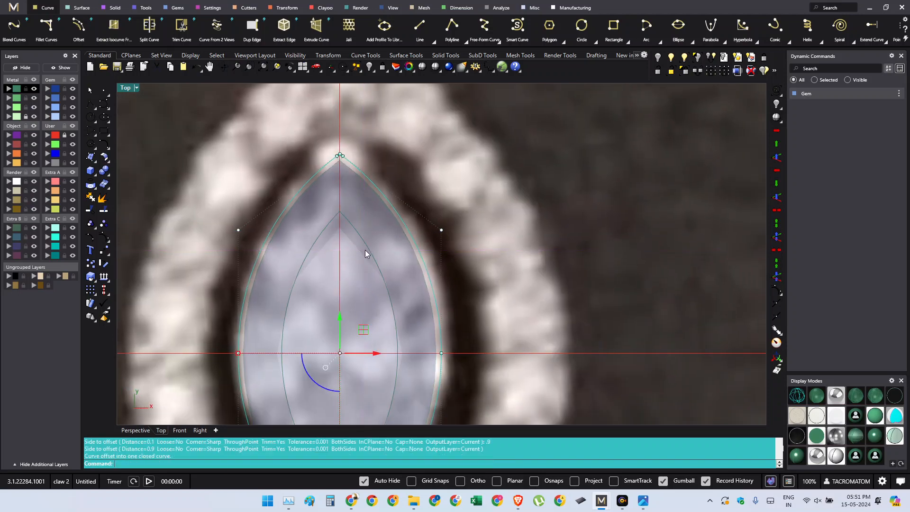
- Extrude both marquise curves 1.3 mm downward as a solid bezel and display the model shaded
{"action": "left_click", "coordinate": [364, 246], "text": "shift"}
{"action": "right_click_drag", "start_coordinate": [378, 249], "coordinate": [380, 223]}
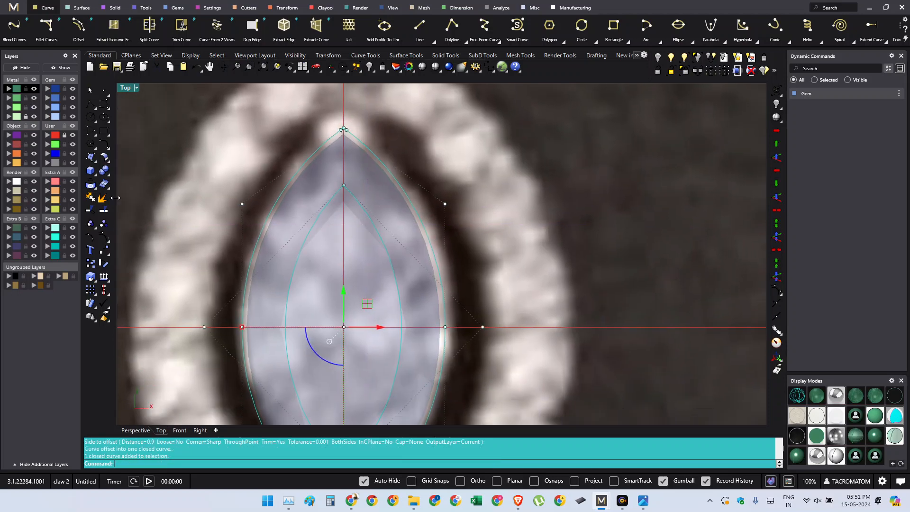
{"action": "left_click", "coordinate": [96, 176]}
{"action": "left_click", "coordinate": [128, 204]}
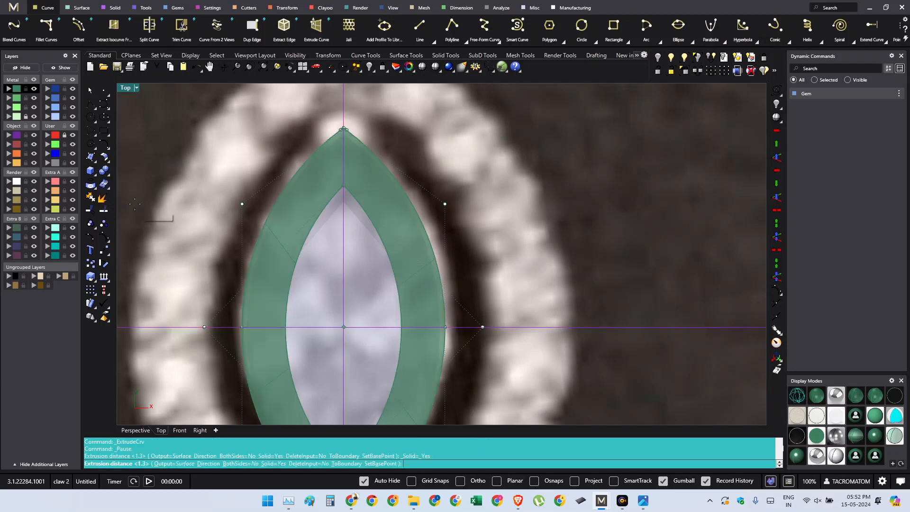
{"action": "key", "text": "F6"}
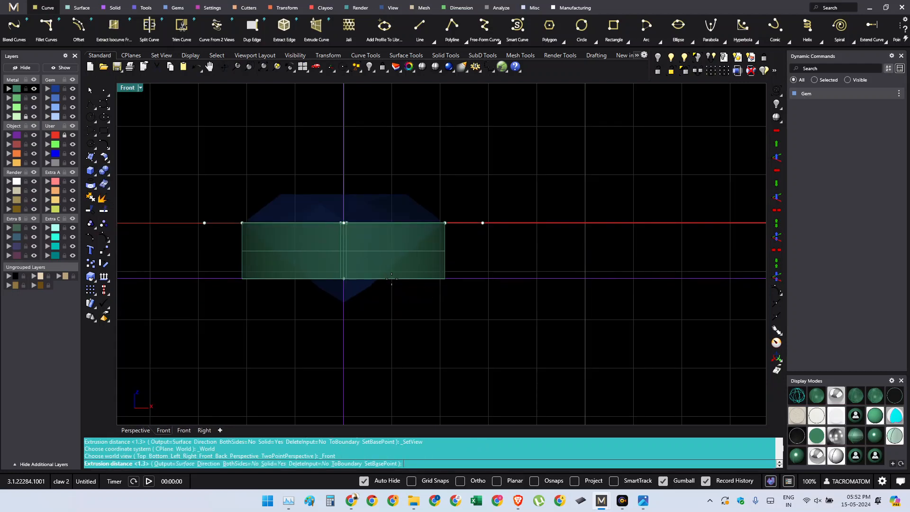
{"action": "right_click", "coordinate": [392, 279]}
{"action": "mouse_move", "coordinate": [417, 263]}
{"action": "right_mouse_down", "text": "ctrl+shift"}
{"action": "mouse_move", "coordinate": [411, 288]}
{"action": "mouse_move", "coordinate": [445, 325]}
{"action": "mouse_move", "coordinate": [386, 258]}
{"action": "mouse_move", "coordinate": [450, 312]}
{"action": "mouse_move", "coordinate": [459, 341]}
{"action": "right_mouse_up", "text": "ctrl+shift"}
{"action": "left_click", "coordinate": [435, 66]}
- Try a circle of 1 mm diameter centred on the gem's upper tip in the top view
{"action": "key", "text": "F5"}
{"action": "scroll", "coordinate": [399, 233], "scroll_direction": "up", "scroll_amount": 6}
{"action": "type", "text": "c"}
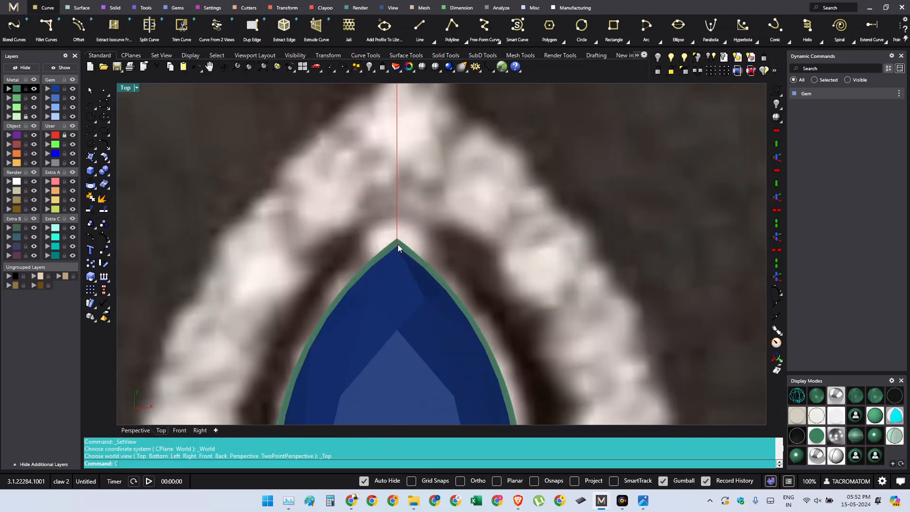
{"action": "type", "text": "c"}
{"action": "key", "text": "Return"}
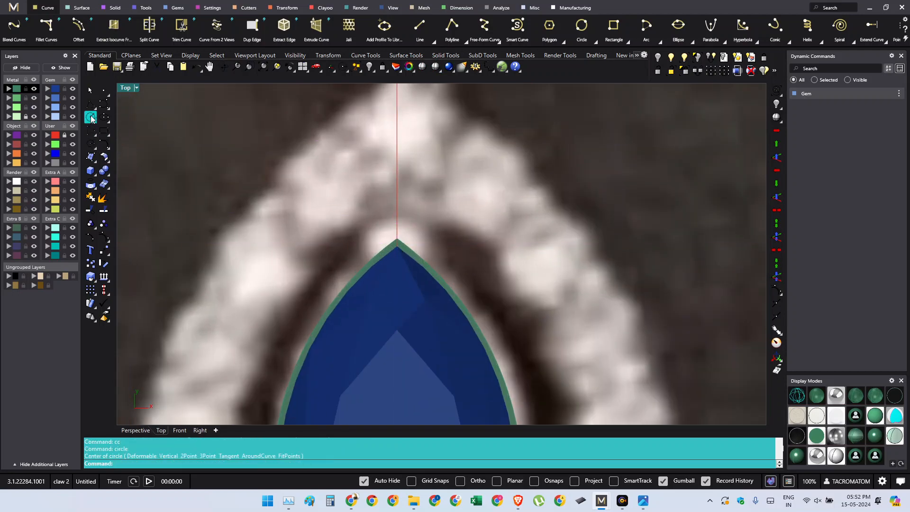
{"action": "left_click", "coordinate": [91, 118]}
{"action": "left_click", "coordinate": [398, 246]}
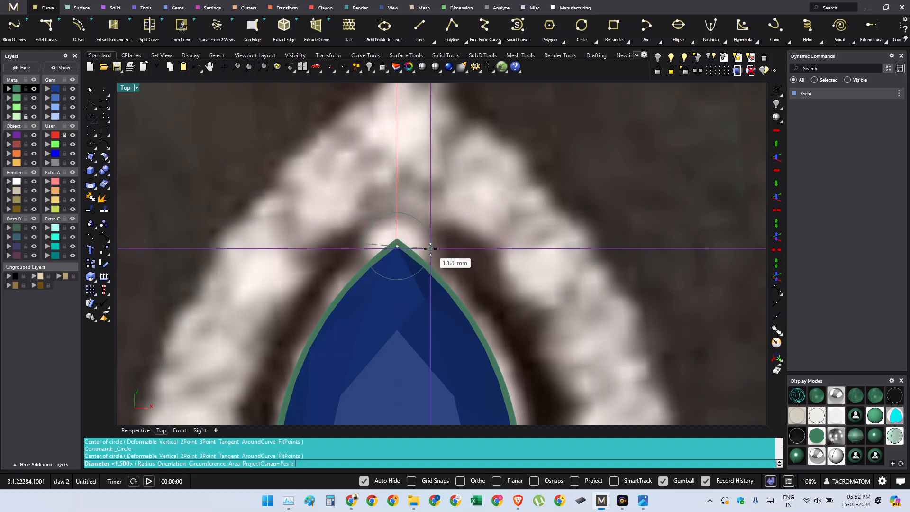
{"action": "mouse_move", "coordinate": [431, 248]}
{"action": "right_mouse_down"}
{"action": "mouse_move", "coordinate": [440, 282]}
{"action": "mouse_move", "coordinate": [427, 183]}
{"action": "mouse_move", "coordinate": [429, 258]}
{"action": "right_mouse_up"}
{"action": "key", "text": "Return"}
{"action": "left_click", "coordinate": [423, 297]}
{"action": "scroll", "coordinate": [424, 298], "scroll_direction": "down", "scroll_amount": 4}
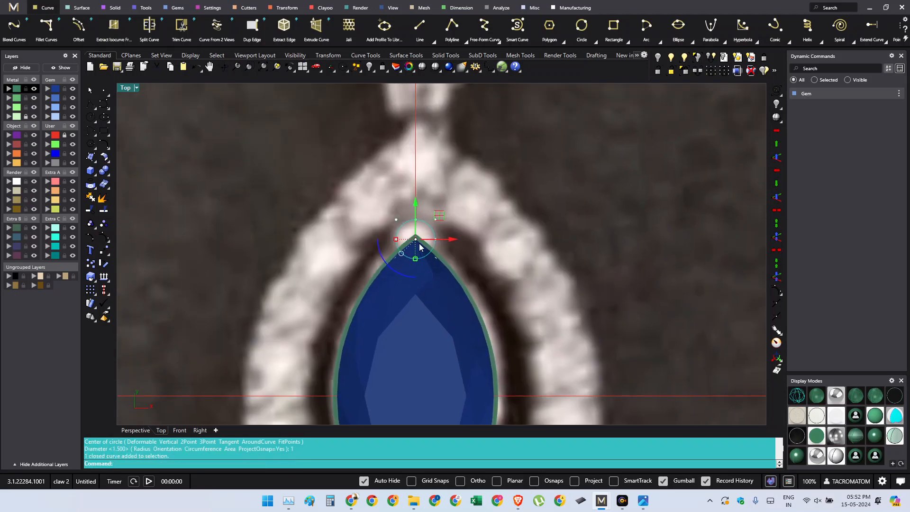
{"action": "scroll", "coordinate": [420, 247], "scroll_direction": "up", "scroll_amount": 5}
{"action": "key", "text": "Delete"}
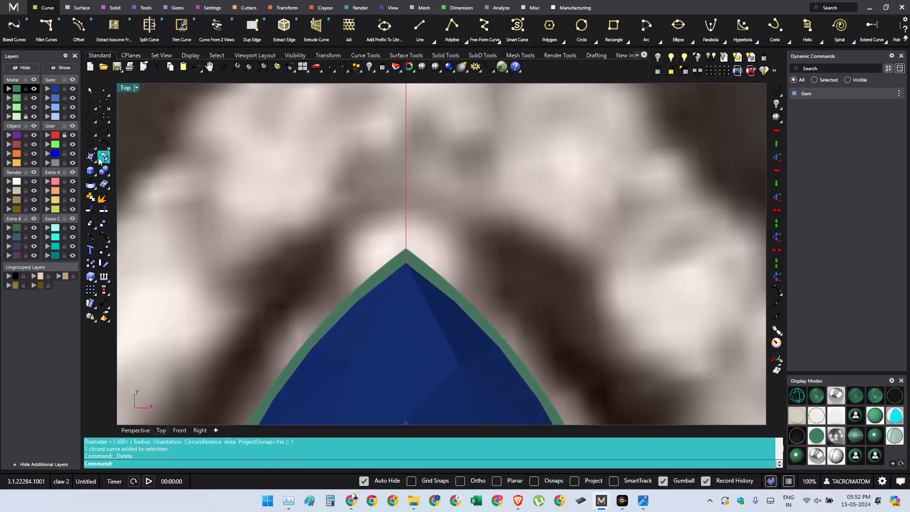
- Draw a circle of 1.1 mm diameter centred on the gem's upper tip
{"action": "left_click", "coordinate": [90, 117]}
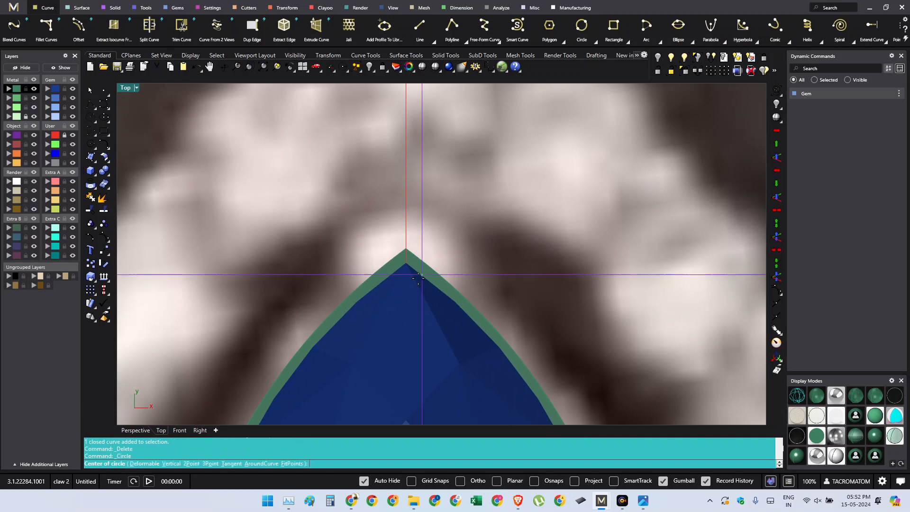
{"action": "left_click", "coordinate": [406, 263]}
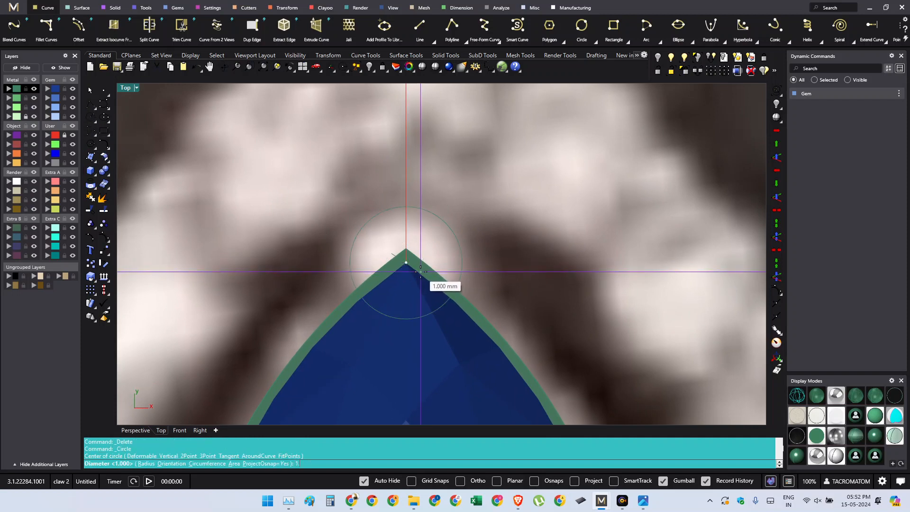
{"action": "type", "text": "1.1"}
{"action": "key", "text": "Return"}
{"action": "scroll", "coordinate": [418, 323], "scroll_direction": "down", "scroll_amount": 2}
- Move the circle up until its lowest point sits on the gem's tip, and shift it back down by 0.15 mm
{"action": "type", "text": "m"}
{"action": "key", "text": "Return"}
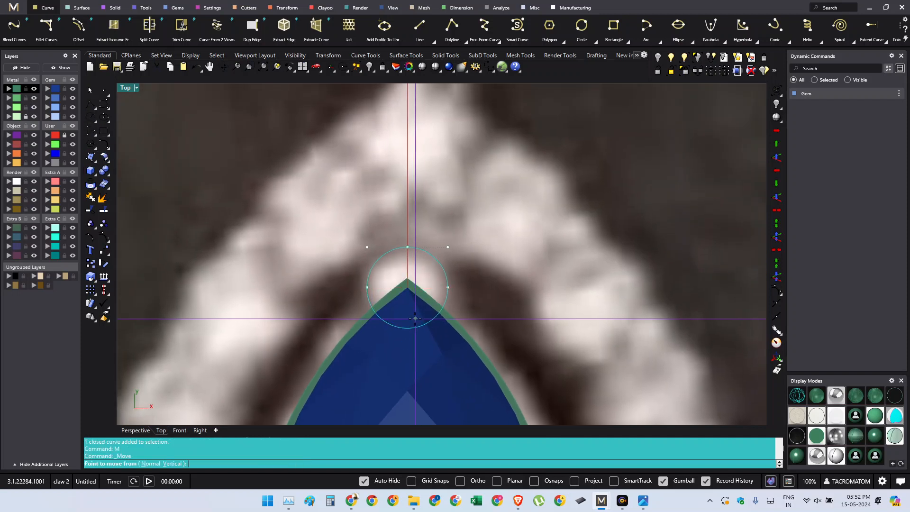
{"action": "left_click", "coordinate": [415, 319]}
{"action": "left_click", "coordinate": [416, 287], "text": "shift"}
{"action": "scroll", "coordinate": [408, 283], "scroll_direction": "up", "scroll_amount": 6}
{"action": "scroll", "coordinate": [408, 224], "scroll_direction": "up", "scroll_amount": 2}
{"action": "left_click_drag", "start_coordinate": [408, 199], "coordinate": [409, 179]}
{"action": "left_click", "coordinate": [409, 183]}
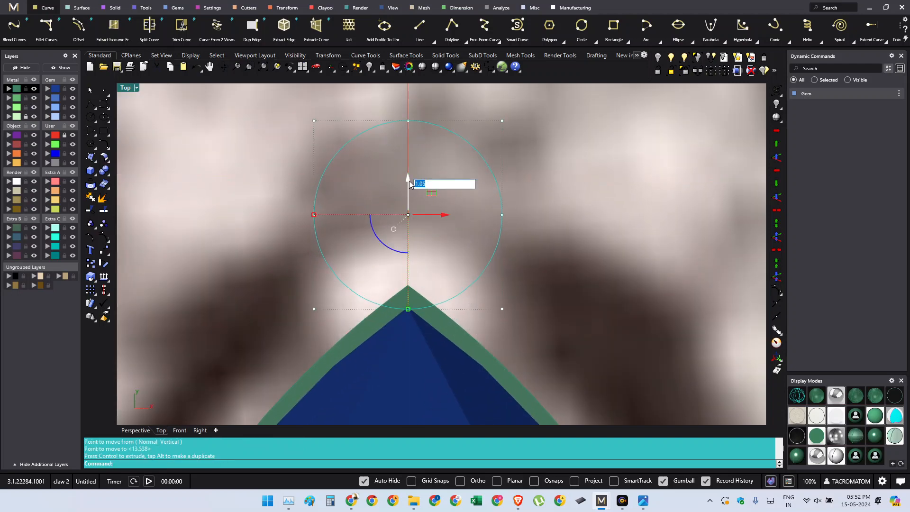
{"action": "type", "text": "-.15"}
{"action": "key", "text": "Return"}
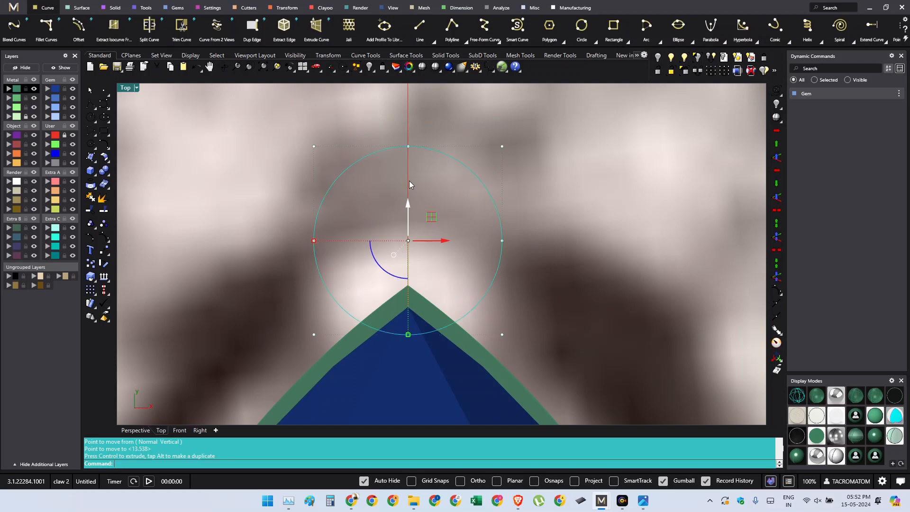
- Extrude the circle to both sides as a solid prong reaching the bezel's lower edge, and show it in the right view
{"action": "scroll", "coordinate": [414, 352], "scroll_direction": "down", "scroll_amount": 6}
{"action": "right_click_drag", "start_coordinate": [414, 352], "coordinate": [465, 311]}
{"action": "scroll", "coordinate": [375, 228], "scroll_direction": "up", "scroll_amount": 6}
{"action": "scroll", "coordinate": [378, 223], "scroll_direction": "down", "scroll_amount": 4}
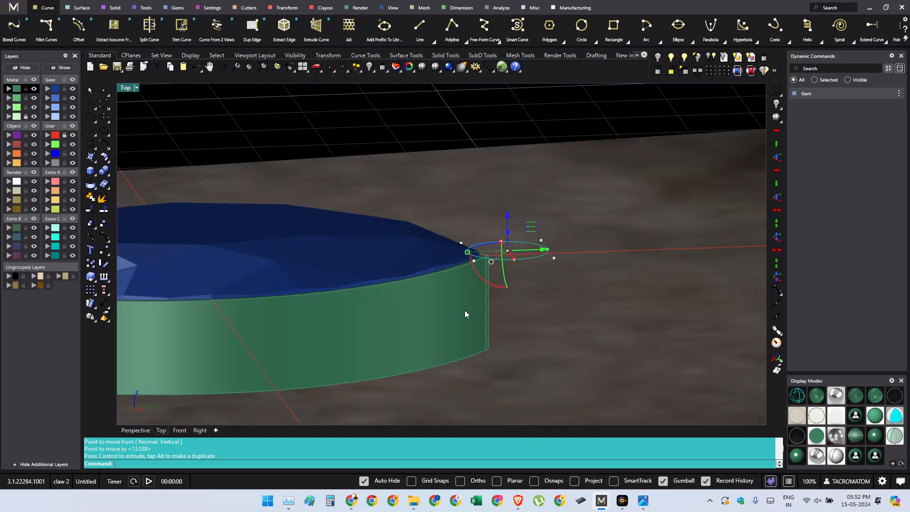
{"action": "left_click", "coordinate": [96, 176]}
{"action": "left_click", "coordinate": [128, 203]}
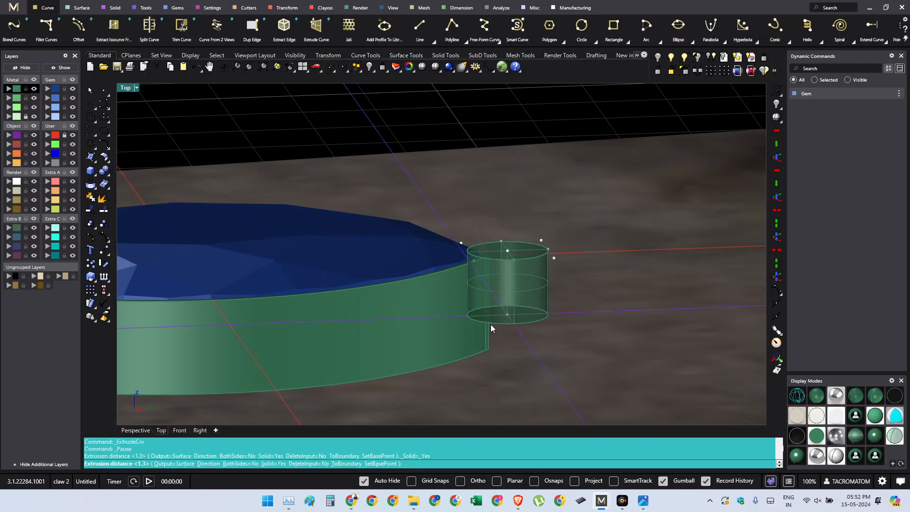
{"action": "type", "text": "b"}
{"action": "key", "text": "Return"}
{"action": "left_click", "coordinate": [495, 352]}
{"action": "right_click_drag", "start_coordinate": [494, 352], "coordinate": [478, 270], "text": "ctrl+shift"}
{"action": "key", "text": "Escape"}
{"action": "key", "text": "F7"}
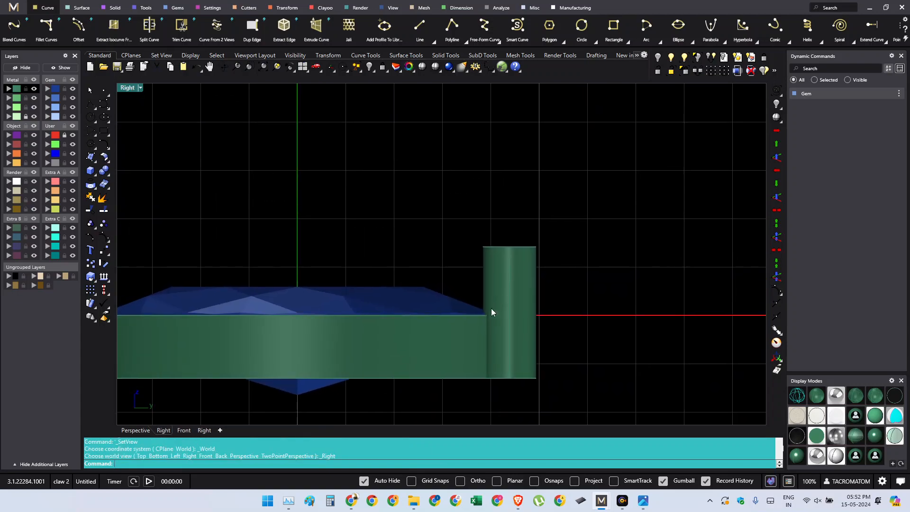
- Measure the prong's height above the bezel's upper edge in the right view
{"action": "scroll", "coordinate": [491, 310], "scroll_direction": "up", "scroll_amount": 4}
{"action": "type", "text": "d"}
{"action": "key", "text": "Return"}
{"action": "left_click", "coordinate": [501, 314]}
{"action": "left_click", "coordinate": [505, 212]}
{"action": "key", "text": "Escape"}
{"action": "right_click_drag", "start_coordinate": [501, 211], "coordinate": [464, 217]}
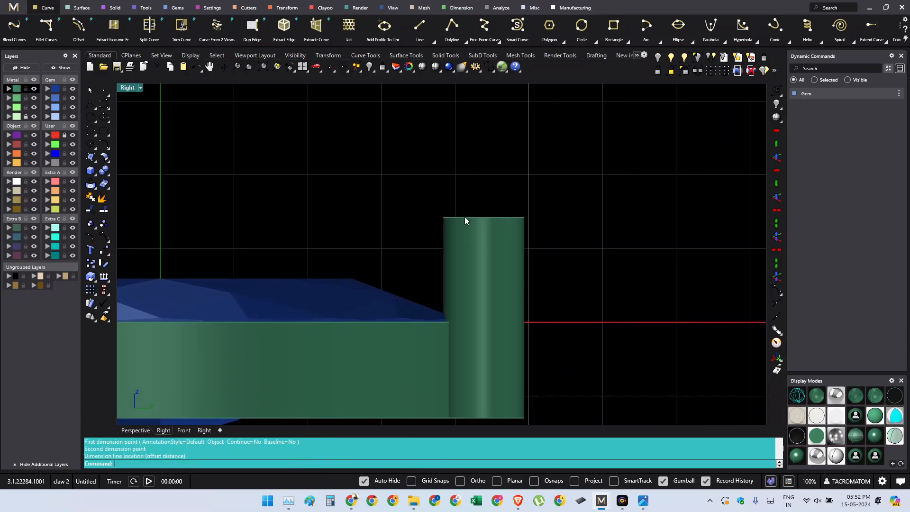
- Move the prong's top face further up and measure its height above the bezel again
{"action": "type", "text": "mf"}
{"action": "key", "text": "Return"}
{"action": "left_click_drag", "start_coordinate": [398, 240], "coordinate": [531, 190]}
{"action": "key", "text": "Return"}
{"action": "left_click", "coordinate": [549, 229]}
{"action": "left_click", "coordinate": [550, 174]}
{"action": "type", "text": "d"}
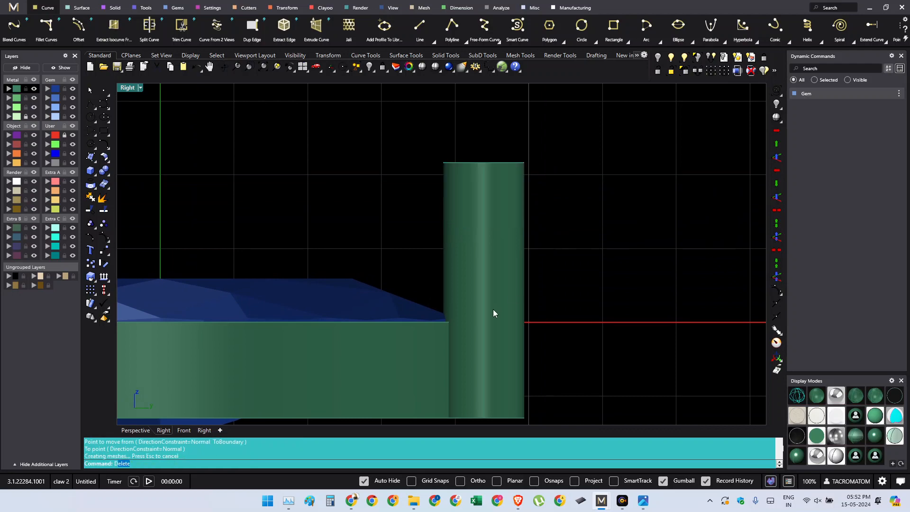
{"action": "key", "text": "Return"}
{"action": "left_click", "coordinate": [473, 316]}
{"action": "left_click", "coordinate": [480, 163]}
{"action": "scroll", "coordinate": [544, 202], "scroll_direction": "down", "scroll_amount": 6}
{"action": "right_click_drag", "start_coordinate": [544, 208], "coordinate": [473, 387]}
{"action": "key", "text": "Escape"}
{"action": "right_click_drag", "start_coordinate": [473, 387], "coordinate": [478, 244]}
- Hide the gem layer to examine the inside of the bezel, and show the layer again
{"action": "left_click", "coordinate": [73, 89]}
{"action": "right_click_drag", "start_coordinate": [332, 214], "coordinate": [446, 259], "text": "ctrl+shift"}
{"action": "right_click_drag", "start_coordinate": [446, 251], "coordinate": [445, 257]}
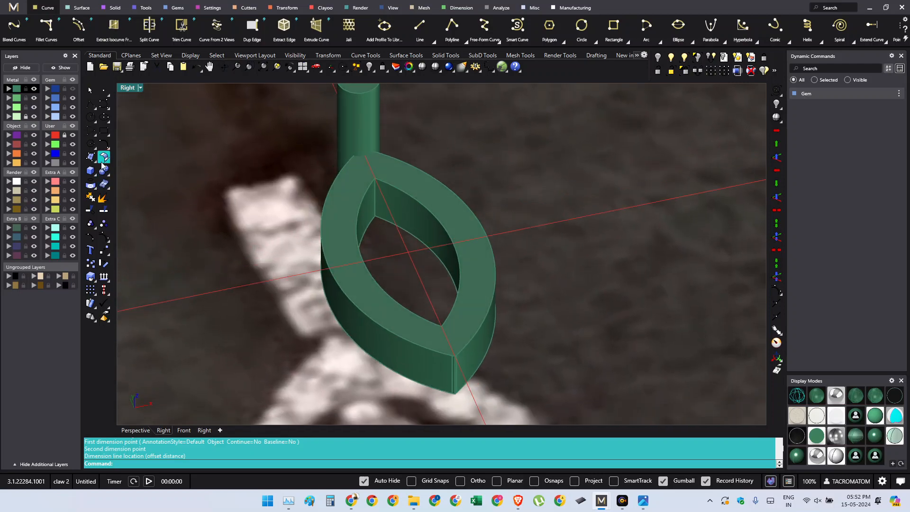
{"action": "right_click_drag", "start_coordinate": [245, 221], "coordinate": [184, 191]}
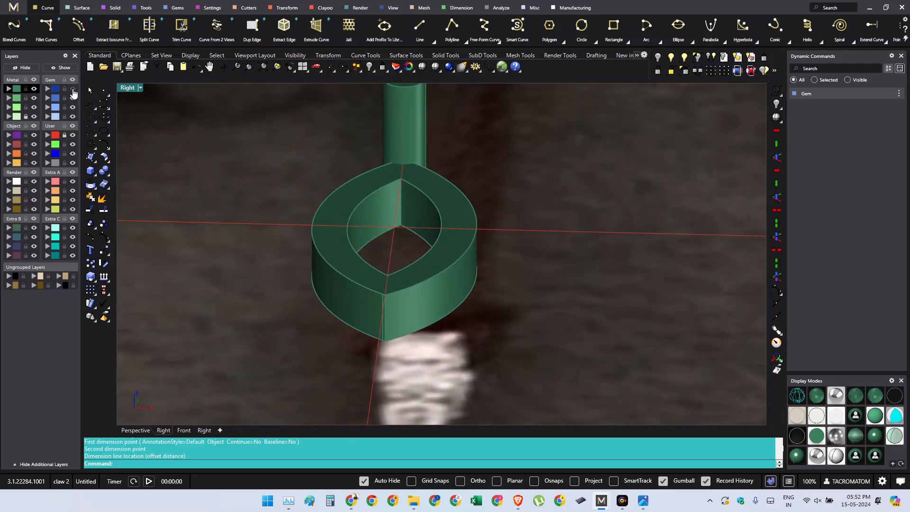
{"action": "left_click", "coordinate": [73, 89]}
- Lift the gem clear above the bezel and show it in the front view
{"action": "mouse_move", "coordinate": [433, 213]}
{"action": "right_mouse_down", "text": "shift"}
{"action": "mouse_move", "coordinate": [446, 266]}
{"action": "mouse_move", "coordinate": [433, 209]}
{"action": "right_mouse_up", "text": "shift"}
{"action": "left_click", "coordinate": [445, 266]}
{"action": "left_click_drag", "start_coordinate": [407, 249], "coordinate": [416, 128]}
{"action": "left_click", "coordinate": [511, 206]}
{"action": "right_click_drag", "start_coordinate": [510, 207], "coordinate": [533, 187]}
{"action": "scroll", "coordinate": [398, 192], "scroll_direction": "up", "scroll_amount": 4}
{"action": "key", "text": "ctrl+F2"}
{"action": "right_click_drag", "start_coordinate": [487, 158], "coordinate": [479, 193], "text": "shift"}
{"action": "left_click", "coordinate": [476, 195]}
{"action": "scroll", "coordinate": [467, 210], "scroll_direction": "up", "scroll_amount": 4}
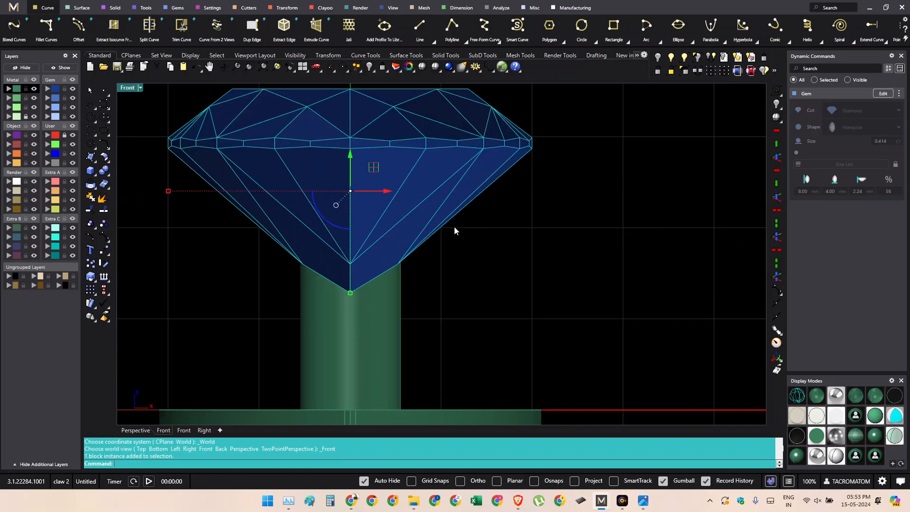
- Draw a straight line along the gem's sloping underside in the front view and shift it down towards the bezel
{"action": "type", "text": "q"}
{"action": "key", "text": "Return"}
{"action": "type", "text": "line"}
{"action": "key", "text": "Return"}
{"action": "left_click", "coordinate": [428, 240]}
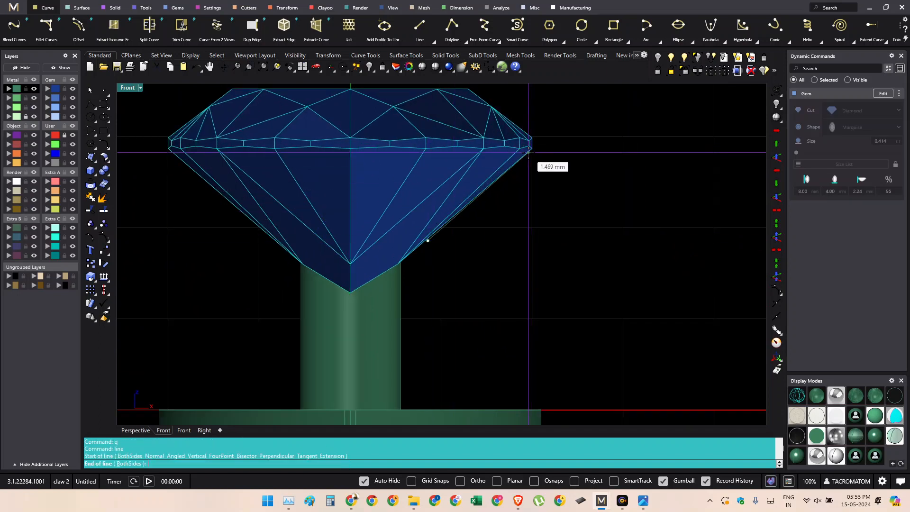
{"action": "left_click", "coordinate": [529, 153]}
{"action": "left_click_drag", "start_coordinate": [416, 279], "coordinate": [538, 143]}
{"action": "left_click_drag", "start_coordinate": [499, 174], "coordinate": [531, 223]}
- Undo the slope line and the gem's upward move
{"action": "scroll", "coordinate": [458, 261], "scroll_direction": "down", "scroll_amount": 5}
{"action": "mouse_move", "coordinate": [458, 261]}
{"action": "right_mouse_down"}
{"action": "mouse_move", "coordinate": [468, 275]}
{"action": "mouse_move", "coordinate": [442, 268]}
{"action": "right_mouse_up"}
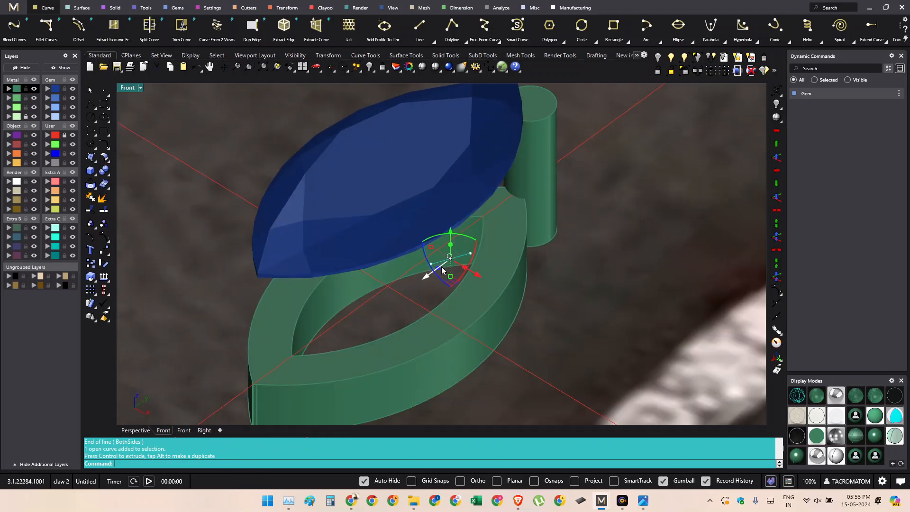
{"action": "key", "text": "ctrl+z"}
{"action": "key", "text": "ctrl+z"}
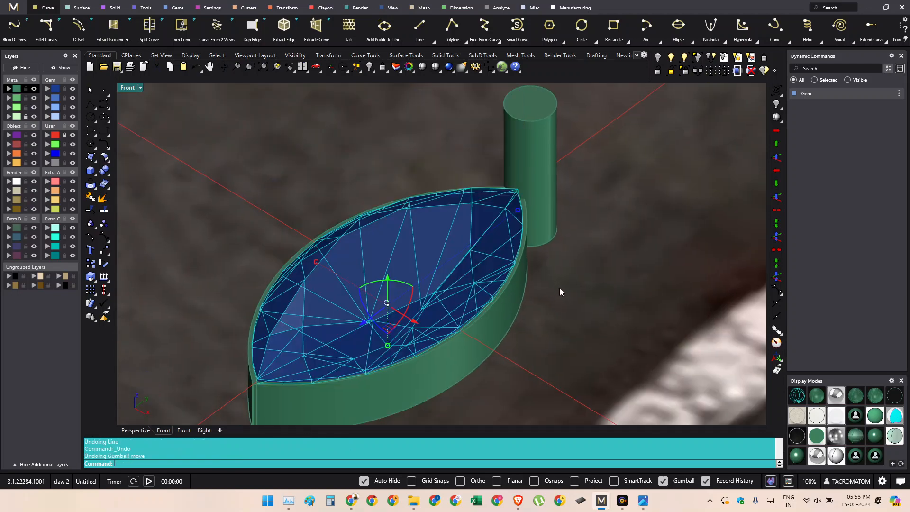
- Hide the gem layer and try to chamfer the bezel's edges
{"action": "left_click", "coordinate": [72, 89]}
{"action": "right_click_drag", "start_coordinate": [341, 265], "coordinate": [368, 252]}
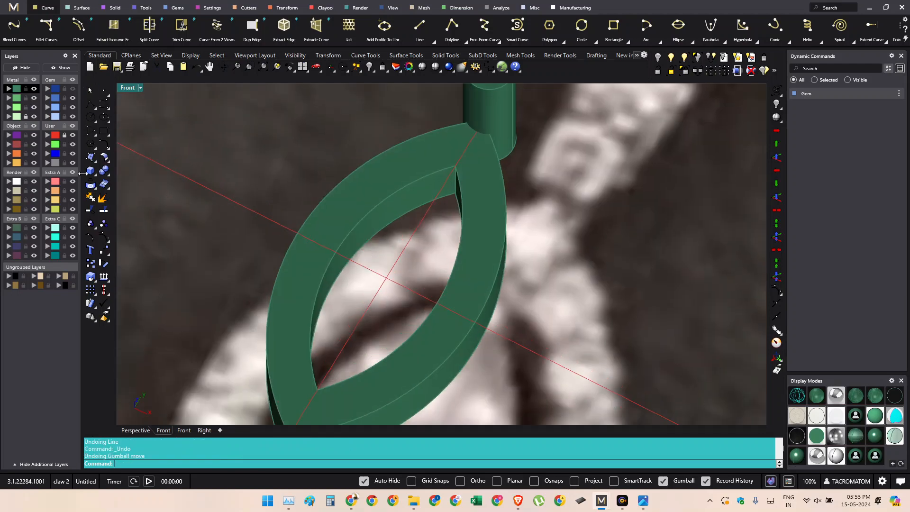
{"action": "left_click", "coordinate": [108, 174]}
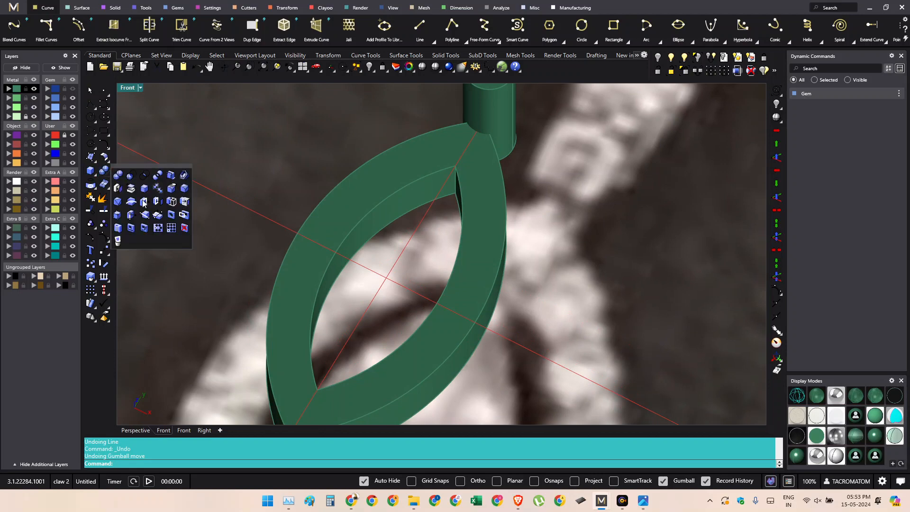
{"action": "left_click", "coordinate": [118, 202]}
{"action": "right_click_drag", "start_coordinate": [319, 240], "coordinate": [484, 284]}
{"action": "key", "text": "Escape"}
- Measure the bezel's wall thickness in the top view with an aligned dimension
{"action": "key", "text": "ctrl+F1"}
{"action": "scroll", "coordinate": [436, 251], "scroll_direction": "up", "scroll_amount": 4}
{"action": "right_click_drag", "start_coordinate": [428, 235], "coordinate": [425, 274]}
{"action": "scroll", "coordinate": [422, 272], "scroll_direction": "up", "scroll_amount": 2}
{"action": "type", "text": "dd"}
{"action": "key", "text": "Return"}
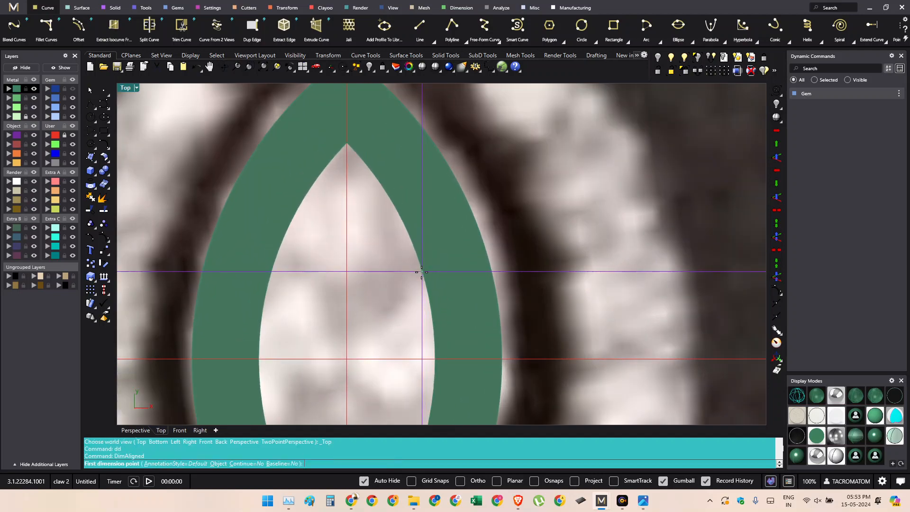
{"action": "left_click", "coordinate": [422, 272]}
{"action": "left_click", "coordinate": [486, 251]}
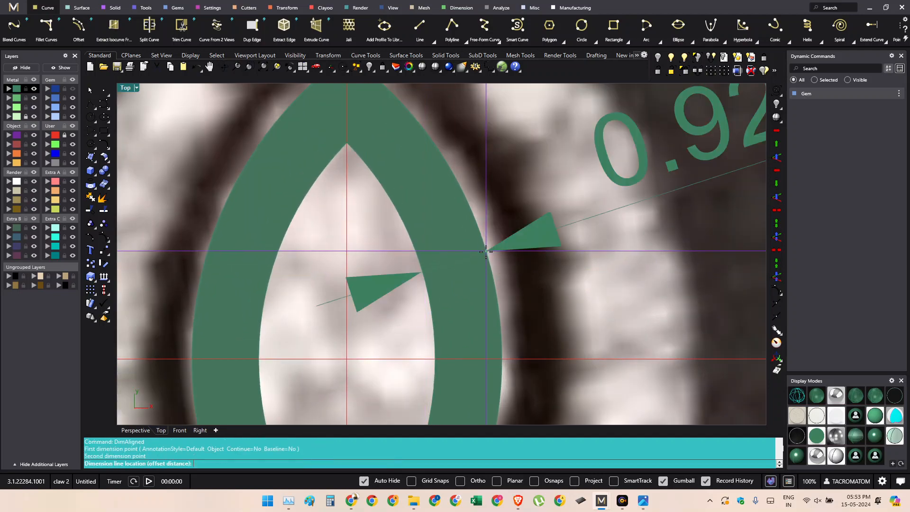
{"action": "left_click", "coordinate": [486, 251]}
{"action": "scroll", "coordinate": [486, 252], "scroll_direction": "down", "scroll_amount": 5}
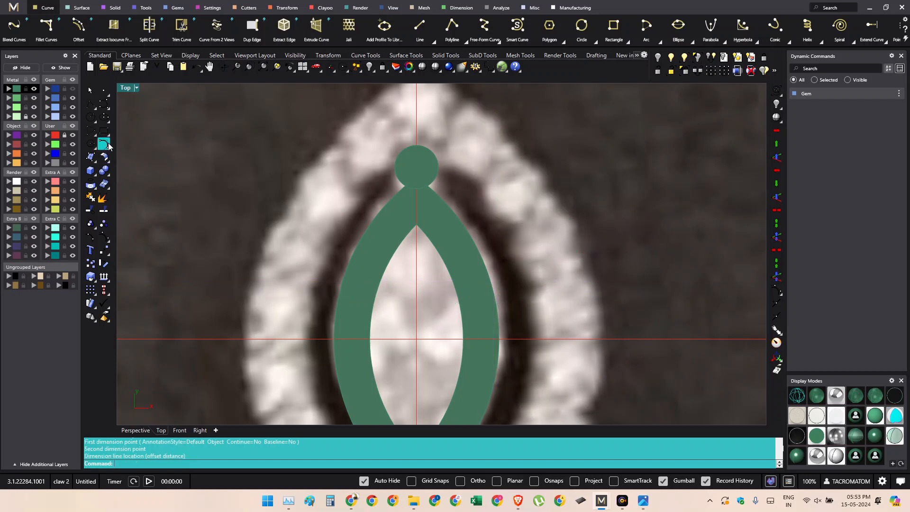
- Chamfer the bezel's two inner upper edges with a distance of 0.75 mm, and show the gem layer again
{"action": "left_click", "coordinate": [106, 177]}
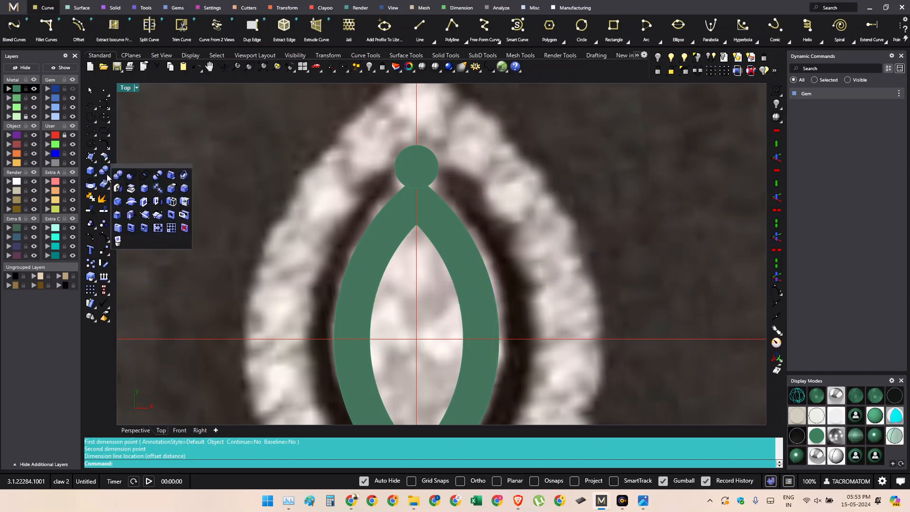
{"action": "left_click", "coordinate": [118, 204]}
{"action": "right_click_drag", "start_coordinate": [508, 340], "coordinate": [478, 291], "text": "ctrl+shift"}
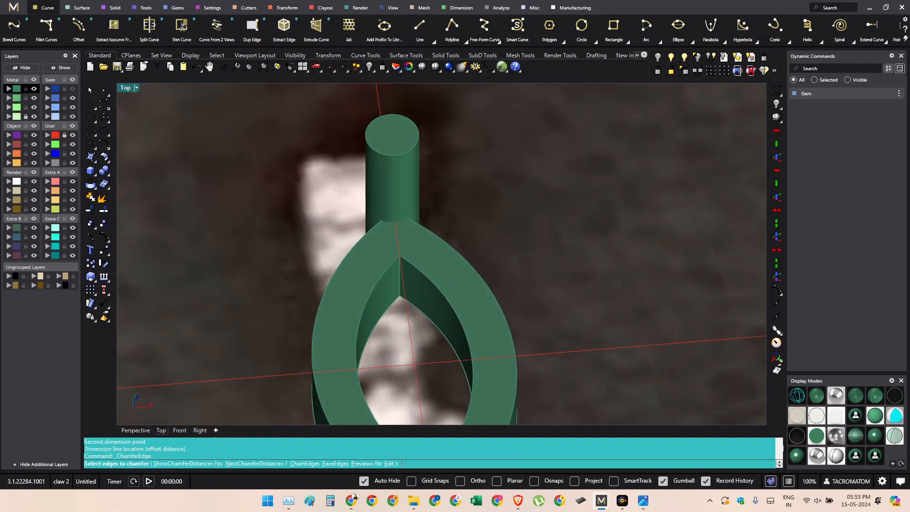
{"action": "key", "text": "Return"}
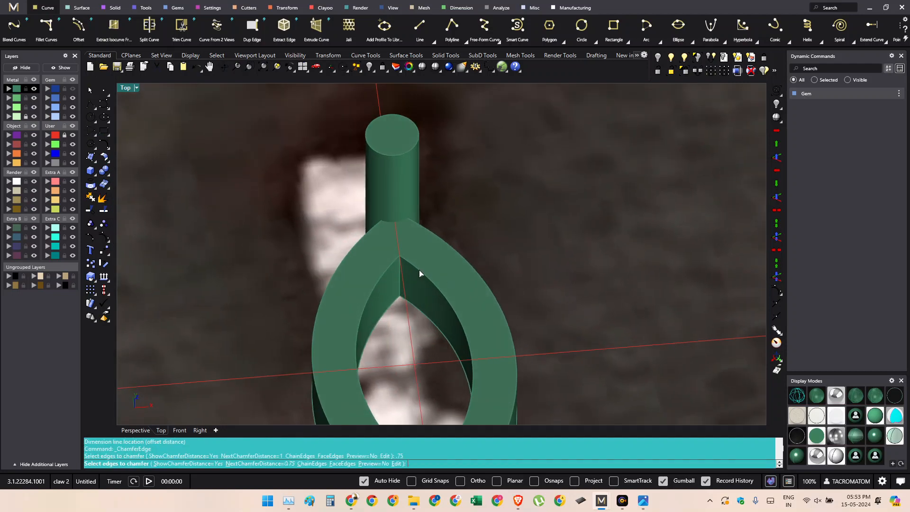
{"action": "left_click", "coordinate": [419, 272]}
{"action": "left_click", "coordinate": [388, 272]}
{"action": "scroll", "coordinate": [400, 264], "scroll_direction": "down", "scroll_amount": 6}
{"action": "key", "text": "Return"}
{"action": "key", "text": "Return"}
{"action": "right_click_drag", "start_coordinate": [450, 318], "coordinate": [450, 288], "text": "ctrl+shift"}
{"action": "scroll", "coordinate": [384, 275], "scroll_direction": "up", "scroll_amount": 6}
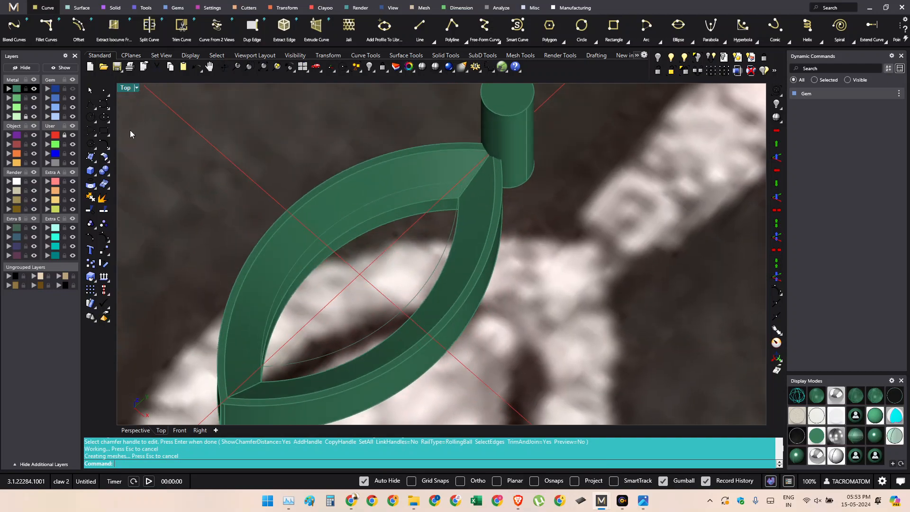
{"action": "left_click", "coordinate": [72, 90]}
{"action": "right_click_drag", "start_coordinate": [152, 142], "coordinate": [533, 247], "text": "ctrl+shift"}
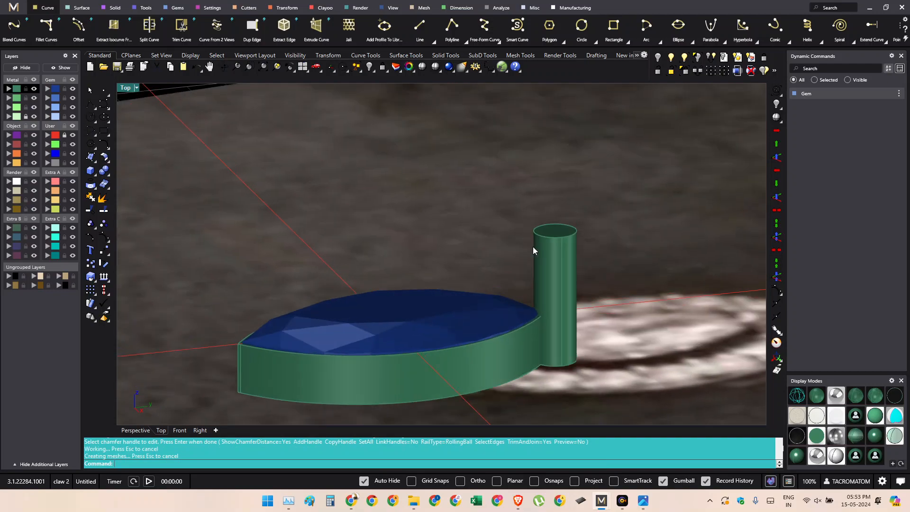
- Mirror the prong in the top view across the horizontal axis through the origin, placing a copy at the gem's lower tip
{"action": "left_click", "coordinate": [569, 280]}
{"action": "right_click_drag", "start_coordinate": [571, 276], "coordinate": [451, 260], "text": "ctrl+shift"}
{"action": "key", "text": "ctrl+F1"}
{"action": "type", "text": "Mio"}
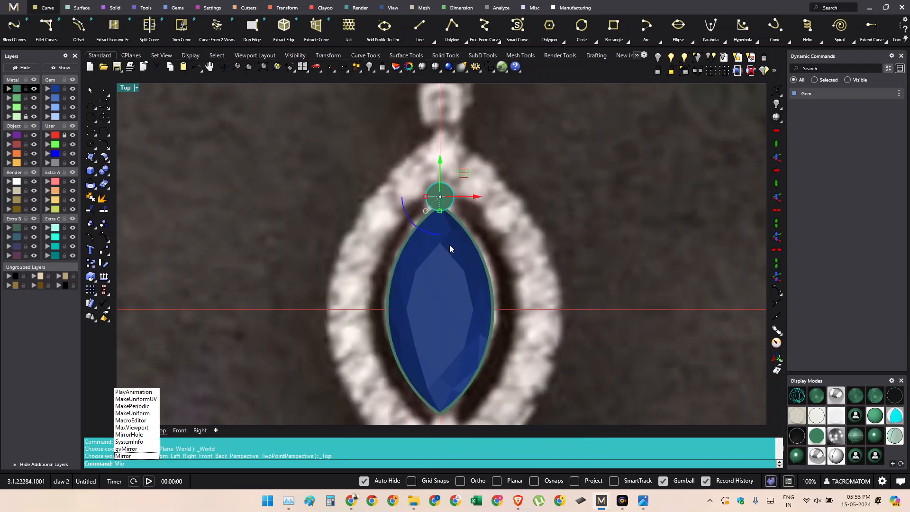
{"action": "key", "text": "BackSpace"}
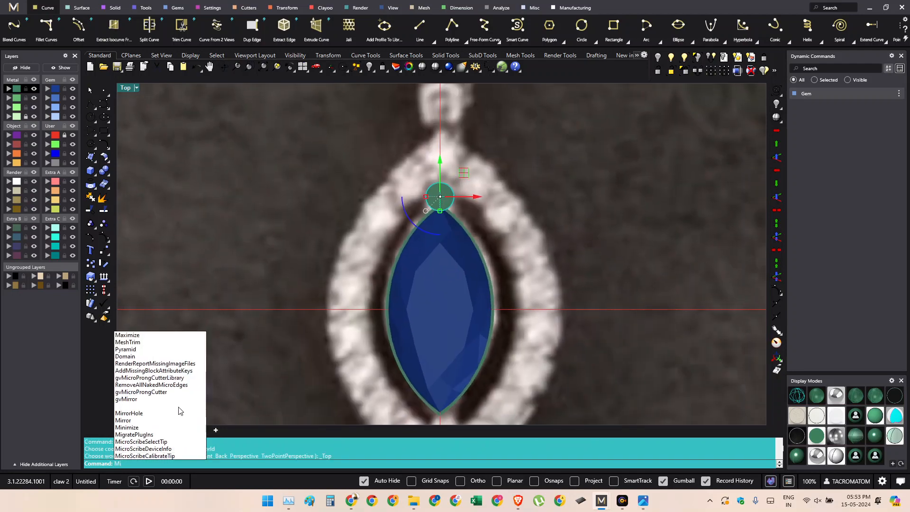
{"action": "left_click", "coordinate": [139, 421]}
{"action": "right_click_drag", "start_coordinate": [229, 400], "coordinate": [213, 419]}
{"action": "type", "text": "0"}
{"action": "key", "text": "Return"}
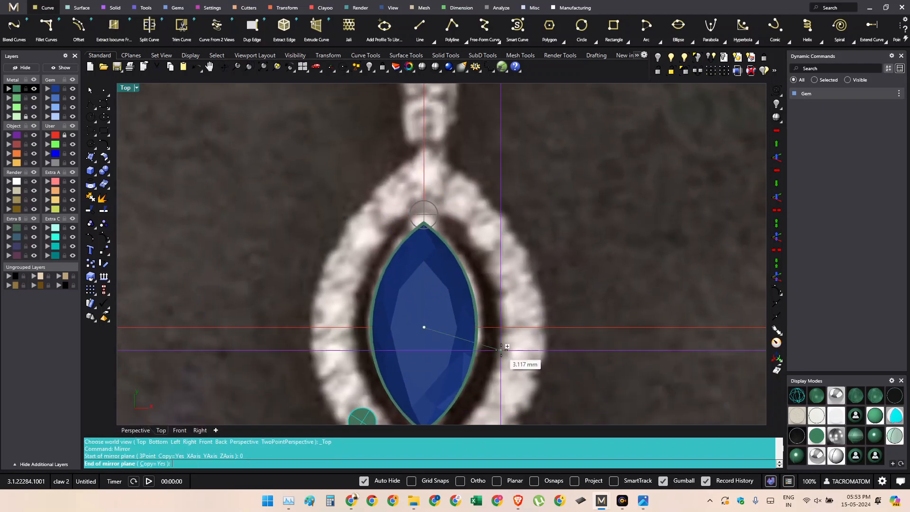
{"action": "left_click", "coordinate": [526, 310]}
{"action": "right_click_drag", "start_coordinate": [525, 310], "coordinate": [480, 346], "text": "ctrl+shift"}
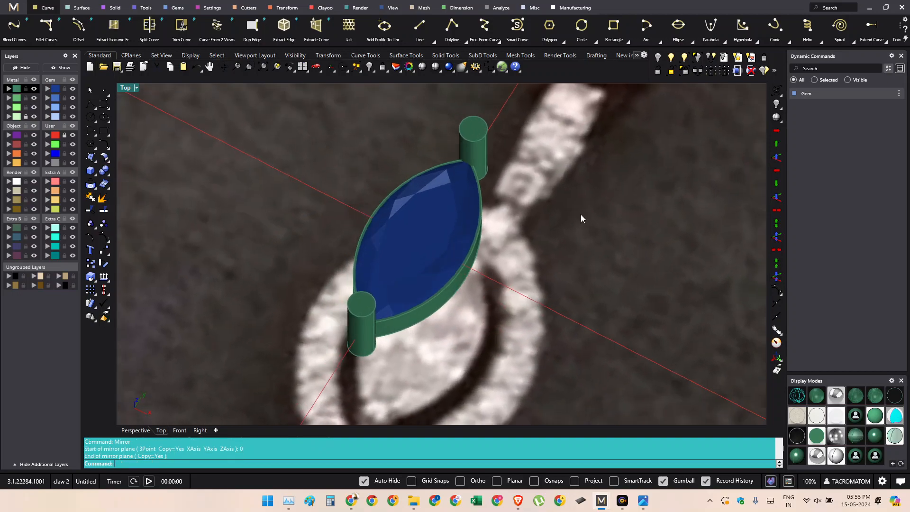
- Group the gem, bezel, both prongs and the outline curves
{"action": "left_click_drag", "start_coordinate": [587, 152], "coordinate": [368, 322]}
{"action": "key", "text": "ctrl+g"}
{"action": "left_click", "coordinate": [543, 256]}
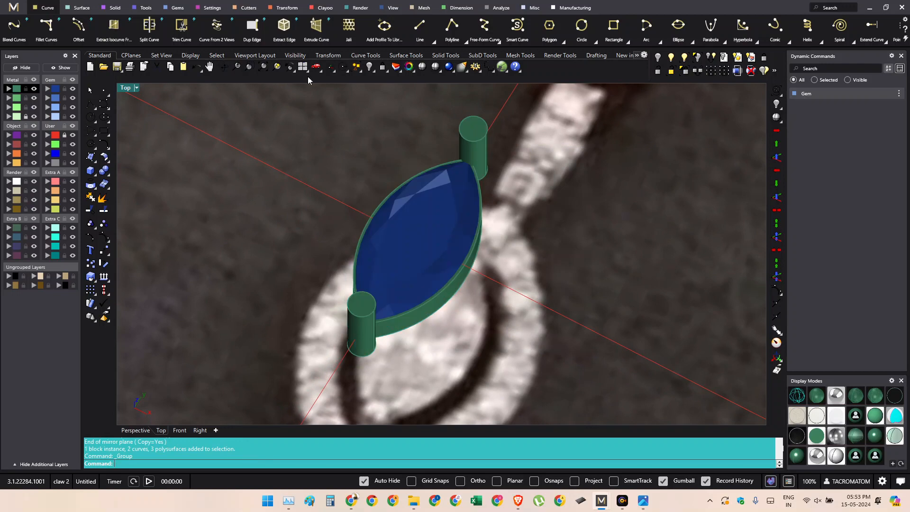
- Select the two marquise outline curves and take them out of the group
{"action": "left_click", "coordinate": [217, 55]}
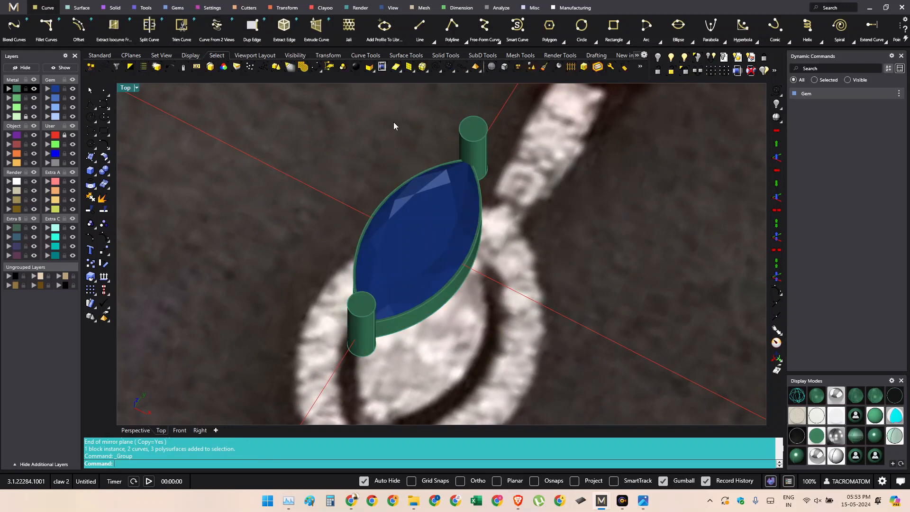
{"action": "left_click", "coordinate": [434, 70]}
{"action": "right_click_drag", "start_coordinate": [392, 244], "coordinate": [441, 311], "text": "ctrl+shift"}
{"action": "key", "text": "Delete"}
{"action": "scroll", "coordinate": [441, 311], "scroll_direction": "up", "scroll_amount": 2}
{"action": "right_click_drag", "start_coordinate": [441, 311], "coordinate": [446, 252], "text": "ctrl+shift"}
{"action": "key", "text": "ctrl+z"}
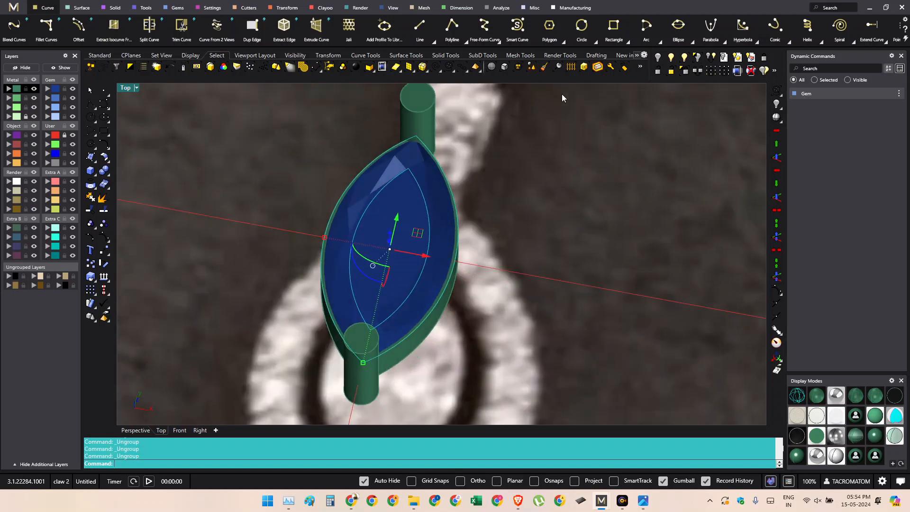
- Offset the bezel's outer outline curve outward by 0.6 mm in the top view with sharp corners
{"action": "right_click_drag", "start_coordinate": [506, 208], "coordinate": [457, 257], "text": "ctrl+shift"}
{"action": "left_click", "coordinate": [447, 221], "text": "ctrl"}
{"action": "key", "text": "F5"}
{"action": "right_click_drag", "start_coordinate": [446, 200], "coordinate": [442, 258]}
{"action": "left_click", "coordinate": [451, 234]}
{"action": "right_click", "coordinate": [451, 234]}
{"action": "scroll", "coordinate": [451, 234], "scroll_direction": "down", "scroll_amount": 4}
{"action": "scroll", "coordinate": [459, 227], "scroll_direction": "up", "scroll_amount": 2}
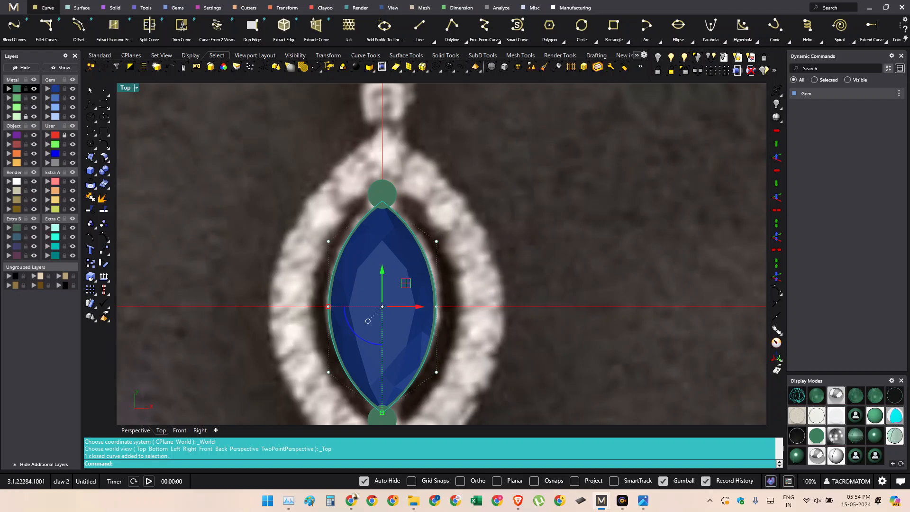
{"action": "scroll", "coordinate": [459, 255], "scroll_direction": "up", "scroll_amount": 3}
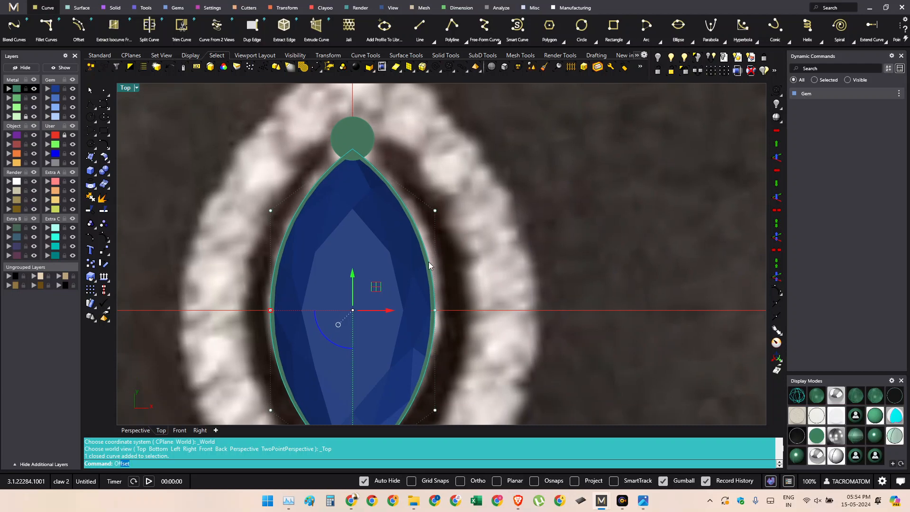
{"action": "scroll", "coordinate": [441, 256], "scroll_direction": "up", "scroll_amount": 2}
{"action": "key", "text": "Return"}
{"action": "scroll", "coordinate": [432, 258], "scroll_direction": "down", "scroll_amount": 3}
{"action": "type", "text": ".6"}
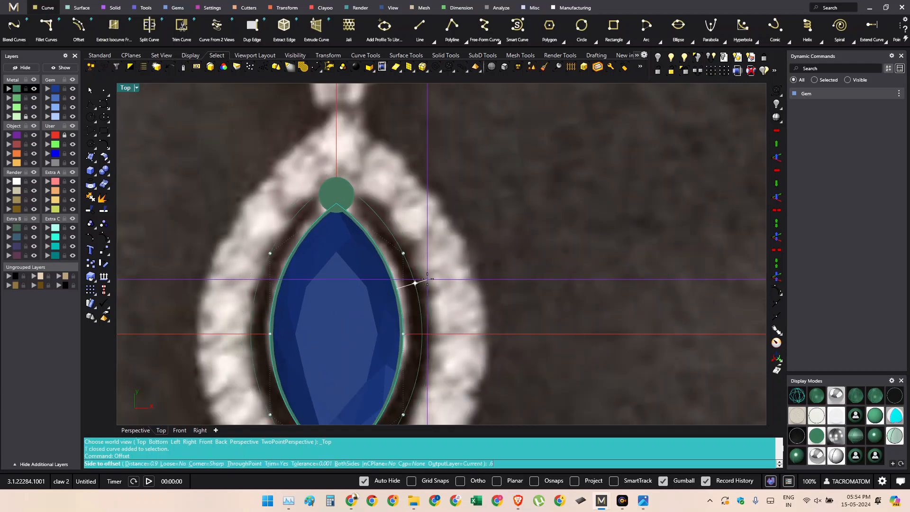
{"action": "key", "text": "Return"}
{"action": "left_click", "coordinate": [428, 269]}
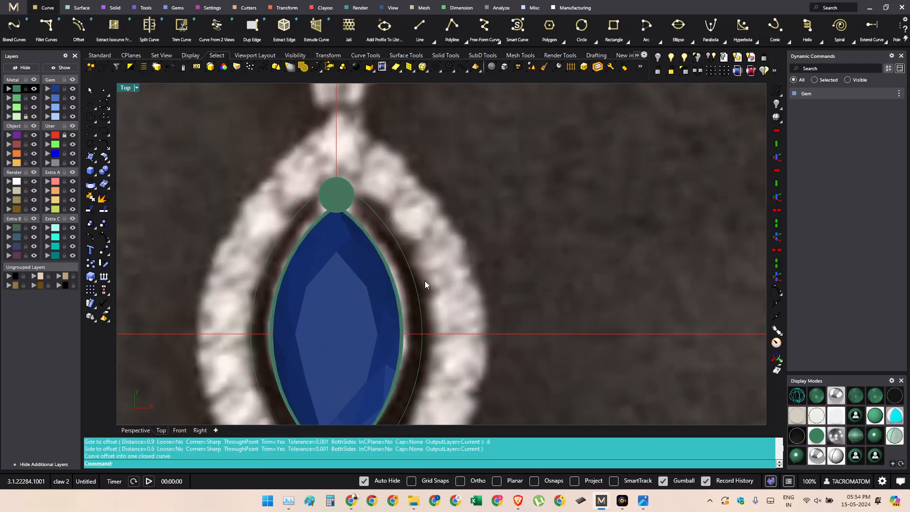
- Select the offset curve and examine how it follows the inner edge of the stone-set frame in the reference photo
{"action": "right_click_drag", "start_coordinate": [415, 333], "coordinate": [445, 219]}
{"action": "scroll", "coordinate": [429, 305], "scroll_direction": "up", "scroll_amount": 2}
{"action": "right_click_drag", "start_coordinate": [438, 286], "coordinate": [497, 311]}
{"action": "scroll", "coordinate": [337, 268], "scroll_direction": "down", "scroll_amount": 5}
{"action": "scroll", "coordinate": [342, 265], "scroll_direction": "up", "scroll_amount": 2}
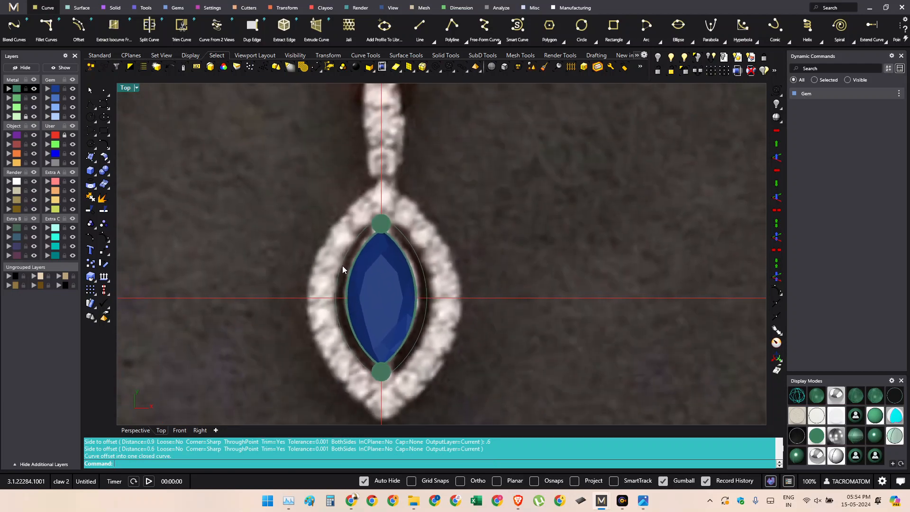
{"action": "scroll", "coordinate": [393, 349], "scroll_direction": "up", "scroll_amount": 2}
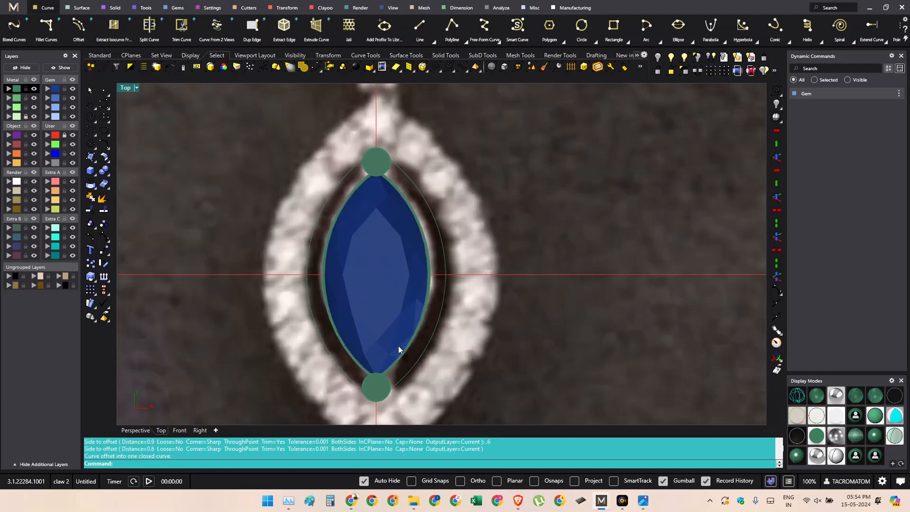
{"action": "left_click", "coordinate": [435, 312]}
{"action": "scroll", "coordinate": [439, 264], "scroll_direction": "up", "scroll_amount": 2}
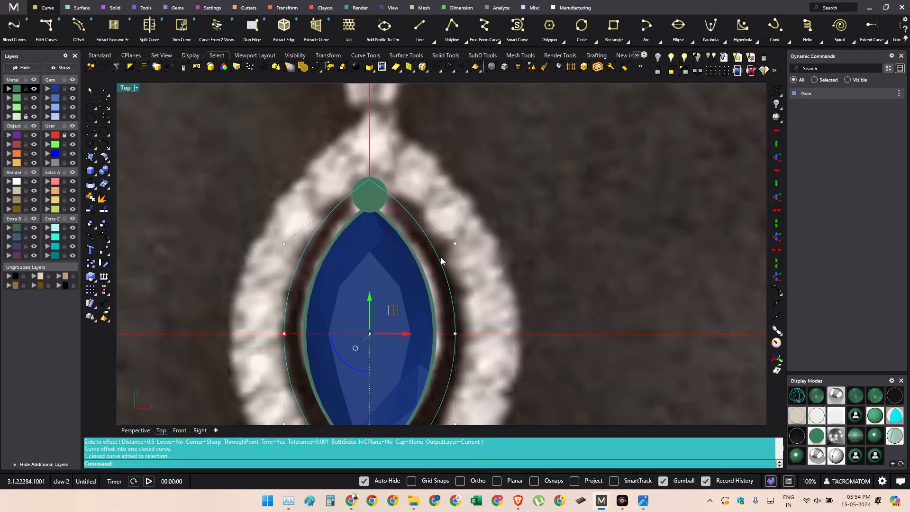
{"action": "scroll", "coordinate": [441, 260], "scroll_direction": "down", "scroll_amount": 3}
{"action": "scroll", "coordinate": [449, 255], "scroll_direction": "up", "scroll_amount": 1}
{"action": "scroll", "coordinate": [465, 256], "scroll_direction": "up", "scroll_amount": 3}
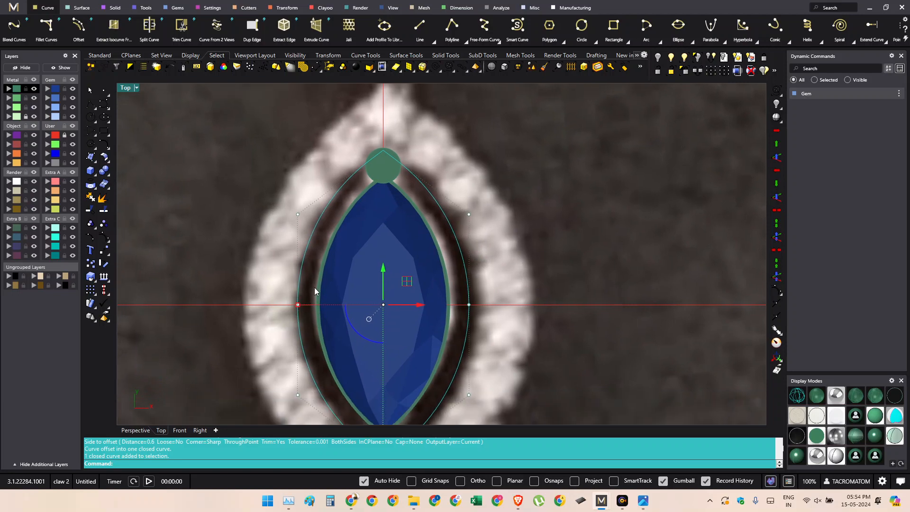
{"action": "scroll", "coordinate": [422, 290], "scroll_direction": "down", "scroll_amount": 1}
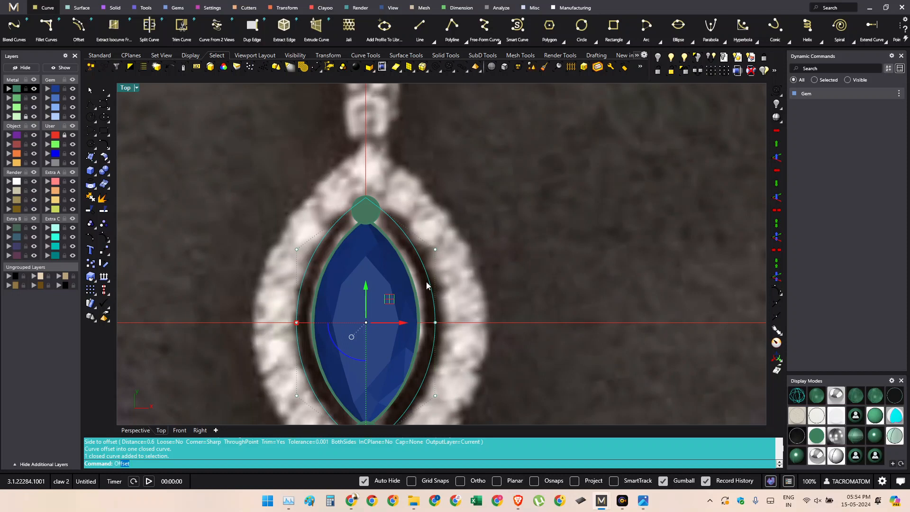
{"action": "key", "text": "Return"}
{"action": "scroll", "coordinate": [492, 271], "scroll_direction": "up", "scroll_amount": 2}
{"action": "key", "text": "Escape"}
{"action": "right_click_drag", "start_coordinate": [493, 256], "coordinate": [471, 283]}
{"action": "type", "text": "1.3"}
{"action": "key", "text": "Return"}
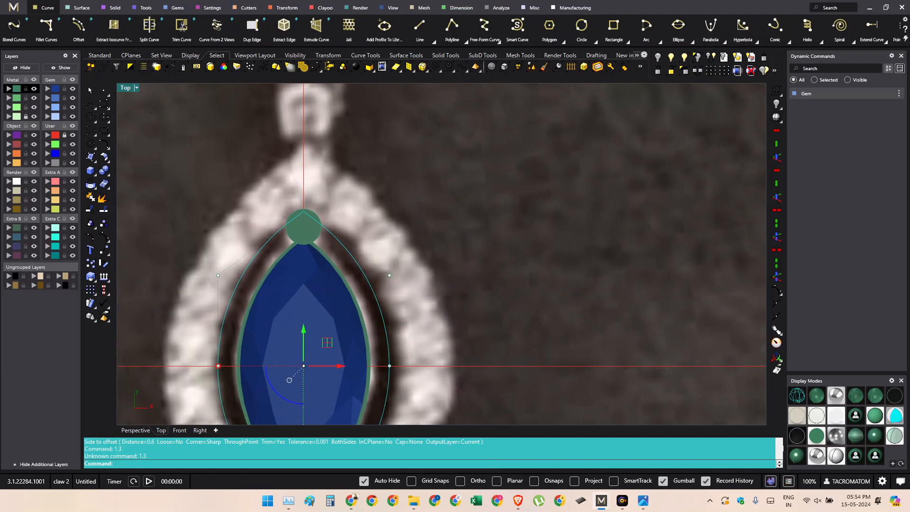
{"action": "right_click_drag", "start_coordinate": [494, 326], "coordinate": [523, 303]}
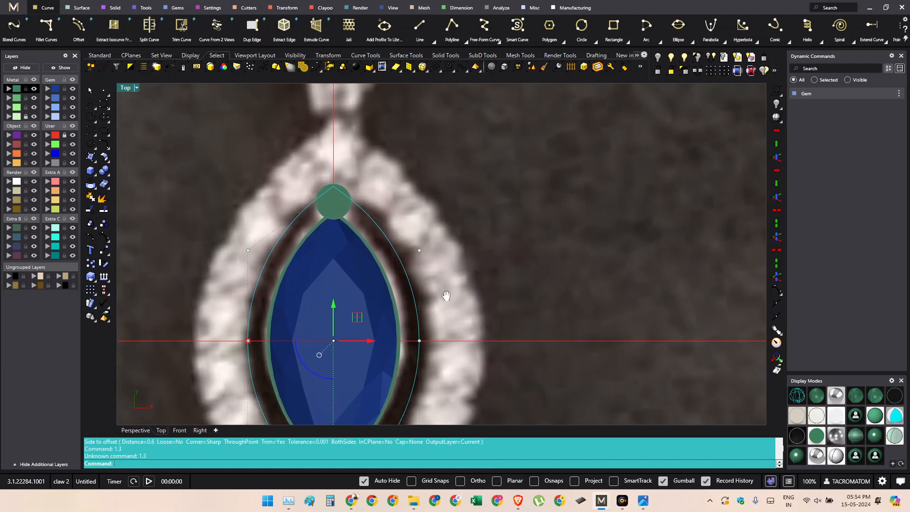
- Offset the inner frame outline outward by 1.5 mm with sharp corners in the top view
{"action": "key", "text": "Return"}
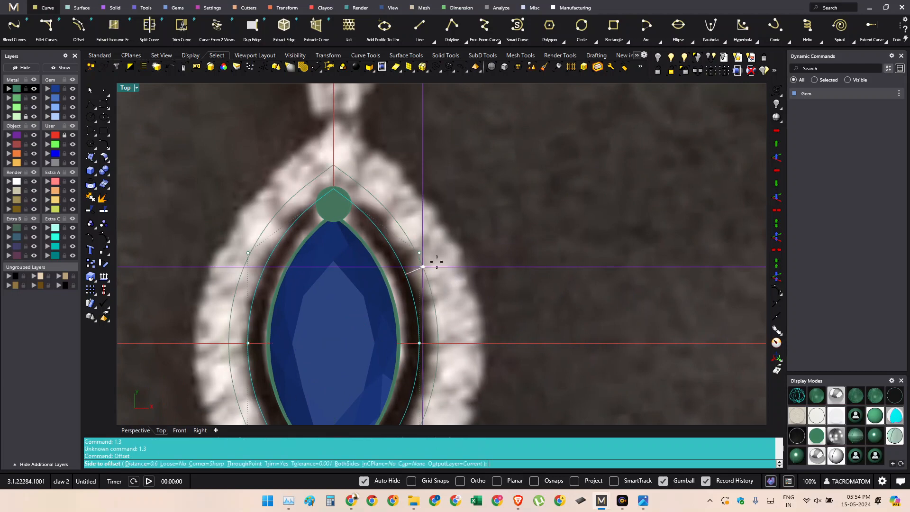
{"action": "right_click_drag", "start_coordinate": [422, 260], "coordinate": [407, 255]}
{"action": "type", "text": "1.5"}
{"action": "key", "text": "Return"}
{"action": "left_click", "coordinate": [441, 243]}
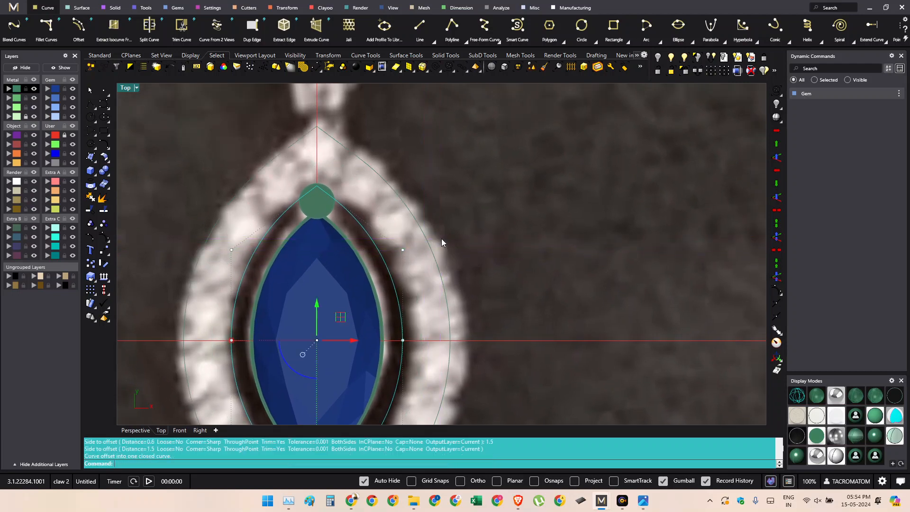
{"action": "scroll", "coordinate": [474, 285], "scroll_direction": "down", "scroll_amount": 3}
{"action": "key", "text": "Escape"}
{"action": "right_click_drag", "start_coordinate": [467, 303], "coordinate": [454, 395]}
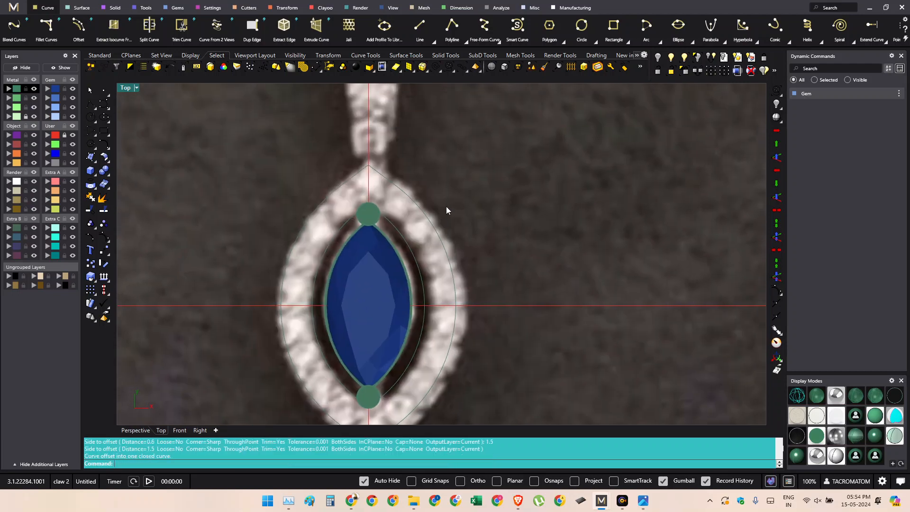
- Draw an arc from the outer offset curve's upper tip to its lower tip, passing through the midpoint of its right side
{"action": "left_click_drag", "start_coordinate": [405, 243], "coordinate": [406, 243]}
{"action": "right_click_drag", "start_coordinate": [406, 244], "coordinate": [487, 269]}
{"action": "left_click", "coordinate": [97, 136]}
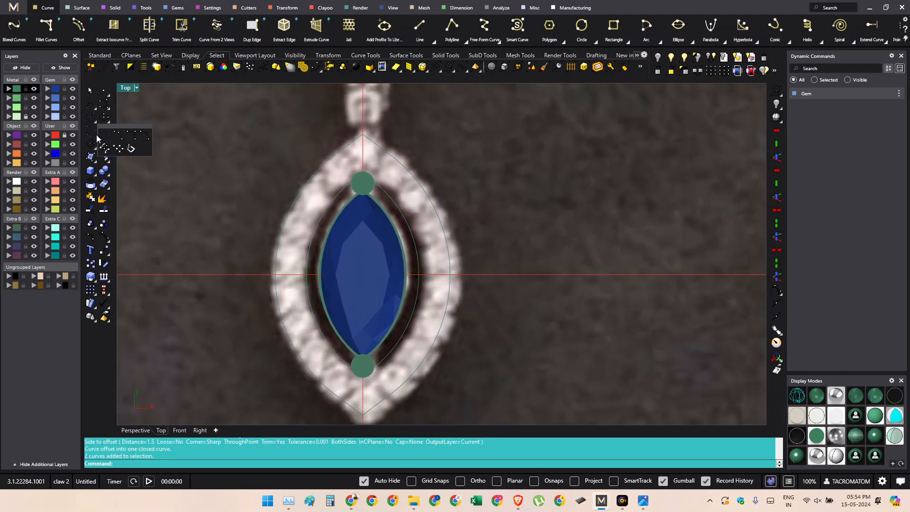
{"action": "left_click", "coordinate": [125, 135]}
{"action": "left_click", "coordinate": [363, 134]}
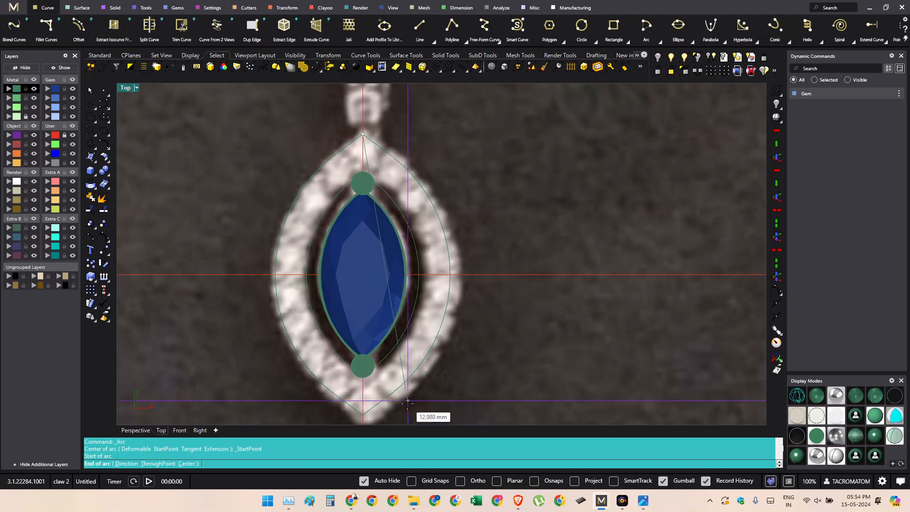
{"action": "left_click", "coordinate": [360, 411]}
{"action": "scroll", "coordinate": [457, 295], "scroll_direction": "up", "scroll_amount": 2}
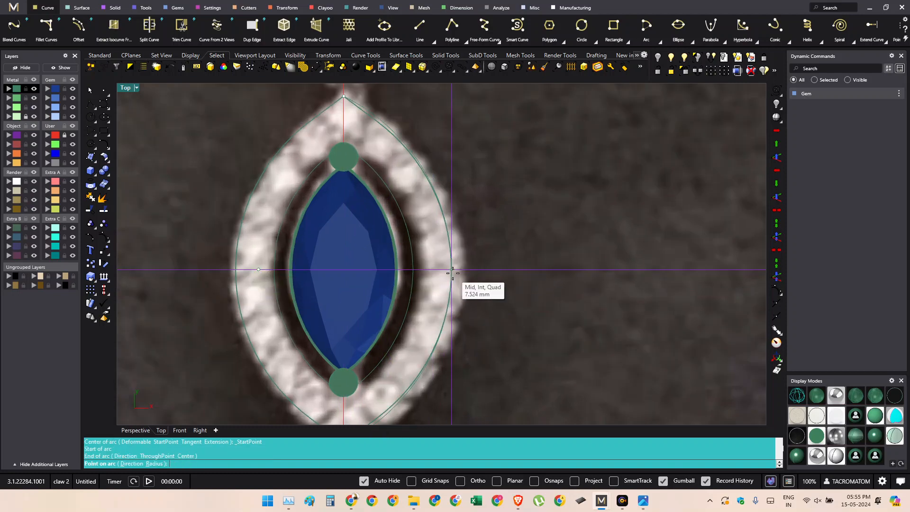
{"action": "left_click", "coordinate": [451, 288]}
- Compare the new arc with the 1.5 mm offset curve near the frame's upper tip
{"action": "right_click_drag", "start_coordinate": [442, 119], "coordinate": [451, 228]}
{"action": "scroll", "coordinate": [450, 228], "scroll_direction": "up", "scroll_amount": 6}
{"action": "left_click", "coordinate": [363, 241]}
{"action": "scroll", "coordinate": [369, 219], "scroll_direction": "down", "scroll_amount": 10}
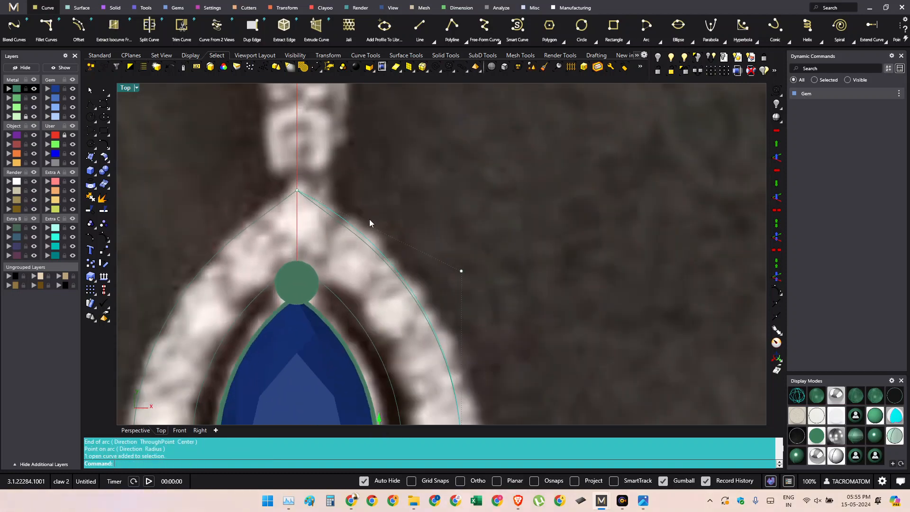
{"action": "right_click_drag", "start_coordinate": [387, 290], "coordinate": [432, 269]}
{"action": "scroll", "coordinate": [425, 212], "scroll_direction": "up", "scroll_amount": 6}
{"action": "left_click", "coordinate": [387, 197]}
{"action": "right_click_drag", "start_coordinate": [388, 198], "coordinate": [450, 200]}
- Hide the reference photo's layer and turn off the grid lines in all viewports
{"action": "left_click", "coordinate": [32, 117]}
{"action": "left_click", "coordinate": [442, 238]}
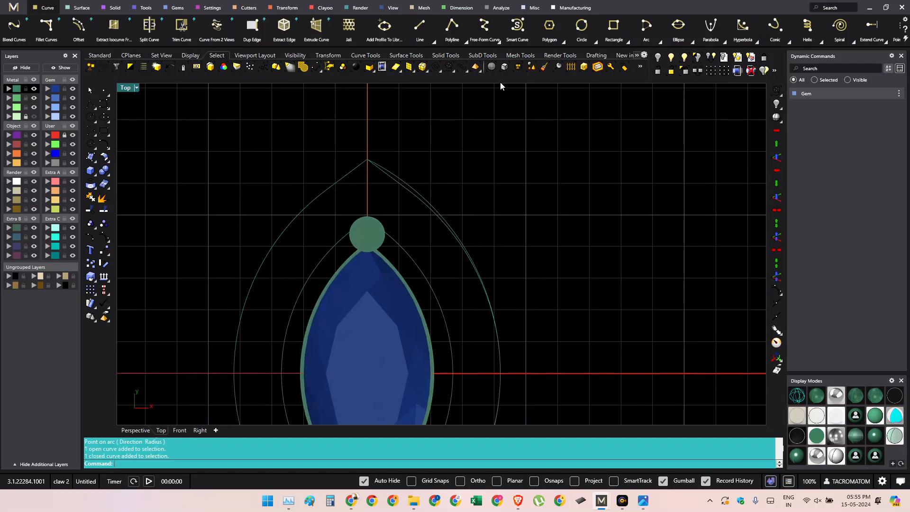
{"action": "scroll", "coordinate": [505, 68], "scroll_direction": "up", "scroll_amount": 3}
{"action": "scroll", "coordinate": [506, 71], "scroll_direction": "up", "scroll_amount": 1}
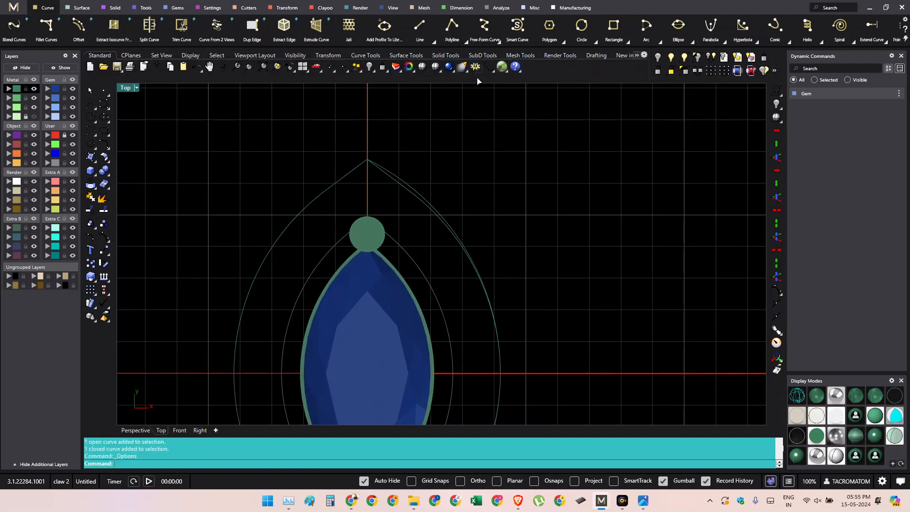
{"action": "left_click", "coordinate": [324, 198]}
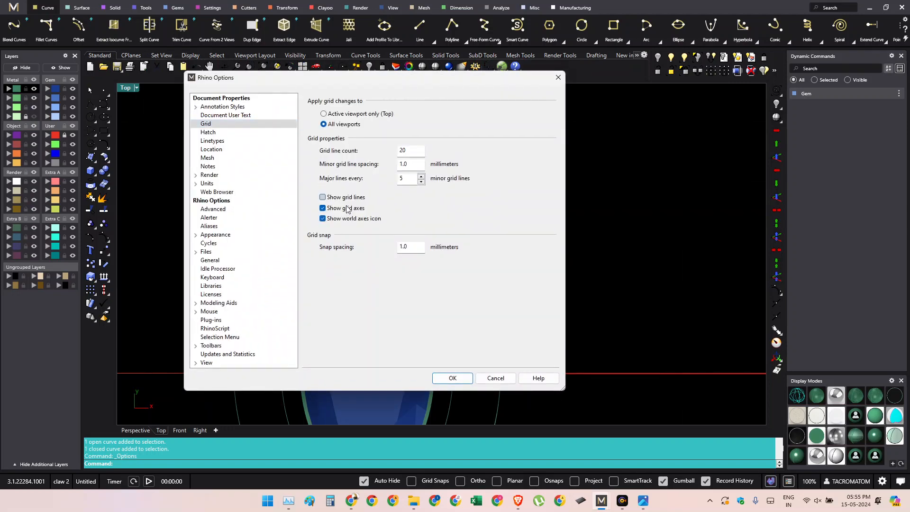
{"action": "left_click", "coordinate": [469, 378]}
- Delete the closed 1.5 mm offset curve while keeping the arc
{"action": "scroll", "coordinate": [451, 288], "scroll_direction": "down", "scroll_amount": 2}
{"action": "scroll", "coordinate": [444, 234], "scroll_direction": "up", "scroll_amount": 6}
{"action": "left_click", "coordinate": [438, 224]}
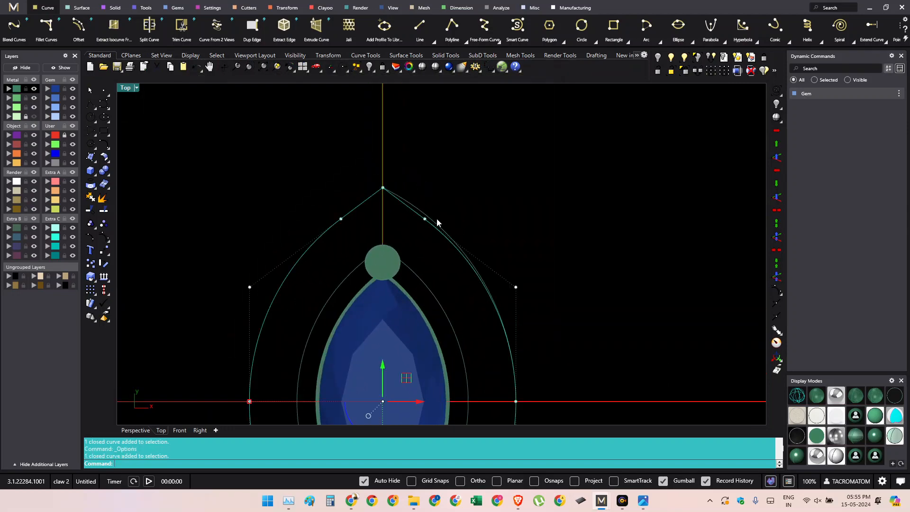
{"action": "scroll", "coordinate": [451, 285], "scroll_direction": "down", "scroll_amount": 3}
{"action": "key", "text": "Delete"}
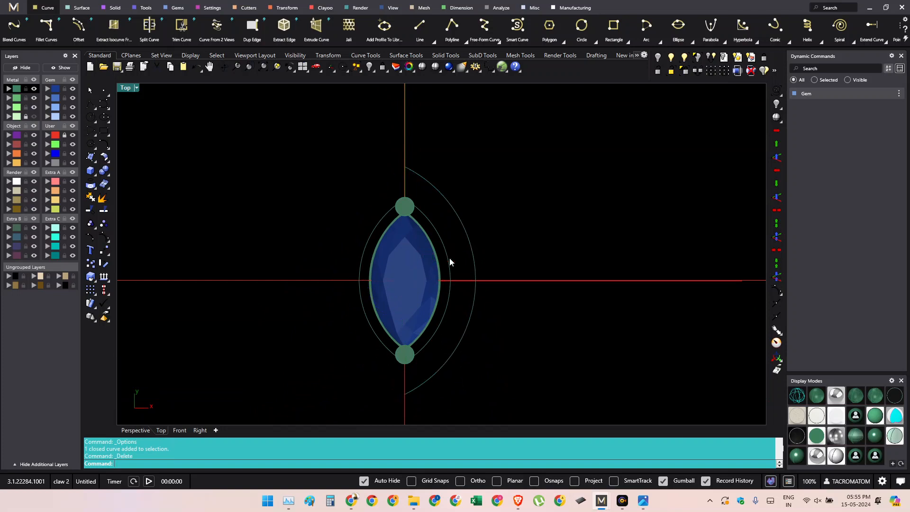
- Mirror a copy of the outer arc across the vertical centre axis, starting the mirror plane at the origin
{"action": "scroll", "coordinate": [467, 256], "scroll_direction": "up", "scroll_amount": 4}
{"action": "right_click_drag", "start_coordinate": [450, 258], "coordinate": [487, 226]}
{"action": "left_click", "coordinate": [480, 243]}
{"action": "scroll", "coordinate": [457, 200], "scroll_direction": "down", "scroll_amount": 4}
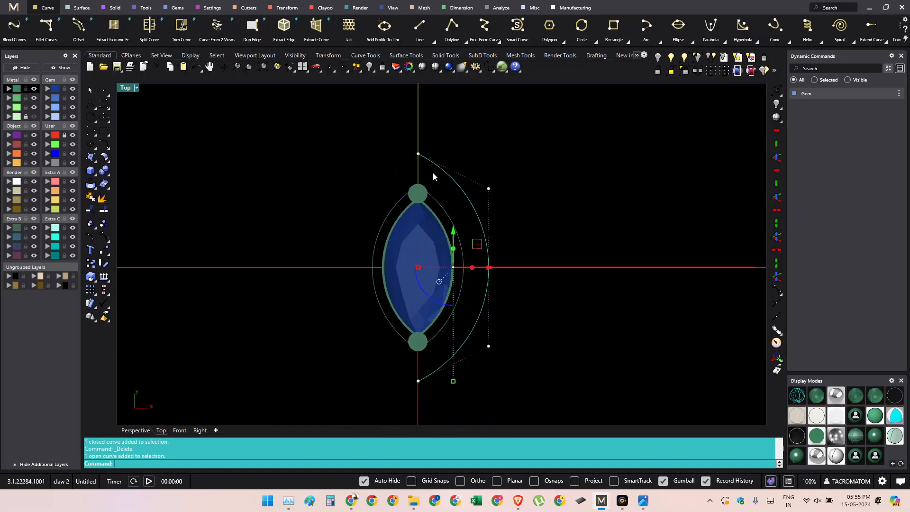
{"action": "right_click_drag", "start_coordinate": [481, 320], "coordinate": [496, 311]}
{"action": "type", "text": "mirror"}
{"action": "key", "text": "Return"}
{"action": "type", "text": "0"}
{"action": "key", "text": "Return"}
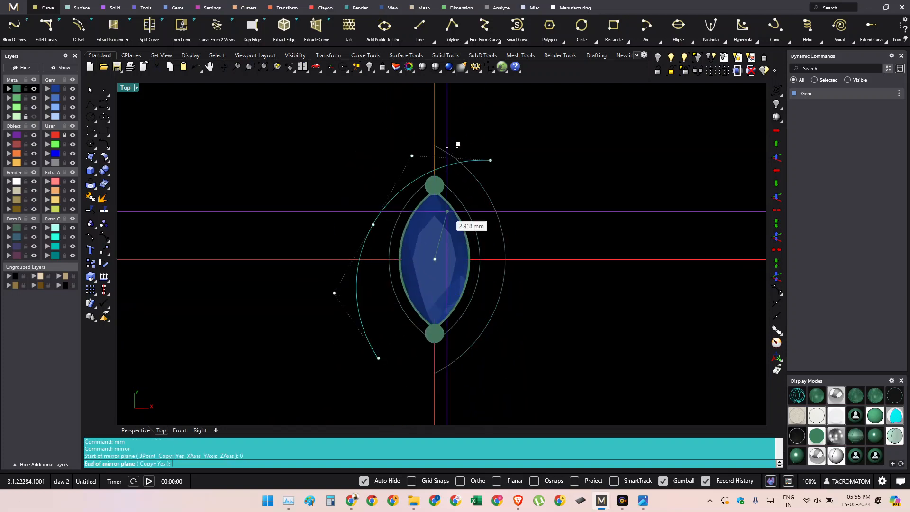
{"action": "left_click", "coordinate": [460, 134], "text": "shift"}
- Extrude the two outer arcs and the inner marquise outline into a solid frame 0.8 mm thick, on one side only
{"action": "key", "text": "Escape"}
{"action": "scroll", "coordinate": [449, 192], "scroll_direction": "up", "scroll_amount": 2}
{"action": "left_click", "coordinate": [418, 142]}
{"action": "left_click", "coordinate": [448, 143], "text": "shift"}
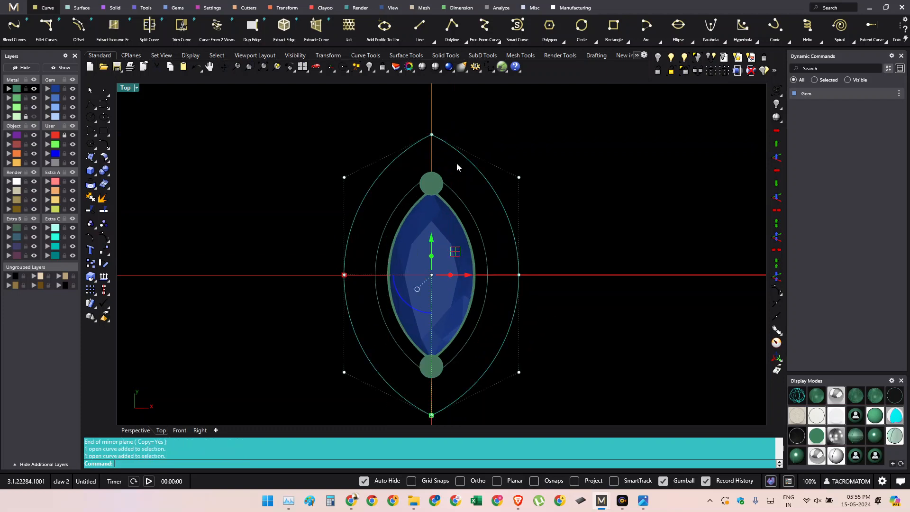
{"action": "left_click", "coordinate": [451, 189], "text": "shift"}
{"action": "right_click_drag", "start_coordinate": [402, 249], "coordinate": [410, 214]}
{"action": "right_click_drag", "start_coordinate": [513, 323], "coordinate": [492, 346]}
{"action": "scroll", "coordinate": [474, 320], "scroll_direction": "down", "scroll_amount": 2}
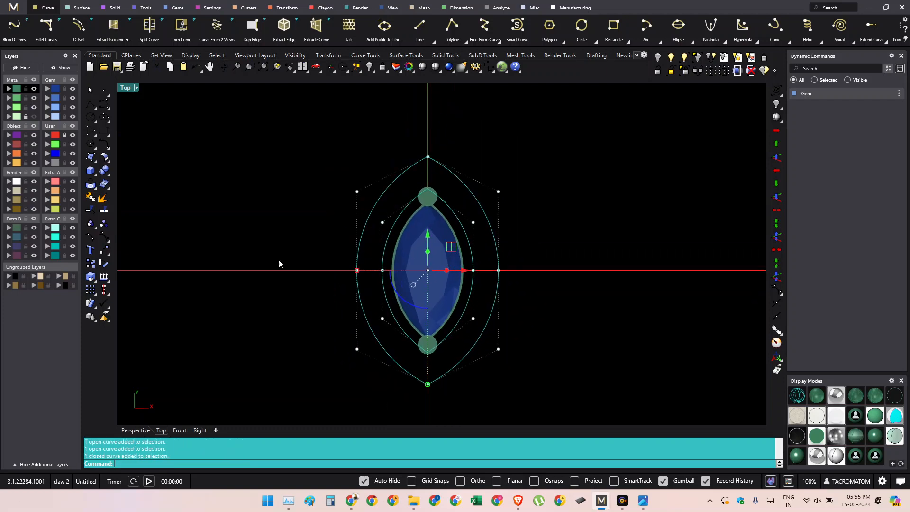
{"action": "left_click", "coordinate": [95, 175]}
{"action": "left_click", "coordinate": [129, 201]}
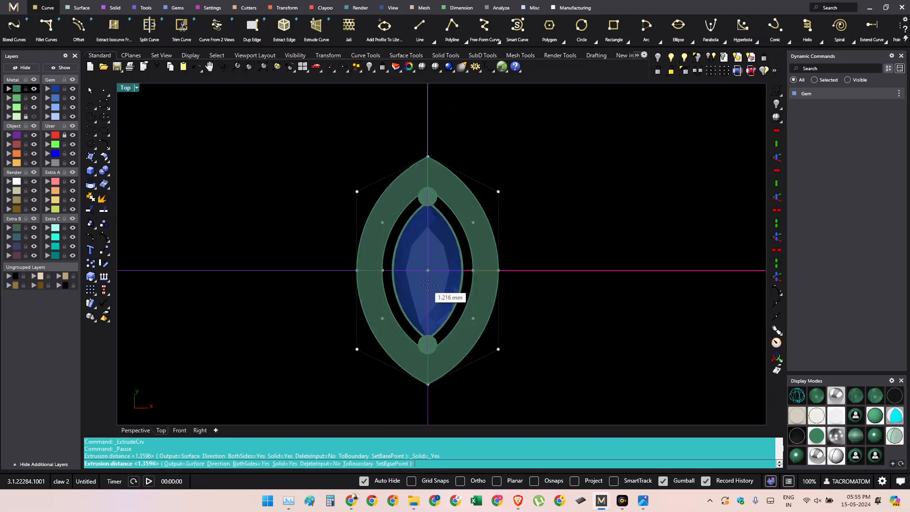
{"action": "right_click_drag", "start_coordinate": [448, 308], "coordinate": [449, 194], "text": "ctrl+shift"}
{"action": "scroll", "coordinate": [462, 275], "scroll_direction": "up", "scroll_amount": 2}
{"action": "right_click_drag", "start_coordinate": [463, 275], "coordinate": [449, 272], "text": "ctrl+shift"}
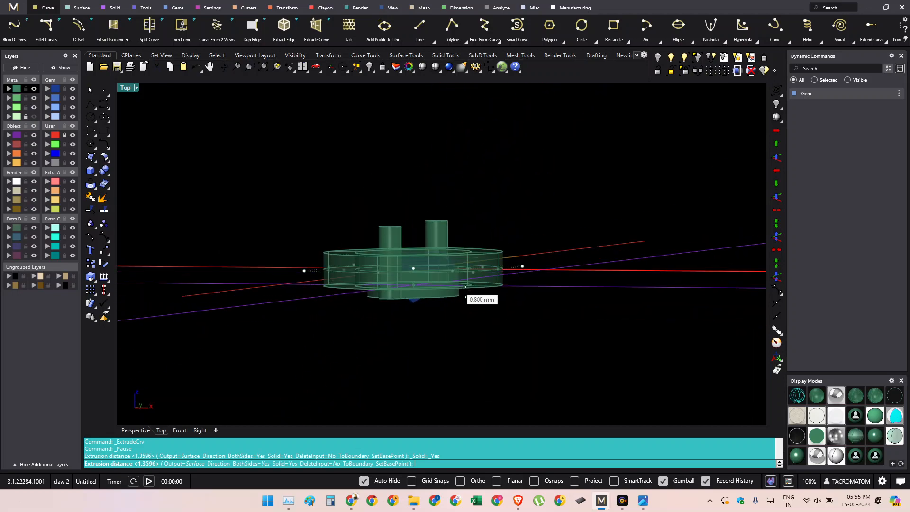
{"action": "type", "text": "b"}
{"action": "key", "text": "Return"}
{"action": "right_click_drag", "start_coordinate": [474, 312], "coordinate": [497, 306], "text": "ctrl+shift"}
{"action": "type", "text": ".8"}
{"action": "key", "text": "Return"}
- Raise the gem, bezel and prong group relative to the frame in the front view and return to the top view
{"action": "key", "text": "ctrl+F1"}
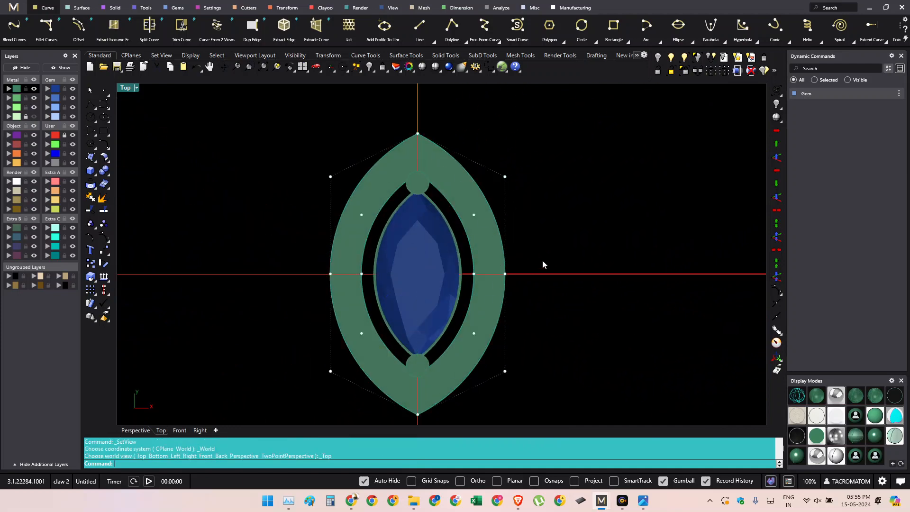
{"action": "left_click", "coordinate": [420, 310]}
{"action": "key", "text": "ctrl+F2"}
{"action": "scroll", "coordinate": [420, 310], "scroll_direction": "up", "scroll_amount": 2}
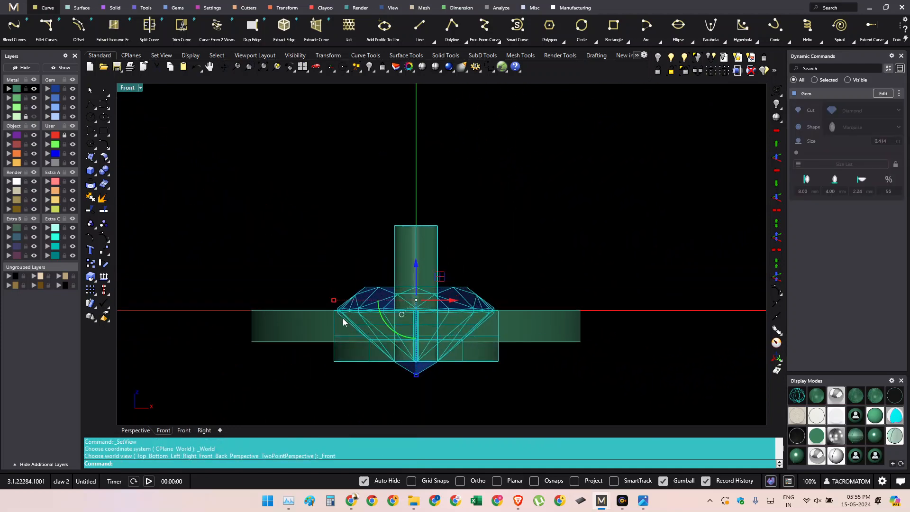
{"action": "left_click", "coordinate": [415, 265]}
{"action": "key", "text": "Return"}
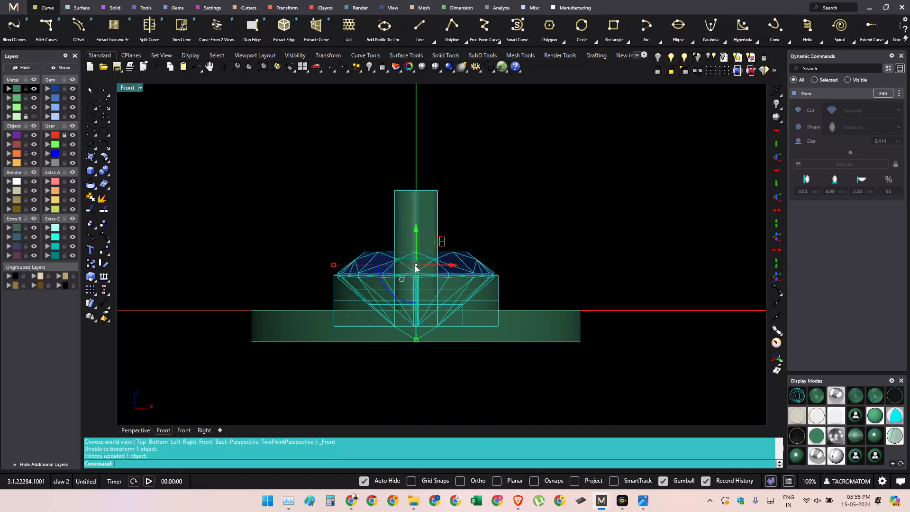
{"action": "left_click", "coordinate": [518, 249]}
{"action": "right_click_drag", "start_coordinate": [518, 249], "coordinate": [368, 277]}
{"action": "scroll", "coordinate": [447, 274], "scroll_direction": "down", "scroll_amount": 4}
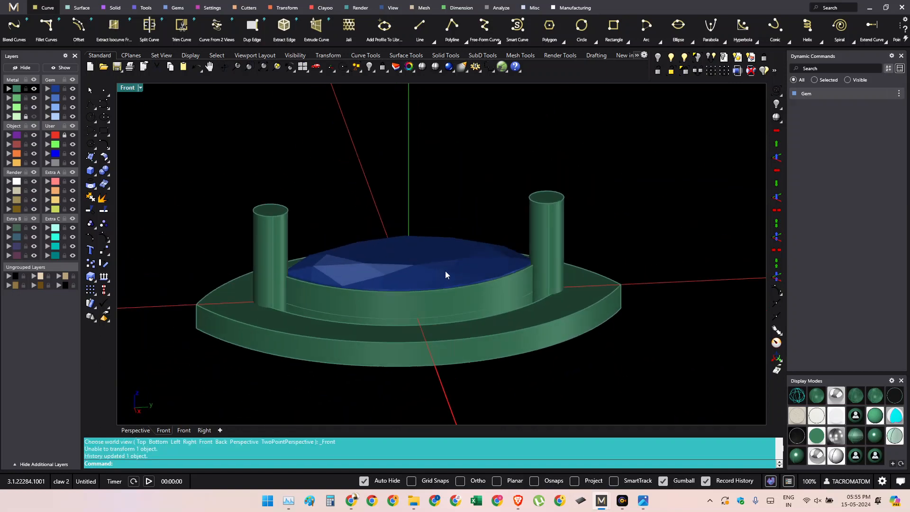
{"action": "right_click_drag", "start_coordinate": [447, 275], "coordinate": [455, 328]}
{"action": "key", "text": "ctrl+F1"}
{"action": "scroll", "coordinate": [436, 224], "scroll_direction": "up", "scroll_amount": 4}
{"action": "left_click", "coordinate": [436, 222]}
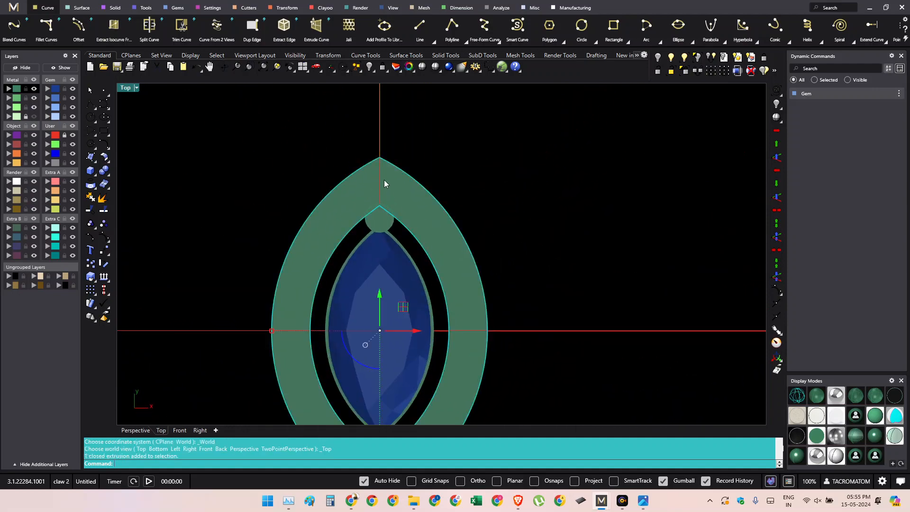
{"action": "key", "text": "Escape"}
{"action": "scroll", "coordinate": [442, 215], "scroll_direction": "up", "scroll_amount": 4}
{"action": "left_click", "coordinate": [448, 215]}
{"action": "left_click", "coordinate": [492, 218]}
{"action": "right_click_drag", "start_coordinate": [403, 202], "coordinate": [446, 276]}
{"action": "key", "text": "Escape"}
- Join the two outer frame arcs into one closed curve and lock everything except it and the inner outline
{"action": "left_click", "coordinate": [449, 334]}
{"action": "left_click", "coordinate": [500, 212]}
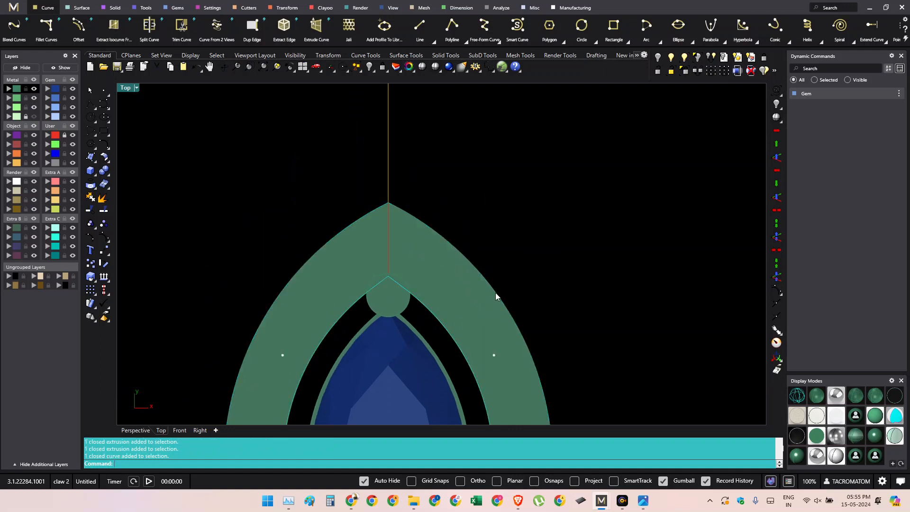
{"action": "left_click", "coordinate": [496, 291], "text": "shift"}
{"action": "left_click", "coordinate": [496, 291]}
{"action": "scroll", "coordinate": [479, 281], "scroll_direction": "down", "scroll_amount": 4}
{"action": "left_click", "coordinate": [393, 246], "text": "shift"}
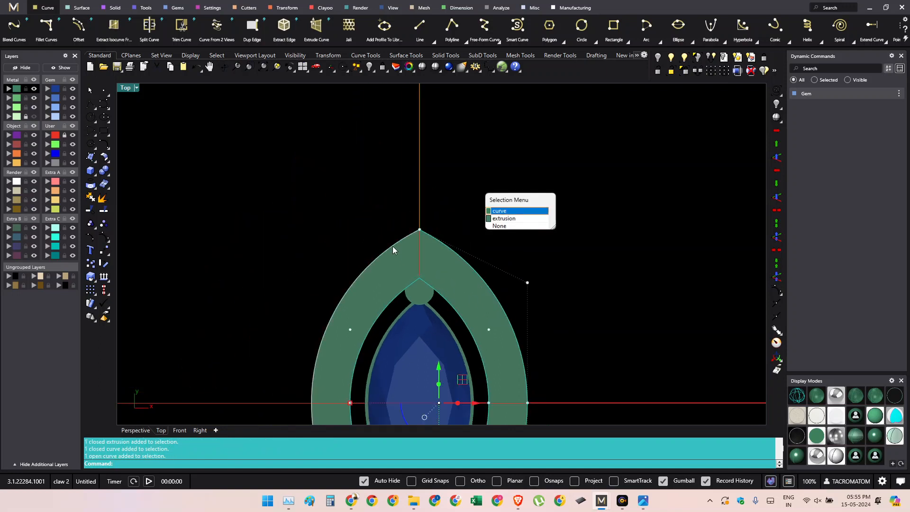
{"action": "right_click", "coordinate": [393, 246]}
{"action": "right_click_drag", "start_coordinate": [460, 290], "coordinate": [456, 262]}
{"action": "key", "text": "ctrl+j"}
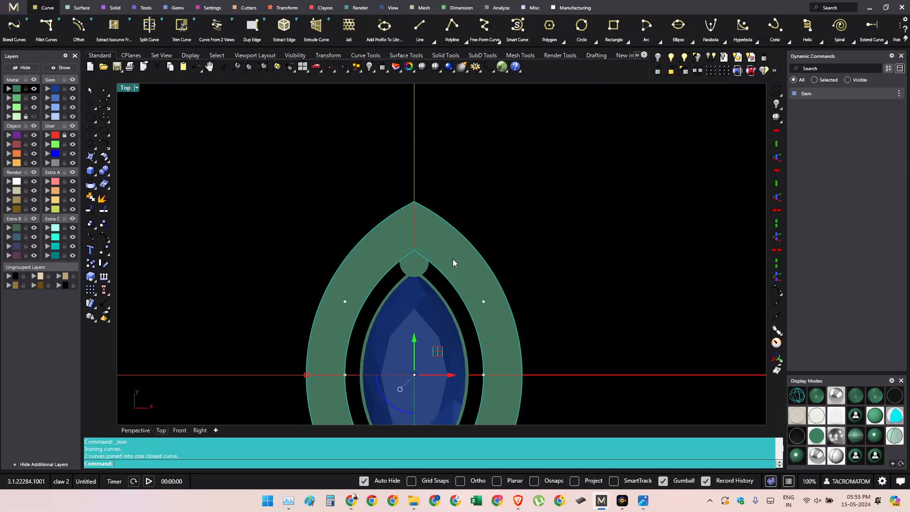
{"action": "left_click", "coordinate": [682, 72]}
{"action": "right_click_drag", "start_coordinate": [562, 308], "coordinate": [496, 285]}
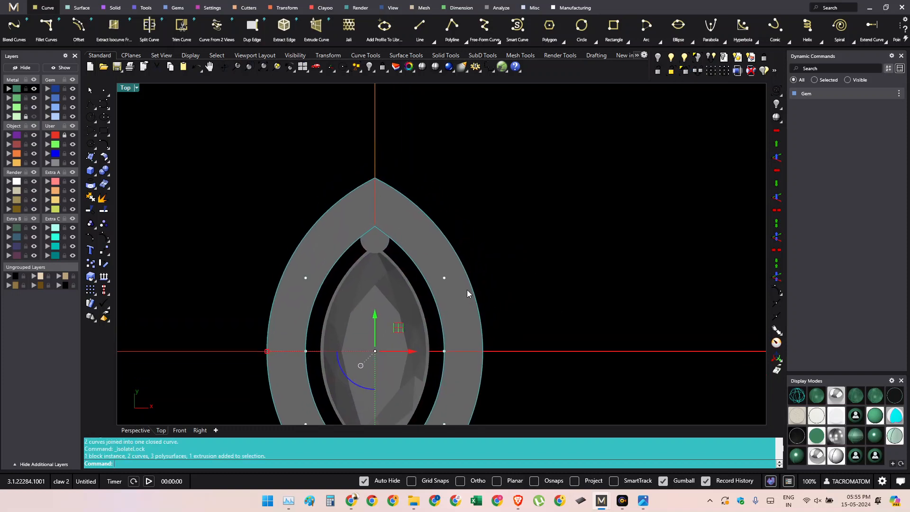
{"action": "type", "text": "TweenCurves"}
{"action": "key", "text": "Return"}
{"action": "scroll", "coordinate": [400, 216], "scroll_direction": "up", "scroll_amount": 4}
{"action": "right_click_drag", "start_coordinate": [397, 210], "coordinate": [398, 242]}
{"action": "key", "text": "Escape"}
{"action": "key", "text": "Escape"}
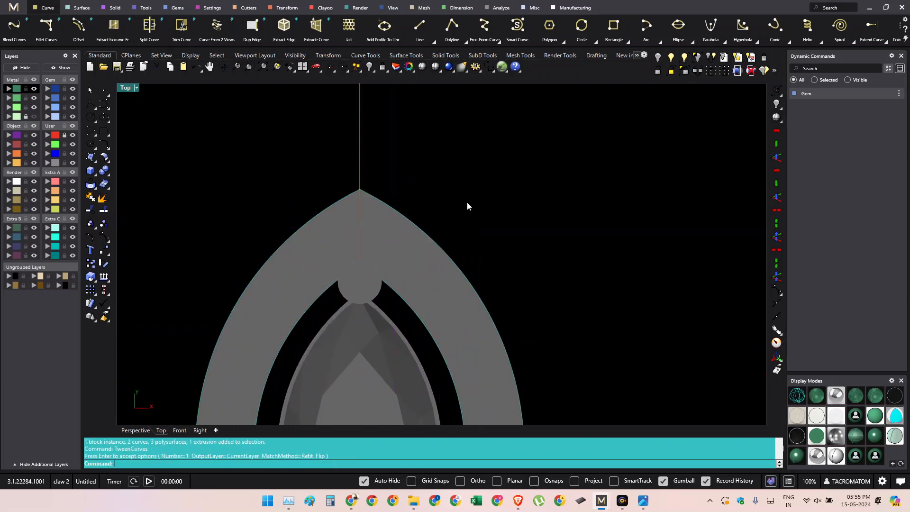
- Explode both frame outline curves and delete the left-half segments
{"action": "scroll", "coordinate": [468, 202], "scroll_direction": "down", "scroll_amount": 6}
{"action": "key", "text": "ctrl+a"}
{"action": "right_click_drag", "start_coordinate": [421, 310], "coordinate": [426, 260]}
{"action": "left_click", "coordinate": [103, 199]}
{"action": "left_click_drag", "start_coordinate": [383, 213], "coordinate": [278, 252]}
{"action": "key", "text": "Delete"}
- Delete the leftover short segments left of the centre axis and join the right-half segments of each outline
{"action": "key", "text": "ctrl+a"}
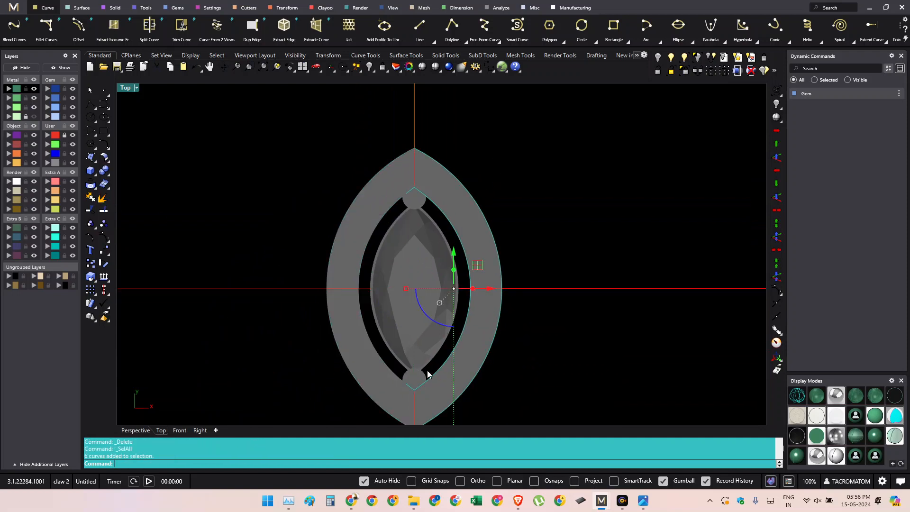
{"action": "key", "text": "Delete"}
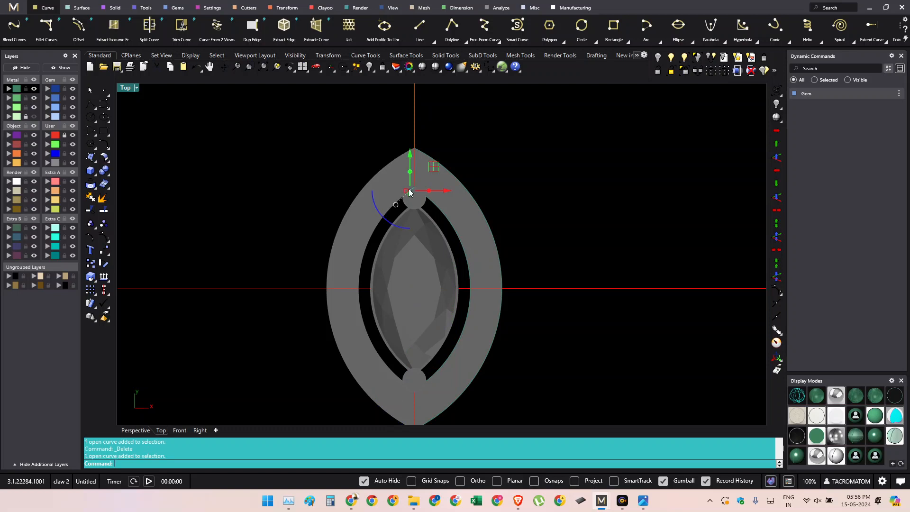
{"action": "left_click_drag", "start_coordinate": [508, 138], "coordinate": [373, 410]}
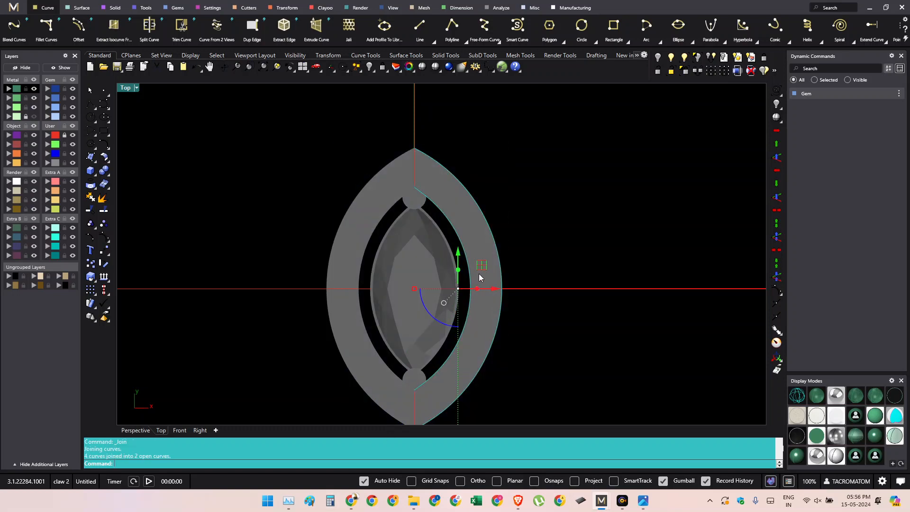
{"action": "key", "text": "ctrl+j"}
- Create one tween curve midway between the inner and outer right-half outlines and delete both source outlines
{"action": "type", "text": "tweenCurves"}
{"action": "key", "text": "Return"}
{"action": "scroll", "coordinate": [424, 208], "scroll_direction": "up", "scroll_amount": 8}
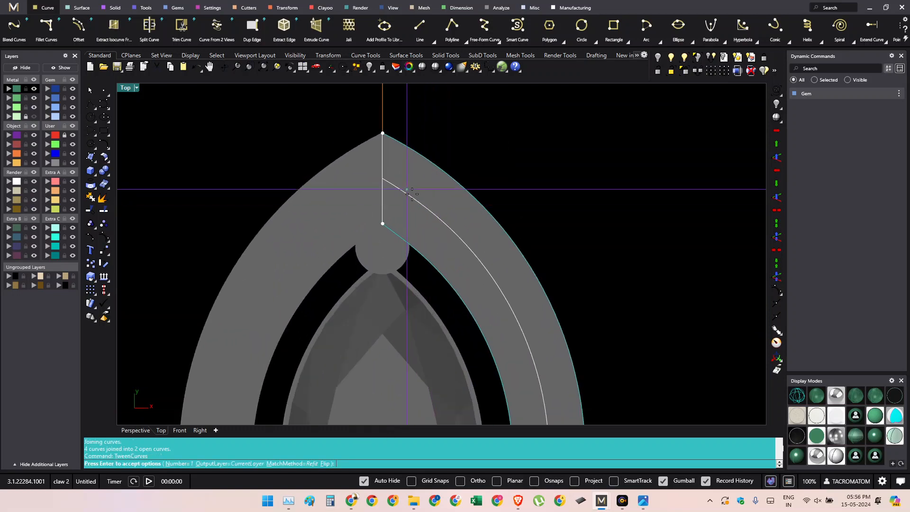
{"action": "key", "text": "Return"}
{"action": "scroll", "coordinate": [421, 208], "scroll_direction": "down", "scroll_amount": 6}
{"action": "mouse_move", "coordinate": [461, 247]}
{"action": "right_mouse_down"}
{"action": "mouse_move", "coordinate": [451, 213]}
{"action": "mouse_move", "coordinate": [463, 239]}
{"action": "right_mouse_up"}
{"action": "key", "text": "Delete"}
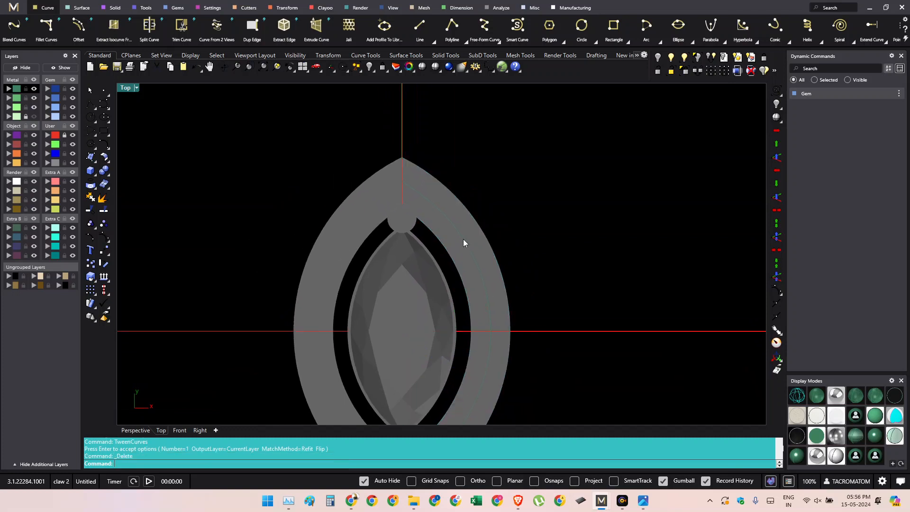
{"action": "left_click", "coordinate": [463, 239]}
{"action": "right_click_drag", "start_coordinate": [457, 302], "coordinate": [461, 240]}
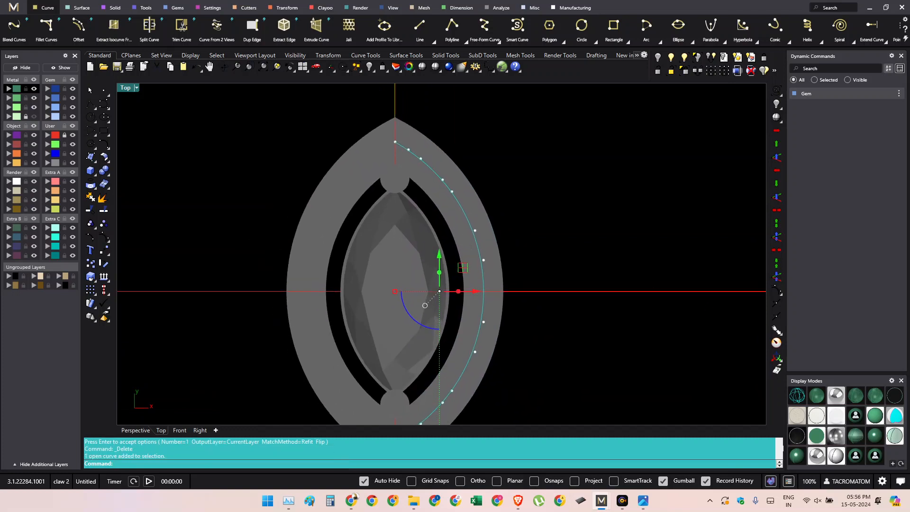
- Unlock only the marquise frame solid around the centre gem
{"action": "scroll", "coordinate": [555, 221], "scroll_direction": "down", "scroll_amount": 2}
{"action": "left_click", "coordinate": [669, 73]}
{"action": "scroll", "coordinate": [472, 202], "scroll_direction": "up", "scroll_amount": 2}
{"action": "left_click", "coordinate": [467, 189]}
{"action": "right_click", "coordinate": [464, 181]}
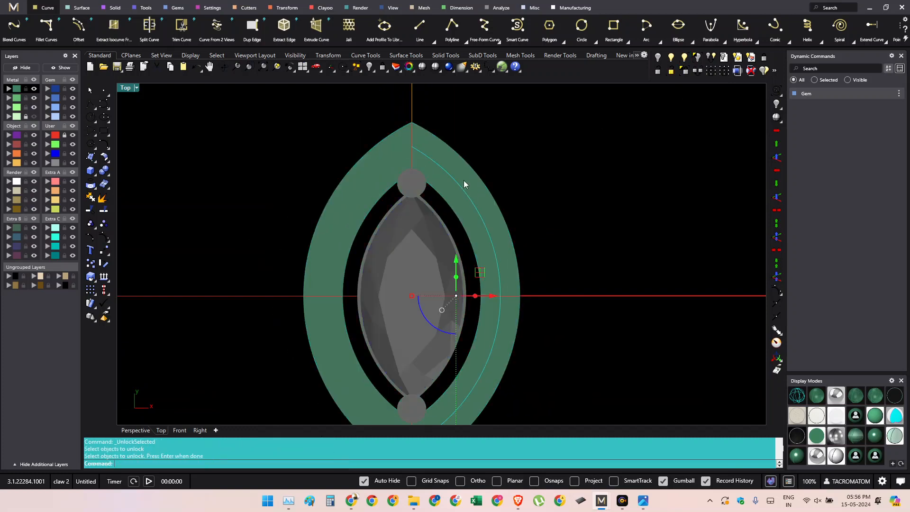
{"action": "right_click_drag", "start_coordinate": [447, 181], "coordinate": [451, 205]}
{"action": "scroll", "coordinate": [452, 208], "scroll_direction": "down", "scroll_amount": 3}
{"action": "left_click", "coordinate": [178, 8]}
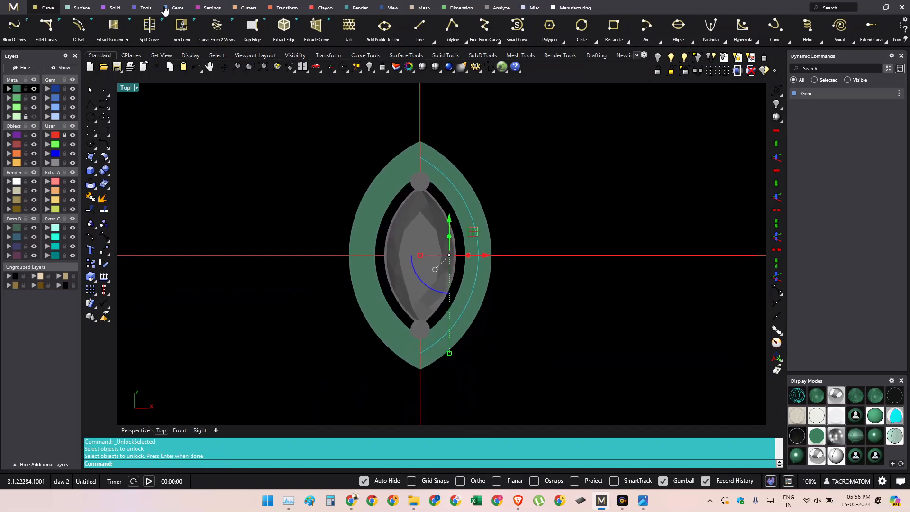
{"action": "right_click_drag", "start_coordinate": [357, 111], "coordinate": [346, 120]}
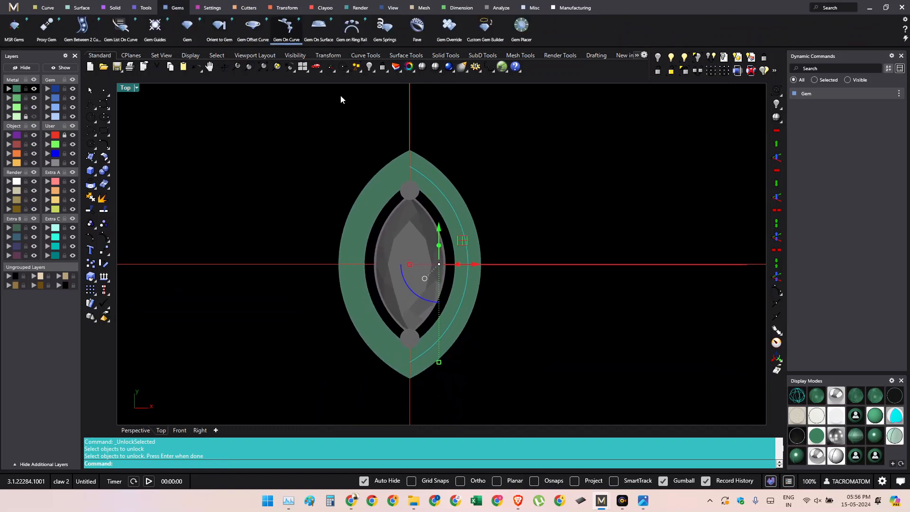
{"action": "scroll", "coordinate": [411, 170], "scroll_direction": "up", "scroll_amount": 4}
{"action": "scroll", "coordinate": [419, 208], "scroll_direction": "down", "scroll_amount": 2}
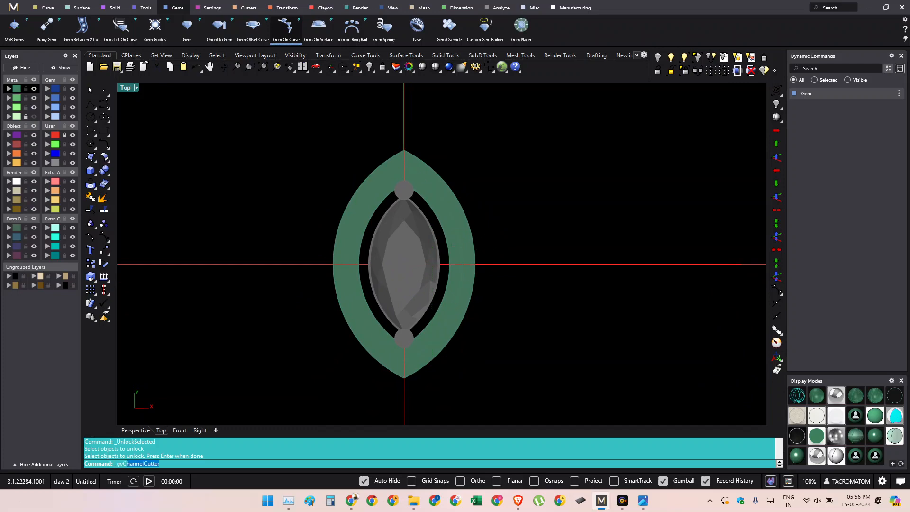
{"action": "right_click_drag", "start_coordinate": [455, 303], "coordinate": [405, 249], "text": "ctrl+shift"}
{"action": "scroll", "coordinate": [458, 214], "scroll_direction": "up", "scroll_amount": 4}
{"action": "right_click_drag", "start_coordinate": [476, 280], "coordinate": [463, 273], "text": "ctrl+shift"}
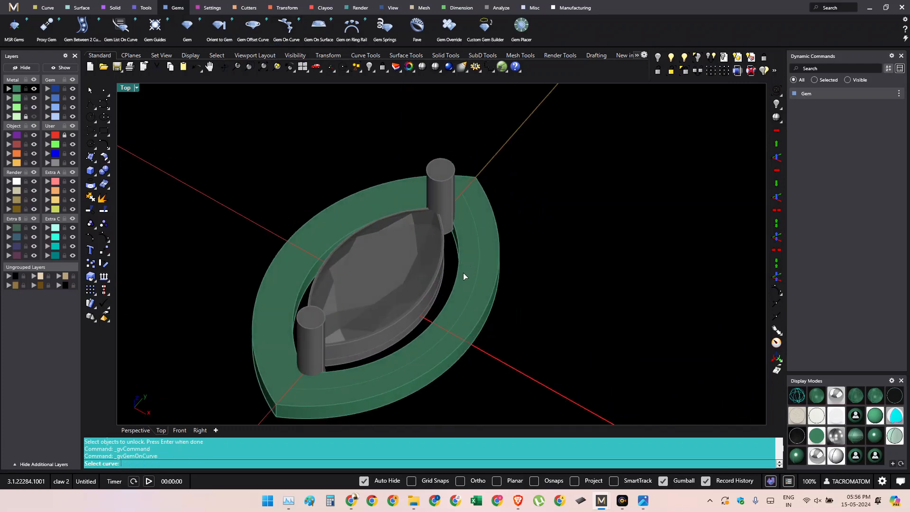
{"action": "key", "text": "Escape"}
- Save the model as Untitled in the Desktop folder
{"action": "scroll", "coordinate": [458, 248], "scroll_direction": "down", "scroll_amount": 4}
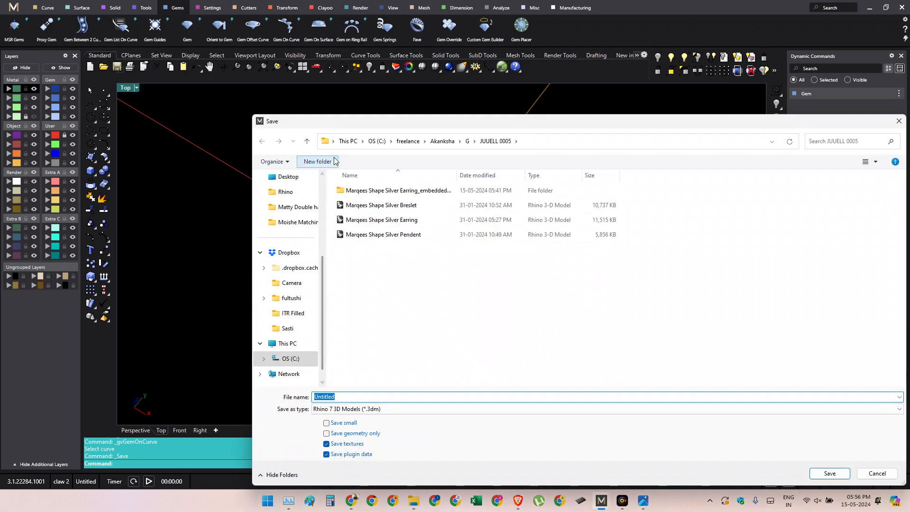
{"action": "left_click", "coordinate": [307, 141]}
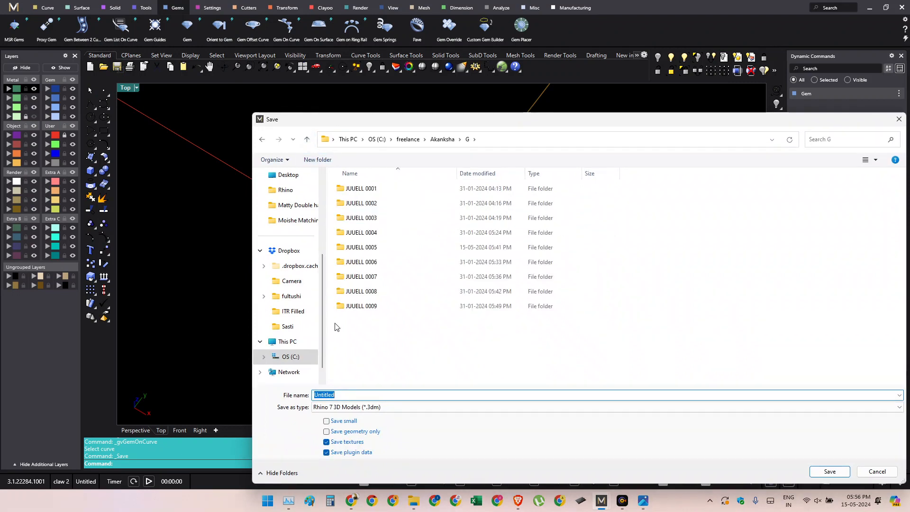
{"action": "scroll", "coordinate": [287, 265], "scroll_direction": "up", "scroll_amount": 3}
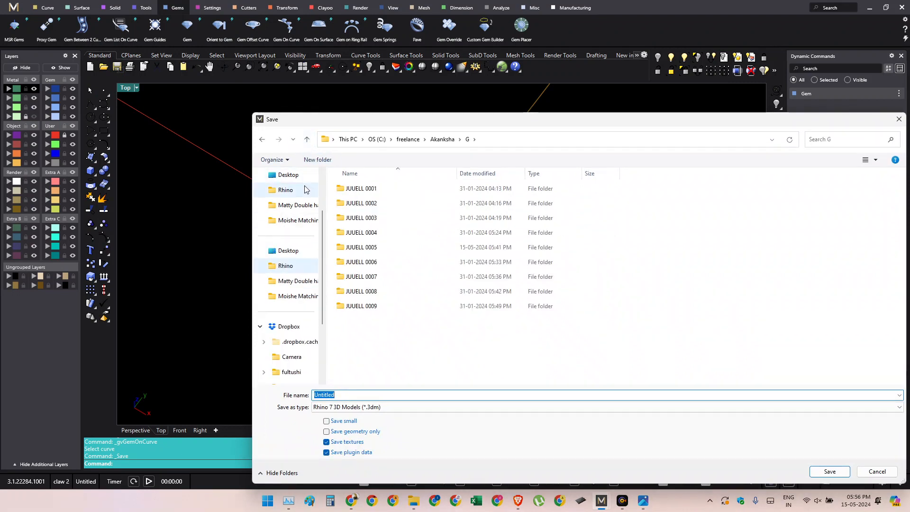
{"action": "left_click", "coordinate": [294, 317]}
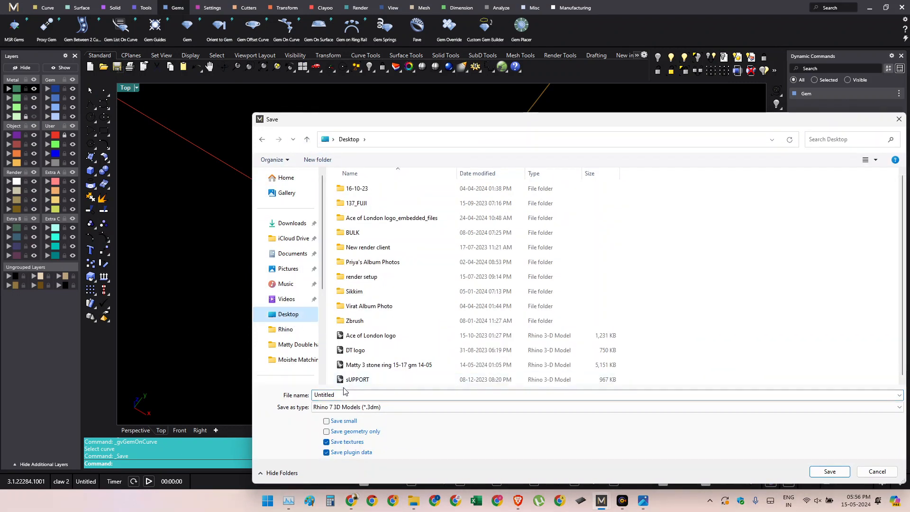
{"action": "left_click", "coordinate": [835, 473]}
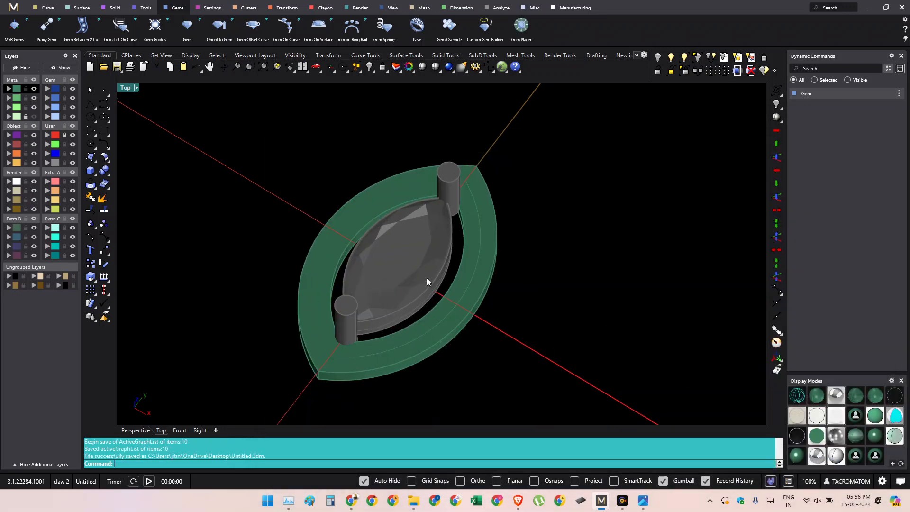
{"action": "key", "text": "F5"}
{"action": "scroll", "coordinate": [450, 232], "scroll_direction": "up", "scroll_amount": 2}
{"action": "left_click", "coordinate": [450, 230]}
{"action": "left_click", "coordinate": [505, 211]}
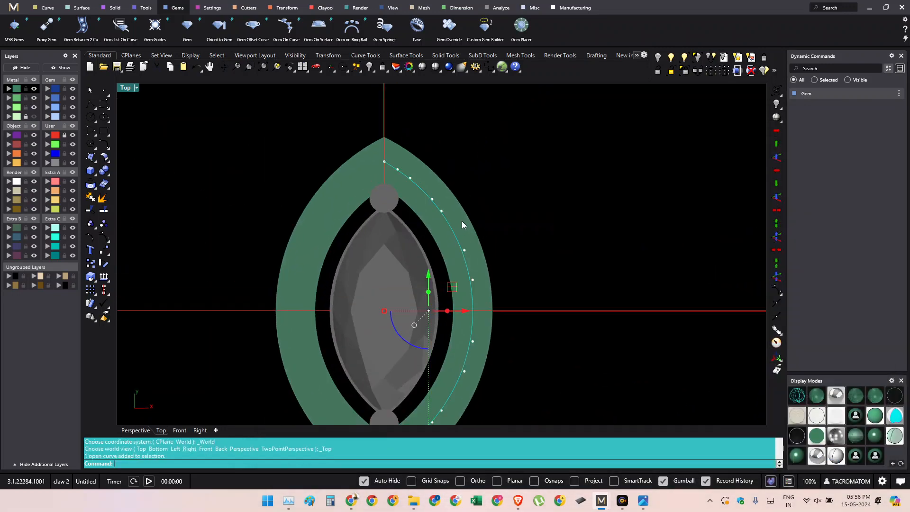
{"action": "scroll", "coordinate": [461, 249], "scroll_direction": "down", "scroll_amount": 2}
{"action": "right_click_drag", "start_coordinate": [460, 252], "coordinate": [450, 229]}
{"action": "key", "text": "Escape"}
{"action": "right_click_drag", "start_coordinate": [435, 197], "coordinate": [435, 217]}
- Run Gem On Curve on the frame's centre curve in the top view, using the frame as the target object
{"action": "left_click", "coordinate": [449, 235]}
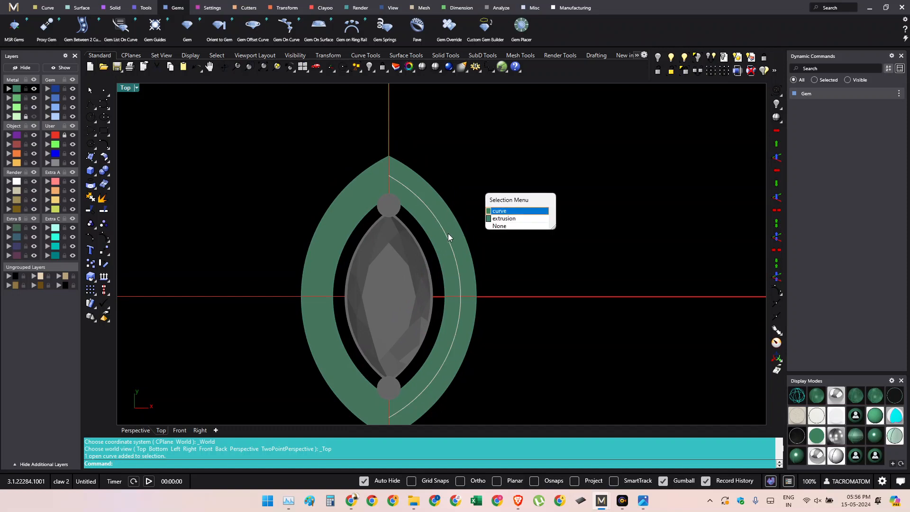
{"action": "left_click", "coordinate": [457, 241]}
{"action": "right_click_drag", "start_coordinate": [475, 283], "coordinate": [445, 190], "text": "ctrl+shift"}
{"action": "key", "text": "Escape"}
{"action": "key", "text": "F5"}
{"action": "scroll", "coordinate": [442, 200], "scroll_direction": "up", "scroll_amount": 3}
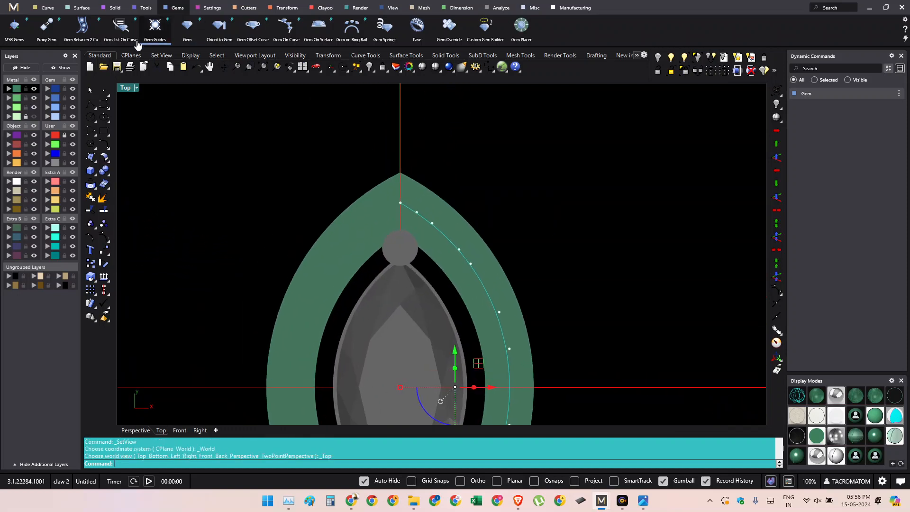
{"action": "left_click", "coordinate": [292, 30]}
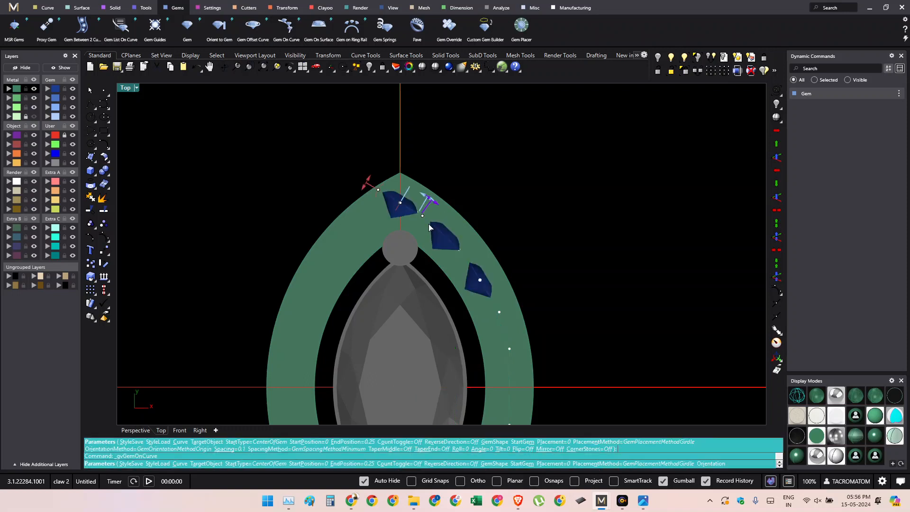
{"action": "scroll", "coordinate": [429, 223], "scroll_direction": "up", "scroll_amount": 2}
{"action": "left_click", "coordinate": [868, 119]}
{"action": "scroll", "coordinate": [457, 235], "scroll_direction": "up", "scroll_amount": 5}
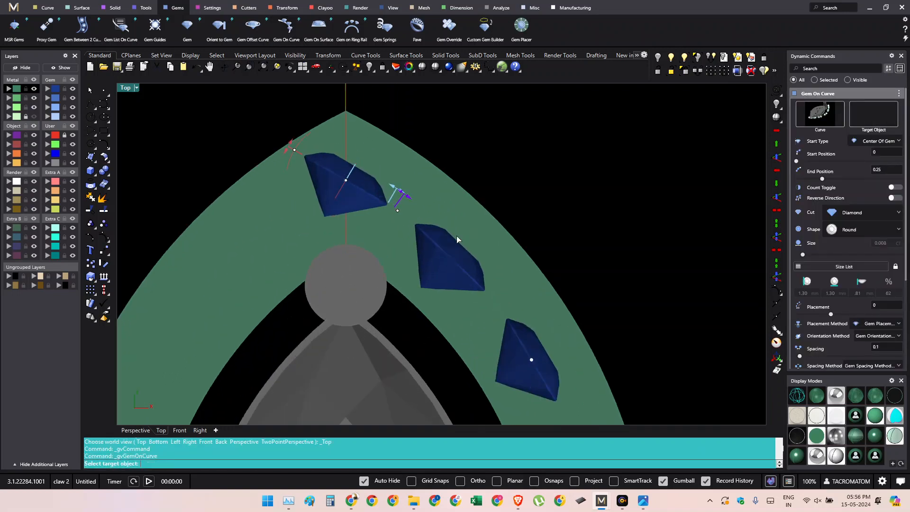
{"action": "left_click", "coordinate": [459, 218]}
- Set the gem spacing method to fixed, extend the row's end position to about 0.56 and accept the gems
{"action": "scroll", "coordinate": [460, 218], "scroll_direction": "down", "scroll_amount": 4}
{"action": "scroll", "coordinate": [406, 229], "scroll_direction": "up", "scroll_amount": 7}
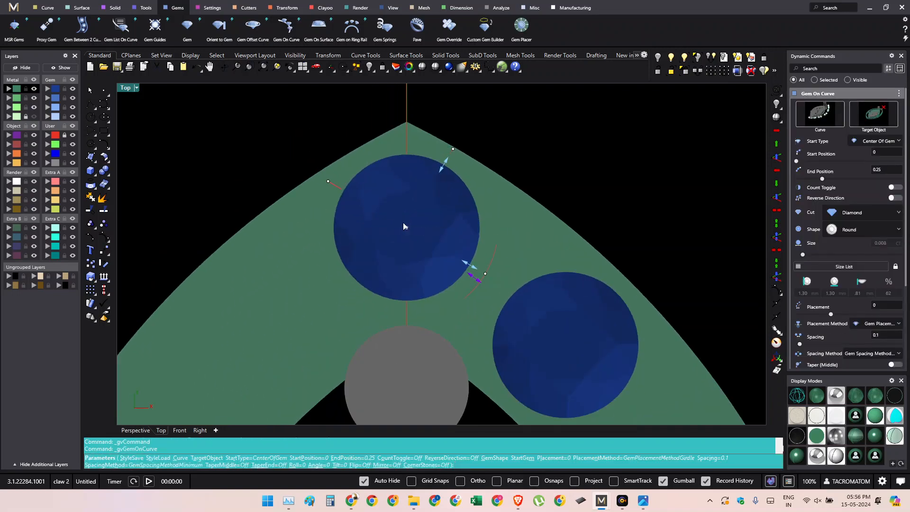
{"action": "scroll", "coordinate": [405, 227], "scroll_direction": "down", "scroll_amount": 6}
{"action": "scroll", "coordinate": [451, 201], "scroll_direction": "up", "scroll_amount": 1}
{"action": "scroll", "coordinate": [843, 340], "scroll_direction": "down", "scroll_amount": 3}
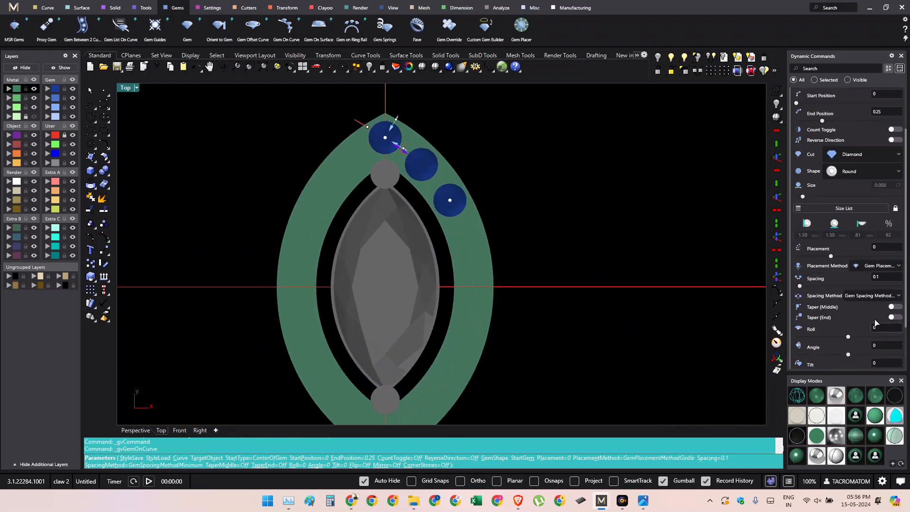
{"action": "left_click", "coordinate": [871, 295]}
{"action": "left_click", "coordinate": [863, 323]}
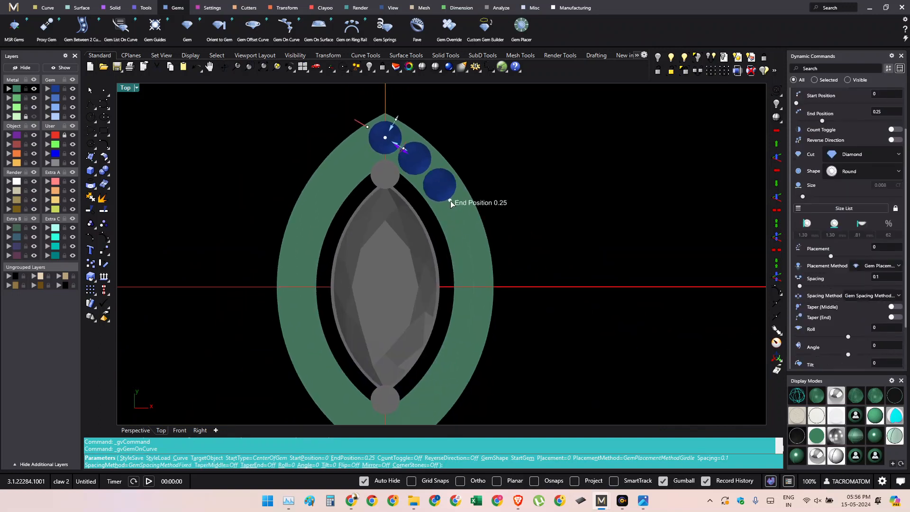
{"action": "left_click_drag", "start_coordinate": [451, 201], "coordinate": [471, 307]}
{"action": "scroll", "coordinate": [484, 307], "scroll_direction": "up", "scroll_amount": 2}
{"action": "scroll", "coordinate": [491, 307], "scroll_direction": "up", "scroll_amount": 5}
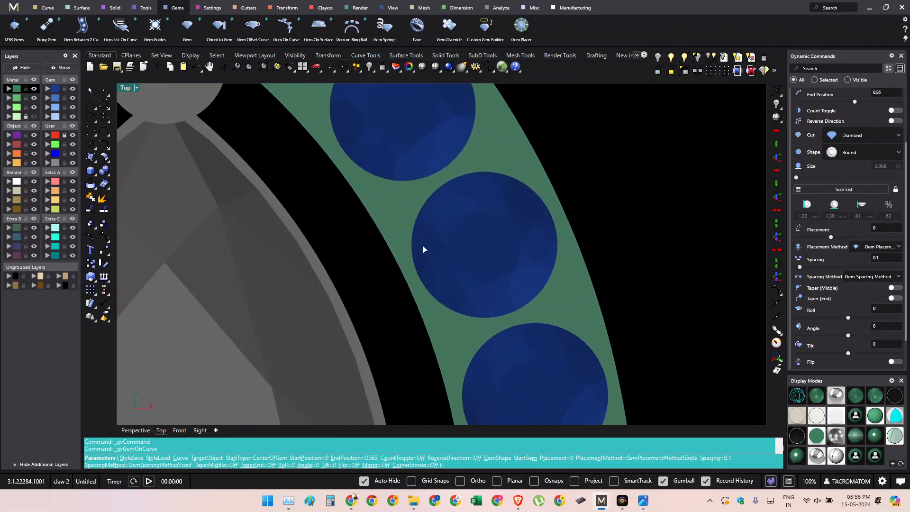
{"action": "key", "text": "Return"}
- Measure the frame's width across one of the round stones with an aligned dimension
{"action": "type", "text": "dd"}
{"action": "key", "text": "Return"}
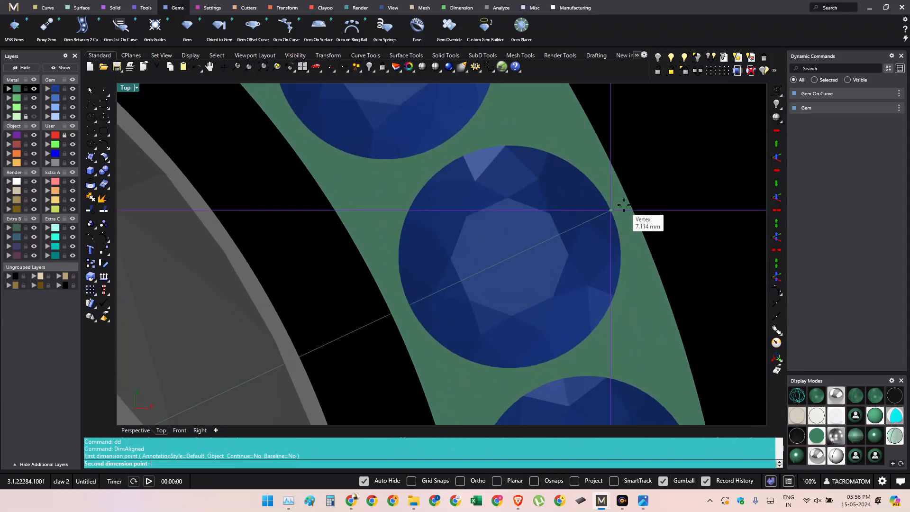
{"action": "left_click", "coordinate": [627, 201]}
{"action": "left_click", "coordinate": [387, 303]}
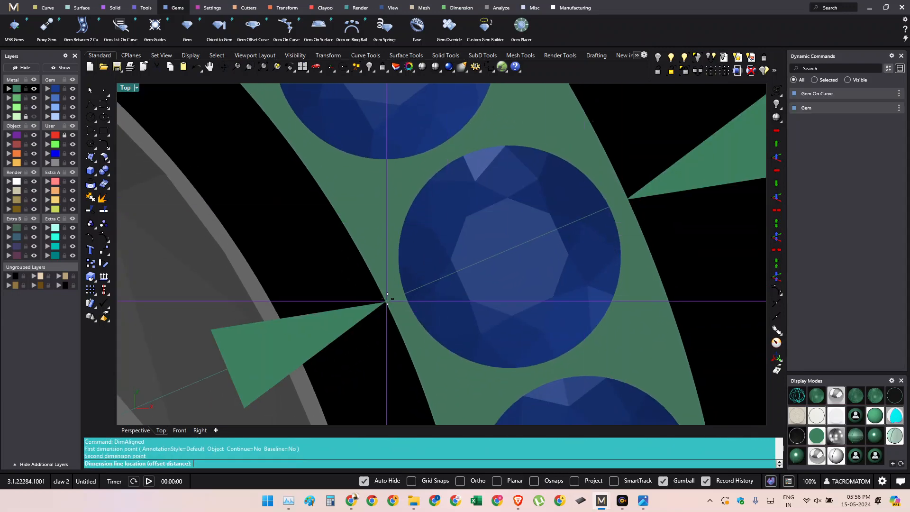
{"action": "scroll", "coordinate": [389, 248], "scroll_direction": "down", "scroll_amount": 7}
{"action": "key", "text": "Escape"}
{"action": "left_click", "coordinate": [452, 318]}
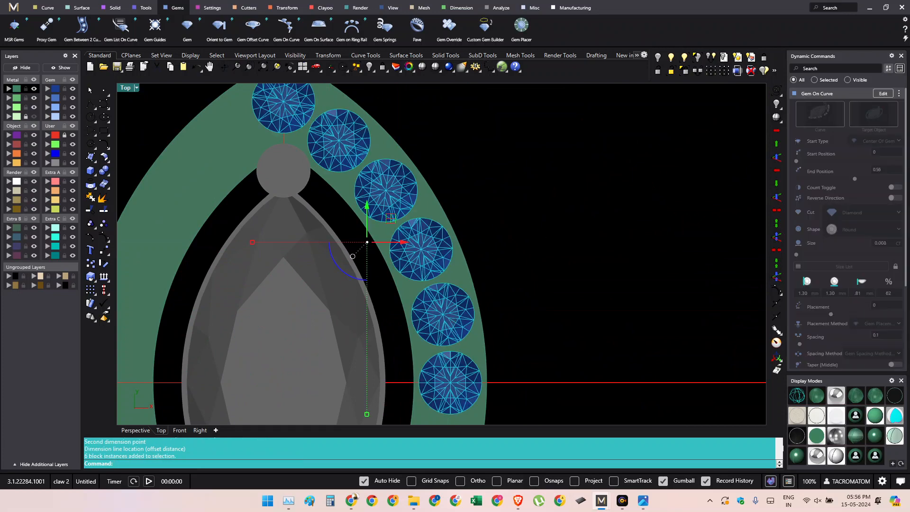
{"action": "left_click", "coordinate": [885, 94]}
{"action": "right_click_drag", "start_coordinate": [450, 303], "coordinate": [476, 254]}
{"action": "scroll", "coordinate": [475, 339], "scroll_direction": "up", "scroll_amount": 4}
{"action": "scroll", "coordinate": [500, 325], "scroll_direction": "down", "scroll_amount": 4}
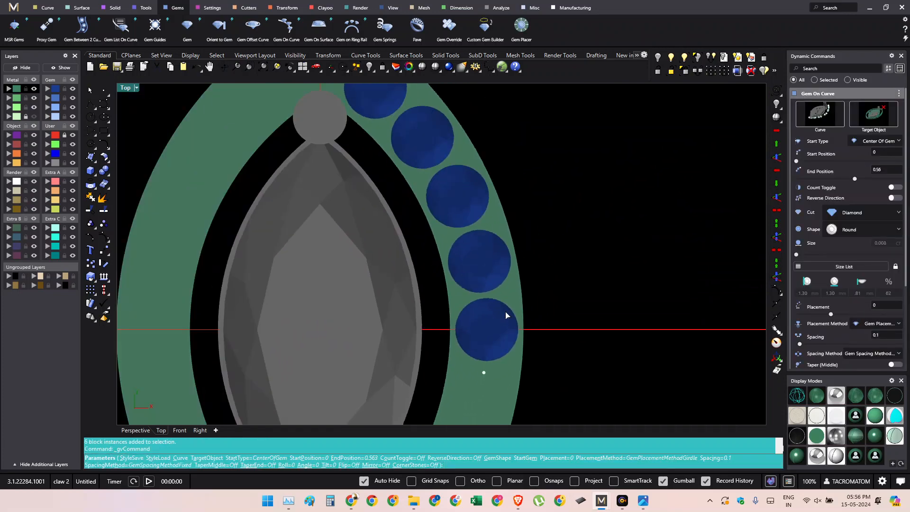
{"action": "right_click_drag", "start_coordinate": [505, 313], "coordinate": [541, 370]}
{"action": "right_click", "coordinate": [523, 303]}
- Ungroup the row of round stones on the frame's right side
{"action": "left_click", "coordinate": [488, 222]}
{"action": "scroll", "coordinate": [496, 250], "scroll_direction": "down", "scroll_amount": 4}
{"action": "right_click_drag", "start_coordinate": [500, 252], "coordinate": [491, 219]}
{"action": "key", "text": "ctrl+shift+g"}
{"action": "key", "text": "ctrl+shift+g"}
- Mirror all the round stones except the one at the upper tip about the vertical axis through the origin
{"action": "left_click", "coordinate": [398, 122], "text": "ctrl"}
{"action": "scroll", "coordinate": [499, 179], "scroll_direction": "down", "scroll_amount": 2}
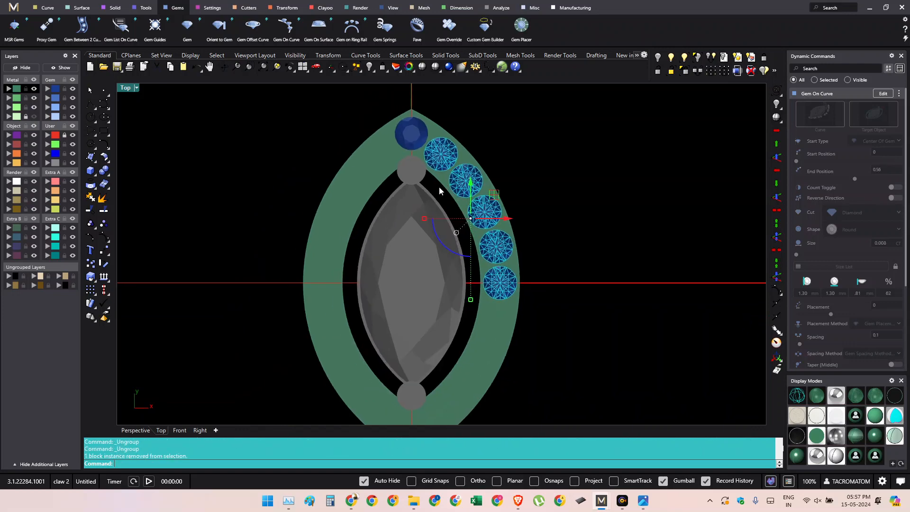
{"action": "type", "text": "mirror"}
{"action": "key", "text": "Return"}
{"action": "type", "text": "0"}
{"action": "key", "text": "Return"}
{"action": "left_click", "coordinate": [418, 148], "text": "shift"}
{"action": "left_click", "coordinate": [321, 92]}
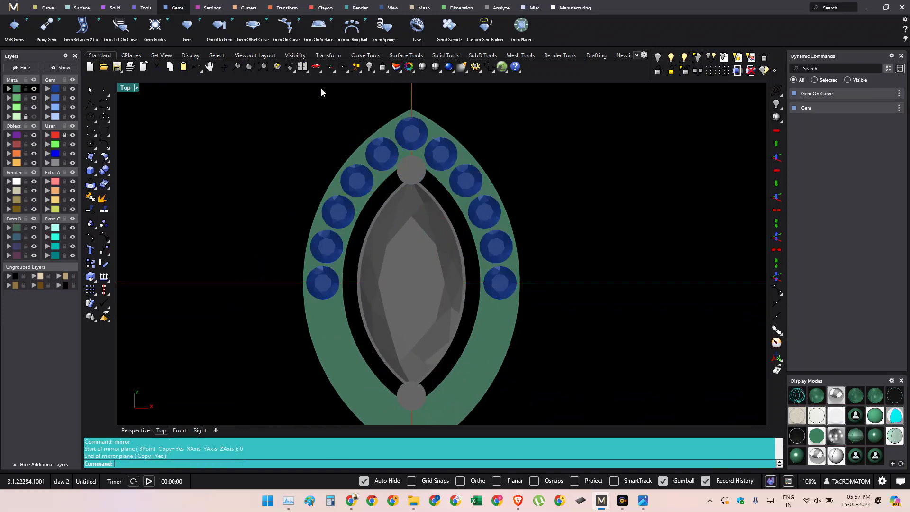
- Select all curves and delete the frame's centre curve
{"action": "left_click", "coordinate": [224, 55]}
{"action": "left_click", "coordinate": [436, 66]}
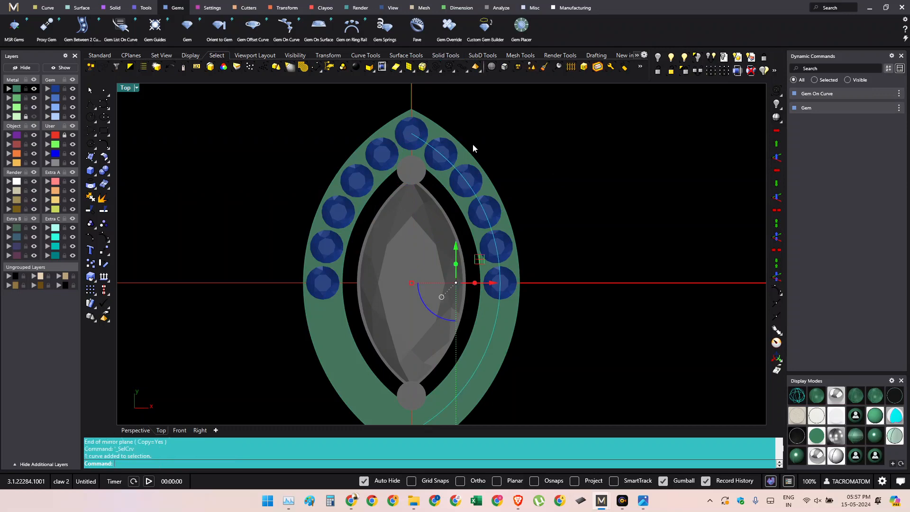
{"action": "key", "text": "Delete"}
- Mirror the stones above the horizontal axis through the origin onto the frame's lower half
{"action": "scroll", "coordinate": [511, 233], "scroll_direction": "down", "scroll_amount": 2}
{"action": "left_click_drag", "start_coordinate": [283, 278], "coordinate": [604, 146]}
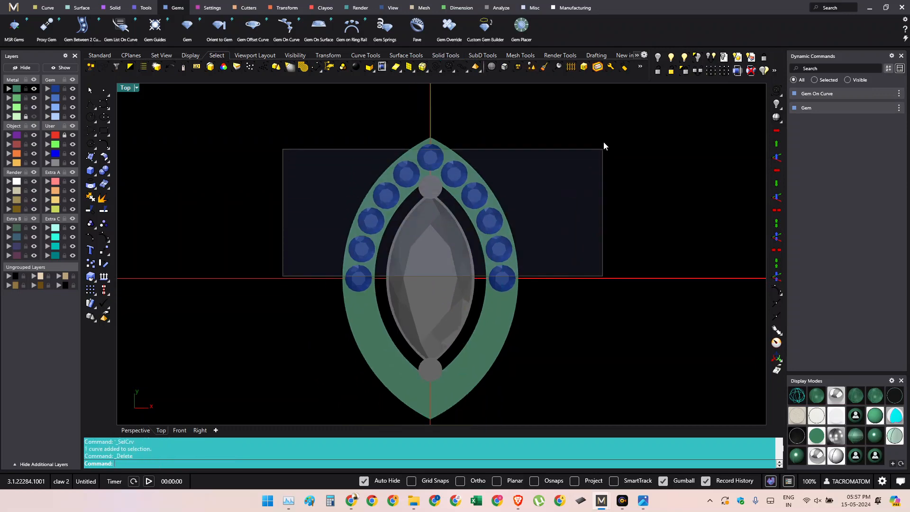
{"action": "right_click_drag", "start_coordinate": [475, 233], "coordinate": [437, 218]}
{"action": "type", "text": "mi"}
{"action": "key", "text": "Return"}
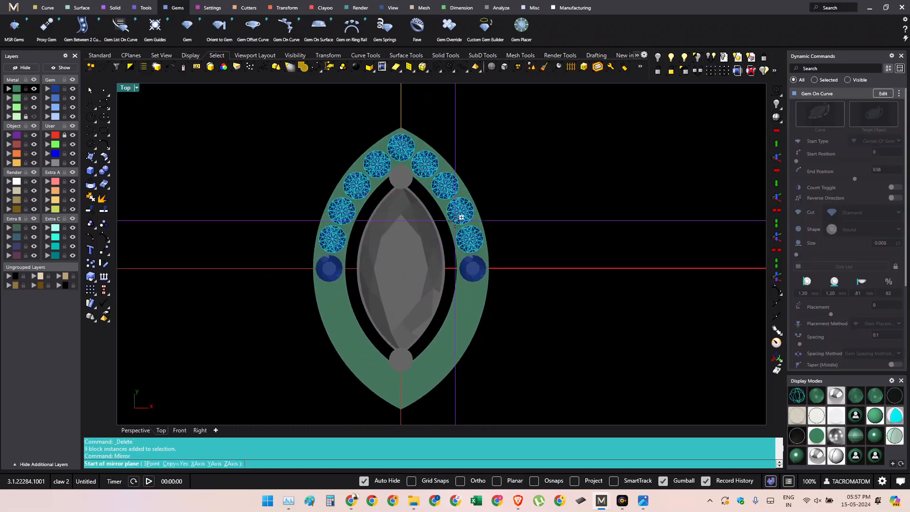
{"action": "type", "text": "0"}
{"action": "key", "text": "Return"}
{"action": "left_click", "coordinate": [548, 287], "text": "shift"}
{"action": "right_click_drag", "start_coordinate": [544, 328], "coordinate": [552, 301]}
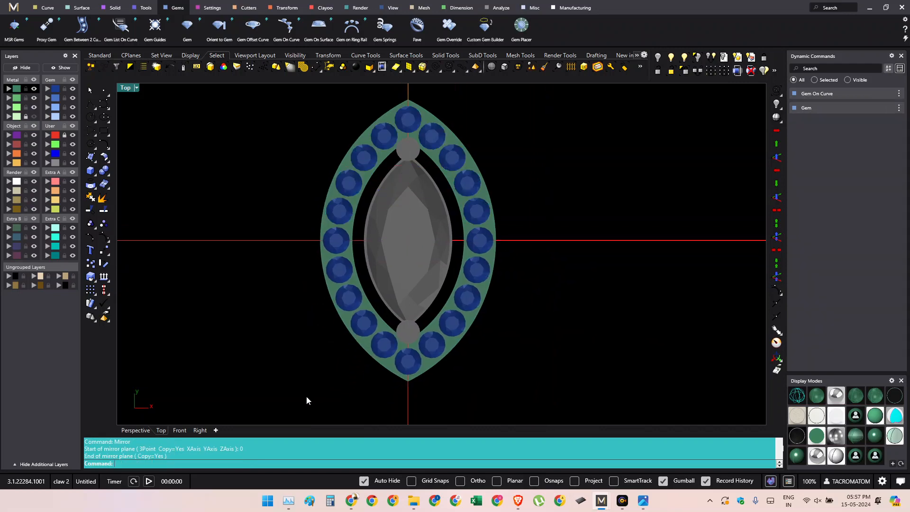
- Group all the round stones on the frame, leaving the frame itself out of the group
{"action": "left_click_drag", "start_coordinate": [306, 397], "coordinate": [527, 81]}
{"action": "left_click", "coordinate": [458, 158], "text": "ctrl"}
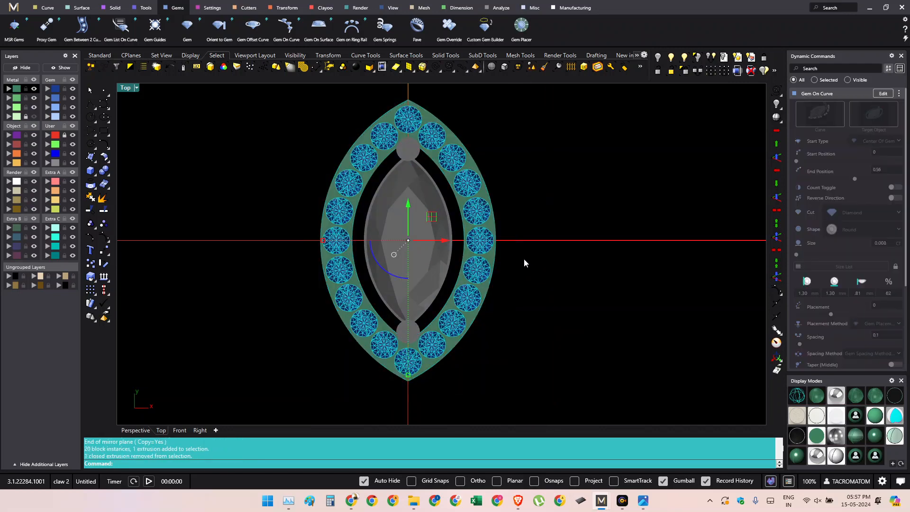
{"action": "key", "text": "ctrl+g"}
- Place prongs between the round stones with the Prong Placer, using a 0.53 mm prong diameter and 0.25 mm prong depth
{"action": "right_click_drag", "start_coordinate": [524, 260], "coordinate": [550, 239], "text": "ctrl+shift"}
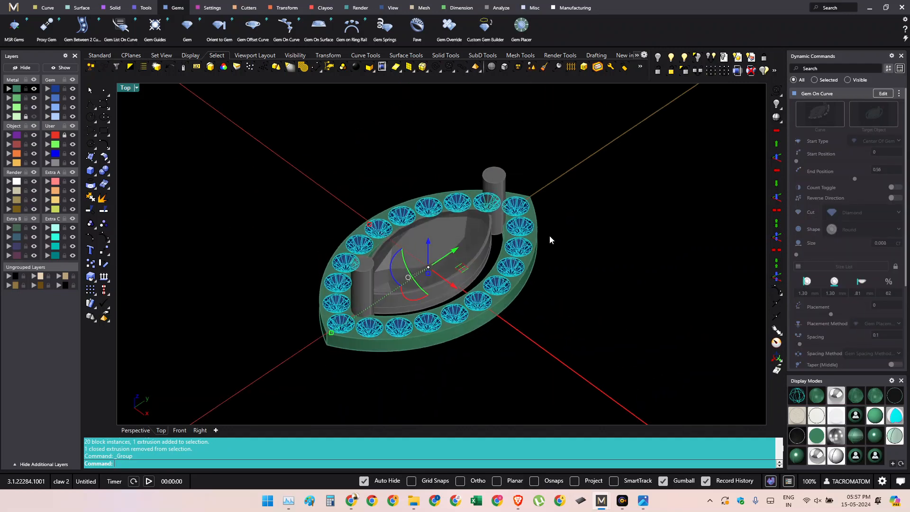
{"action": "left_click", "coordinate": [205, 12]}
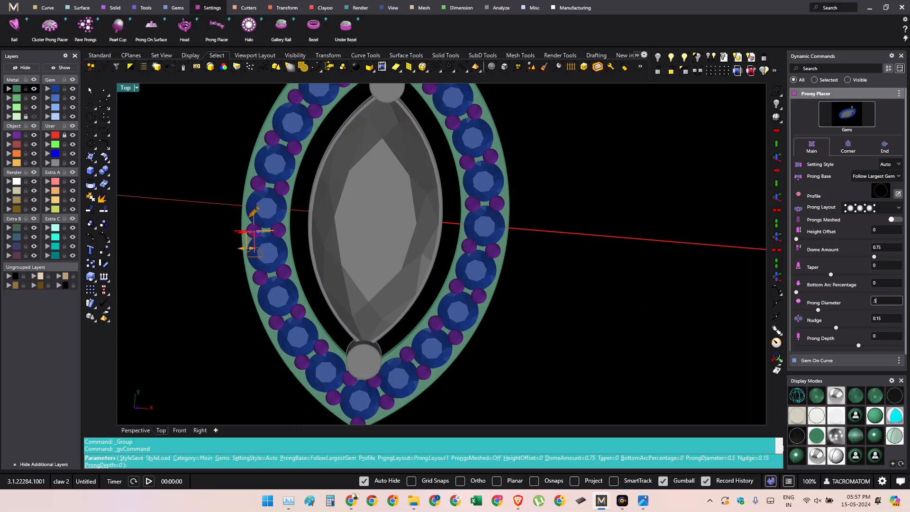
{"action": "right_click_drag", "start_coordinate": [330, 356], "coordinate": [407, 242]}
{"action": "scroll", "coordinate": [303, 336], "scroll_direction": "up", "scroll_amount": 8}
{"action": "scroll", "coordinate": [300, 332], "scroll_direction": "up", "scroll_amount": 2}
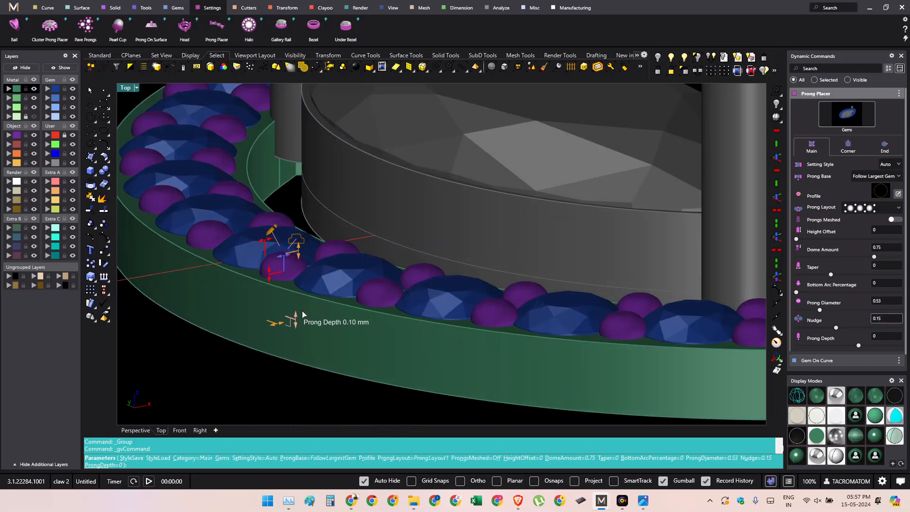
{"action": "left_click_drag", "start_coordinate": [302, 313], "coordinate": [299, 309]}
{"action": "right_click_drag", "start_coordinate": [300, 309], "coordinate": [346, 242]}
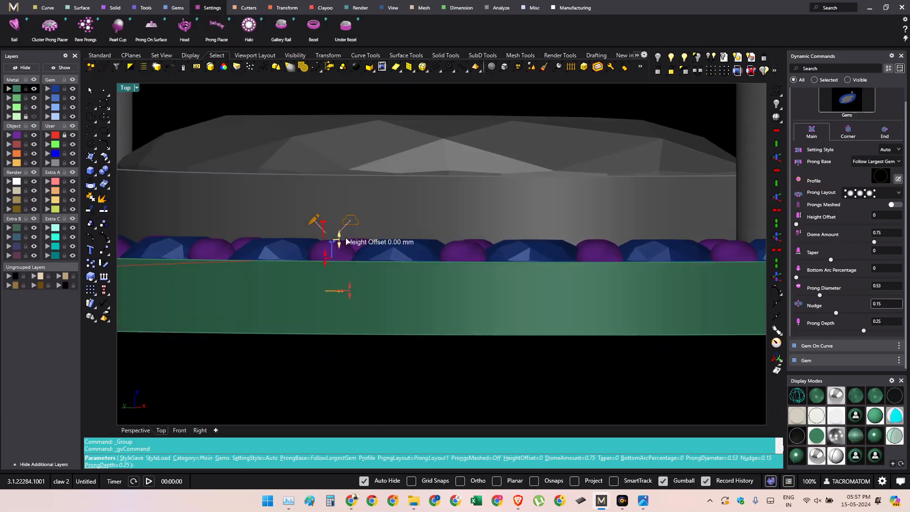
- Raise the prongs' height offset to 0.5 mm and accept the prong placement
{"action": "left_click_drag", "start_coordinate": [341, 234], "coordinate": [351, 200]}
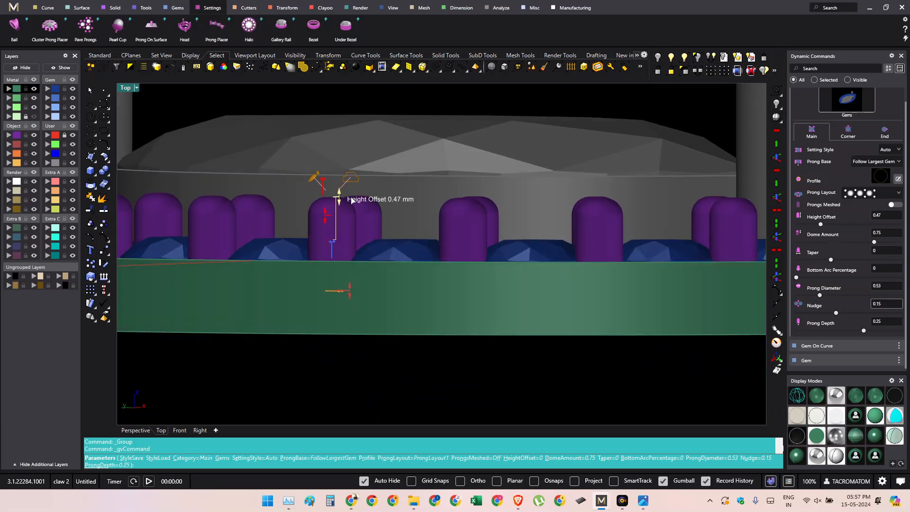
{"action": "right_click_drag", "start_coordinate": [351, 200], "coordinate": [381, 156]}
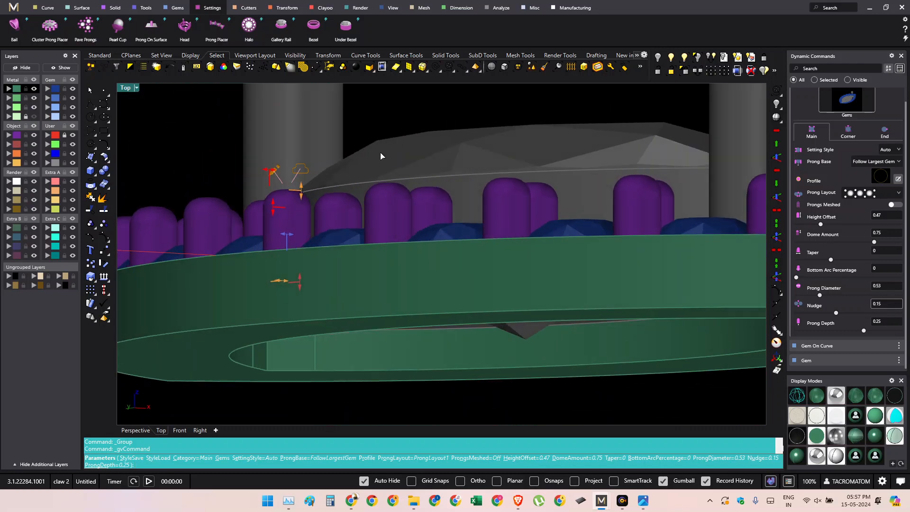
{"action": "scroll", "coordinate": [301, 199], "scroll_direction": "up", "scroll_amount": 2}
{"action": "left_click_drag", "start_coordinate": [301, 190], "coordinate": [301, 186]}
{"action": "right_click_drag", "start_coordinate": [304, 186], "coordinate": [378, 237]}
{"action": "scroll", "coordinate": [363, 231], "scroll_direction": "down", "scroll_amount": 5}
{"action": "right_click", "coordinate": [378, 237]}
{"action": "key", "text": "F5"}
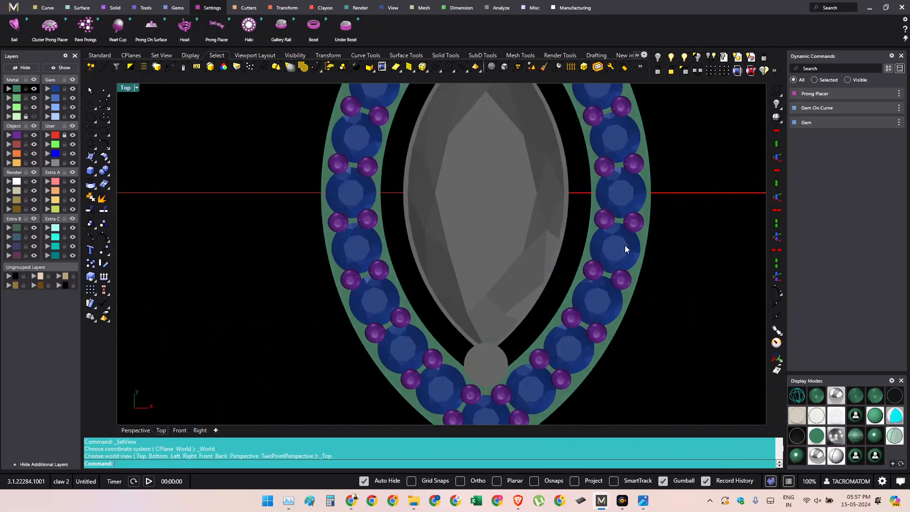
- Examine the placed prongs around the frame from above and from the side
{"action": "scroll", "coordinate": [511, 291], "scroll_direction": "down", "scroll_amount": 6}
{"action": "right_click_drag", "start_coordinate": [603, 219], "coordinate": [466, 318]}
{"action": "key", "text": "F5"}
{"action": "right_click_drag", "start_coordinate": [472, 107], "coordinate": [598, 403]}
{"action": "scroll", "coordinate": [473, 232], "scroll_direction": "up", "scroll_amount": 16}
{"action": "scroll", "coordinate": [441, 235], "scroll_direction": "down", "scroll_amount": 9}
{"action": "scroll", "coordinate": [447, 301], "scroll_direction": "down", "scroll_amount": 4}
{"action": "key", "text": "F5"}
- Enlarge the prong at the frame's upper tip slightly with Scale2D, using its lowest edge point as the base point
{"action": "scroll", "coordinate": [468, 223], "scroll_direction": "up", "scroll_amount": 4}
{"action": "scroll", "coordinate": [468, 224], "scroll_direction": "up", "scroll_amount": 2}
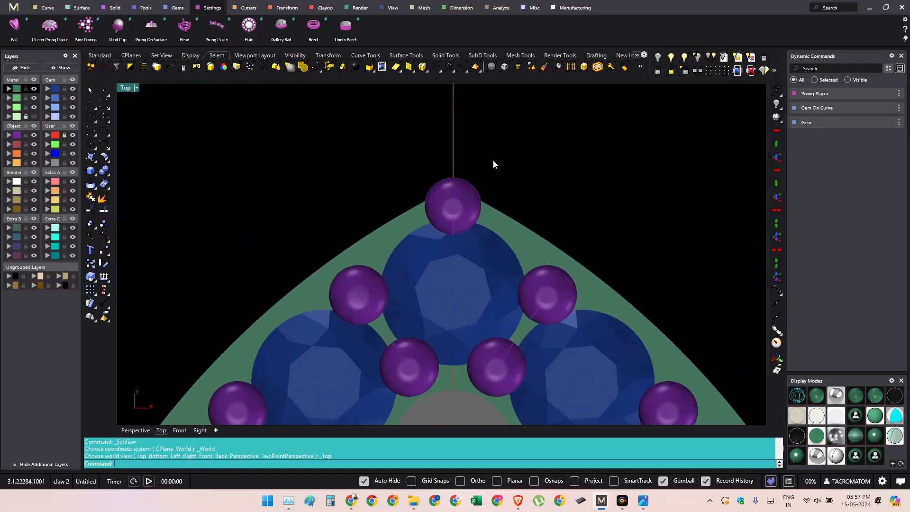
{"action": "left_click", "coordinate": [466, 199]}
{"action": "right_click_drag", "start_coordinate": [465, 199], "coordinate": [470, 245]}
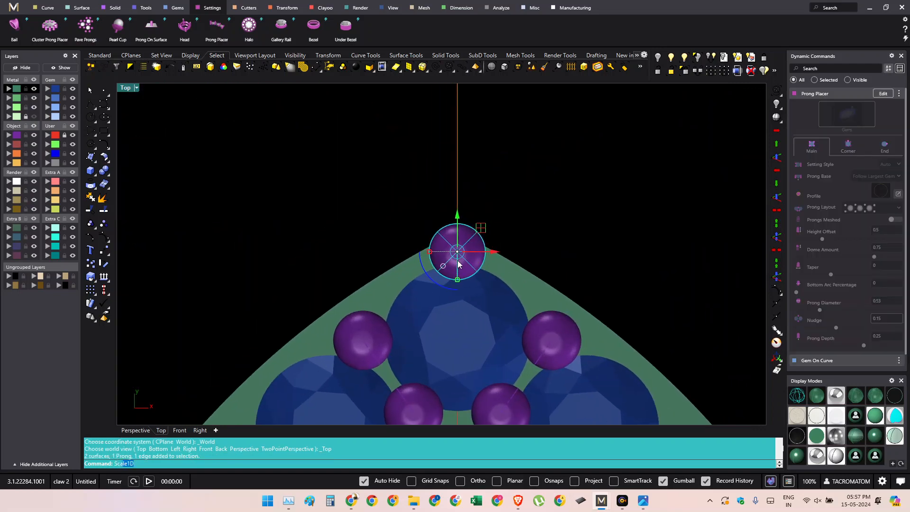
{"action": "left_click", "coordinate": [138, 444]}
{"action": "scroll", "coordinate": [448, 288], "scroll_direction": "up", "scroll_amount": 4}
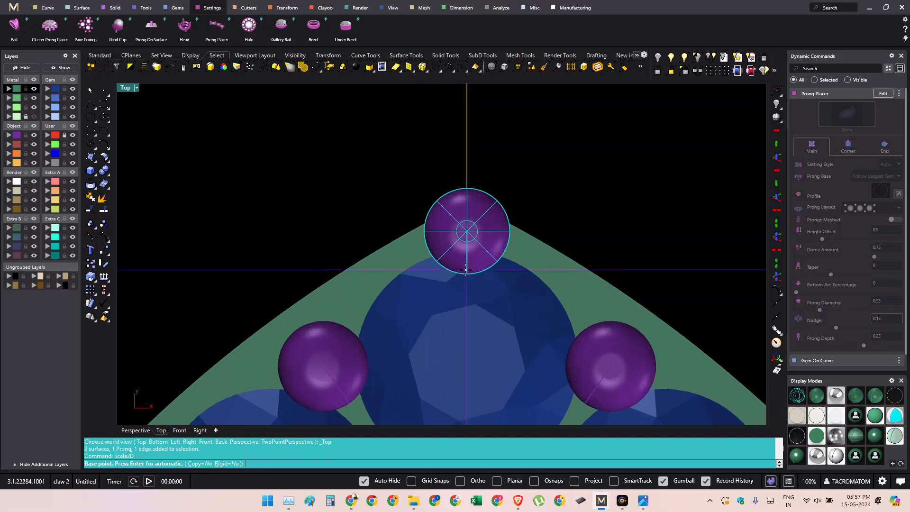
{"action": "left_click", "coordinate": [467, 274]}
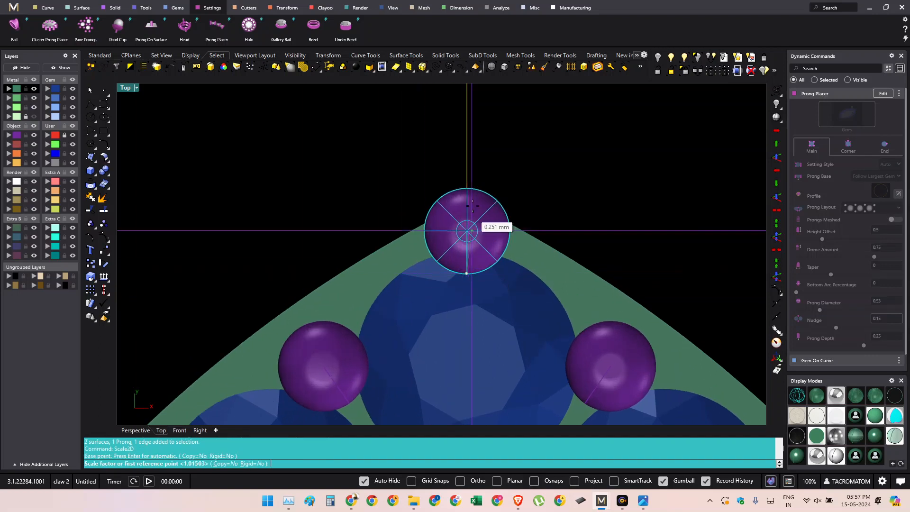
{"action": "left_click", "coordinate": [467, 186]}
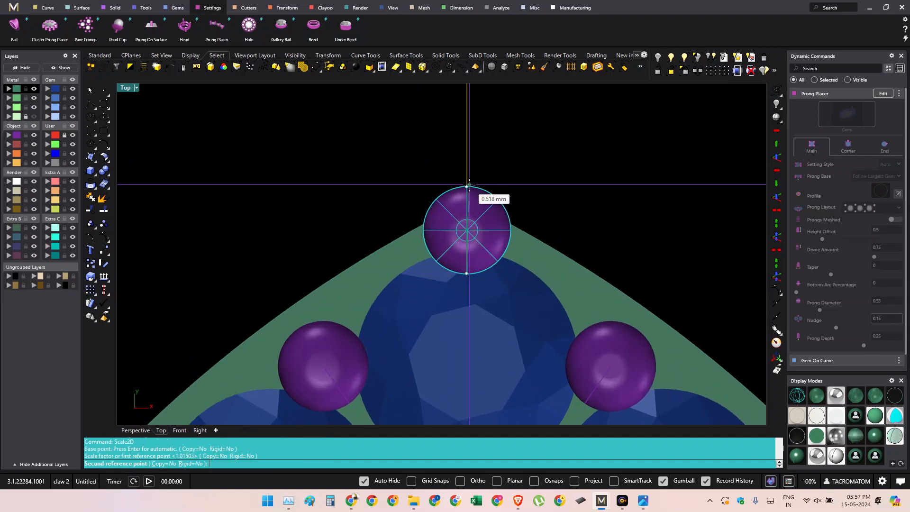
{"action": "left_click", "coordinate": [470, 184]}
{"action": "scroll", "coordinate": [474, 189], "scroll_direction": "down", "scroll_amount": 8}
- Select all the round stones on the frame and create gem cutters for them
{"action": "left_click", "coordinate": [607, 194]}
{"action": "right_click_drag", "start_coordinate": [607, 193], "coordinate": [505, 377], "text": "ctrl+shift"}
{"action": "left_click", "coordinate": [504, 365]}
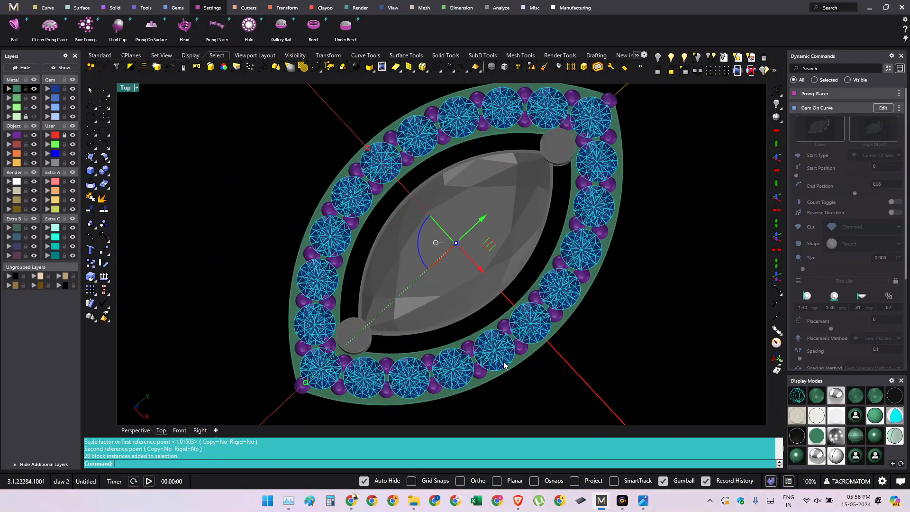
{"action": "key", "text": "ctrl+F1"}
{"action": "right_click_drag", "start_coordinate": [572, 323], "coordinate": [516, 318]}
{"action": "middle_click", "coordinate": [573, 375]}
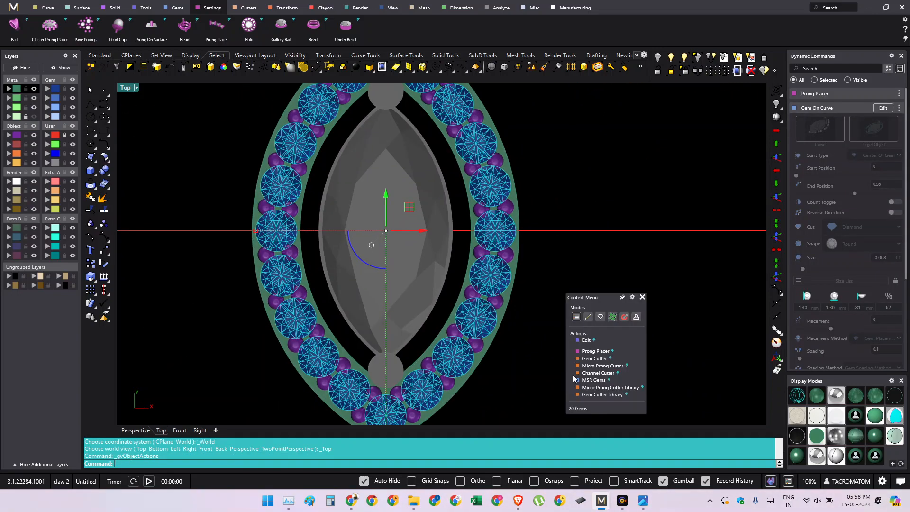
{"action": "left_click", "coordinate": [642, 298]}
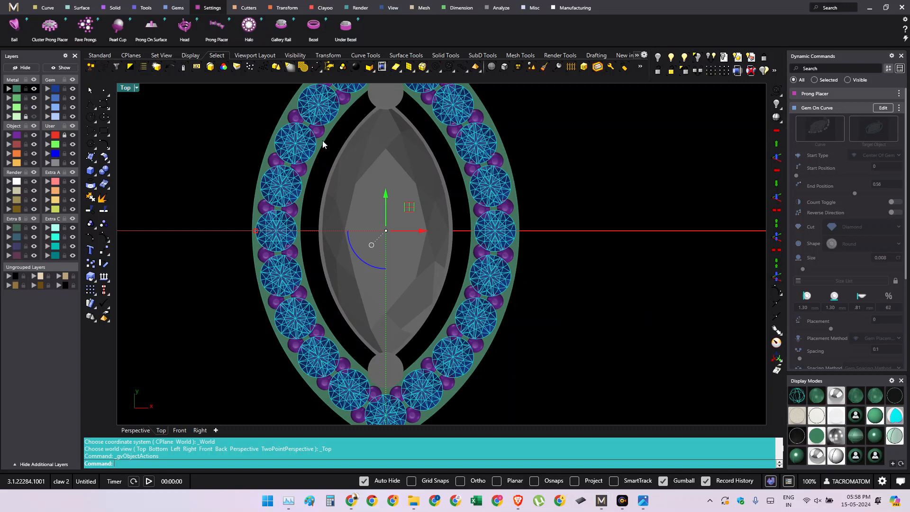
{"action": "left_click", "coordinate": [249, 8]}
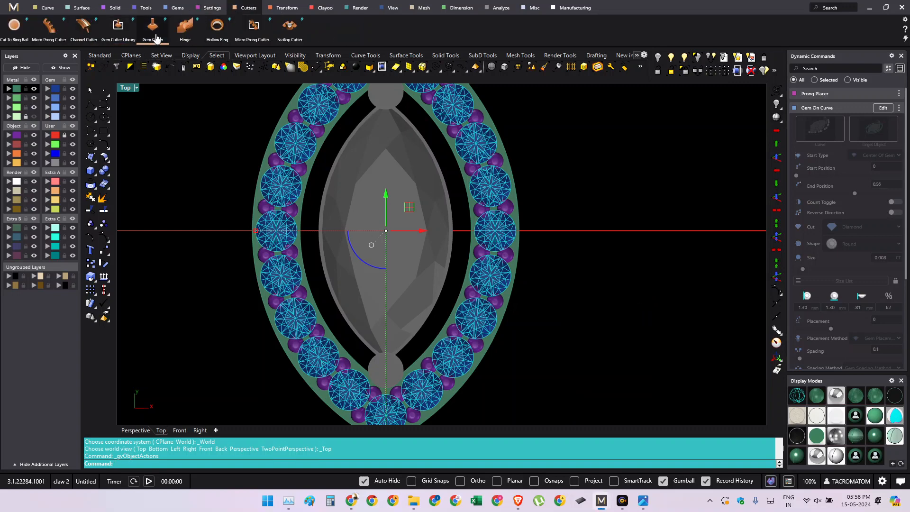
{"action": "right_click_drag", "start_coordinate": [523, 342], "coordinate": [442, 232], "text": "ctrl+shift"}
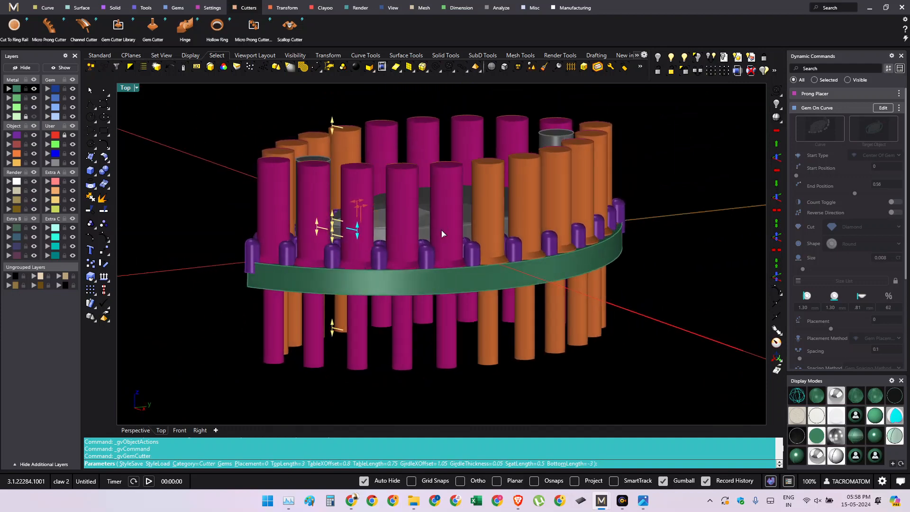
{"action": "right_click_drag", "start_coordinate": [456, 303], "coordinate": [440, 312], "text": "ctrl+shift"}
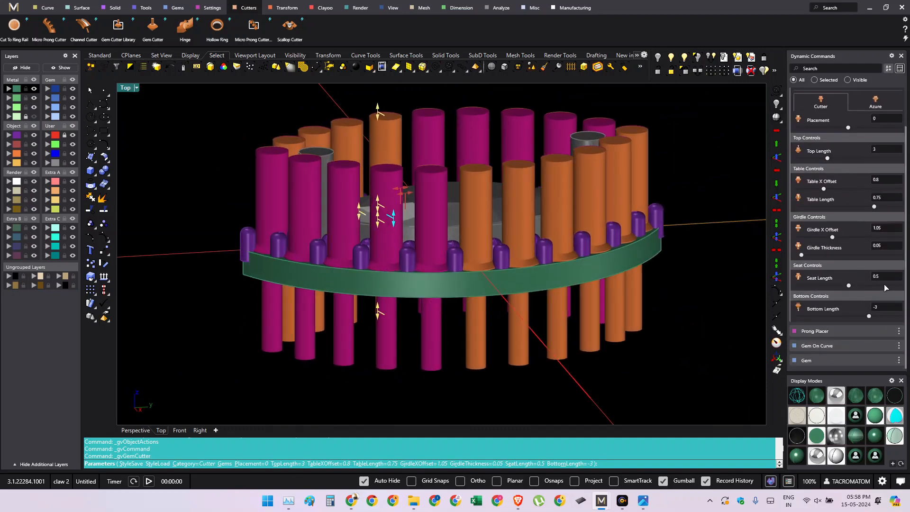
- Set the cutters' table X offset to 0.75 and girdle X offset to 1, and accept the cutters
{"action": "type", "text": "1"}
{"action": "key", "text": "Return"}
{"action": "key", "text": "Return"}
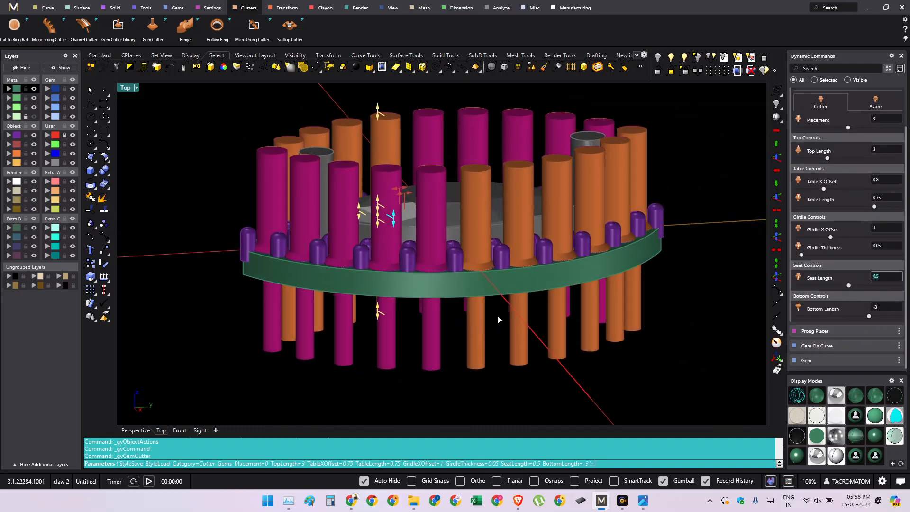
{"action": "right_click", "coordinate": [502, 306]}
- Subtract all the gem cutters from the green frame with a Boolean difference
{"action": "scroll", "coordinate": [494, 289], "scroll_direction": "up", "scroll_amount": 2}
{"action": "left_click", "coordinate": [495, 289]}
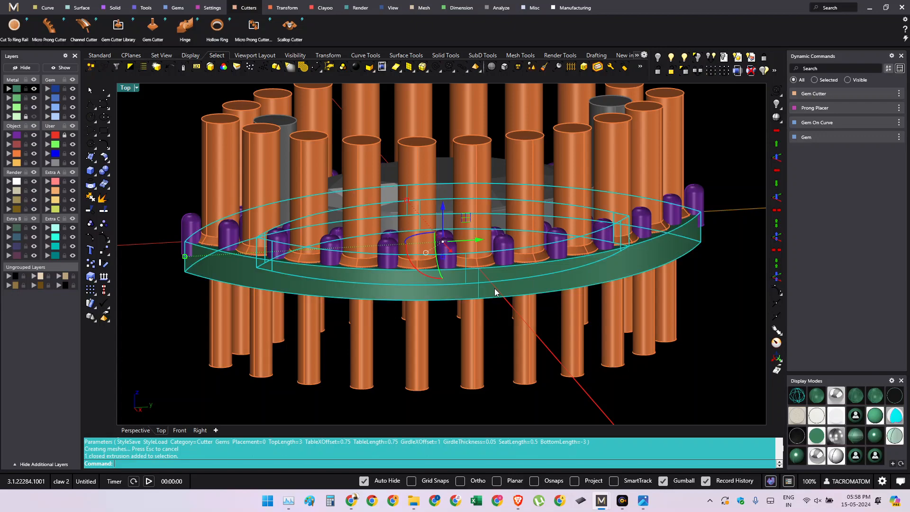
{"action": "left_click", "coordinate": [111, 176]}
{"action": "left_click", "coordinate": [134, 175]}
{"action": "left_click", "coordinate": [236, 153]}
{"action": "scroll", "coordinate": [241, 154], "scroll_direction": "down", "scroll_amount": 2}
{"action": "right_click_drag", "start_coordinate": [256, 157], "coordinate": [467, 304]}
{"action": "right_click", "coordinate": [315, 168]}
{"action": "key", "text": "Escape"}
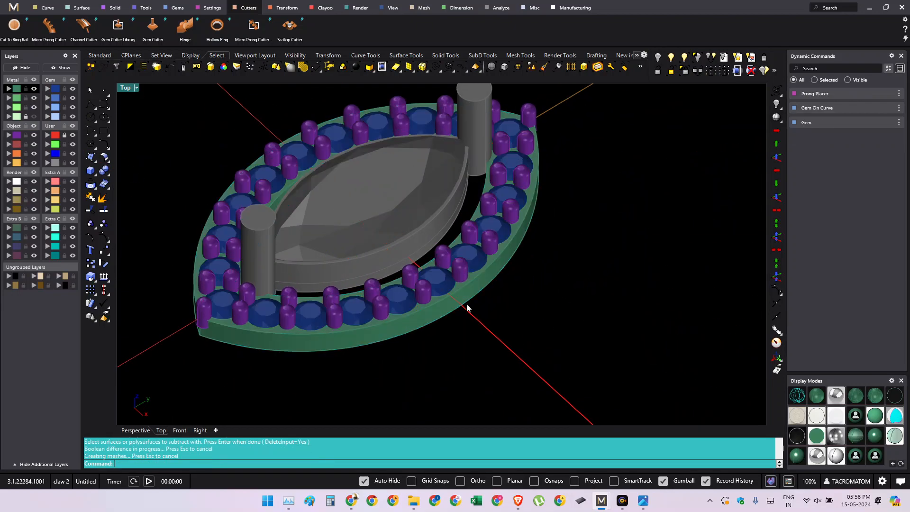
- Hide the gem layer to examine the stone seats cut into the frame, and show the gems again
{"action": "left_click", "coordinate": [73, 89]}
{"action": "right_click_drag", "start_coordinate": [477, 199], "coordinate": [582, 284]}
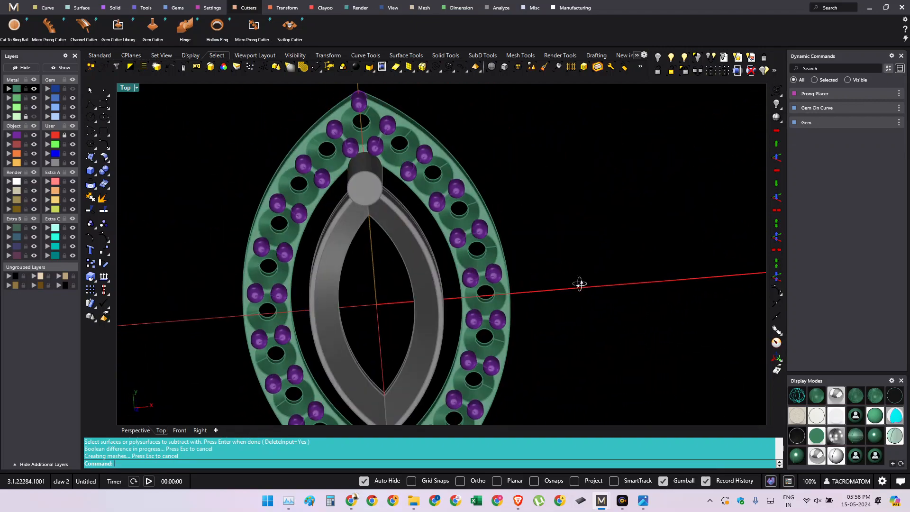
{"action": "left_click", "coordinate": [73, 89]}
{"action": "right_click_drag", "start_coordinate": [588, 204], "coordinate": [690, 107]}
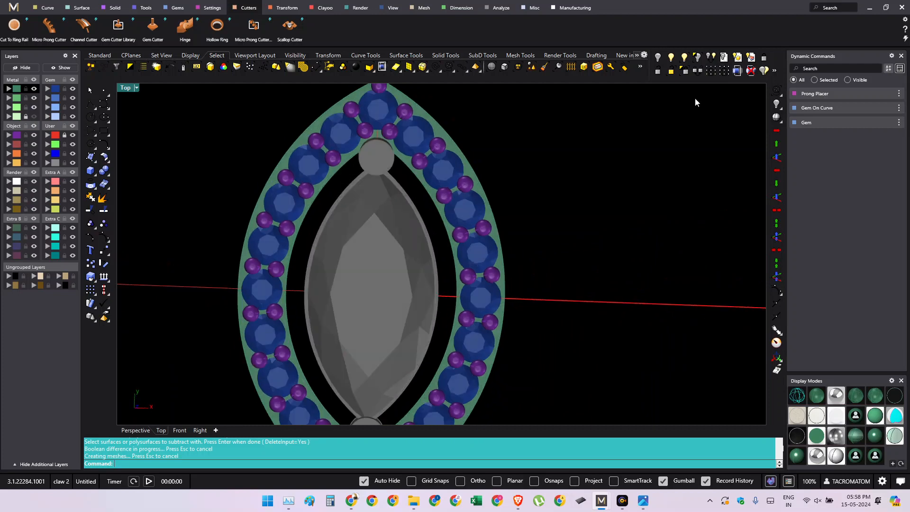
- Group the frame with its round stones and prongs, and unlock the locked centre setting objects
{"action": "key", "text": "ctrl+F1"}
{"action": "key", "text": "ctrl+a"}
{"action": "scroll", "coordinate": [524, 249], "scroll_direction": "down", "scroll_amount": 5}
{"action": "key", "text": "ctrl+g"}
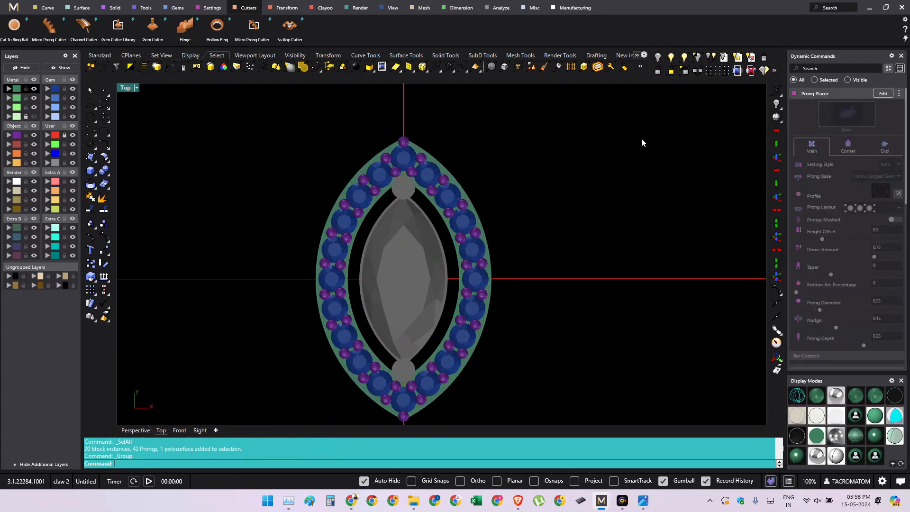
{"action": "left_click", "coordinate": [659, 71]}
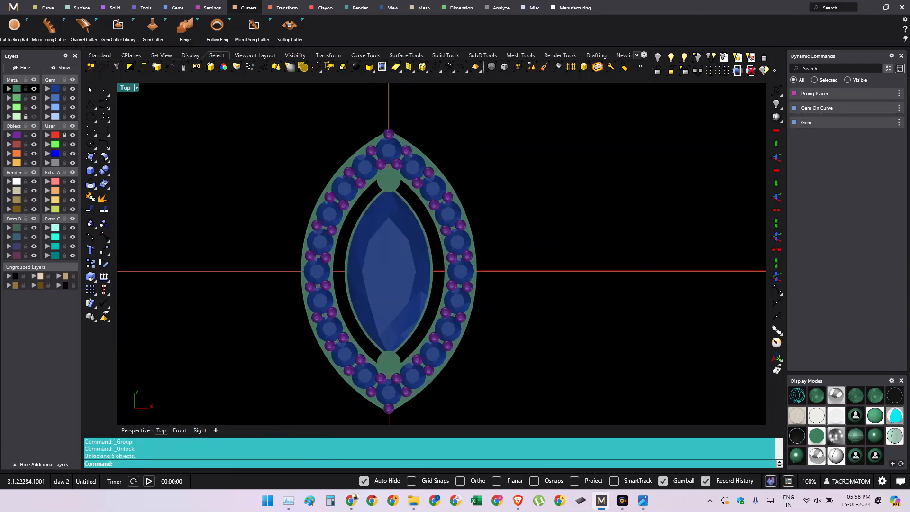
{"action": "mouse_move", "coordinate": [414, 257]}
{"action": "right_mouse_down"}
{"action": "mouse_move", "coordinate": [417, 243]}
{"action": "mouse_move", "coordinate": [416, 269]}
{"action": "right_mouse_up"}
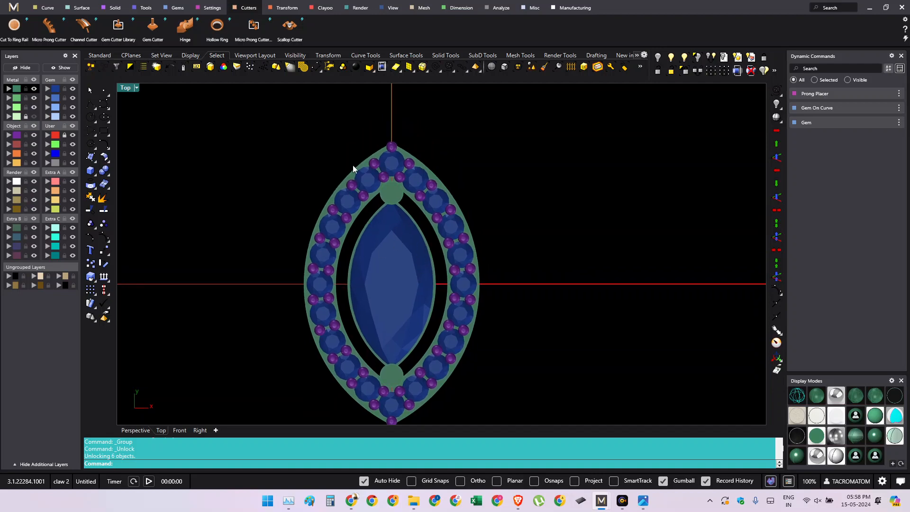
- Show the reference photo layer and examine the earring pictured beside the pendant
{"action": "right_click_drag", "start_coordinate": [353, 167], "coordinate": [525, 326], "text": "ctrl+shift"}
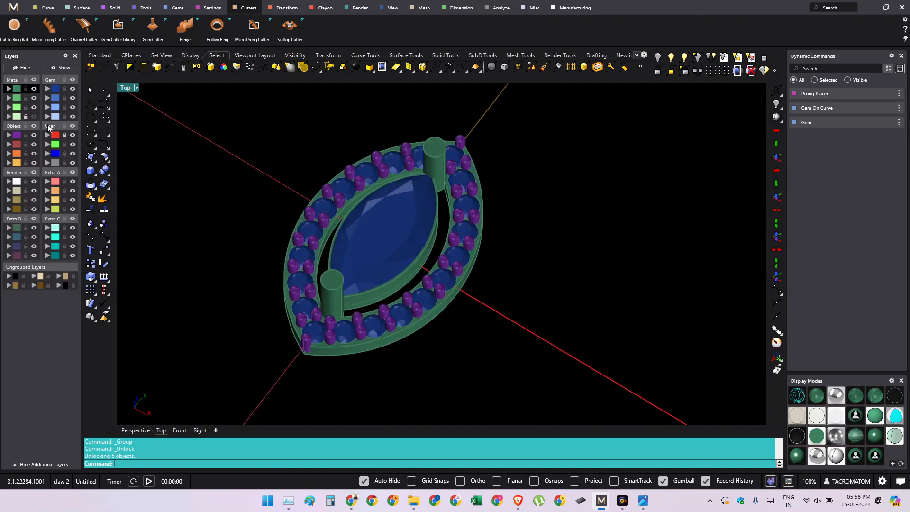
{"action": "left_click", "coordinate": [33, 117]}
{"action": "scroll", "coordinate": [448, 264], "scroll_direction": "down", "scroll_amount": 6}
{"action": "key", "text": "ctrl+F1"}
{"action": "right_click_drag", "start_coordinate": [299, 178], "coordinate": [539, 388]}
{"action": "right_click_drag", "start_coordinate": [431, 289], "coordinate": [445, 331]}
{"action": "scroll", "coordinate": [436, 277], "scroll_direction": "down", "scroll_amount": 4}
{"action": "right_click_drag", "start_coordinate": [437, 277], "coordinate": [438, 308]}
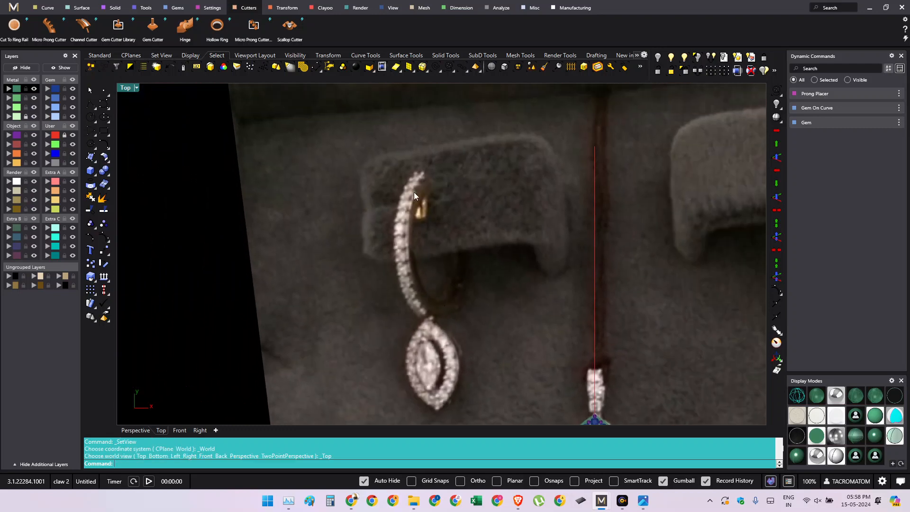
{"action": "right_click_drag", "start_coordinate": [425, 241], "coordinate": [421, 225]}
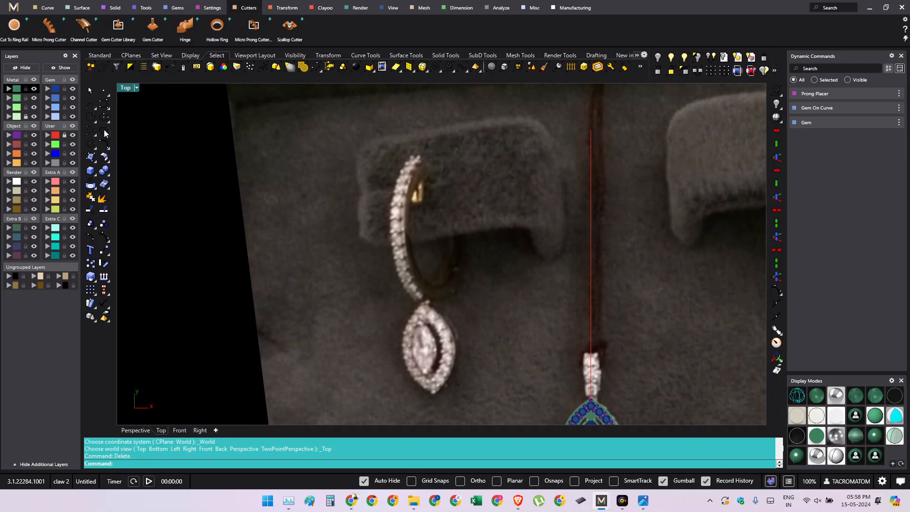
- Draw a rectangle around the earring in the reference photo to mark it, and delete the rectangle
{"action": "left_click", "coordinate": [106, 134]}
{"action": "left_click", "coordinate": [310, 133]}
{"action": "left_click", "coordinate": [502, 407]}
{"action": "scroll", "coordinate": [440, 333], "scroll_direction": "up", "scroll_amount": 3}
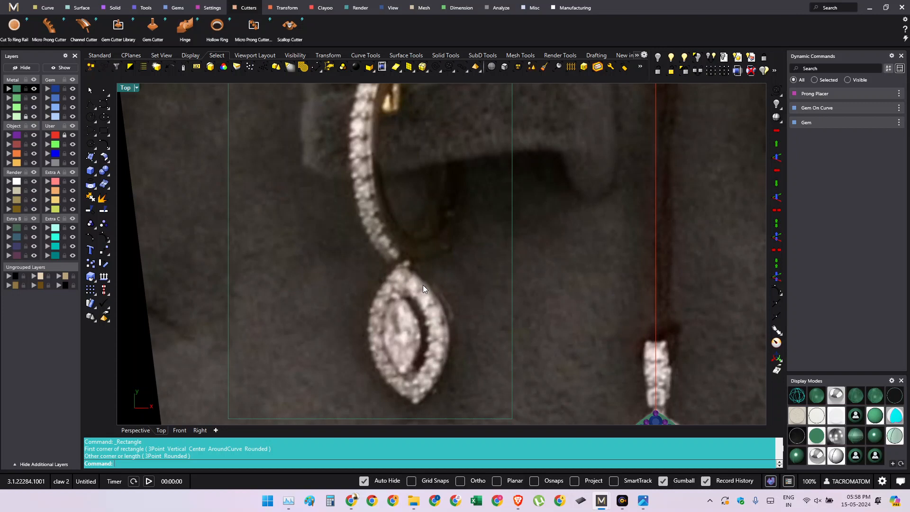
{"action": "scroll", "coordinate": [490, 320], "scroll_direction": "down", "scroll_amount": 6}
{"action": "right_click_drag", "start_coordinate": [477, 310], "coordinate": [329, 225]}
{"action": "scroll", "coordinate": [403, 289], "scroll_direction": "up", "scroll_amount": 2}
{"action": "left_click", "coordinate": [333, 317]}
{"action": "right_click_drag", "start_coordinate": [335, 307], "coordinate": [334, 331]}
{"action": "key", "text": "Delete"}
- Compare the modelled pendant with its reference photo and hide the photo layer
{"action": "right_click_drag", "start_coordinate": [490, 353], "coordinate": [487, 291]}
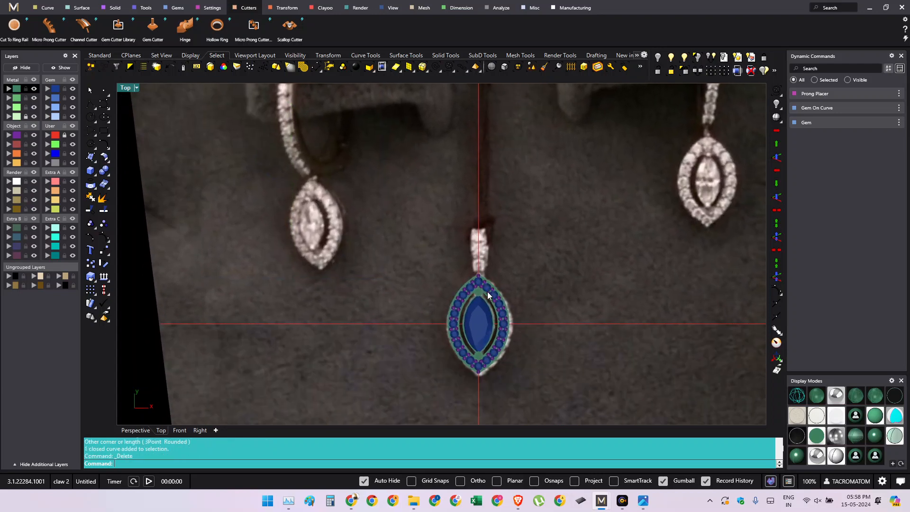
{"action": "scroll", "coordinate": [499, 313], "scroll_direction": "up", "scroll_amount": 8}
{"action": "right_click_drag", "start_coordinate": [523, 349], "coordinate": [536, 324], "text": "ctrl+shift"}
{"action": "right_click_drag", "start_coordinate": [536, 325], "coordinate": [264, 226], "text": "ctrl+shift"}
{"action": "left_click", "coordinate": [33, 117]}
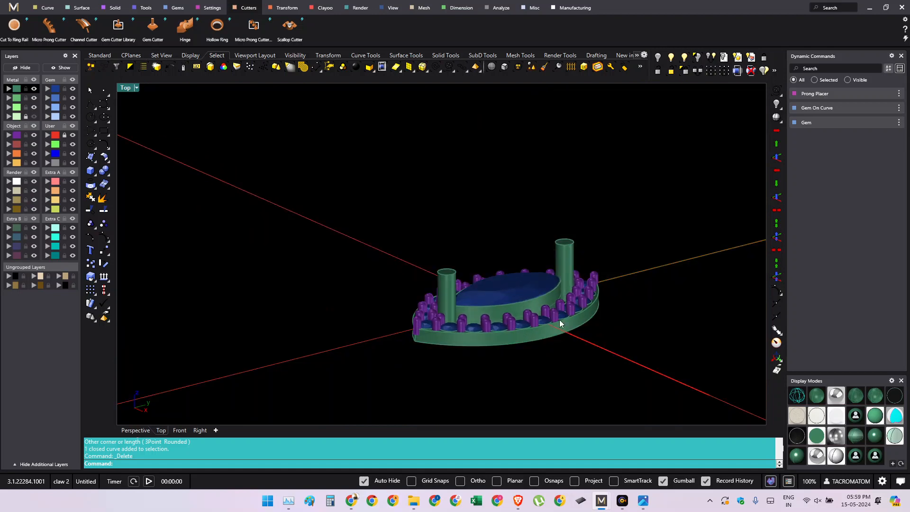
- Set the viewport to the Bottom view to face the underside of the pendant
{"action": "right_click_drag", "start_coordinate": [559, 320], "coordinate": [472, 251], "text": "ctrl+shift"}
{"action": "key", "text": "ctrl+F1"}
{"action": "scroll", "coordinate": [468, 226], "scroll_direction": "up", "scroll_amount": 4}
{"action": "scroll", "coordinate": [587, 225], "scroll_direction": "down", "scroll_amount": 2}
{"action": "right_click_drag", "start_coordinate": [578, 224], "coordinate": [566, 225]}
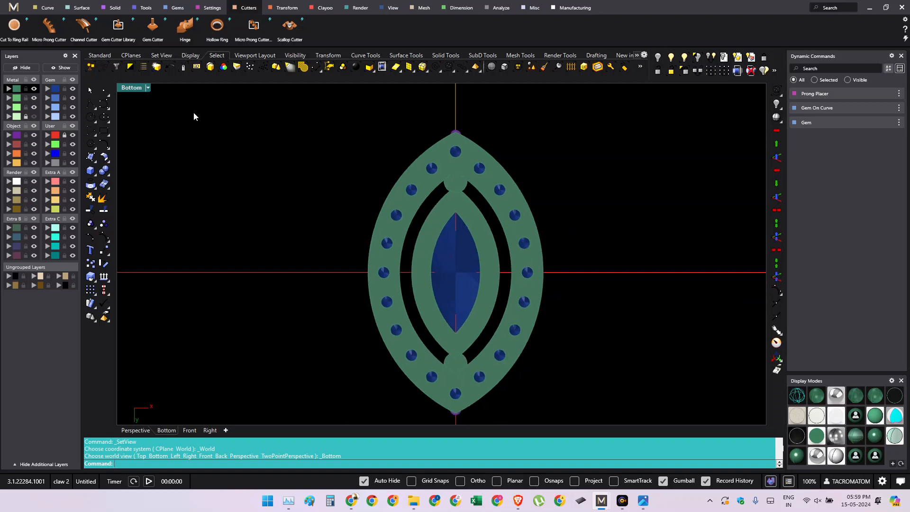
{"action": "left_click", "coordinate": [148, 88]}
{"action": "mouse_move", "coordinate": [225, 343]}
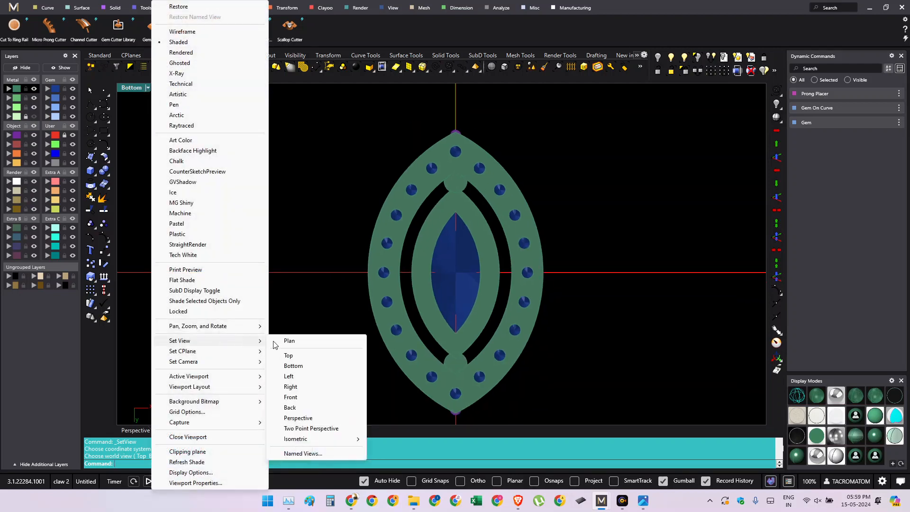
{"action": "left_click", "coordinate": [309, 368]}
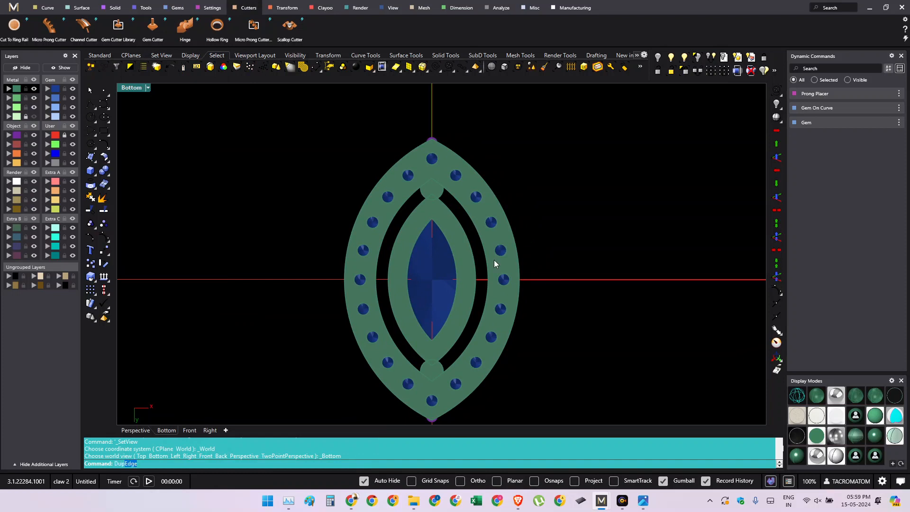
- Duplicate the outer lower edges of the pendant frame as curves
{"action": "key", "text": "Return"}
{"action": "right_click_drag", "start_coordinate": [494, 260], "coordinate": [450, 181]}
{"action": "scroll", "coordinate": [447, 180], "scroll_direction": "up", "scroll_amount": 6}
{"action": "left_click", "coordinate": [434, 167]}
{"action": "left_click", "coordinate": [413, 164]}
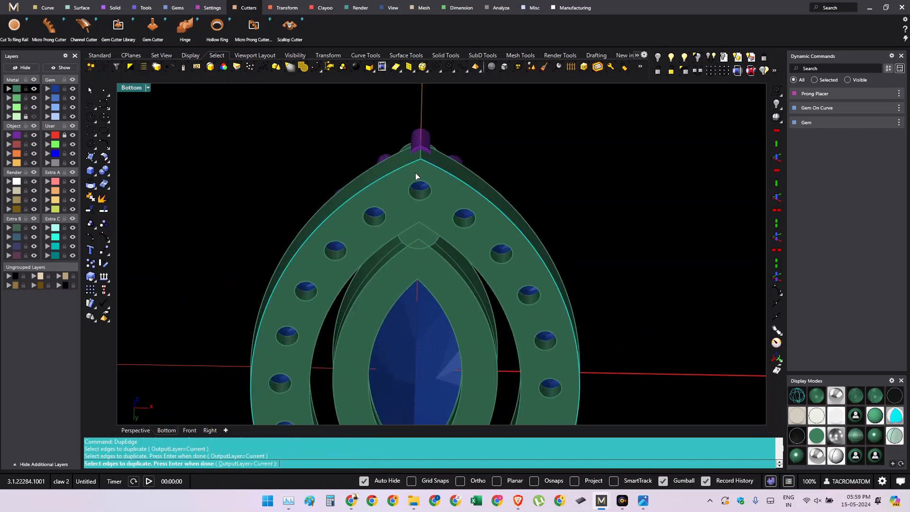
{"action": "scroll", "coordinate": [413, 191], "scroll_direction": "down", "scroll_amount": 3}
{"action": "key", "text": "Return"}
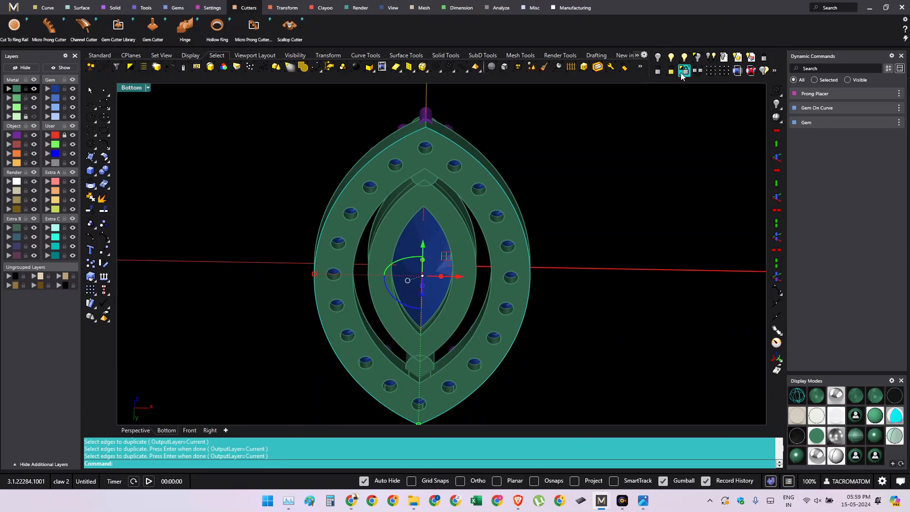
- Lock everything except the duplicated edge curves and join them into one closed outline
{"action": "left_click", "coordinate": [682, 73]}
{"action": "right_click_drag", "start_coordinate": [569, 203], "coordinate": [561, 222]}
{"action": "key", "text": "F10"}
{"action": "scroll", "coordinate": [495, 248], "scroll_direction": "down", "scroll_amount": 4}
{"action": "right_click_drag", "start_coordinate": [495, 247], "coordinate": [490, 267]}
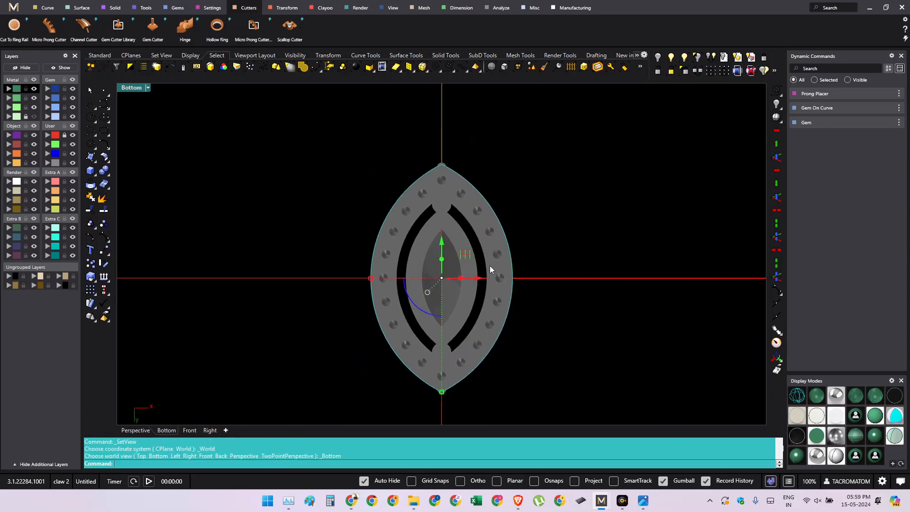
{"action": "type", "text": "Join"}
{"action": "key", "text": "Return"}
- Offset the joined outline inward by 0.8 mm
{"action": "scroll", "coordinate": [441, 233], "scroll_direction": "up", "scroll_amount": 2}
{"action": "type", "text": "Of"}
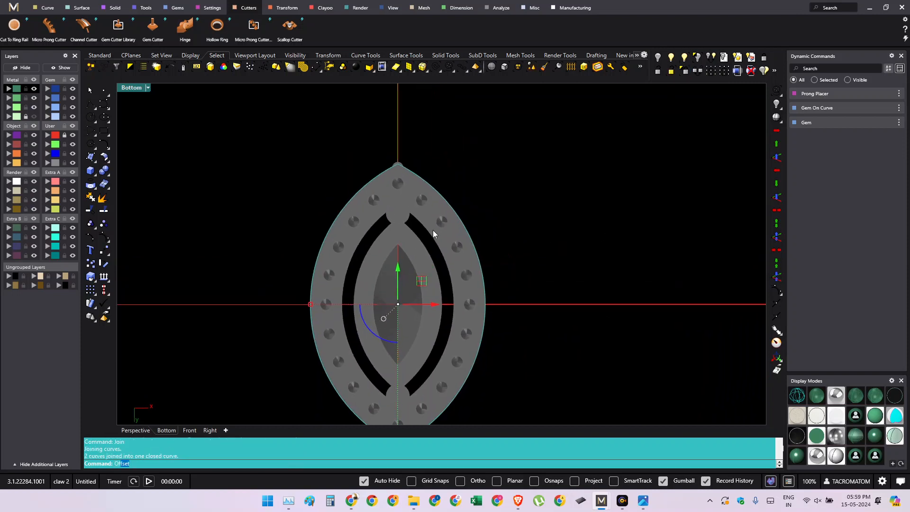
{"action": "key", "text": "Return"}
{"action": "scroll", "coordinate": [434, 229], "scroll_direction": "up", "scroll_amount": 3}
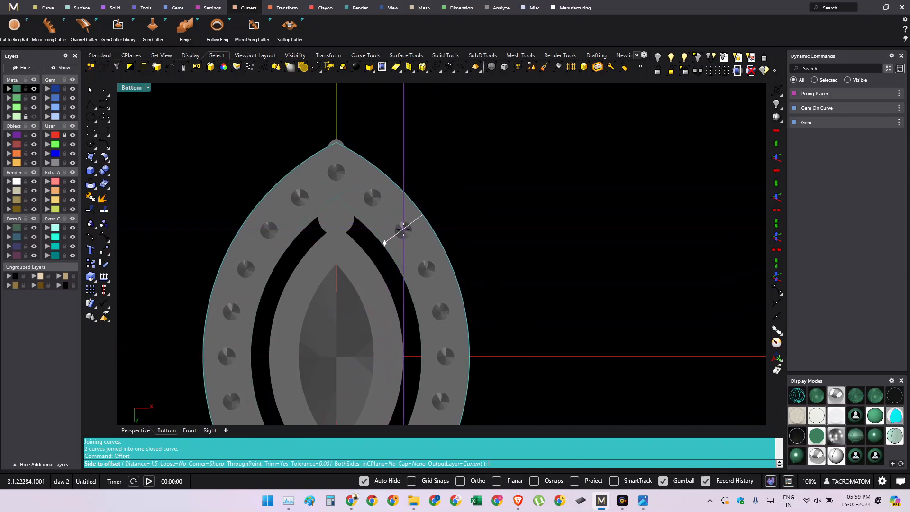
{"action": "type", "text": ".8"}
{"action": "key", "text": "Return"}
{"action": "left_click", "coordinate": [403, 230]}
{"action": "scroll", "coordinate": [389, 326], "scroll_direction": "down", "scroll_amount": 2}
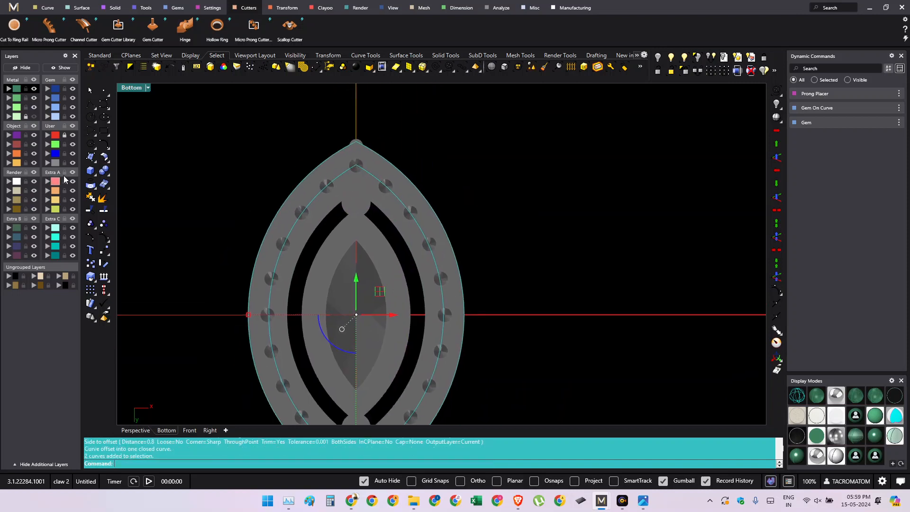
- Extrude the two outlines into a 0.8 mm thick solid rim below the frame and delete the curves
{"action": "left_click", "coordinate": [95, 178]}
{"action": "left_click", "coordinate": [132, 202]}
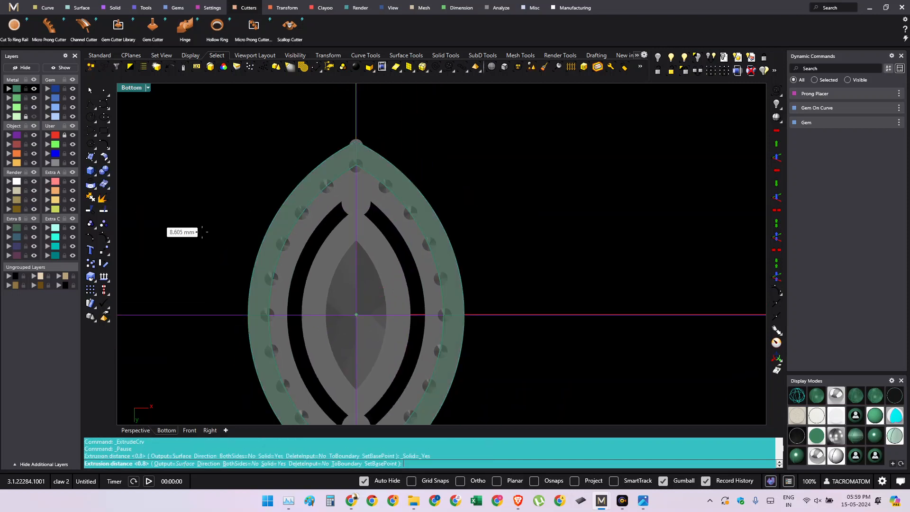
{"action": "key", "text": "F7"}
{"action": "right_click_drag", "start_coordinate": [481, 314], "coordinate": [461, 315]}
{"action": "type", "text": ".8"}
{"action": "key", "text": "Return"}
{"action": "key", "text": "Delete"}
- Move the extruded rim 0.8 mm straight down from the frame
{"action": "left_click", "coordinate": [474, 305]}
{"action": "scroll", "coordinate": [466, 291], "scroll_direction": "up", "scroll_amount": 4}
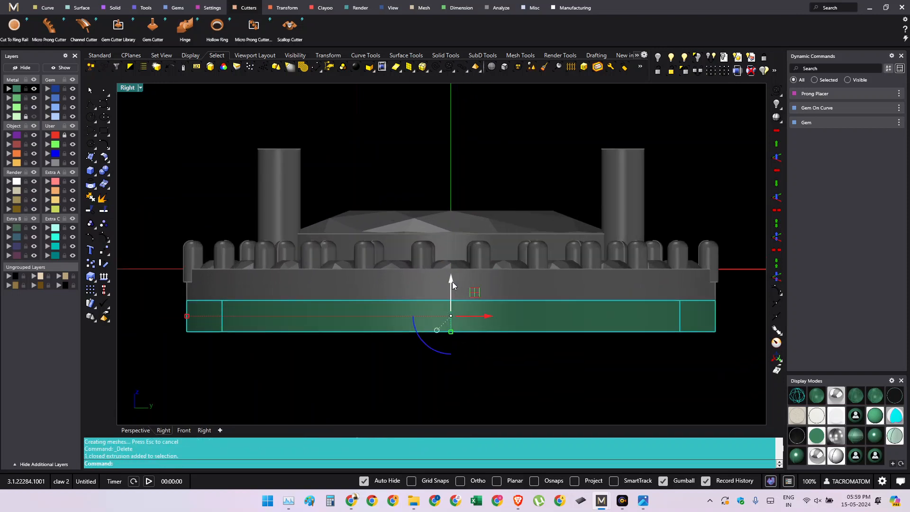
{"action": "left_click", "coordinate": [452, 282]}
{"action": "type", "text": "-.8"}
{"action": "key", "text": "Return"}
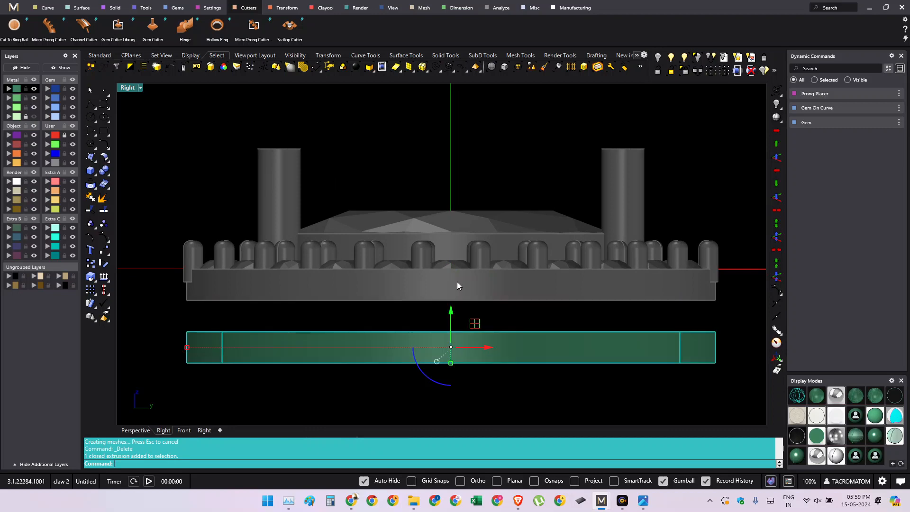
- Examine the lowered rim and its gap to the frame from several angles, ending in the Bottom view
{"action": "left_click", "coordinate": [474, 292]}
{"action": "right_click_drag", "start_coordinate": [474, 292], "coordinate": [474, 326], "text": "ctrl+shift"}
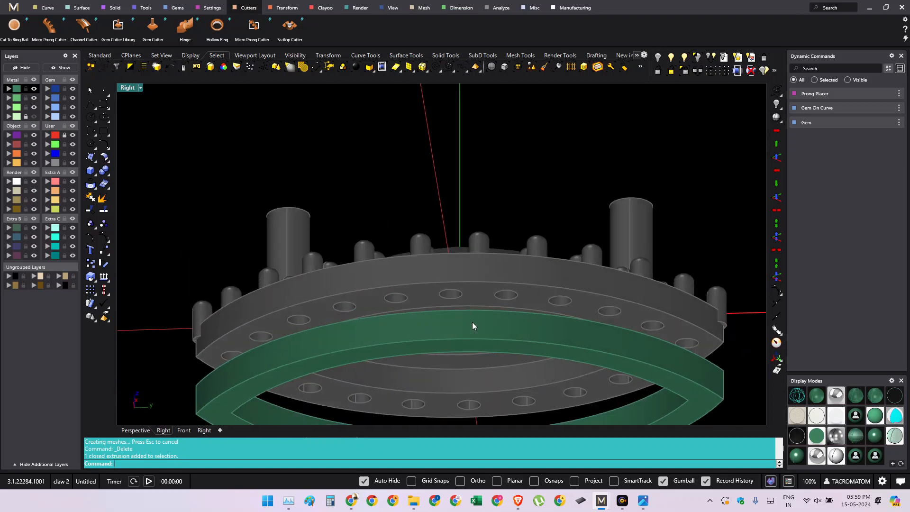
{"action": "scroll", "coordinate": [473, 325], "scroll_direction": "down", "scroll_amount": 2}
{"action": "right_click_drag", "start_coordinate": [503, 275], "coordinate": [485, 201]}
{"action": "left_click", "coordinate": [453, 259]}
{"action": "right_click_drag", "start_coordinate": [445, 299], "coordinate": [485, 300], "text": "ctrl+shift"}
{"action": "key", "text": "ctrl+F5"}
{"action": "scroll", "coordinate": [478, 282], "scroll_direction": "down", "scroll_amount": 2}
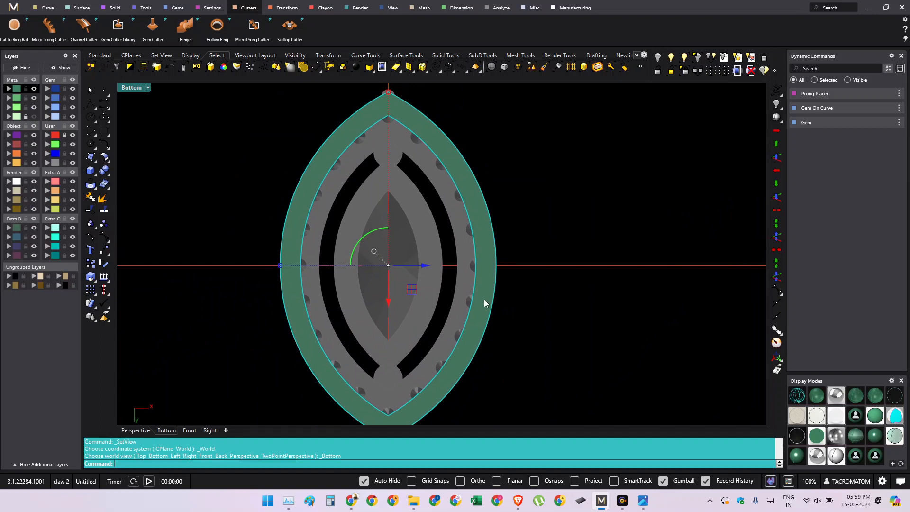
- Copy the lowered rim in place, keeping the original locked and the pasted copy editable
{"action": "left_click", "coordinate": [658, 72]}
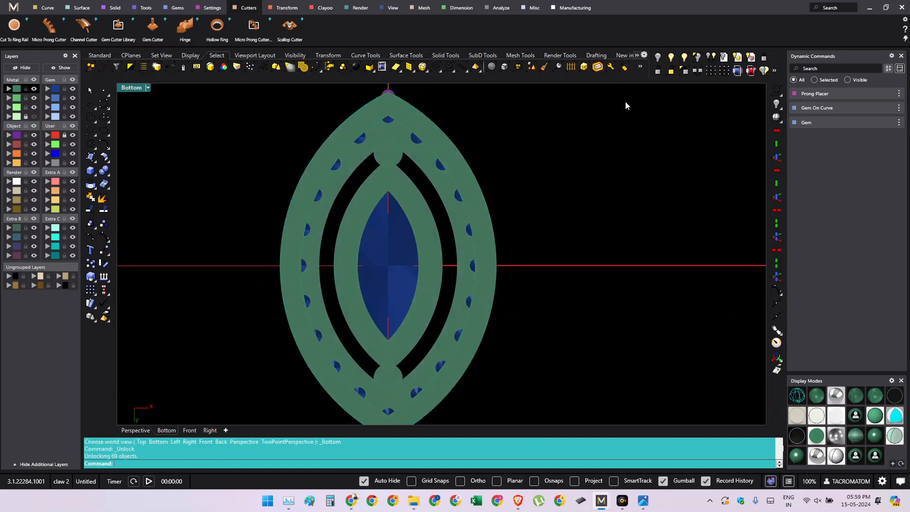
{"action": "key", "text": "ctrl+z"}
{"action": "left_click", "coordinate": [463, 193]}
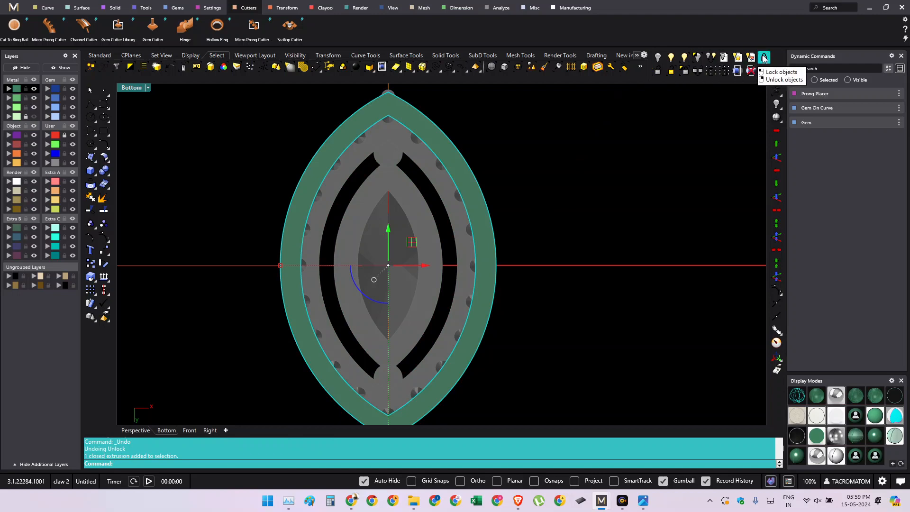
{"action": "left_click", "coordinate": [764, 57]}
{"action": "right_click_drag", "start_coordinate": [519, 223], "coordinate": [446, 291]}
{"action": "key", "text": "ctrl+v"}
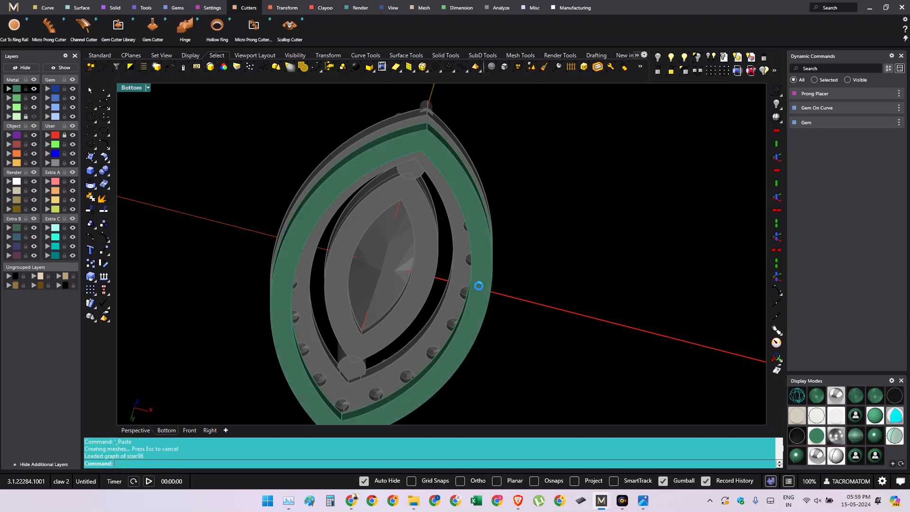
{"action": "left_click", "coordinate": [101, 55]}
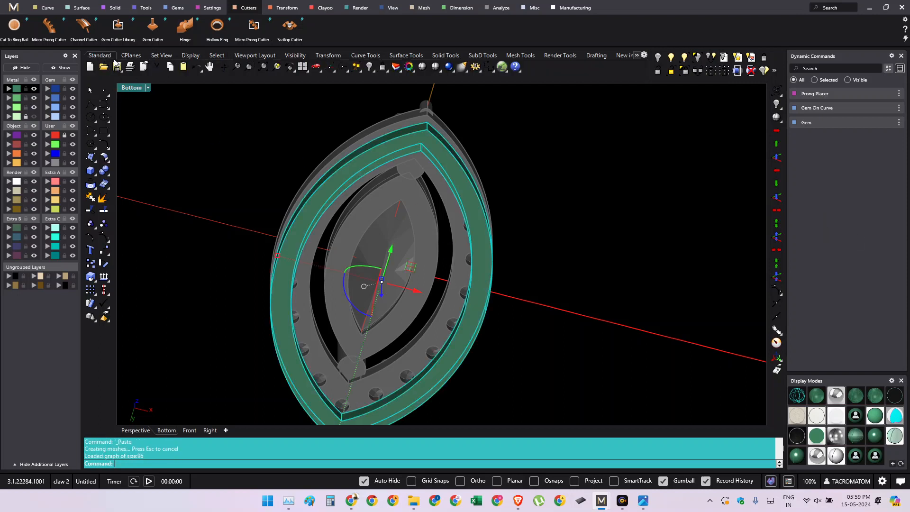
{"action": "key", "text": "ctrl+z"}
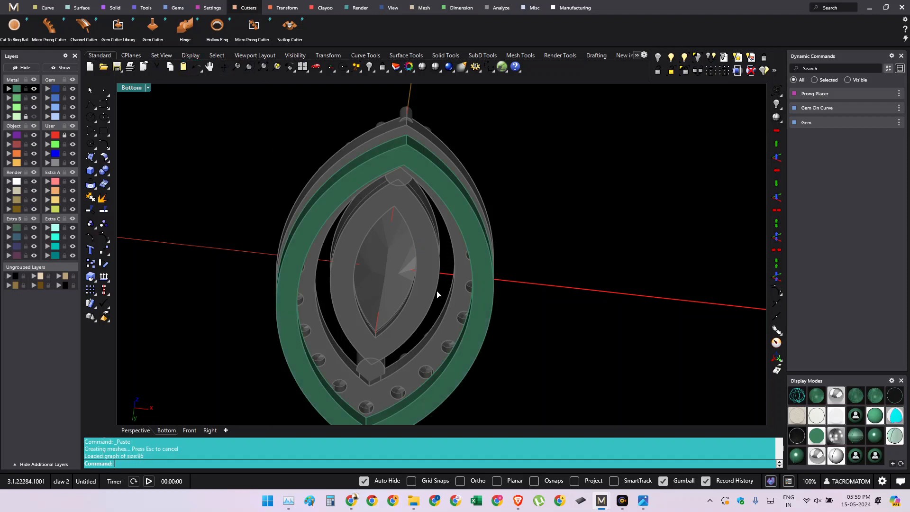
- Draw a vertical line along the centre axis across the rim's upper tip in the Bottom view
{"action": "scroll", "coordinate": [424, 302], "scroll_direction": "down", "scroll_amount": 2}
{"action": "key", "text": "F2"}
{"action": "right_click_drag", "start_coordinate": [426, 248], "coordinate": [418, 272]}
{"action": "left_click", "coordinate": [488, 248]}
{"action": "right_click_drag", "start_coordinate": [488, 248], "coordinate": [492, 223]}
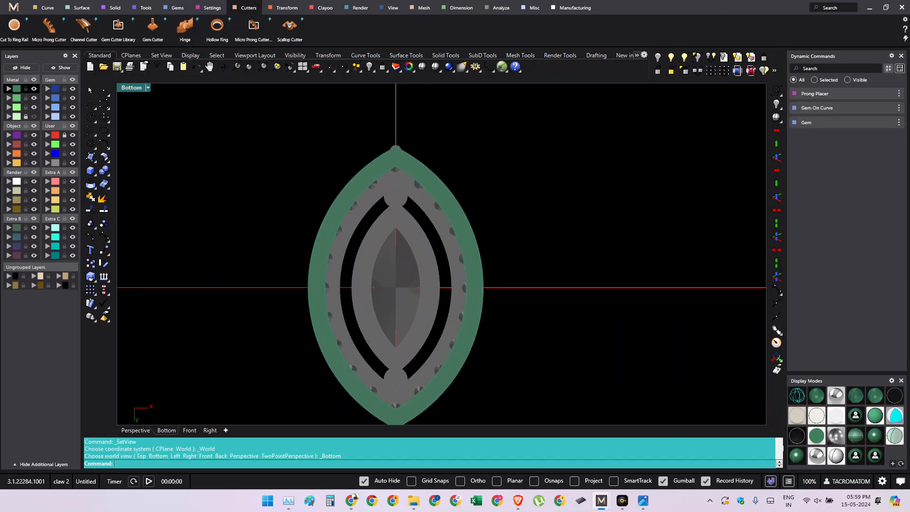
{"action": "type", "text": "q"}
{"action": "key", "text": "Return"}
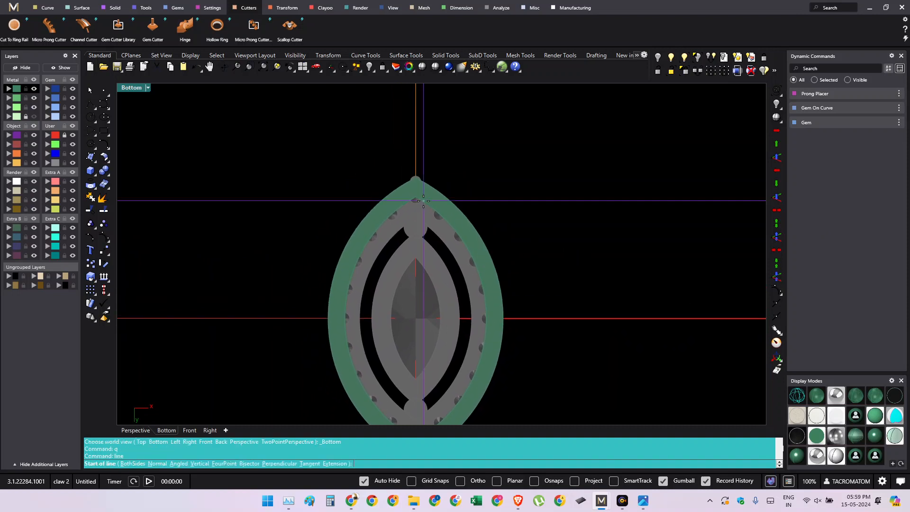
{"action": "scroll", "coordinate": [410, 233], "scroll_direction": "up", "scroll_amount": 5}
{"action": "scroll", "coordinate": [415, 244], "scroll_direction": "up", "scroll_amount": 2}
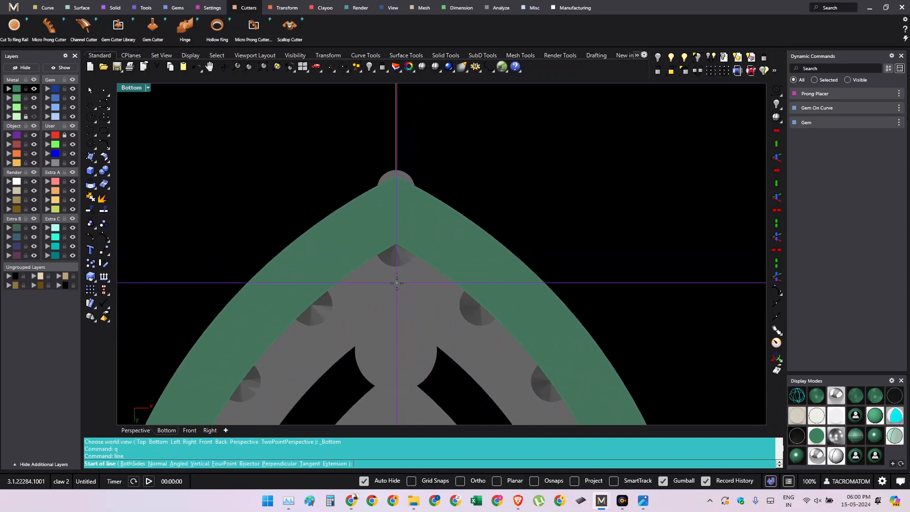
{"action": "left_click", "coordinate": [397, 283]}
{"action": "right_click_drag", "start_coordinate": [399, 131], "coordinate": [394, 185]}
{"action": "left_click", "coordinate": [395, 160], "text": "shift"}
- Offset the vertical line 0.4 mm to both sides and delete the centre line
{"action": "left_click_drag", "start_coordinate": [403, 166], "coordinate": [368, 188]}
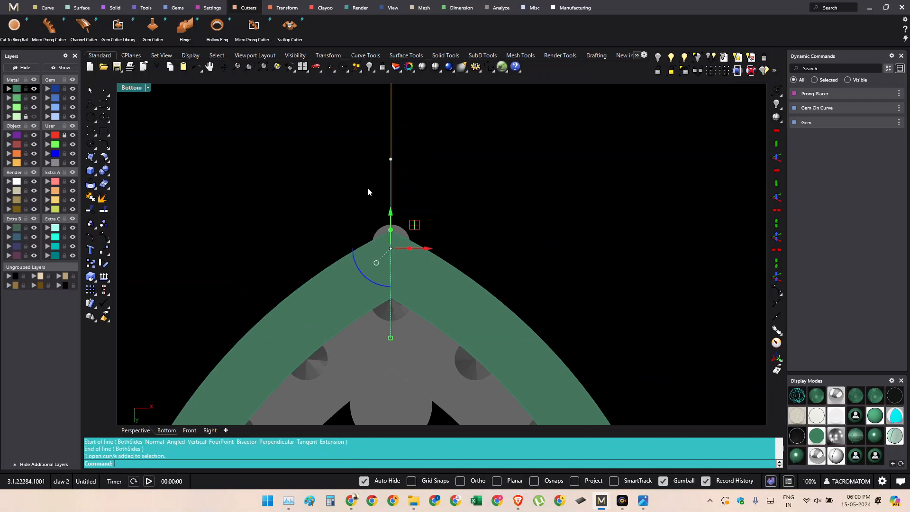
{"action": "type", "text": "o"}
{"action": "key", "text": "Return"}
{"action": "scroll", "coordinate": [409, 198], "scroll_direction": "up", "scroll_amount": 1}
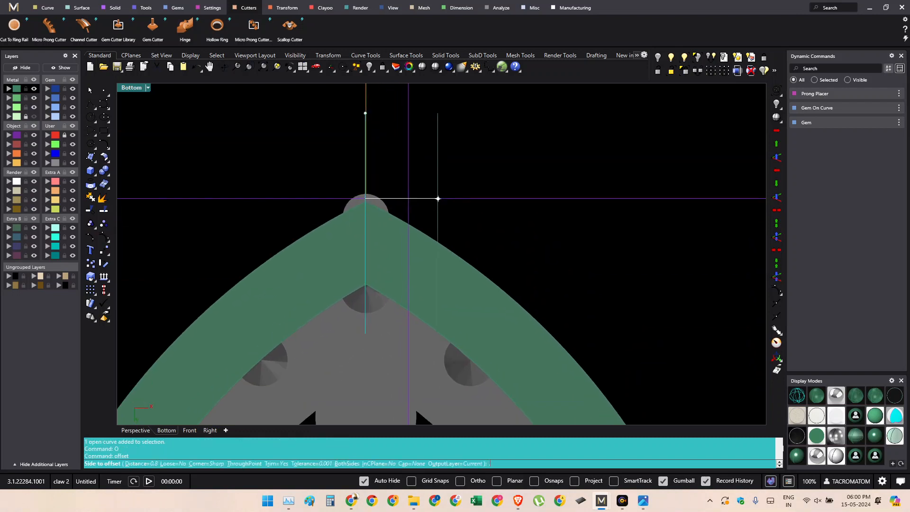
{"action": "type", "text": ".4"}
{"action": "key", "text": "Return"}
{"action": "right_click_drag", "start_coordinate": [408, 195], "coordinate": [419, 226]}
{"action": "type", "text": "b"}
{"action": "key", "text": "Return"}
{"action": "left_click", "coordinate": [406, 207]}
{"action": "key", "text": "Delete"}
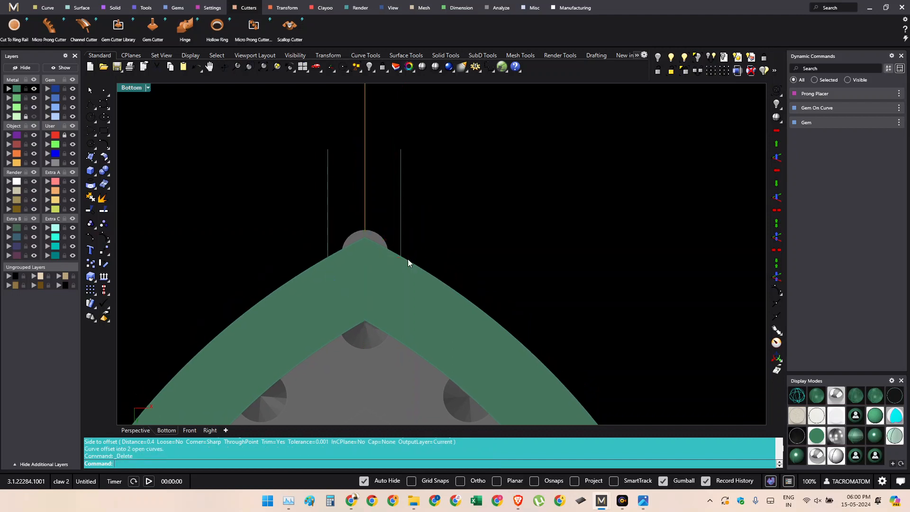
- Measure the spacing between the two offset lines with an aligned dimension
{"action": "type", "text": "da"}
{"action": "key", "text": "Return"}
{"action": "left_click", "coordinate": [401, 149]}
{"action": "left_click", "coordinate": [328, 150]}
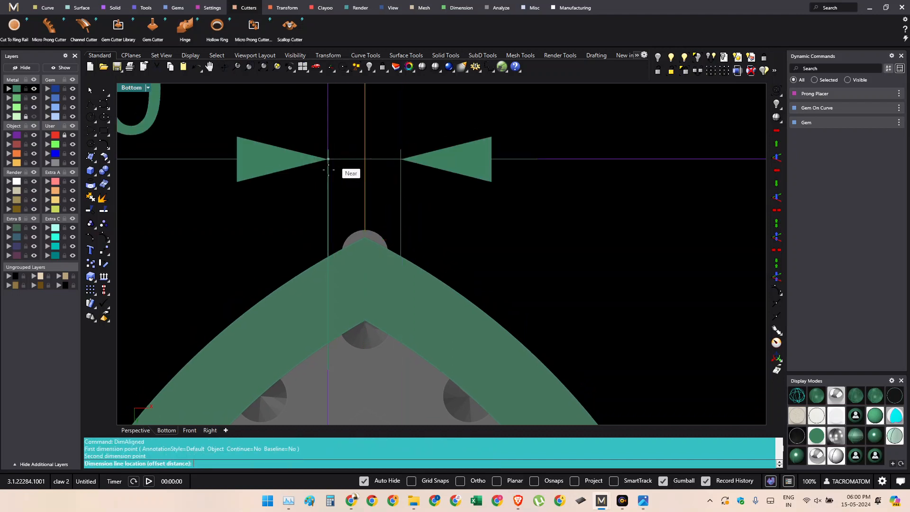
{"action": "scroll", "coordinate": [330, 162], "scroll_direction": "down", "scroll_amount": 2}
{"action": "right_click_drag", "start_coordinate": [330, 171], "coordinate": [417, 166]}
{"action": "key", "text": "Escape"}
- Copy the pair of lines from the upper tip onto the upper right side of the rim
{"action": "scroll", "coordinate": [435, 233], "scroll_direction": "down", "scroll_amount": 6}
{"action": "left_click_drag", "start_coordinate": [492, 173], "coordinate": [409, 149]}
{"action": "scroll", "coordinate": [446, 192], "scroll_direction": "down", "scroll_amount": 6}
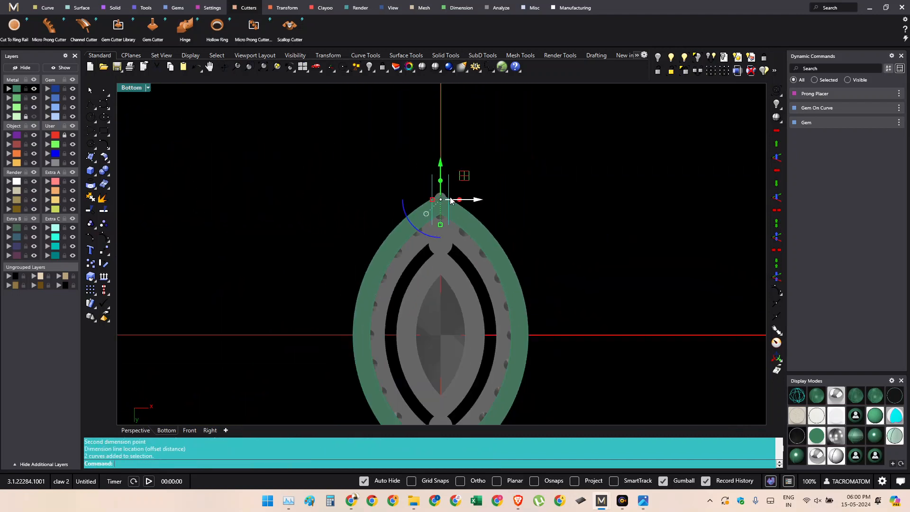
{"action": "left_click_drag", "start_coordinate": [461, 174], "coordinate": [527, 253]}
- Rotate the copied pair of lines so that they run across the rim's upper right side
{"action": "scroll", "coordinate": [511, 291], "scroll_direction": "up", "scroll_amount": 4}
{"action": "type", "text": "ro"}
{"action": "key", "text": "Return"}
{"action": "left_click", "coordinate": [503, 280]}
{"action": "left_click", "coordinate": [539, 263]}
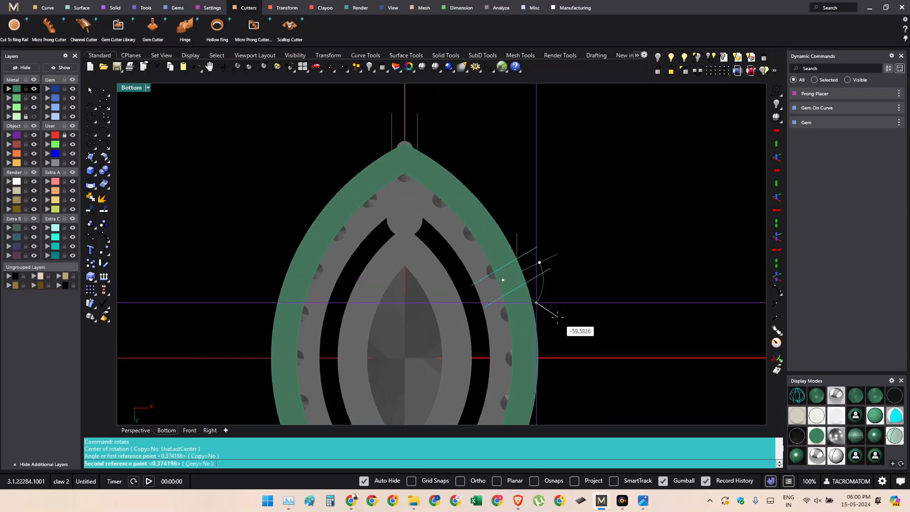
{"action": "left_click", "coordinate": [553, 326]}
{"action": "scroll", "coordinate": [499, 287], "scroll_direction": "down", "scroll_amount": 2}
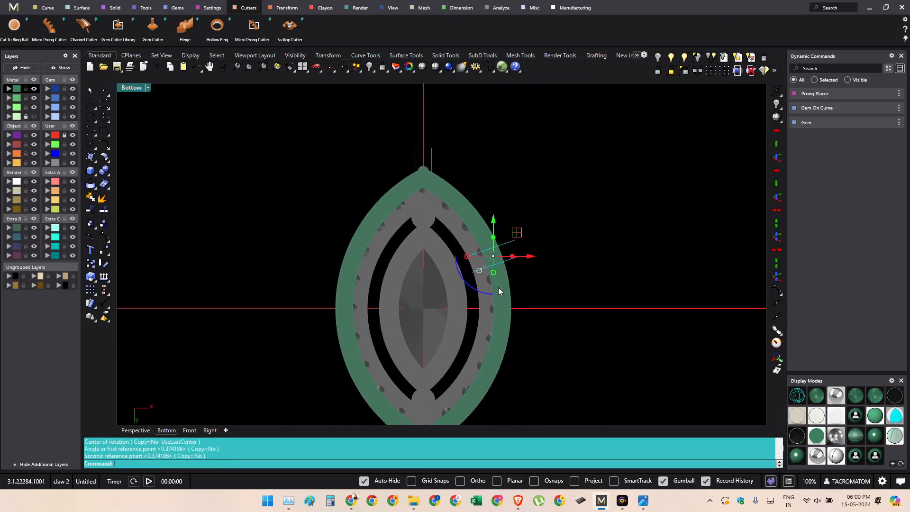
- Mirror the rotated pair of lines about the horizontal axis through the origin
{"action": "type", "text": "mm"}
{"action": "key", "text": "Return"}
{"action": "type", "text": "0"}
{"action": "key", "text": "Return"}
{"action": "left_click", "coordinate": [585, 311]}
- Measure the spacing from the upper right pair of lines to its neighbouring pairs with aligned dimensions
{"action": "type", "text": "d"}
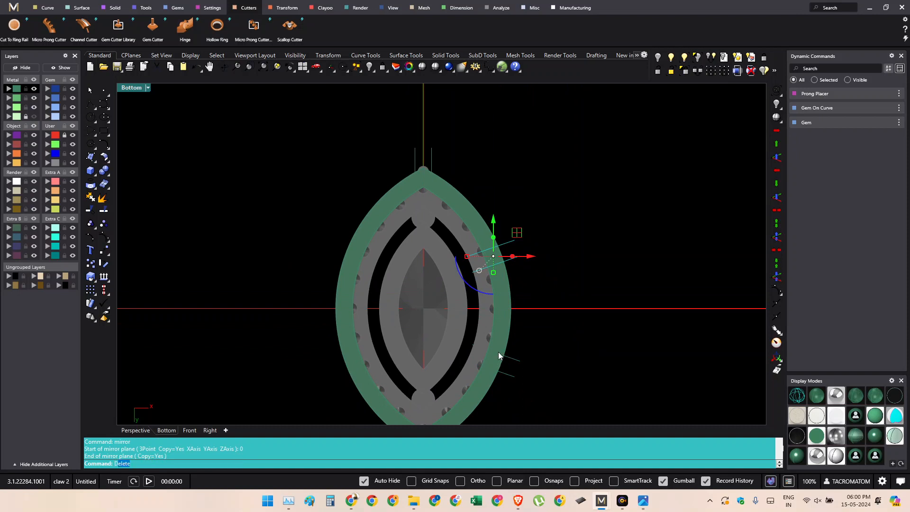
{"action": "type", "text": "d"}
{"action": "key", "text": "Return"}
{"action": "left_click", "coordinate": [499, 351]}
{"action": "left_click", "coordinate": [498, 266]}
{"action": "scroll", "coordinate": [525, 278], "scroll_direction": "up", "scroll_amount": 4}
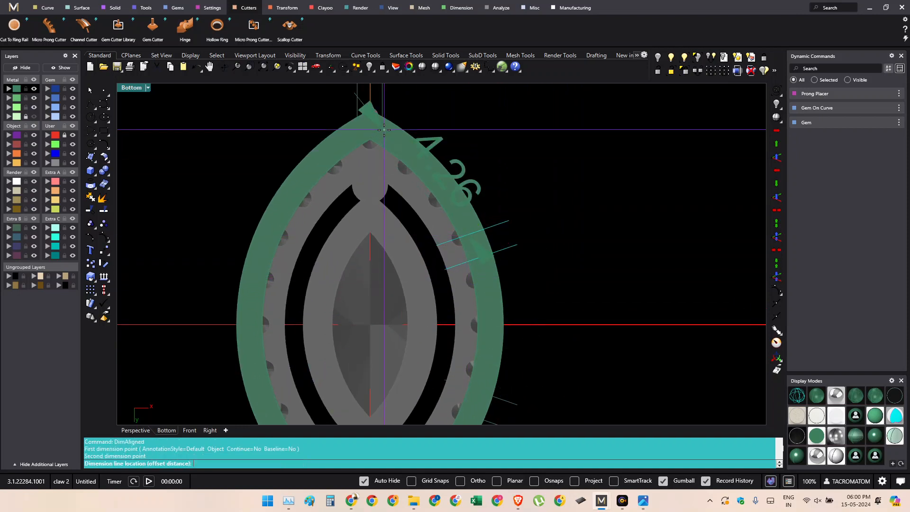
{"action": "key", "text": "Escape"}
- Rotate the upper right pair of lines slightly to adjust its angle across the rim
{"action": "scroll", "coordinate": [467, 215], "scroll_direction": "up", "scroll_amount": 4}
{"action": "type", "text": "ro"}
{"action": "key", "text": "Return"}
{"action": "left_click", "coordinate": [462, 267]}
{"action": "left_click", "coordinate": [547, 239]}
{"action": "left_click", "coordinate": [550, 234]}
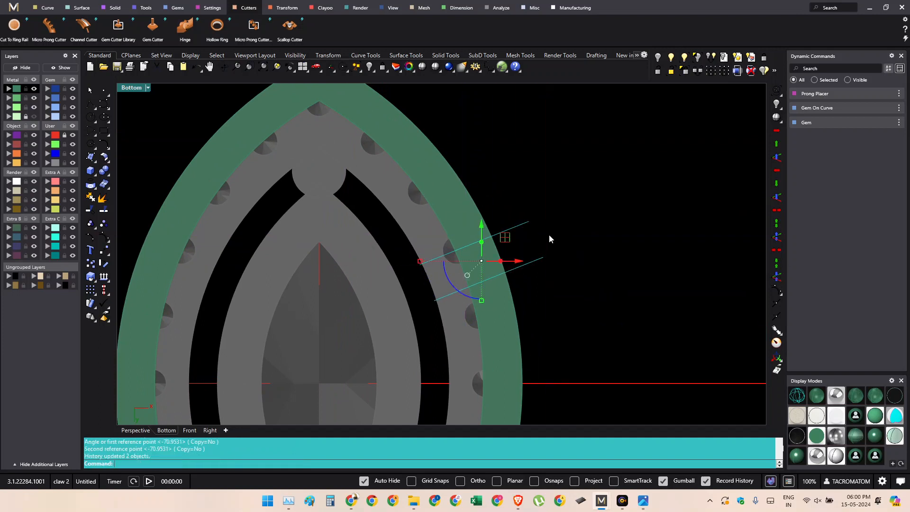
- Trim the copied rim with the three pairs of lines, keeping only the short segments between each pair
{"action": "scroll", "coordinate": [550, 238], "scroll_direction": "down", "scroll_amount": 5}
{"action": "key", "text": "ctrl+a"}
{"action": "scroll", "coordinate": [525, 252], "scroll_direction": "up", "scroll_amount": 3}
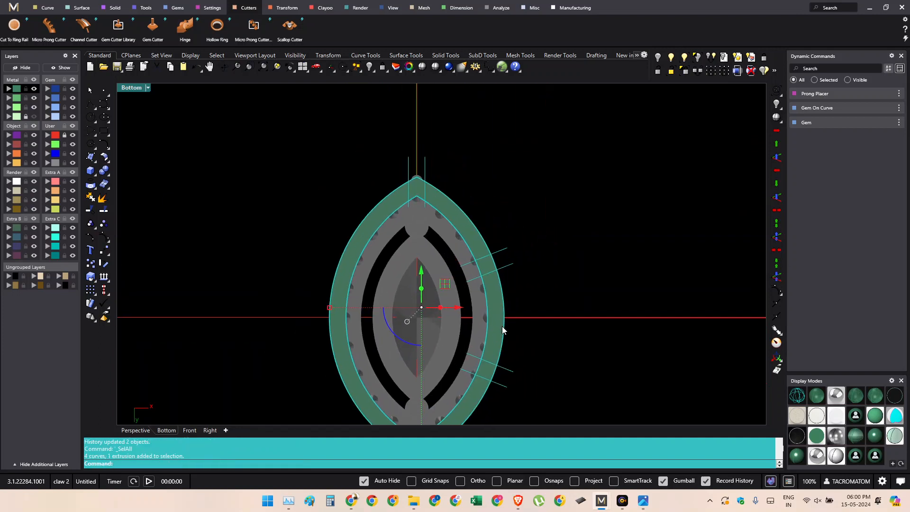
{"action": "right_click_drag", "start_coordinate": [507, 311], "coordinate": [501, 323]}
{"action": "type", "text": "tr"}
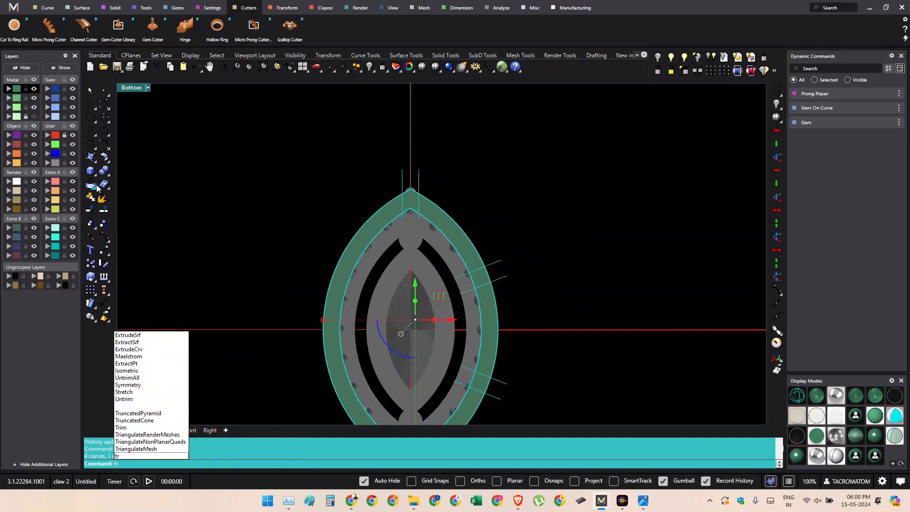
{"action": "key", "text": "Escape"}
{"action": "left_click", "coordinate": [93, 213]}
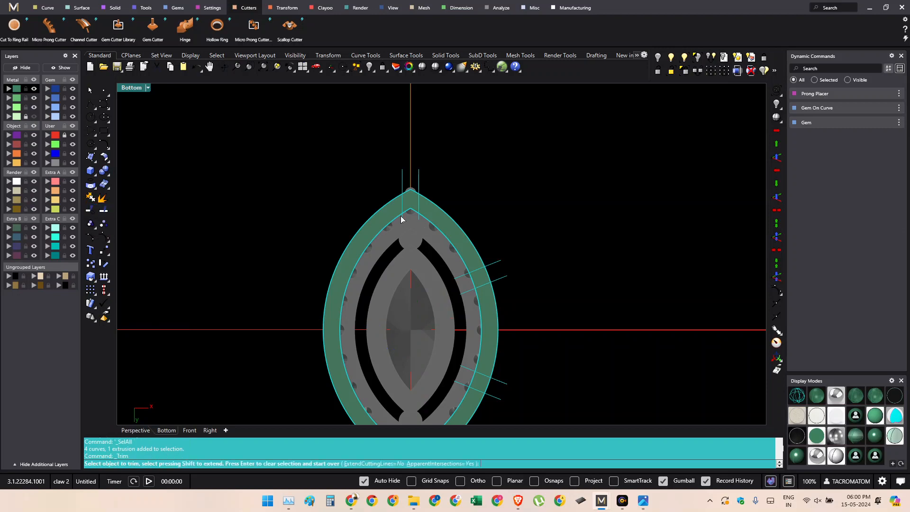
{"action": "right_click_drag", "start_coordinate": [486, 321], "coordinate": [467, 333]}
{"action": "right_click", "coordinate": [491, 274]}
- Cap the open ends of the three trimmed rim segments to make closed solids
{"action": "scroll", "coordinate": [484, 283], "scroll_direction": "up", "scroll_amount": 4}
{"action": "type", "text": "Cap"}
{"action": "key", "text": "Return"}
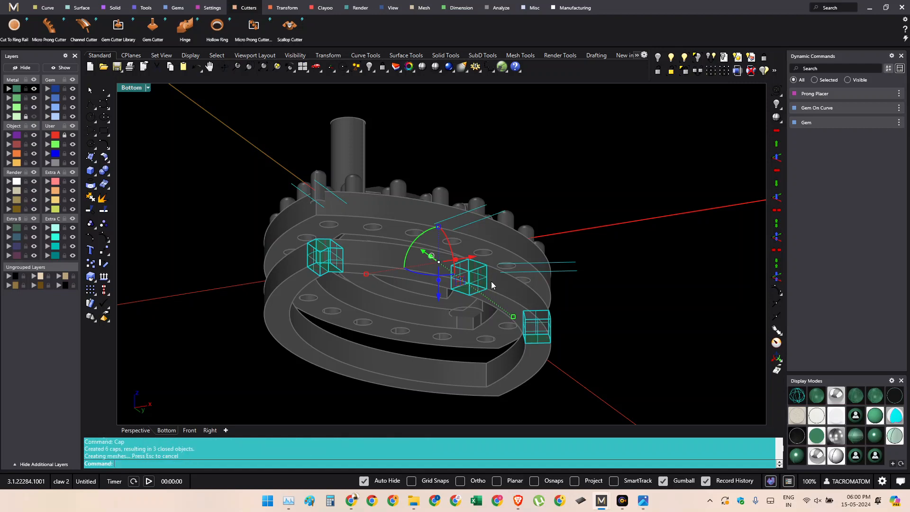
- Delete the six cutting lines, selecting them in the Front view
{"action": "right_click_drag", "start_coordinate": [493, 286], "coordinate": [565, 300]}
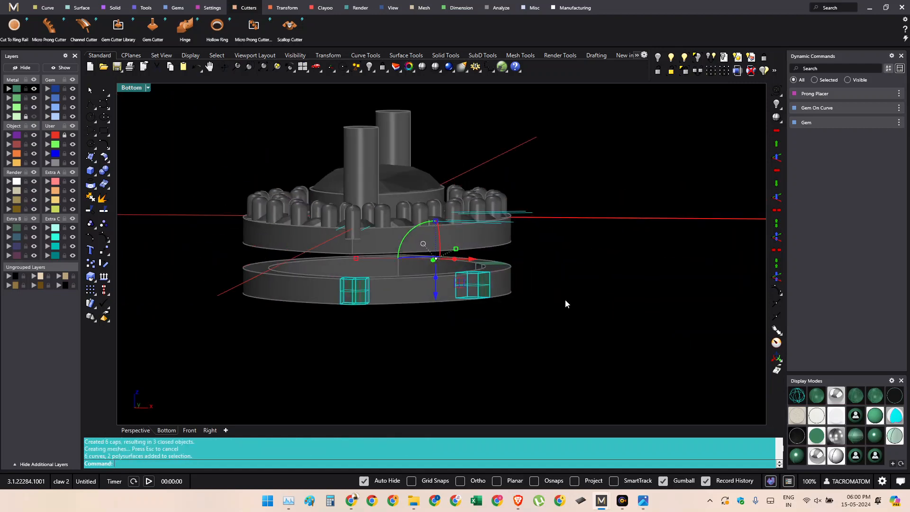
{"action": "key", "text": "F6"}
{"action": "left_click_drag", "start_coordinate": [565, 244], "coordinate": [306, 164]}
{"action": "right_click_drag", "start_coordinate": [413, 229], "coordinate": [405, 246]}
{"action": "key", "text": "Delete"}
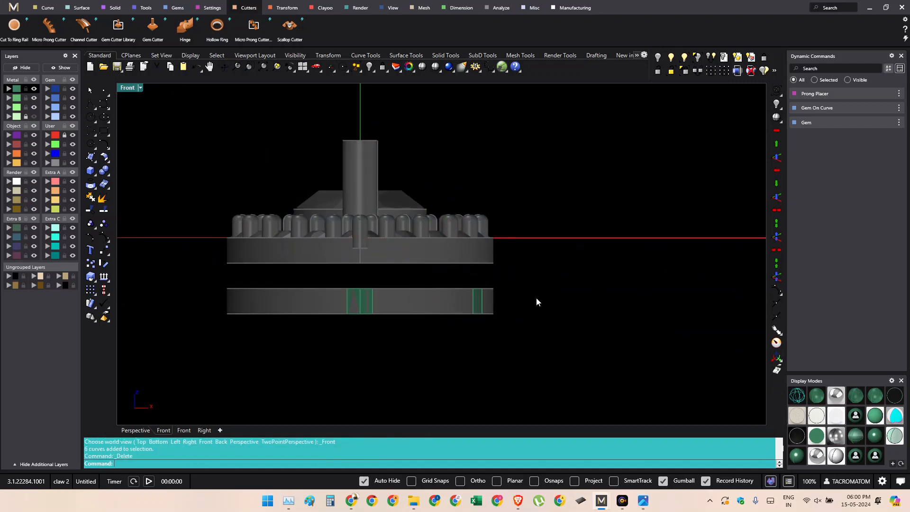
- Move the top faces of the three trimmed rim segments upward until they reach into the underside of the upper frame
{"action": "right_click_drag", "start_coordinate": [537, 299], "coordinate": [403, 296], "text": "ctrl+shift"}
{"action": "left_click_drag", "start_coordinate": [663, 252], "coordinate": [169, 340]}
{"action": "key", "text": "F7"}
{"action": "right_click_drag", "start_coordinate": [411, 306], "coordinate": [444, 313]}
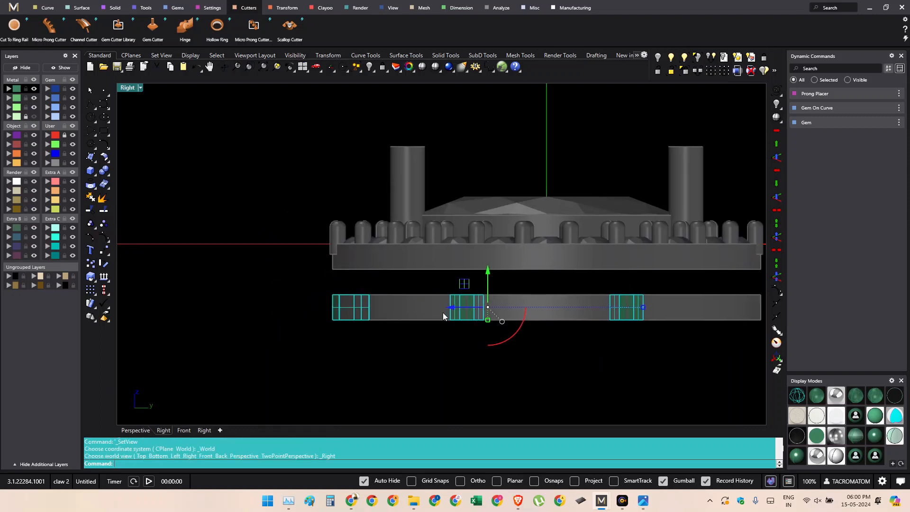
{"action": "left_click", "coordinate": [423, 361]}
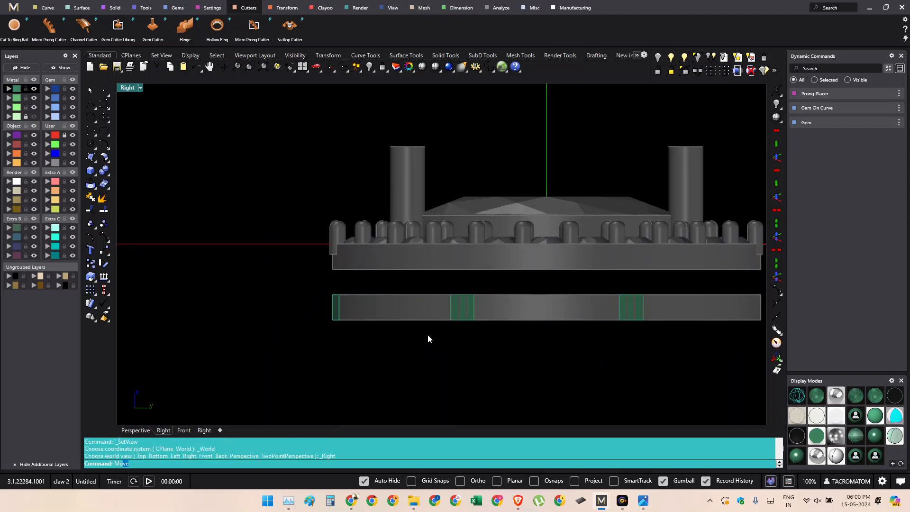
{"action": "key", "text": "Escape"}
{"action": "type", "text": "Move"}
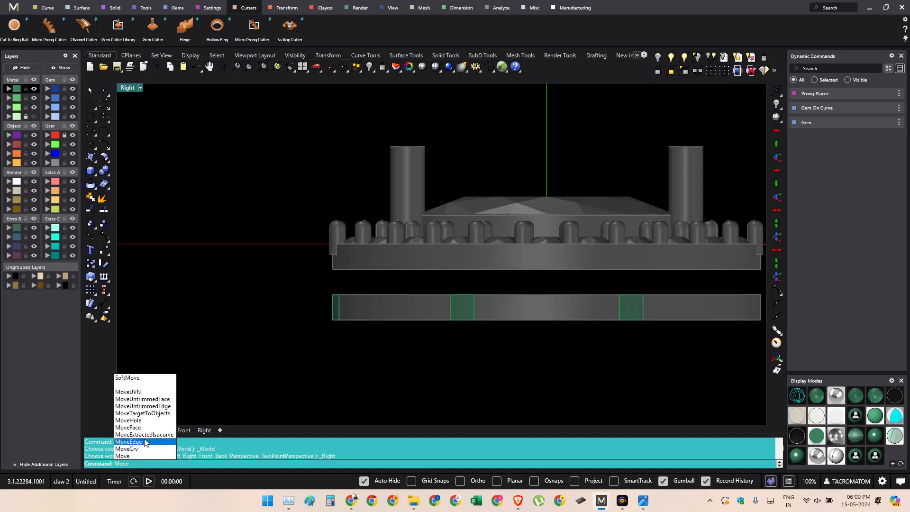
{"action": "left_click", "coordinate": [143, 430]}
{"action": "scroll", "coordinate": [647, 265], "scroll_direction": "up", "scroll_amount": 2}
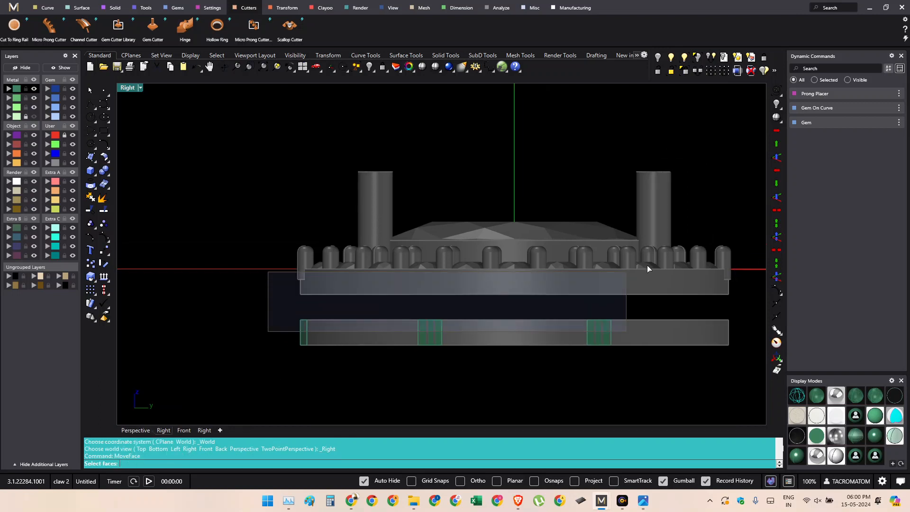
{"action": "scroll", "coordinate": [640, 280], "scroll_direction": "up", "scroll_amount": 2}
{"action": "right_click", "coordinate": [634, 287]}
{"action": "left_click", "coordinate": [596, 309]}
{"action": "left_click", "coordinate": [602, 262]}
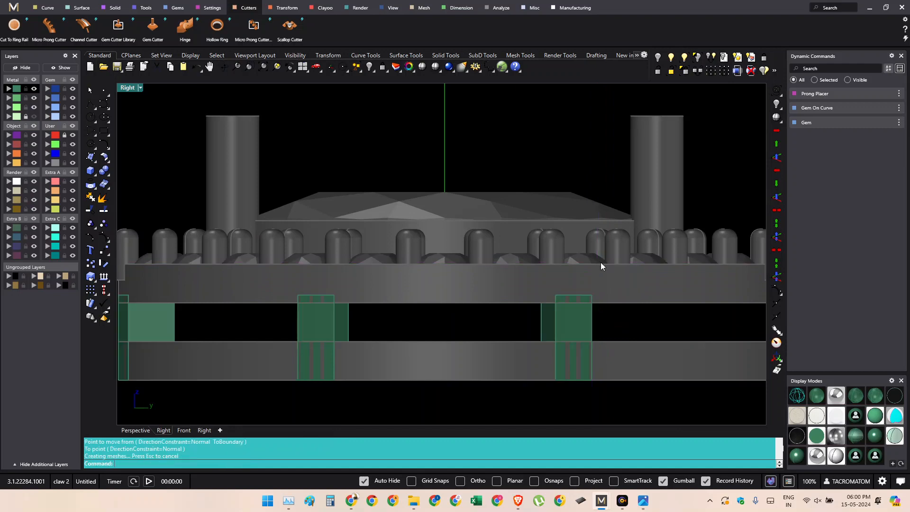
- Mirror the two side connector posts about the origin onto the opposite side of the rim in the Bottom view
{"action": "scroll", "coordinate": [515, 245], "scroll_direction": "down", "scroll_amount": 4}
{"action": "right_click_drag", "start_coordinate": [507, 246], "coordinate": [528, 261]}
{"action": "right_click_drag", "start_coordinate": [552, 320], "coordinate": [538, 242]}
{"action": "key", "text": "F6"}
{"action": "left_click_drag", "start_coordinate": [555, 166], "coordinate": [446, 354]}
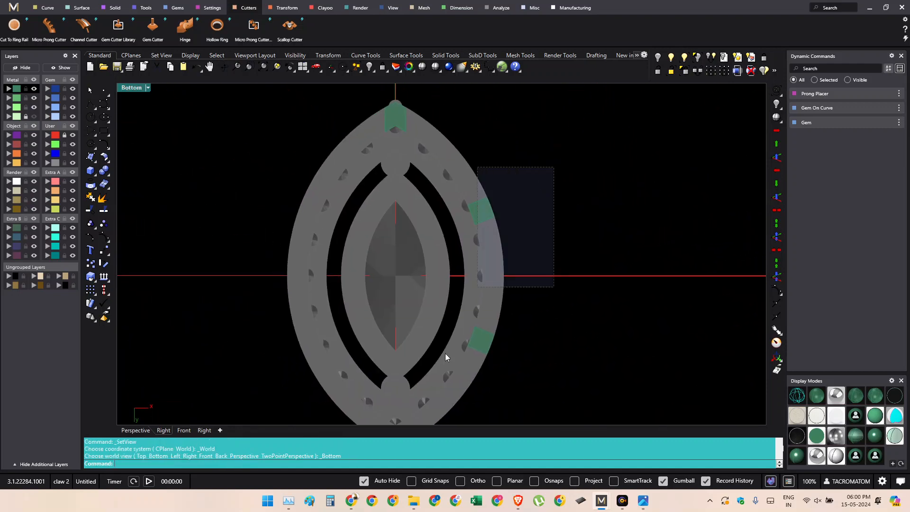
{"action": "right_click_drag", "start_coordinate": [455, 322], "coordinate": [491, 286]}
{"action": "type", "text": "mi"}
{"action": "key", "text": "Return"}
{"action": "type", "text": "0"}
{"action": "key", "text": "Return"}
{"action": "scroll", "coordinate": [479, 291], "scroll_direction": "down", "scroll_amount": 4}
{"action": "left_click", "coordinate": [447, 151]}
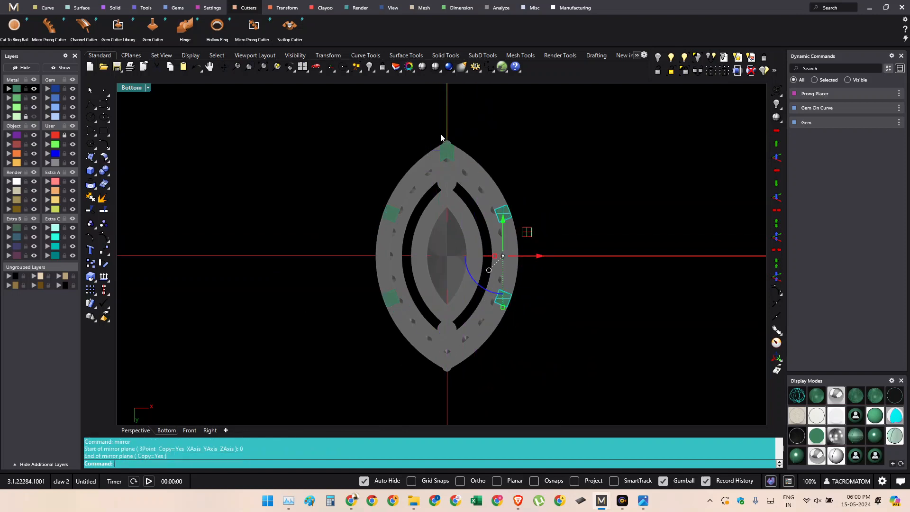
- Mirror the connector post at the pointed tip about the origin to the opposite tip of the rim
{"action": "left_click_drag", "start_coordinate": [531, 126], "coordinate": [386, 230]}
{"action": "left_click", "coordinate": [446, 158]}
{"action": "key", "text": "Return"}
{"action": "right_click_drag", "start_coordinate": [493, 201], "coordinate": [464, 219]}
{"action": "type", "text": "0"}
{"action": "key", "text": "Return"}
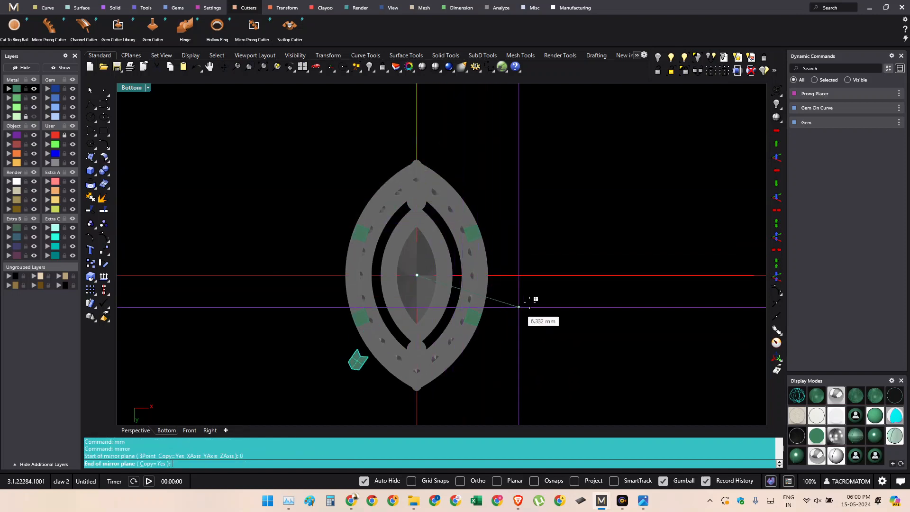
{"action": "left_click", "coordinate": [549, 290], "text": "shift"}
{"action": "left_click", "coordinate": [553, 290]}
- Select all the connector posts and group them
{"action": "right_click_drag", "start_coordinate": [553, 291], "coordinate": [506, 343], "text": "ctrl+shift"}
{"action": "key", "text": "ctrl+a"}
{"action": "key", "text": "ctrl+g"}
{"action": "key", "text": "ctrl+g"}
- Unlock all the locked pendant parts and group every object together
{"action": "left_click", "coordinate": [684, 71]}
{"action": "left_click", "coordinate": [469, 273]}
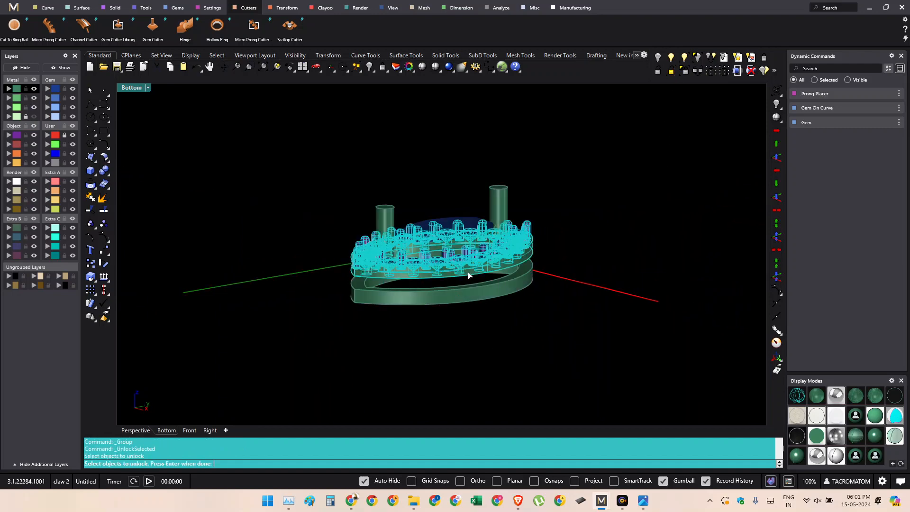
{"action": "left_click", "coordinate": [463, 261]}
{"action": "left_click_drag", "start_coordinate": [289, 370], "coordinate": [591, 99]}
{"action": "key", "text": "Return"}
{"action": "key", "text": "ctrl+a"}
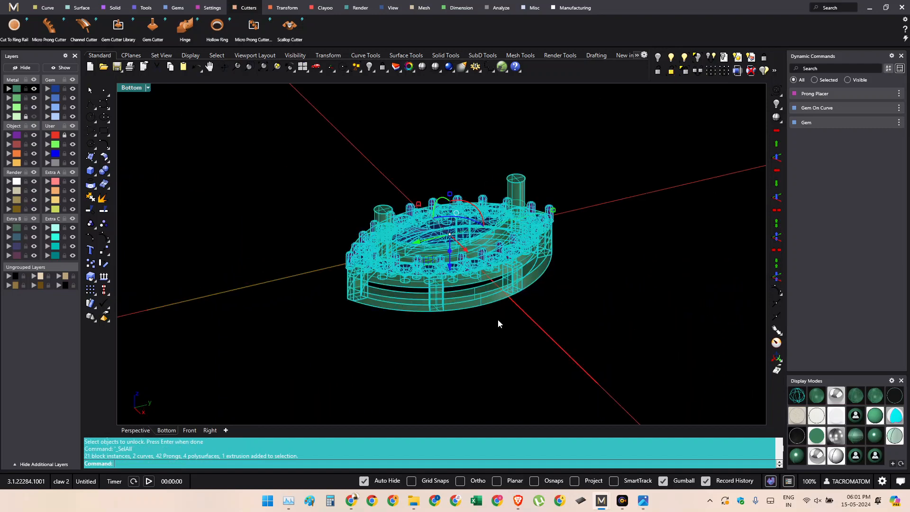
{"action": "key", "text": "ctrl+g"}
- Show the hidden layer holding the reference photo behind the pendant in the Top view
{"action": "right_click_drag", "start_coordinate": [528, 354], "coordinate": [446, 308], "text": "ctrl+shift"}
{"action": "key", "text": "F5"}
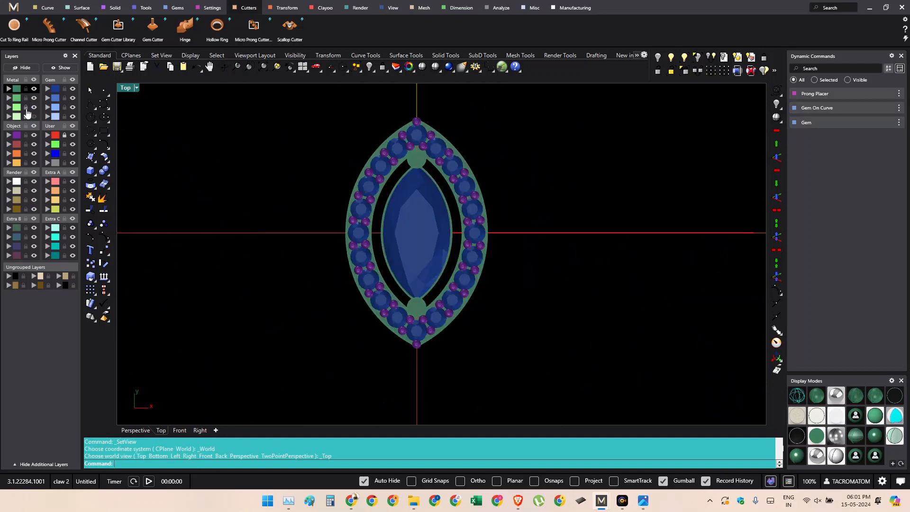
{"action": "left_click", "coordinate": [33, 118]}
{"action": "right_click_drag", "start_coordinate": [420, 168], "coordinate": [462, 274]}
{"action": "scroll", "coordinate": [463, 274], "scroll_direction": "down", "scroll_amount": 6}
{"action": "right_click_drag", "start_coordinate": [326, 193], "coordinate": [393, 235]}
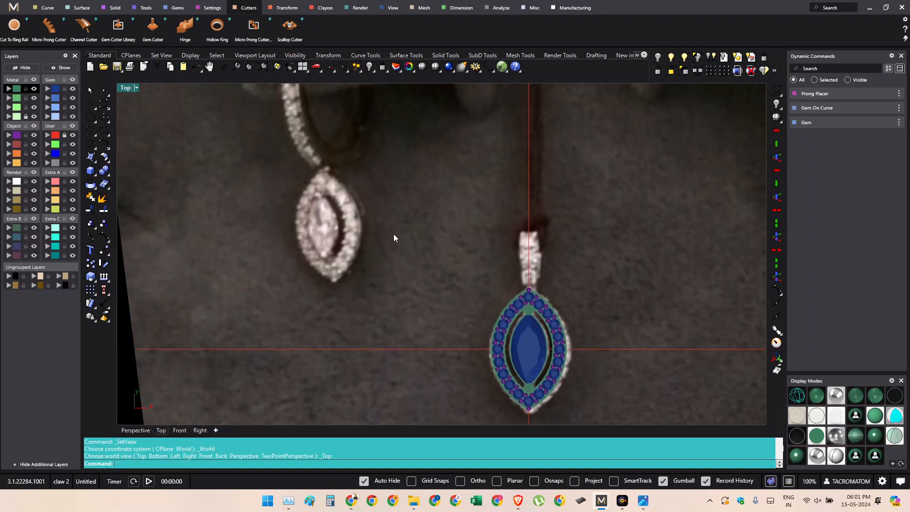
{"action": "right_click_drag", "start_coordinate": [527, 289], "coordinate": [513, 297]}
{"action": "scroll", "coordinate": [513, 297], "scroll_direction": "down", "scroll_amount": 2}
{"action": "right_click_drag", "start_coordinate": [358, 221], "coordinate": [386, 237]}
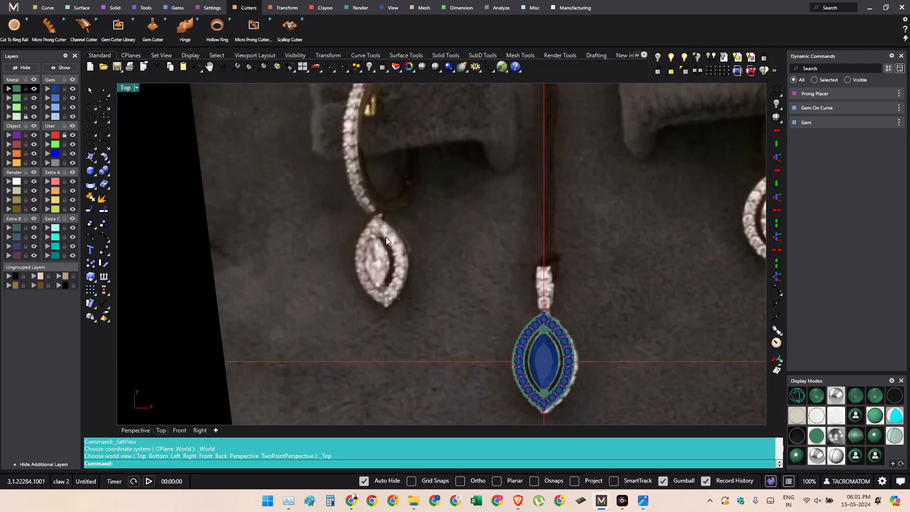
{"action": "scroll", "coordinate": [386, 238], "scroll_direction": "up", "scroll_amount": 2}
{"action": "right_click_drag", "start_coordinate": [584, 376], "coordinate": [516, 299]}
- Measure the height of the left earring's diamond hoop in the reference photo with an aligned dimension
{"action": "key", "text": "ctrl+a"}
{"action": "right_click_drag", "start_coordinate": [543, 262], "coordinate": [493, 296]}
{"action": "left_click", "coordinate": [527, 309]}
{"action": "key", "text": "ctrl+a"}
{"action": "left_click", "coordinate": [398, 279]}
{"action": "right_click_drag", "start_coordinate": [294, 195], "coordinate": [437, 333]}
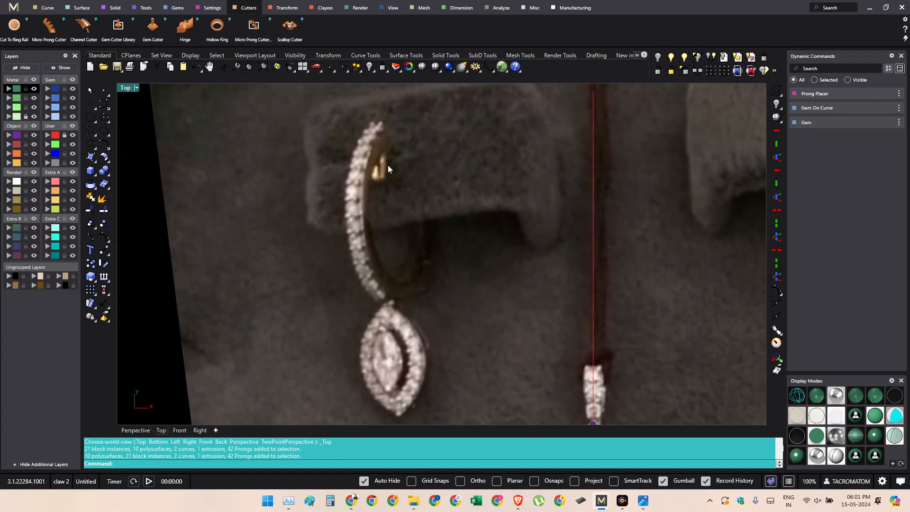
{"action": "right_click_drag", "start_coordinate": [384, 131], "coordinate": [402, 188]}
{"action": "type", "text": "da"}
{"action": "key", "text": "Return"}
{"action": "left_click", "coordinate": [401, 179]}
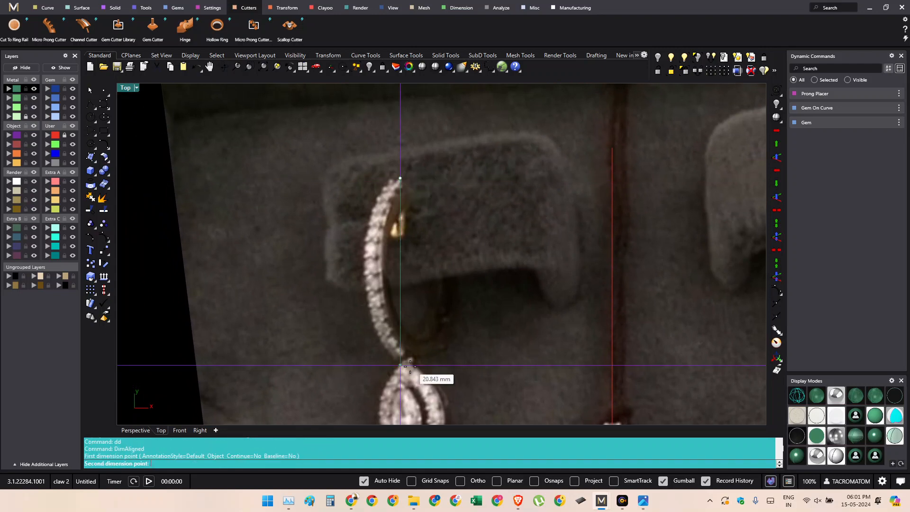
{"action": "left_click", "coordinate": [403, 357], "text": "shift"}
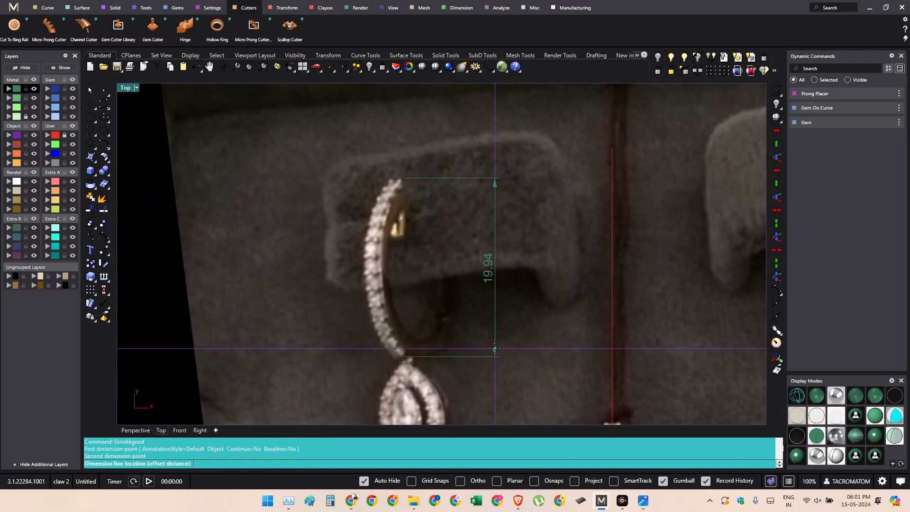
{"action": "key", "text": "Escape"}
- Group the complete pendant and hide it
{"action": "scroll", "coordinate": [505, 353], "scroll_direction": "down", "scroll_amount": 2}
{"action": "right_click_drag", "start_coordinate": [519, 372], "coordinate": [432, 230]}
{"action": "left_click", "coordinate": [527, 336]}
{"action": "right_click_drag", "start_coordinate": [520, 356], "coordinate": [447, 304]}
{"action": "scroll", "coordinate": [478, 308], "scroll_direction": "up", "scroll_amount": 3}
{"action": "key", "text": "ctrl+g"}
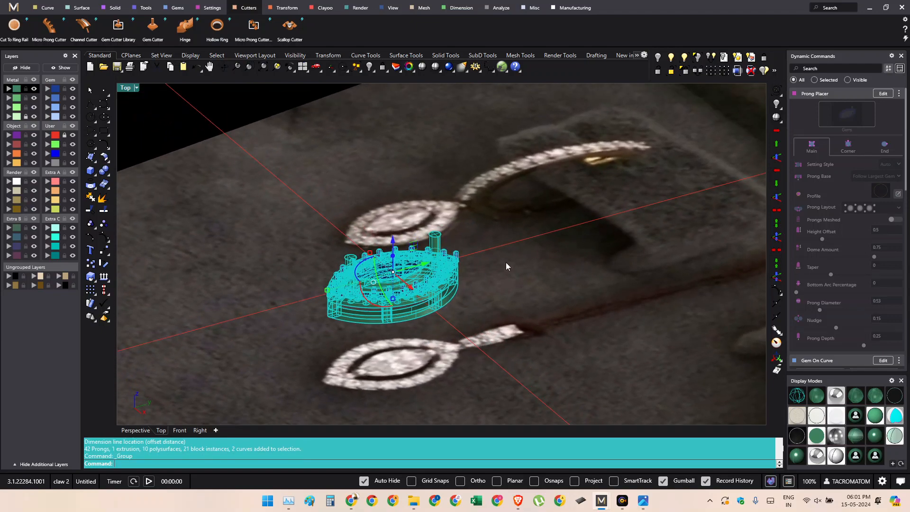
{"action": "key", "text": "ctrl+h"}
- Save the model file with the reference photo shown in the Top view
{"action": "right_click_drag", "start_coordinate": [489, 281], "coordinate": [492, 328], "text": "ctrl+shift"}
{"action": "key", "text": "ctrl+F1"}
{"action": "scroll", "coordinate": [515, 289], "scroll_direction": "down", "scroll_amount": 4}
{"action": "left_click", "coordinate": [116, 68]}
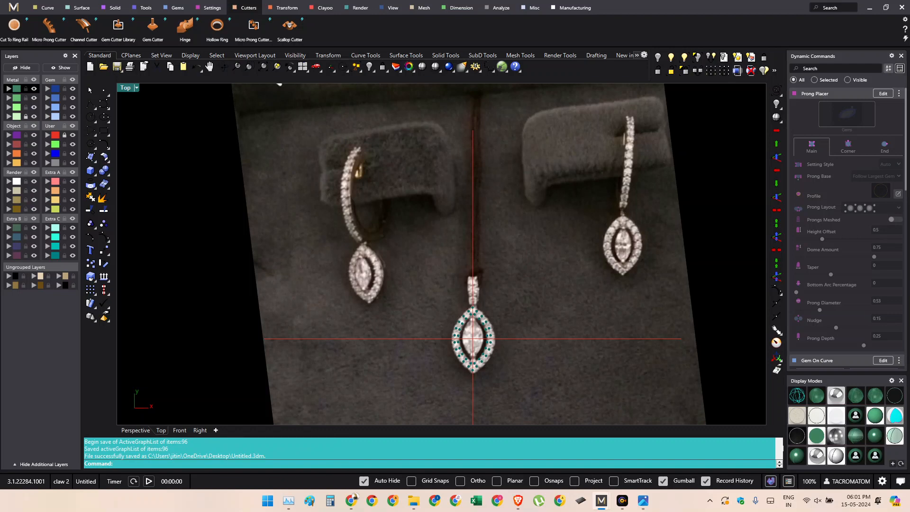
{"action": "right_click_drag", "start_coordinate": [512, 258], "coordinate": [438, 264]}
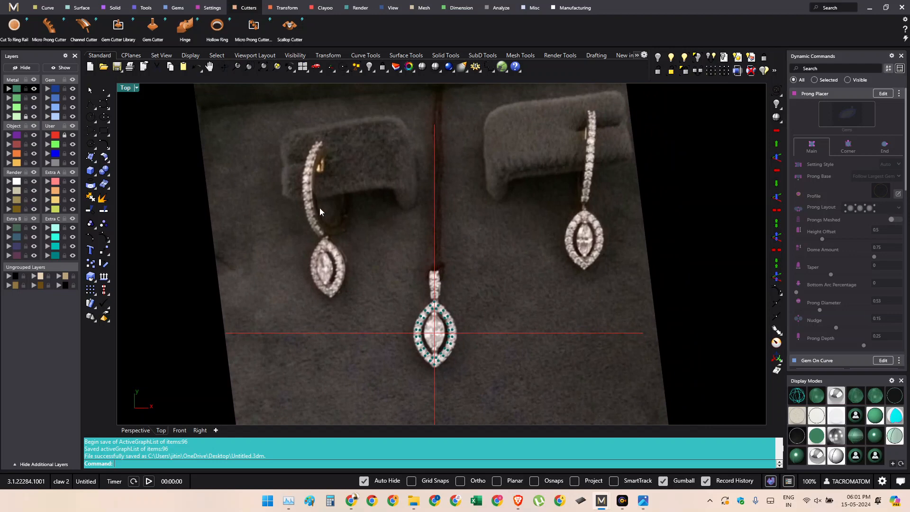
{"action": "scroll", "coordinate": [321, 212], "scroll_direction": "up", "scroll_amount": 6}
{"action": "type", "text": "da"}
{"action": "key", "text": "Return"}
{"action": "left_click", "coordinate": [327, 260]}
{"action": "key", "text": "Escape"}
- Re-measure the left earring's hoop vertically, from the tip of its marquise drop to the hoop's upper end
{"action": "right_click_drag", "start_coordinate": [329, 197], "coordinate": [348, 287]}
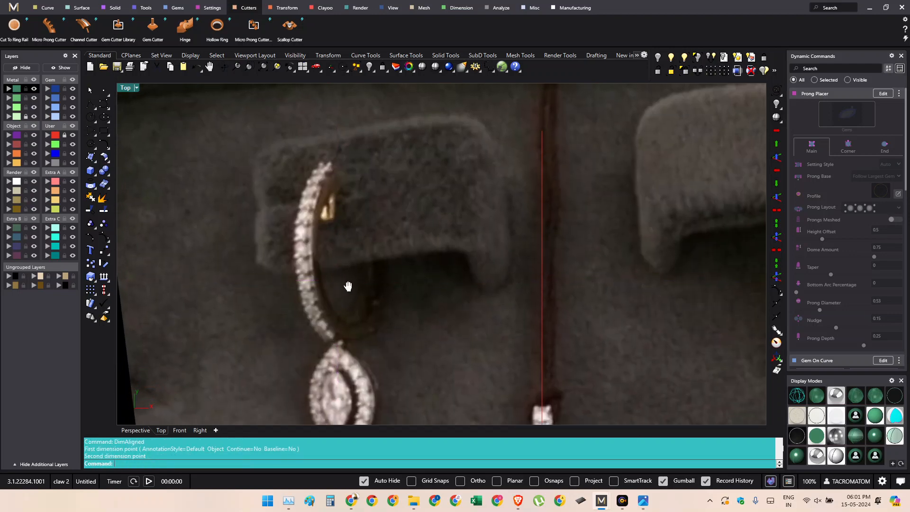
{"action": "type", "text": "dd"}
{"action": "key", "text": "Return"}
{"action": "left_click", "coordinate": [340, 343]}
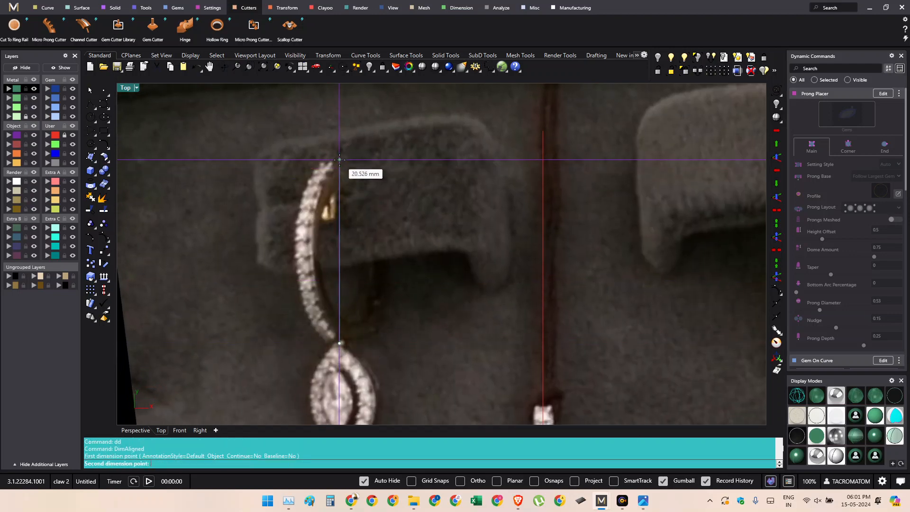
{"action": "left_click", "coordinate": [339, 160]}
{"action": "scroll", "coordinate": [393, 239], "scroll_direction": "up", "scroll_amount": 3}
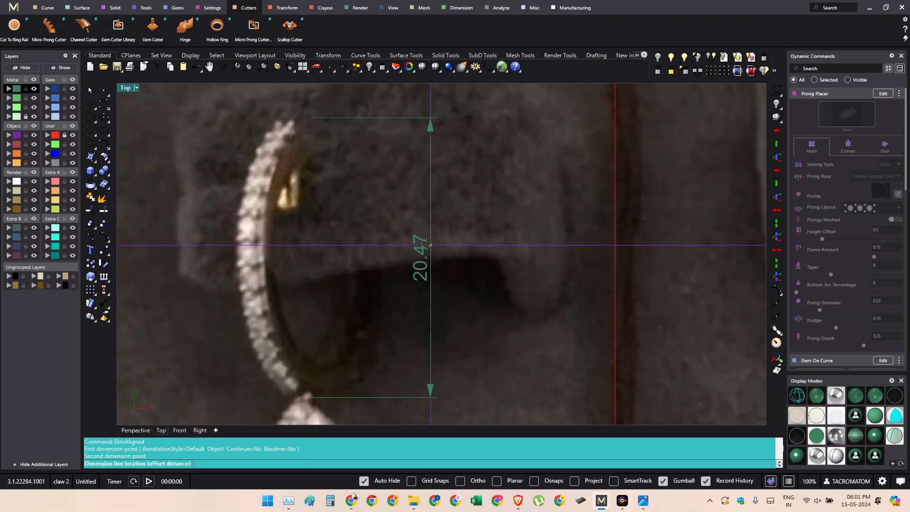
{"action": "scroll", "coordinate": [431, 245], "scroll_direction": "down", "scroll_amount": 6}
{"action": "key", "text": "Escape"}
- Draw a circle 20 mm in diameter centred on the origin in the Right view
{"action": "right_click_drag", "start_coordinate": [482, 299], "coordinate": [471, 206]}
{"action": "scroll", "coordinate": [471, 206], "scroll_direction": "down", "scroll_amount": 4}
{"action": "right_click_drag", "start_coordinate": [517, 304], "coordinate": [501, 319]}
{"action": "key", "text": "F7"}
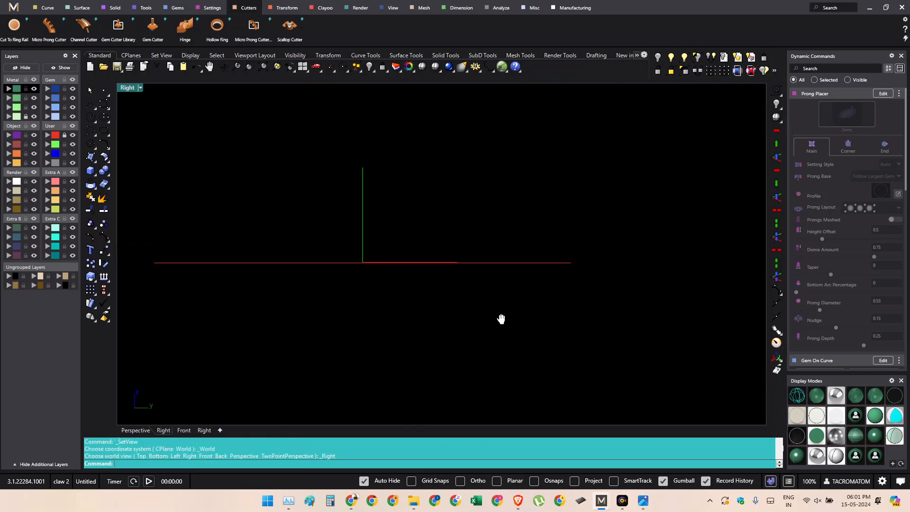
{"action": "type", "text": "cc"}
{"action": "key", "text": "Return"}
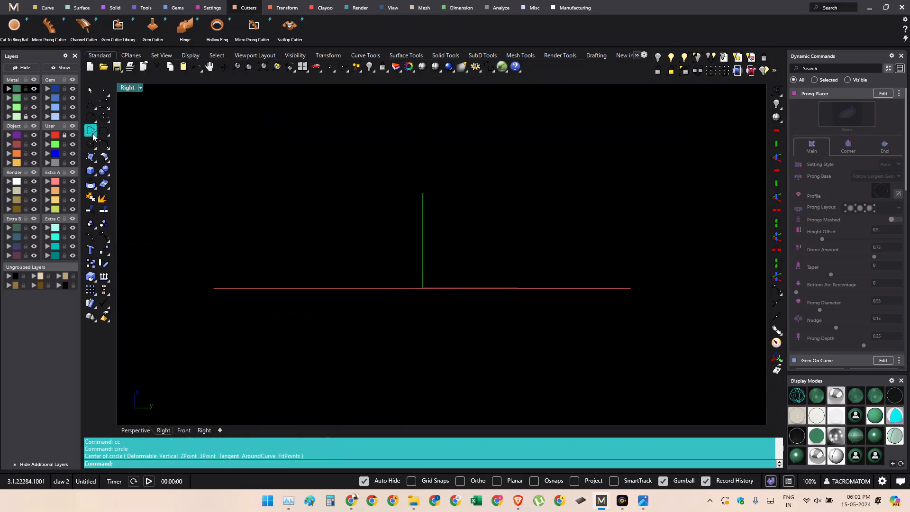
{"action": "left_click", "coordinate": [90, 118]}
{"action": "type", "text": "0"}
{"action": "key", "text": "Return"}
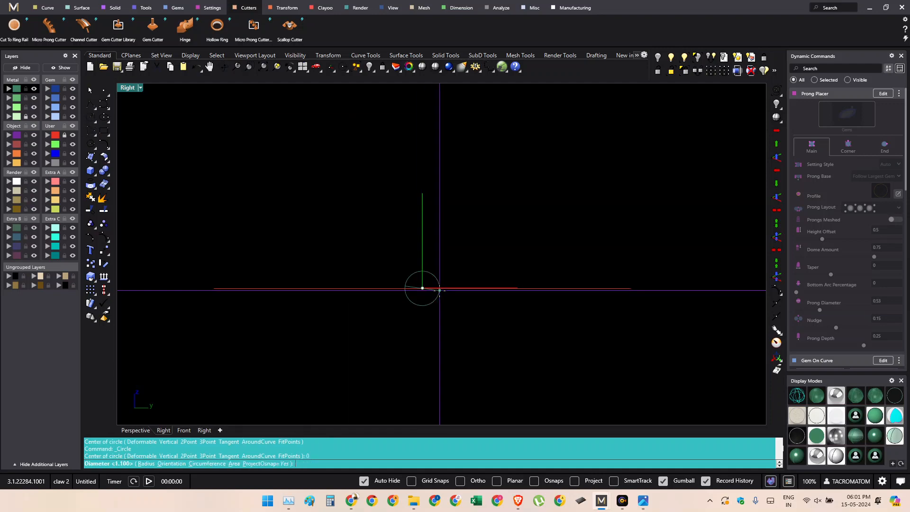
{"action": "key", "text": "Return"}
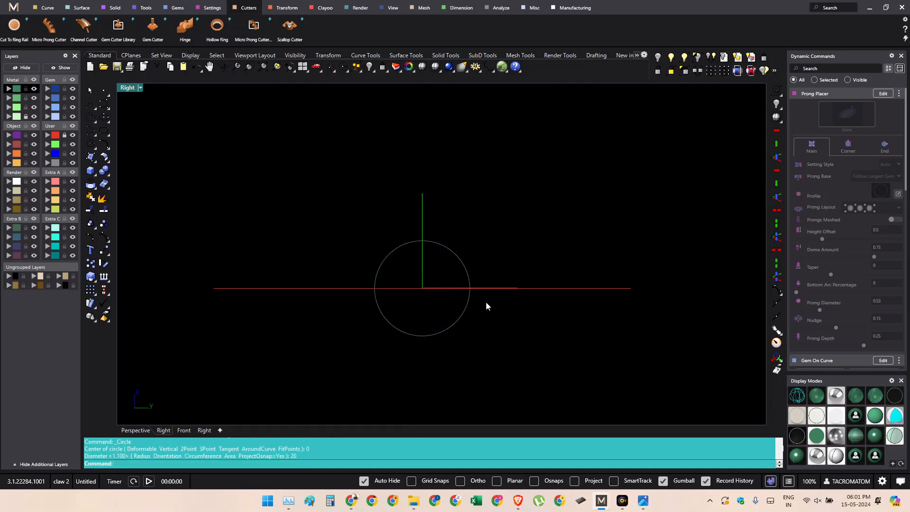
- Offset the 20 mm circle inward by 1.9 mm in the Right view
{"action": "scroll", "coordinate": [442, 287], "scroll_direction": "up", "scroll_amount": 4}
{"action": "right_click_drag", "start_coordinate": [437, 286], "coordinate": [451, 242], "text": "ctrl+shift"}
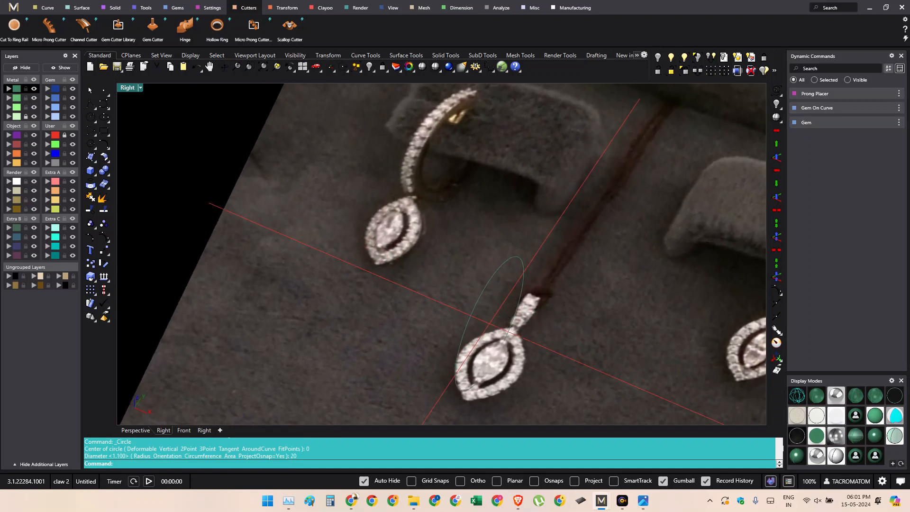
{"action": "right_click_drag", "start_coordinate": [453, 316], "coordinate": [578, 308], "text": "ctrl+shift"}
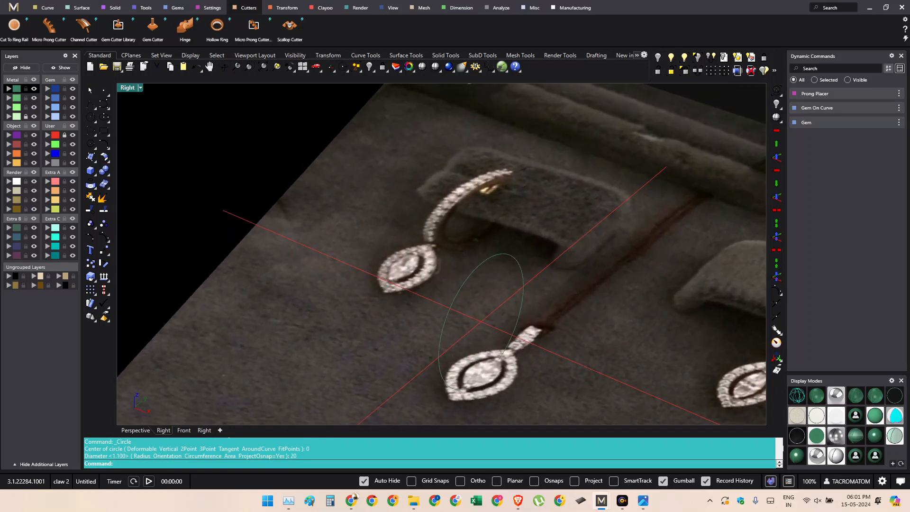
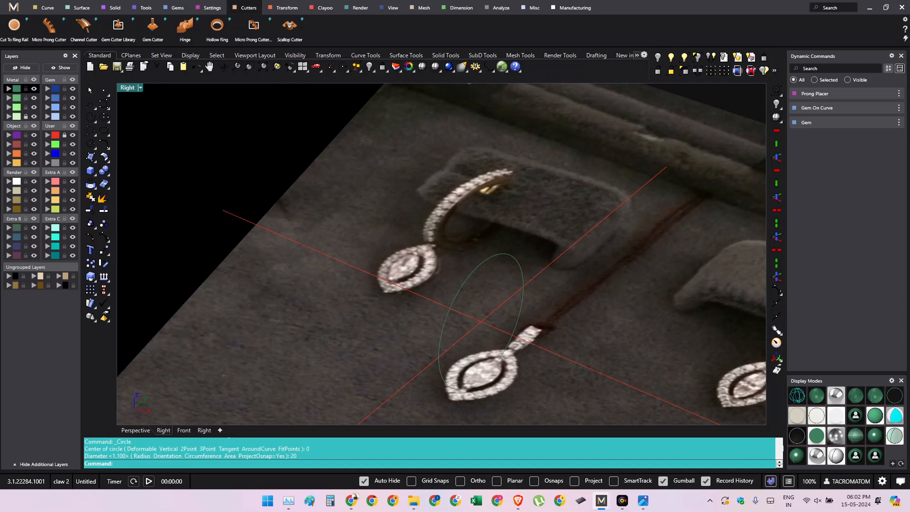
{"action": "right_click_drag", "start_coordinate": [431, 290], "coordinate": [454, 255]}
{"action": "left_click", "coordinate": [522, 293]}
{"action": "key", "text": "F7"}
{"action": "scroll", "coordinate": [436, 241], "scroll_direction": "up", "scroll_amount": 6}
{"action": "type", "text": "O"}
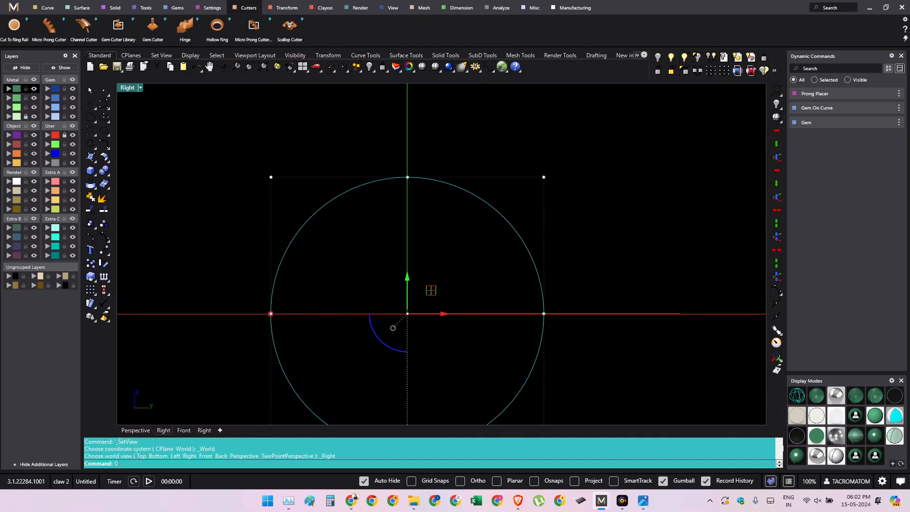
{"action": "type", "text": "ffset"}
{"action": "key", "text": "Return"}
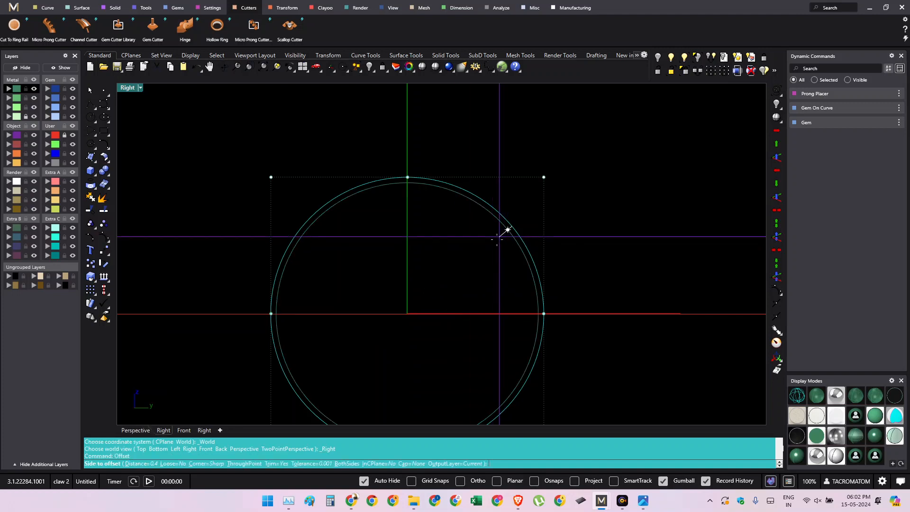
{"action": "right_click_drag", "start_coordinate": [492, 239], "coordinate": [475, 241]}
{"action": "type", "text": "1.9"}
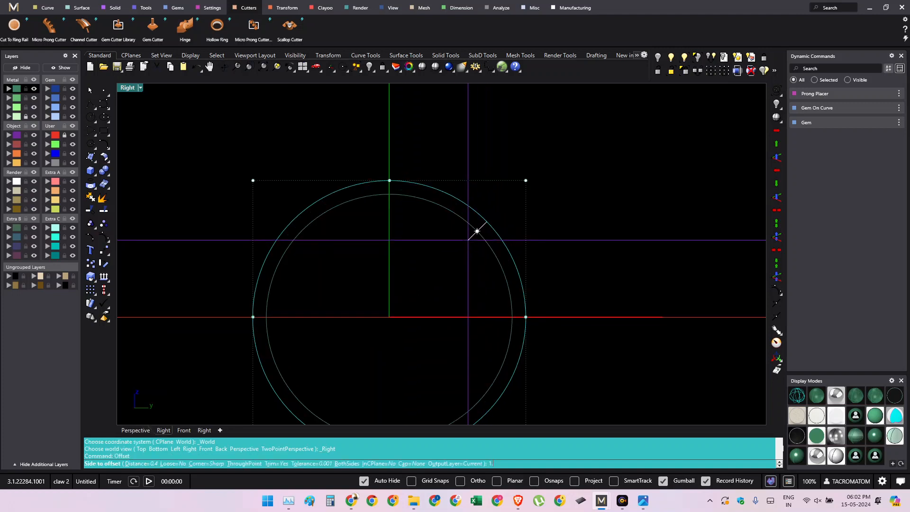
{"action": "key", "text": "Return"}
{"action": "left_click", "coordinate": [469, 240]}
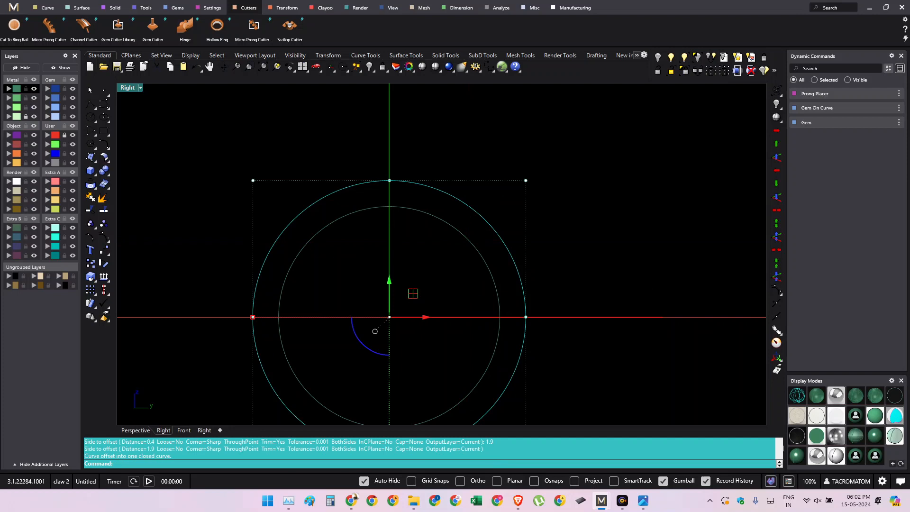
- Delete the inner circle offset by 1.9 mm
{"action": "right_click_drag", "start_coordinate": [480, 230], "coordinate": [484, 224]}
{"action": "left_click", "coordinate": [473, 232]}
{"action": "mouse_move", "coordinate": [465, 255]}
{"action": "right_mouse_down"}
{"action": "mouse_move", "coordinate": [464, 265]}
{"action": "mouse_move", "coordinate": [496, 235]}
{"action": "mouse_move", "coordinate": [480, 247]}
{"action": "right_mouse_up"}
{"action": "key", "text": "Delete"}
- Offset the 20 mm circle inward by 2.1 mm
{"action": "left_click", "coordinate": [508, 245]}
{"action": "type", "text": "O"}
{"action": "key", "text": "Return"}
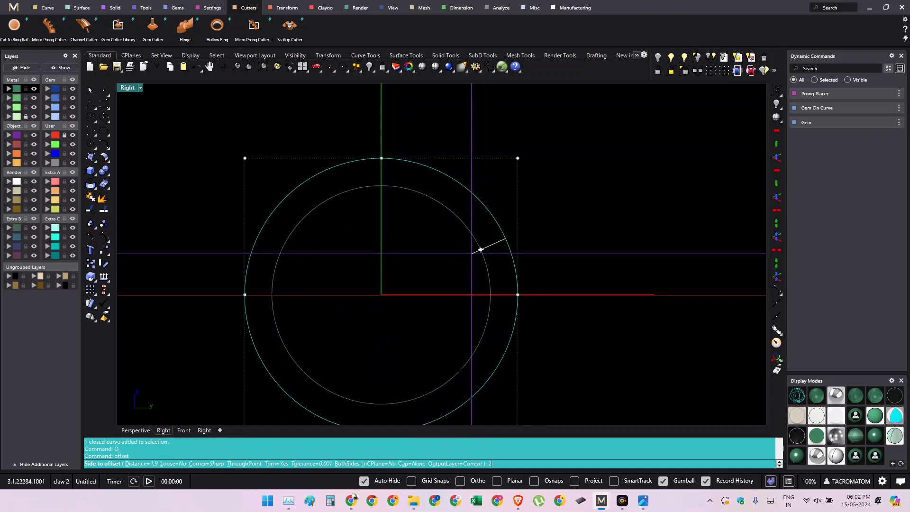
{"action": "type", "text": "2.1"}
{"action": "key", "text": "Return"}
{"action": "left_click", "coordinate": [471, 254]}
{"action": "right_click_drag", "start_coordinate": [592, 268], "coordinate": [613, 251]}
{"action": "left_click", "coordinate": [613, 252]}
- Measure the radial gap between the two concentric circles at their upper quadrants in the Right view without keeping a dimension
{"action": "right_click_drag", "start_coordinate": [383, 226], "coordinate": [526, 275], "text": "ctrl+shift"}
{"action": "right_click_drag", "start_coordinate": [526, 275], "coordinate": [369, 256]}
{"action": "right_click_drag", "start_coordinate": [369, 256], "coordinate": [576, 275], "text": "ctrl+shift"}
{"action": "left_click_drag", "start_coordinate": [585, 192], "coordinate": [467, 313]}
{"action": "right_click_drag", "start_coordinate": [441, 308], "coordinate": [331, 213], "text": "ctrl+shift"}
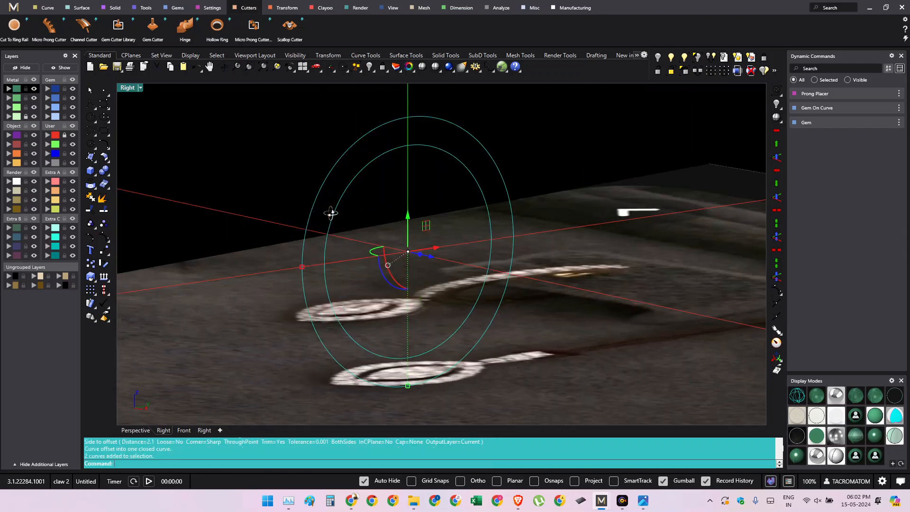
{"action": "key", "text": "ctrl+F3"}
{"action": "right_click_drag", "start_coordinate": [412, 199], "coordinate": [415, 264]}
{"action": "scroll", "coordinate": [416, 263], "scroll_direction": "up", "scroll_amount": 4}
{"action": "type", "text": "da"}
{"action": "key", "text": "Return"}
{"action": "left_click", "coordinate": [426, 258]}
{"action": "left_click", "coordinate": [425, 214]}
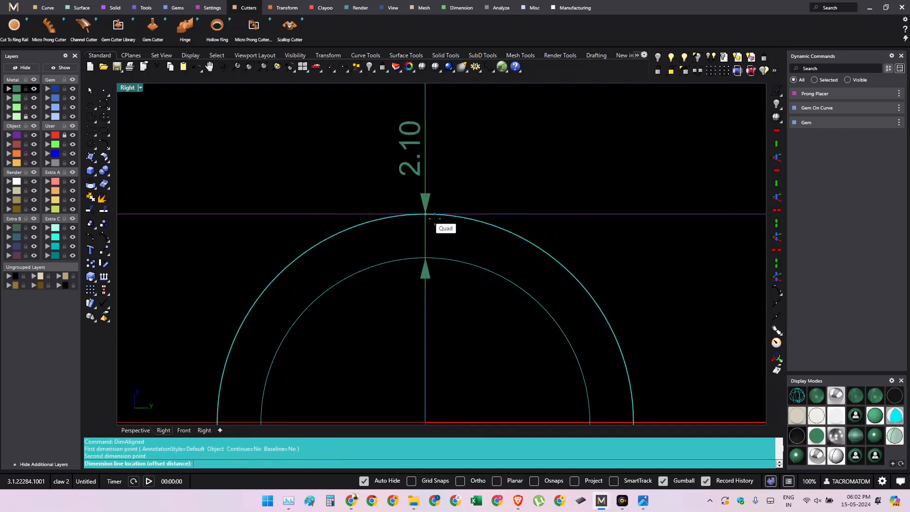
{"action": "key", "text": "Escape"}
{"action": "scroll", "coordinate": [602, 239], "scroll_direction": "down", "scroll_amount": 4}
{"action": "right_click_drag", "start_coordinate": [593, 256], "coordinate": [543, 190]}
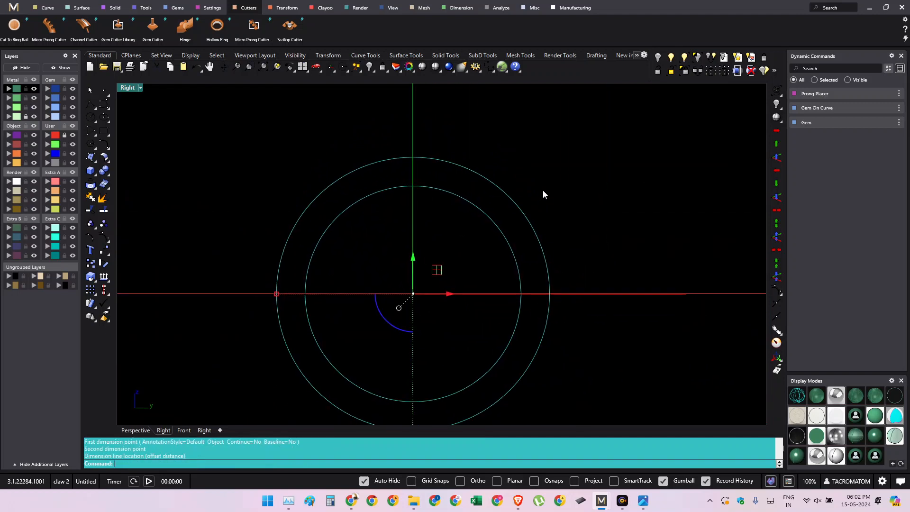
{"action": "key", "text": "Escape"}
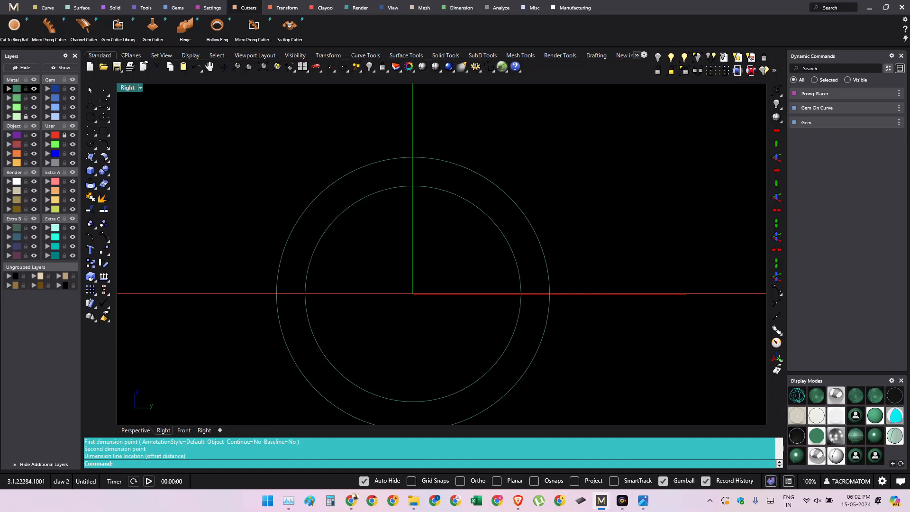
- Extrude both concentric circles together as a capped solid on both sides by 1.05 mm, working out 2.1 ÷ 2 in Calculator
{"action": "right_click_drag", "start_coordinate": [490, 251], "coordinate": [539, 199]}
{"action": "key", "text": "ctrl+a"}
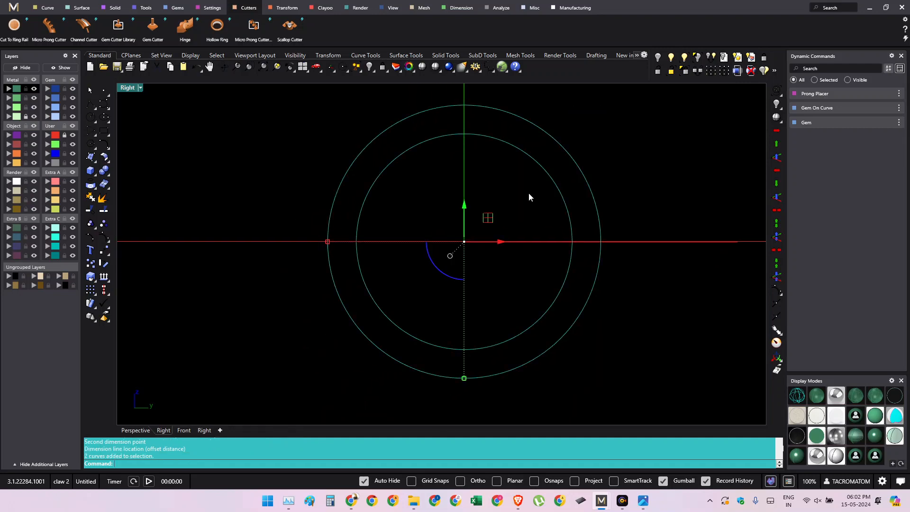
{"action": "right_click_drag", "start_coordinate": [430, 236], "coordinate": [410, 235], "text": "ctrl+shift"}
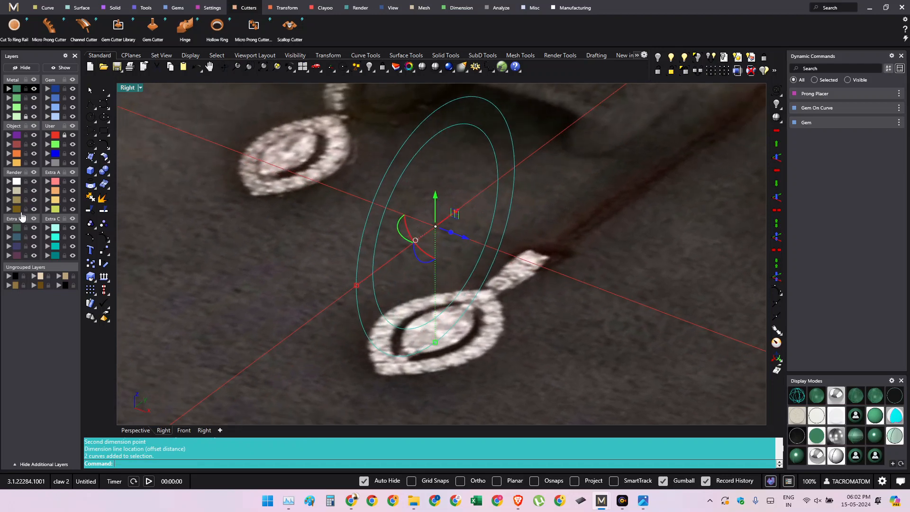
{"action": "left_click", "coordinate": [97, 178]}
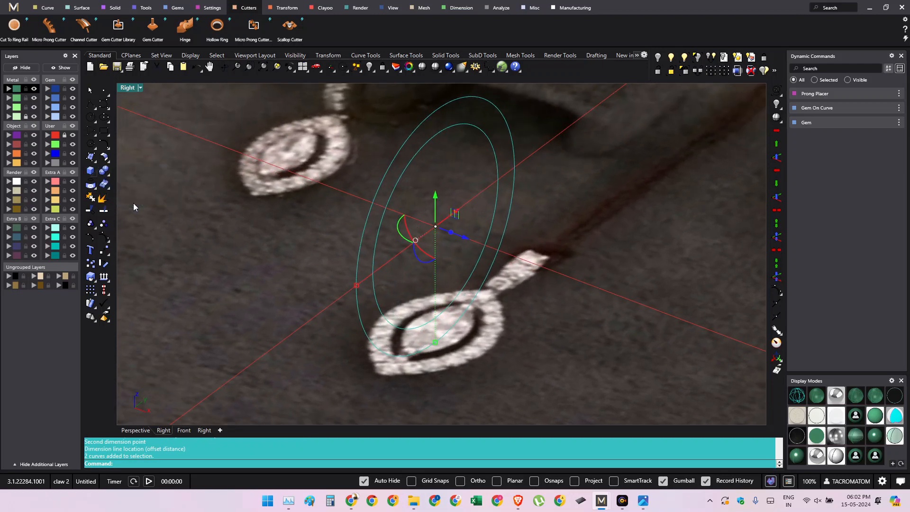
{"action": "left_click", "coordinate": [133, 208]}
{"action": "right_click_drag", "start_coordinate": [433, 248], "coordinate": [470, 263], "text": "ctrl+shift"}
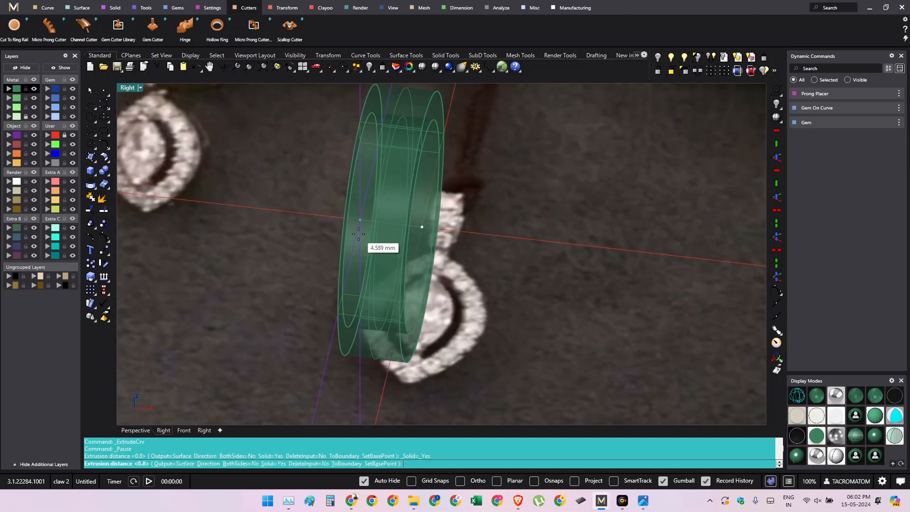
{"action": "type", "text": "b"}
{"action": "key", "text": "Return"}
{"action": "mouse_move", "coordinate": [359, 233]}
{"action": "right_mouse_down", "text": "ctrl+shift"}
{"action": "mouse_move", "coordinate": [348, 216]}
{"action": "mouse_move", "coordinate": [365, 235]}
{"action": "right_mouse_up", "text": "ctrl+shift"}
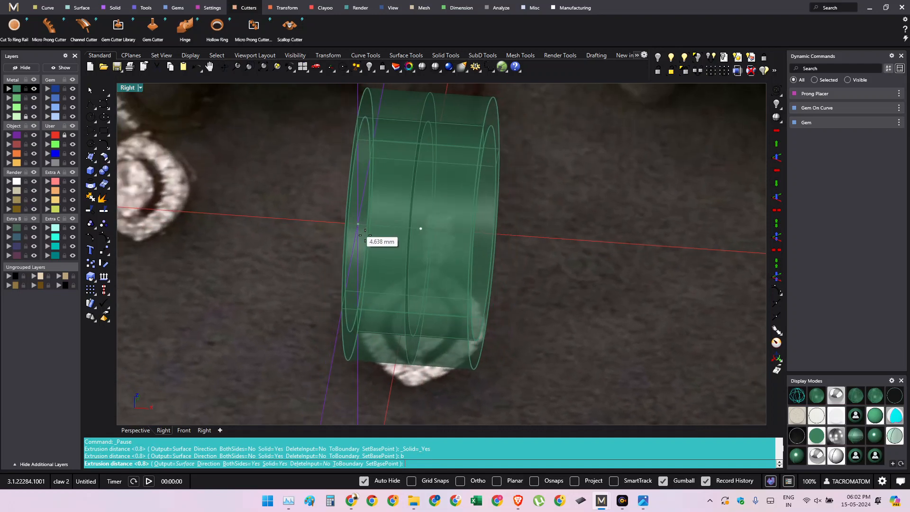
{"action": "left_click", "coordinate": [331, 501]}
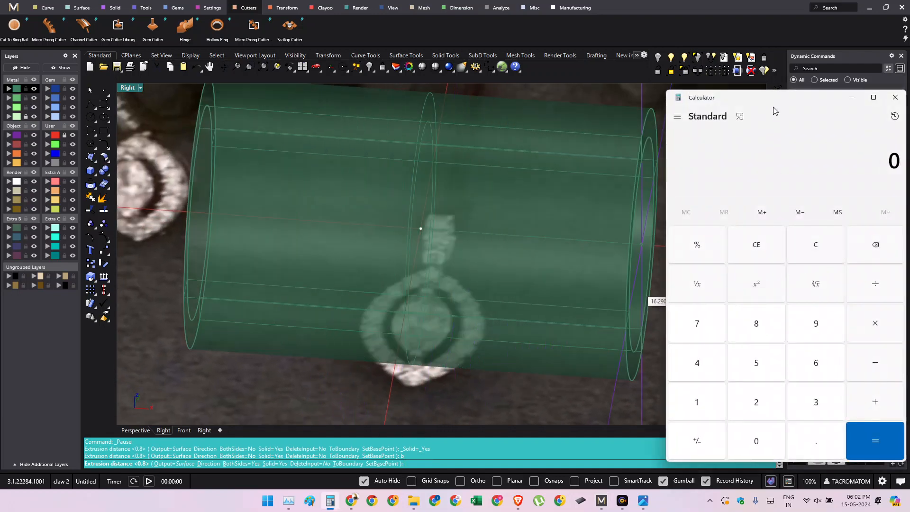
{"action": "left_click_drag", "start_coordinate": [778, 99], "coordinate": [547, 55]}
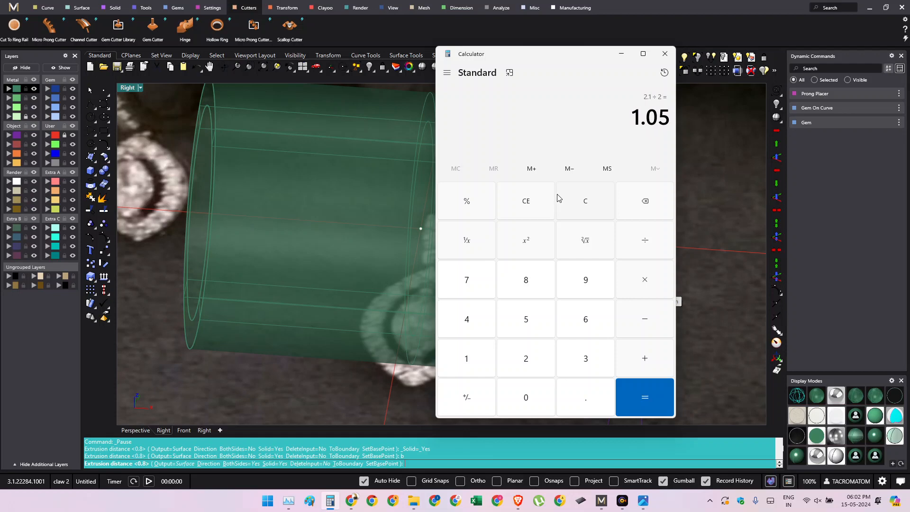
{"action": "left_click", "coordinate": [622, 56]}
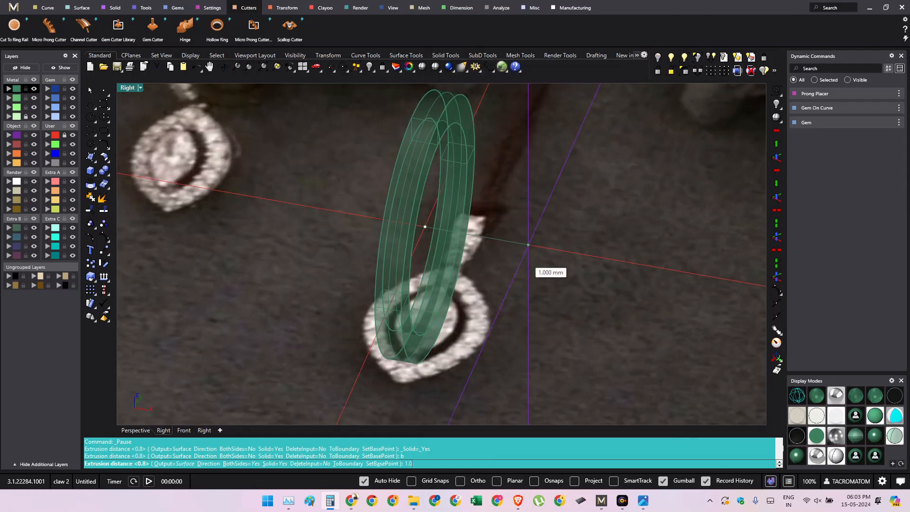
{"action": "type", "text": "5"}
{"action": "key", "text": "Return"}
- Hide the two source circles so only the extruded hoop remains, and check it in the Right view
{"action": "right_click_drag", "start_coordinate": [454, 278], "coordinate": [434, 227]}
{"action": "key", "text": "ctrl+h"}
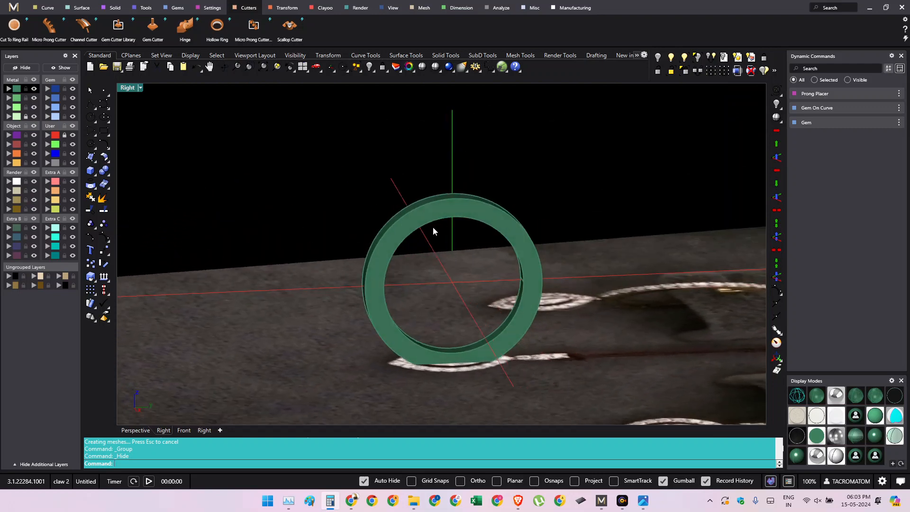
{"action": "key", "text": "ctrl+F3"}
{"action": "right_click_drag", "start_coordinate": [495, 265], "coordinate": [464, 252]}
{"action": "right_click_drag", "start_coordinate": [495, 280], "coordinate": [492, 290]}
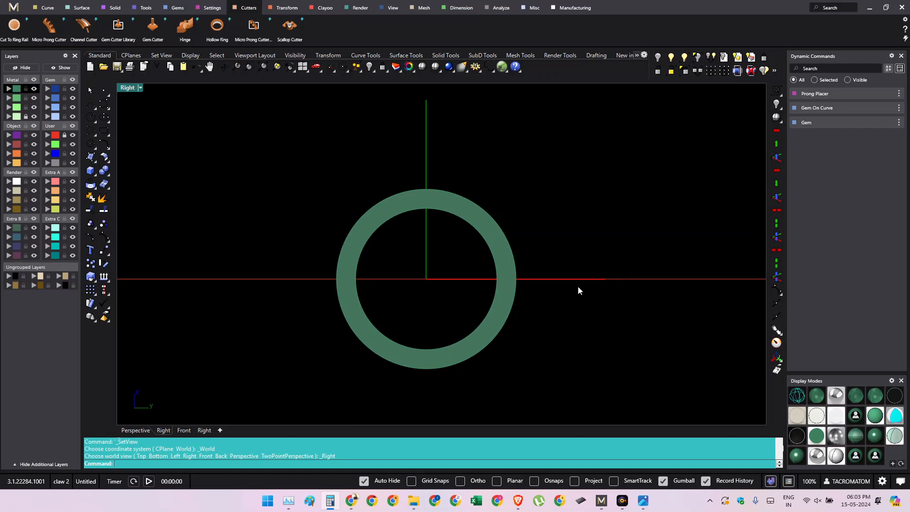
{"action": "right_click_drag", "start_coordinate": [578, 287], "coordinate": [356, 283]}
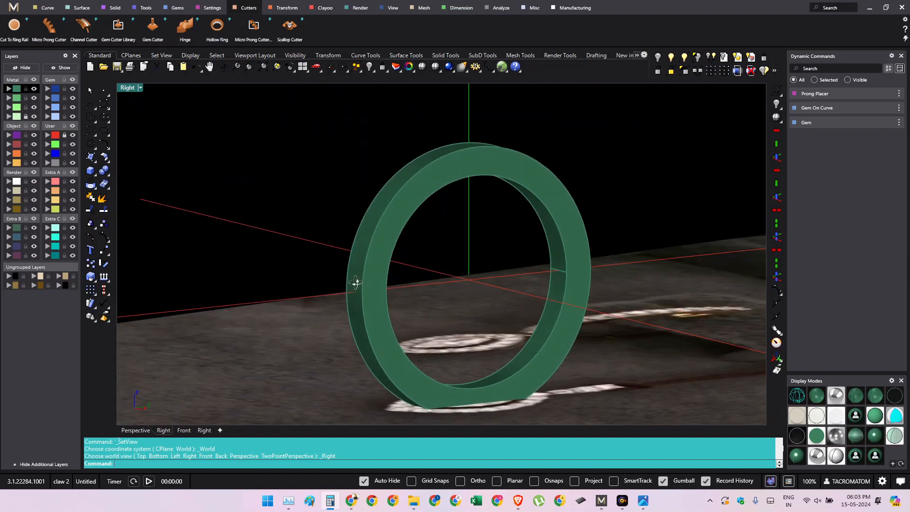
{"action": "key", "text": "Home"}
{"action": "scroll", "coordinate": [425, 280], "scroll_direction": "up", "scroll_amount": 8}
{"action": "type", "text": "cc"}
{"action": "key", "text": "Return"}
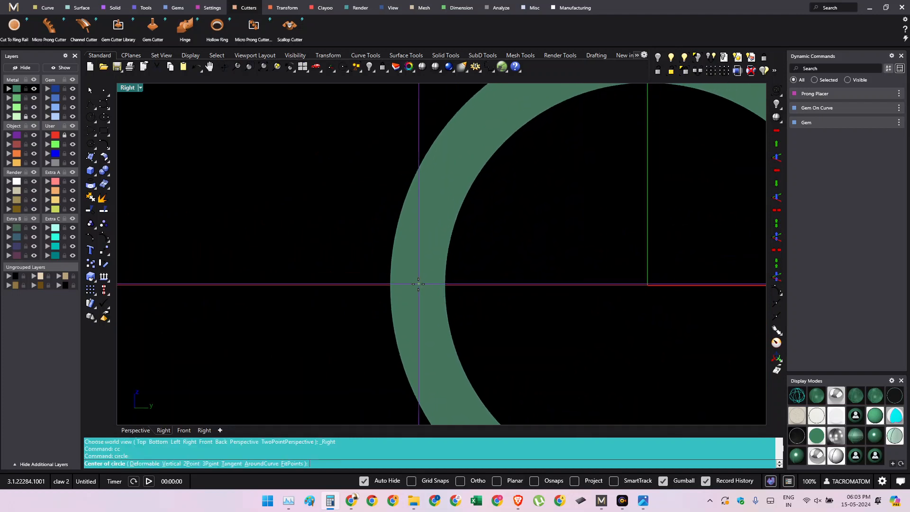
{"action": "key", "text": "Escape"}
{"action": "right_click_drag", "start_coordinate": [431, 290], "coordinate": [420, 293]}
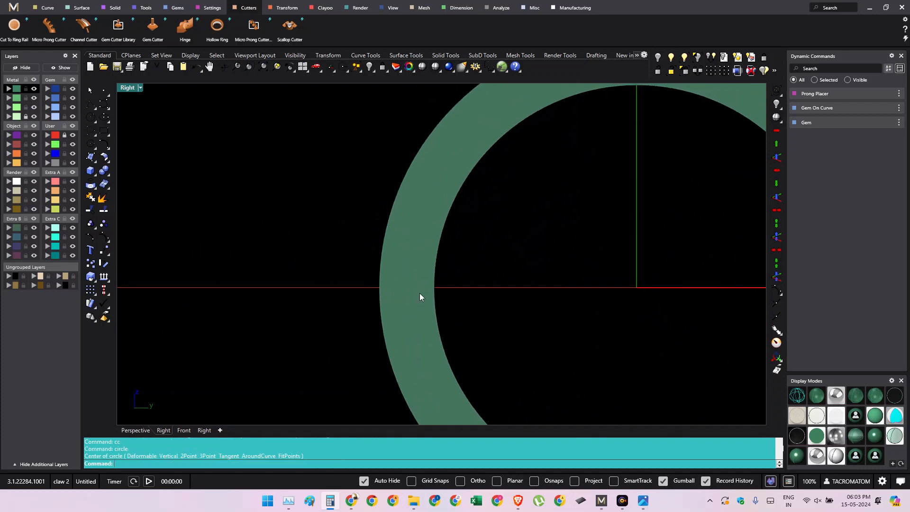
- Draw a diameter circle across the hoop's band, from its outer to its inner edge on the horizontal axis opposite the planned opening
{"action": "left_click", "coordinate": [97, 125]}
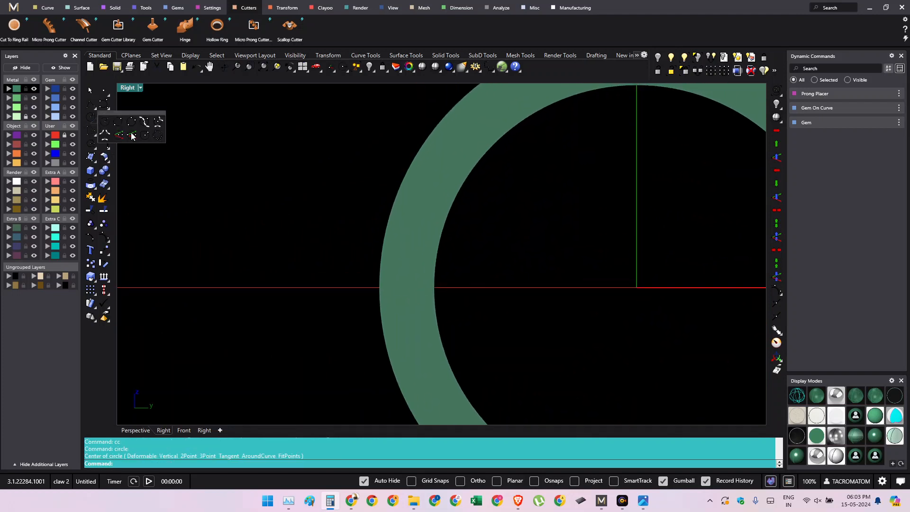
{"action": "left_click", "coordinate": [123, 125]}
{"action": "left_click", "coordinate": [380, 286]}
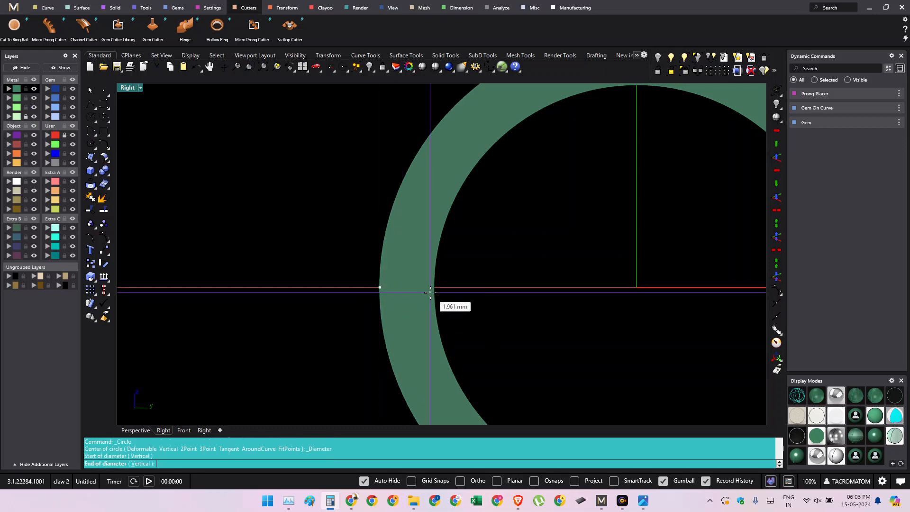
{"action": "left_click", "coordinate": [435, 287]}
{"action": "scroll", "coordinate": [375, 308], "scroll_direction": "up", "scroll_amount": 1}
{"action": "right_click_drag", "start_coordinate": [388, 301], "coordinate": [441, 281], "text": "ctrl+shift"}
{"action": "key", "text": "ctrl+F3"}
- Project the small circle onto the construction plane and delete the input curve
{"action": "key", "text": "BackSpace"}
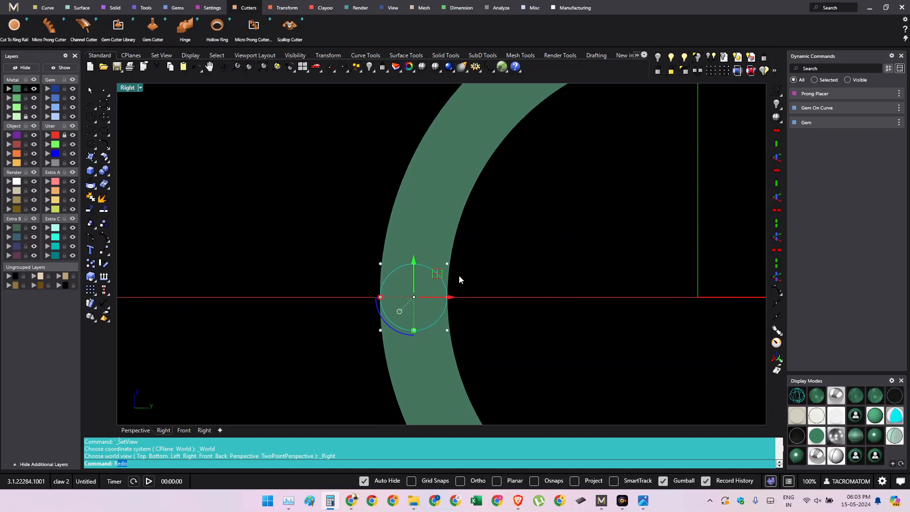
{"action": "type", "text": "t"}
{"action": "key", "text": "Return"}
{"action": "type", "text": "y"}
{"action": "key", "text": "Return"}
- Switch the viewport to a translucent display mode so curves show through the hoop
{"action": "scroll", "coordinate": [548, 314], "scroll_direction": "down", "scroll_amount": 4}
{"action": "mouse_move", "coordinate": [558, 336]}
{"action": "right_mouse_down"}
{"action": "mouse_move", "coordinate": [374, 280]}
{"action": "mouse_move", "coordinate": [367, 291]}
{"action": "right_mouse_up"}
{"action": "left_click", "coordinate": [850, 396]}
{"action": "scroll", "coordinate": [379, 283], "scroll_direction": "down", "scroll_amount": 2}
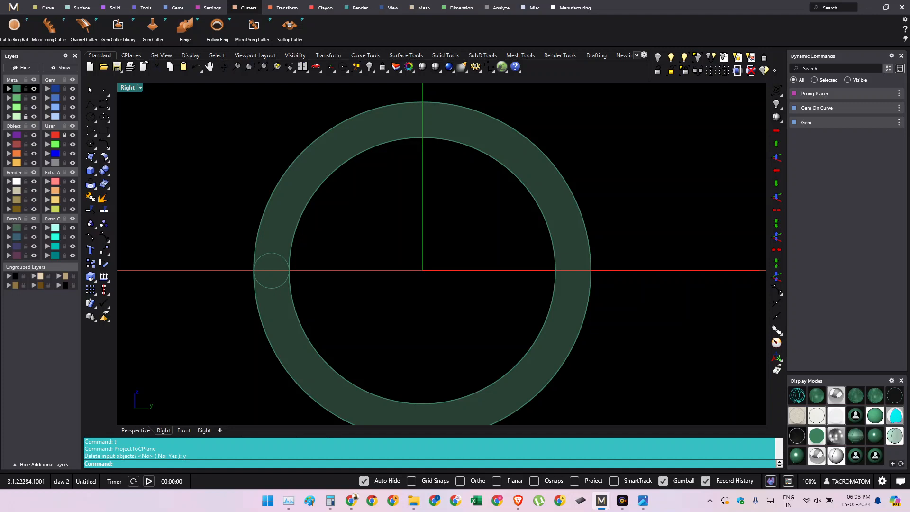
{"action": "scroll", "coordinate": [645, 298], "scroll_direction": "up", "scroll_amount": 2}
{"action": "right_click_drag", "start_coordinate": [644, 297], "coordinate": [607, 301]}
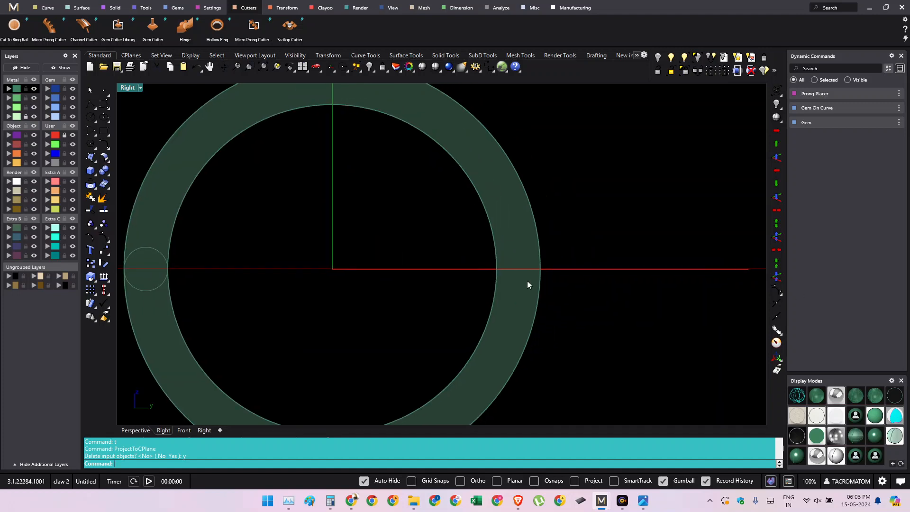
- Draw a horizontal line from the origin along the positive Y axis, ending beyond the hoop's outer edge
{"action": "right_click_drag", "start_coordinate": [443, 282], "coordinate": [405, 292]}
{"action": "type", "text": "l"}
{"action": "key", "text": "Return"}
{"action": "type", "text": "0"}
{"action": "key", "text": "Return"}
{"action": "left_click", "coordinate": [598, 281], "text": "shift"}
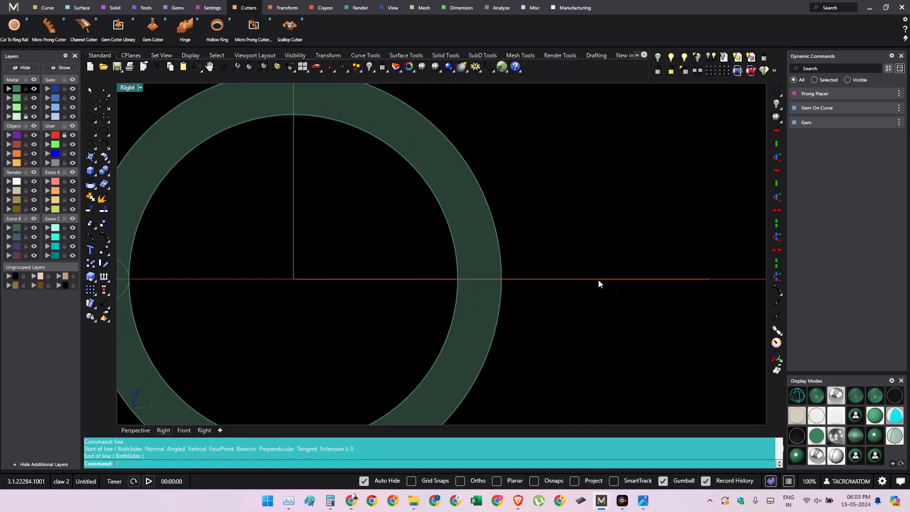
{"action": "left_click", "coordinate": [581, 279]}
{"action": "scroll", "coordinate": [541, 297], "scroll_direction": "down", "scroll_amount": 2}
{"action": "right_click_drag", "start_coordinate": [535, 295], "coordinate": [509, 292]}
{"action": "key", "text": "ctrl+F3"}
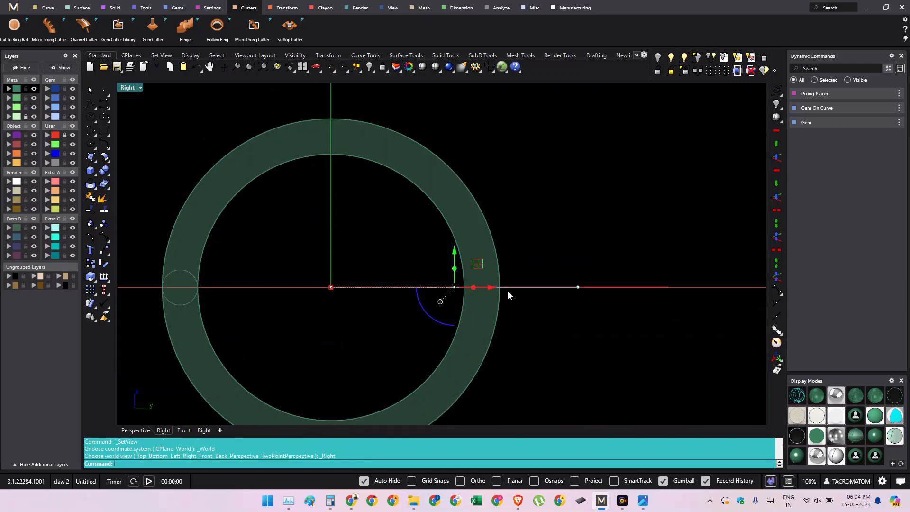
- Place a vertical aligned dimension of about 6.72 mm across the horizontal line to gauge the hoop's opening, and delete it
{"action": "type", "text": "DimA"}
{"action": "key", "text": "Return"}
{"action": "left_click", "coordinate": [468, 353]}
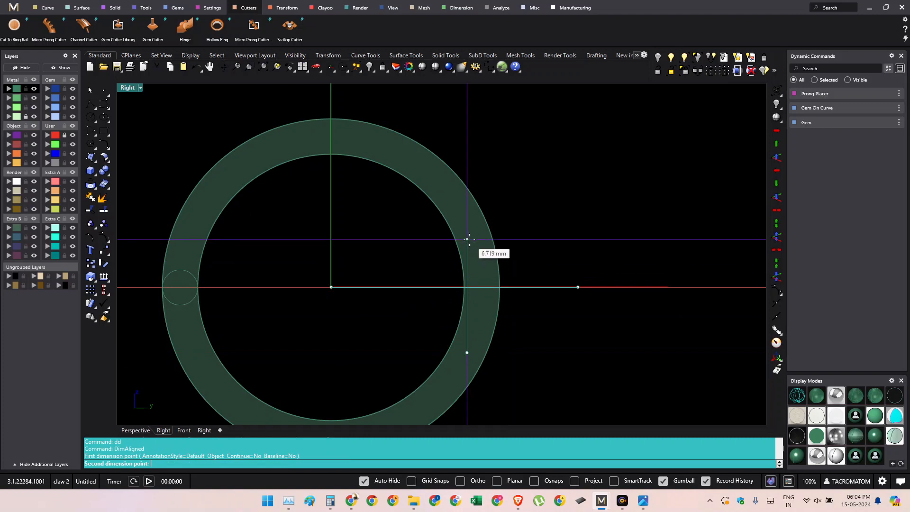
{"action": "left_click", "coordinate": [468, 239]}
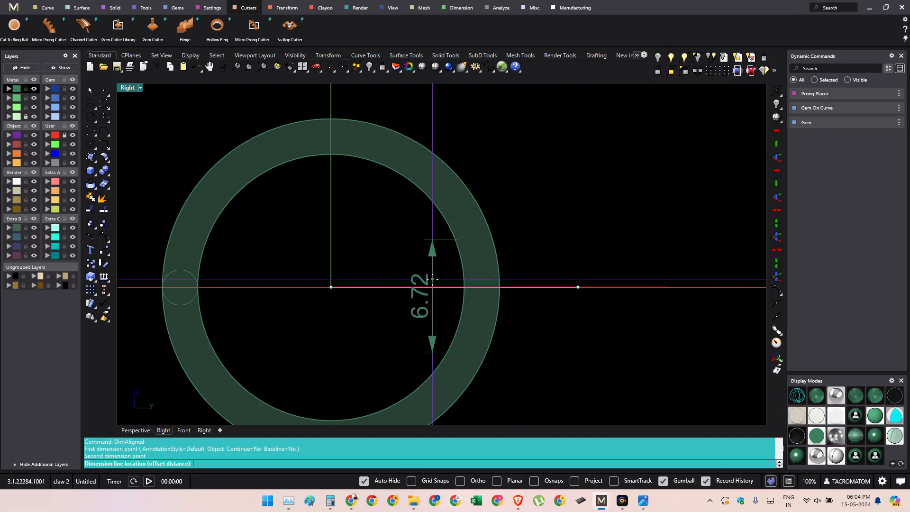
{"action": "left_click", "coordinate": [574, 291]}
{"action": "left_click_drag", "start_coordinate": [574, 309], "coordinate": [517, 293]}
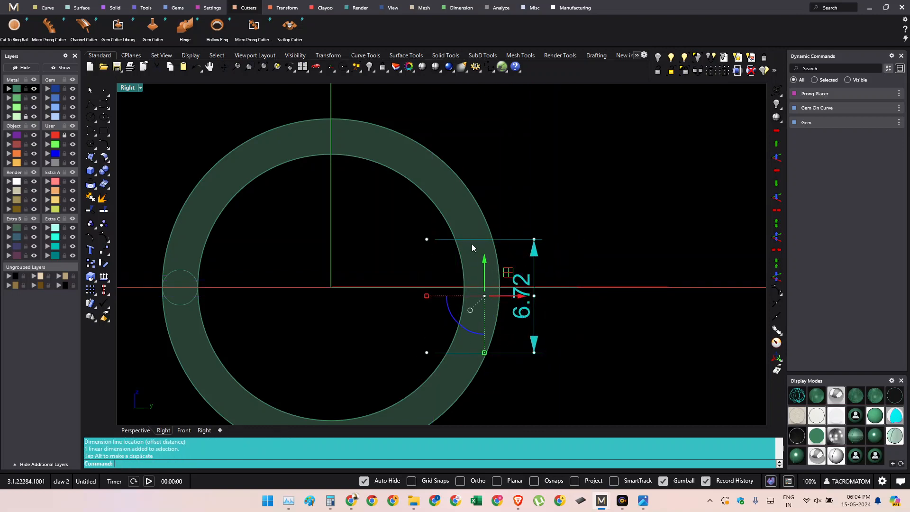
{"action": "left_click", "coordinate": [579, 323]}
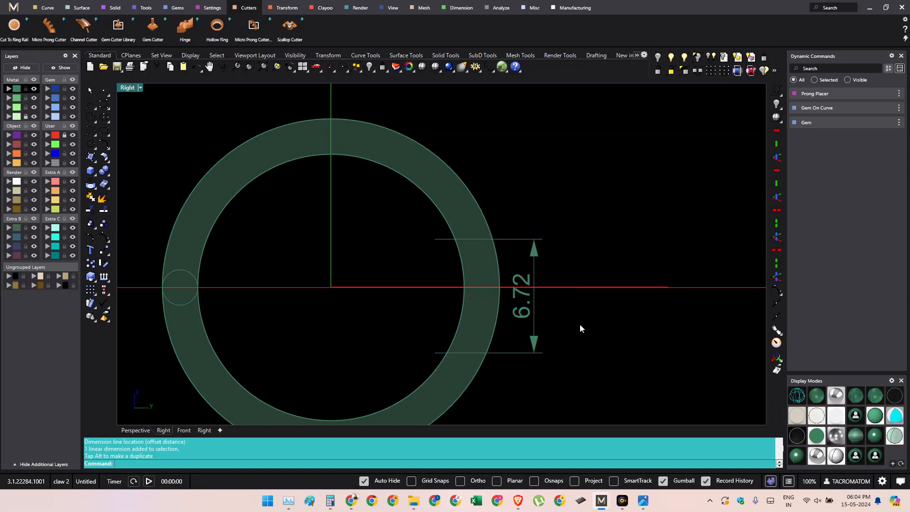
{"action": "left_click", "coordinate": [509, 261]}
{"action": "key", "text": "Delete"}
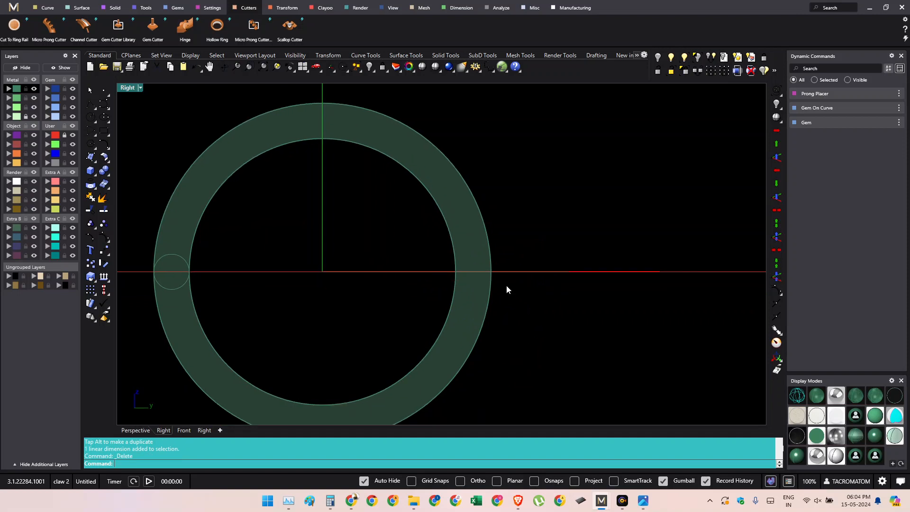
- Offset the horizontal line by 3 mm to both sides and delete the original centre line
{"action": "type", "text": "O"}
{"action": "key", "text": "Return"}
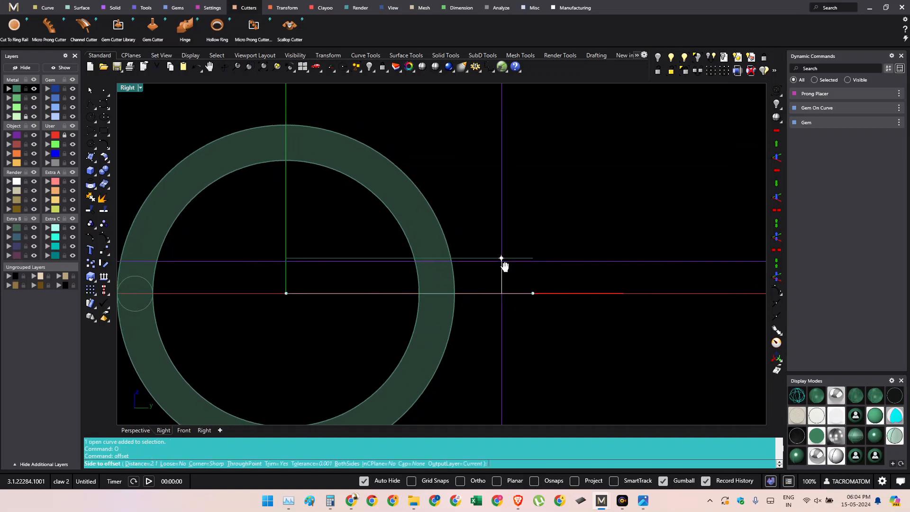
{"action": "type", "text": "3"}
{"action": "key", "text": "Return"}
{"action": "key", "text": "Return"}
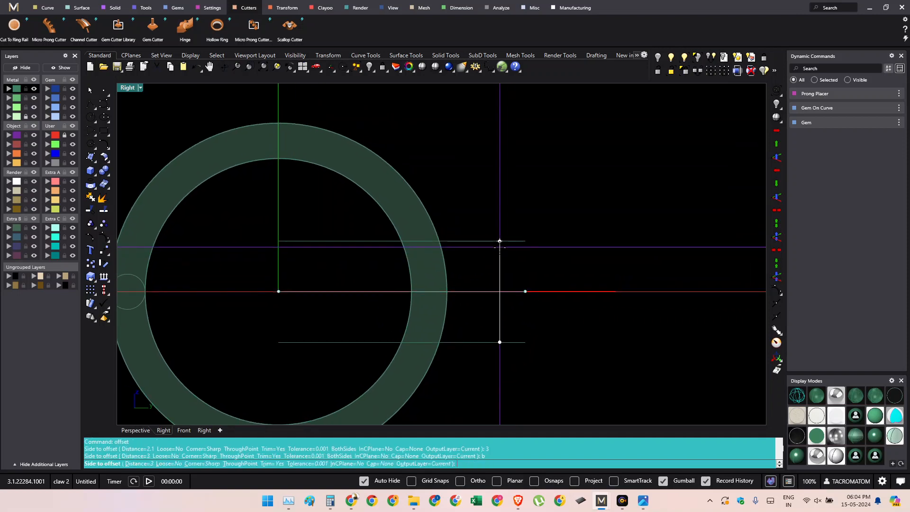
{"action": "left_click", "coordinate": [500, 247]}
{"action": "right_click_drag", "start_coordinate": [524, 308], "coordinate": [543, 290]}
{"action": "key", "text": "Delete"}
- Split the hoop with the two offset lines and delete the segment between them to open a gap
{"action": "left_click", "coordinate": [452, 294]}
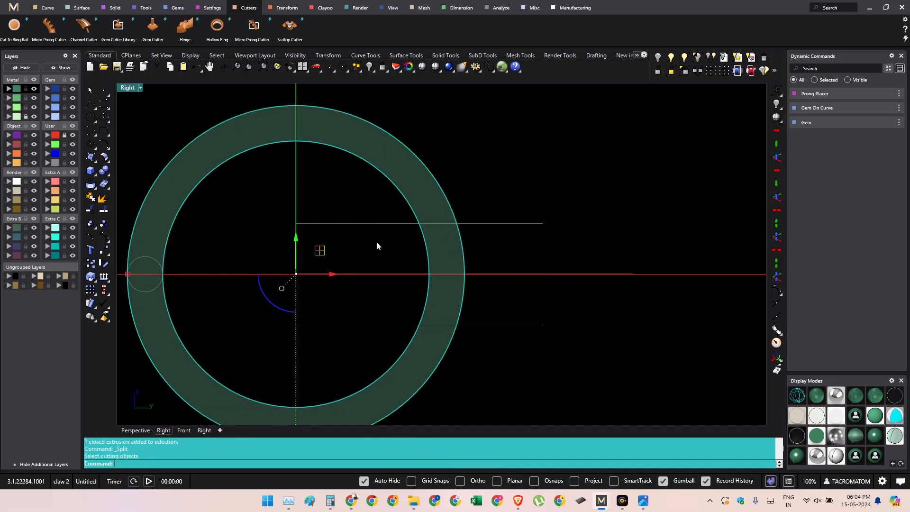
{"action": "left_click", "coordinate": [91, 211]}
{"action": "left_click_drag", "start_coordinate": [509, 351], "coordinate": [508, 352]}
{"action": "key", "text": "Return"}
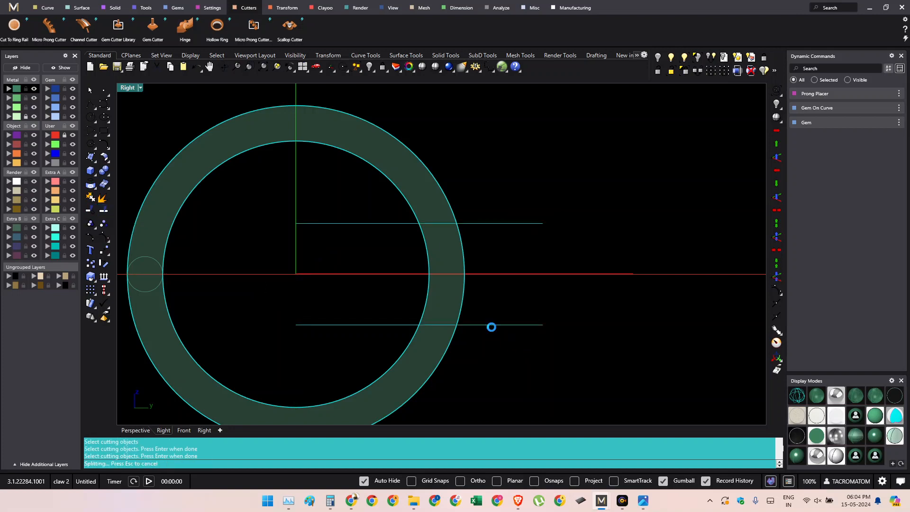
{"action": "mouse_move", "coordinate": [499, 307]}
{"action": "right_mouse_down"}
{"action": "mouse_move", "coordinate": [542, 322]}
{"action": "mouse_move", "coordinate": [515, 302]}
{"action": "right_mouse_up"}
{"action": "key", "text": "Return"}
{"action": "key", "text": "Delete"}
- Delete the leftover cutting line and inspect the open hoop before returning to the Right view
{"action": "left_click", "coordinate": [570, 212]}
{"action": "key", "text": "Delete"}
{"action": "scroll", "coordinate": [547, 258], "scroll_direction": "down", "scroll_amount": 4}
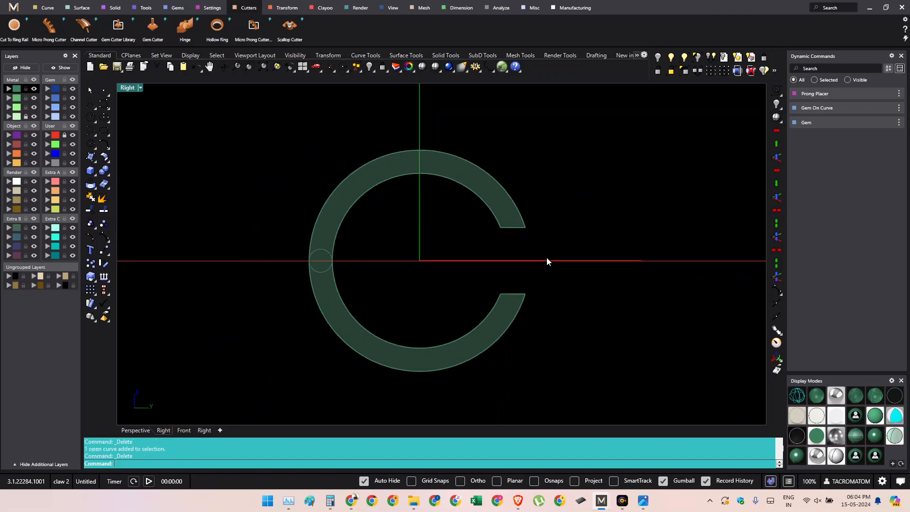
{"action": "right_click_drag", "start_coordinate": [548, 258], "coordinate": [584, 243]}
{"action": "mouse_move", "coordinate": [451, 249]}
{"action": "right_mouse_down", "text": "ctrl+shift"}
{"action": "mouse_move", "coordinate": [559, 267]}
{"action": "mouse_move", "coordinate": [507, 276]}
{"action": "mouse_move", "coordinate": [431, 248]}
{"action": "mouse_move", "coordinate": [431, 270]}
{"action": "mouse_move", "coordinate": [439, 235]}
{"action": "mouse_move", "coordinate": [492, 259]}
{"action": "mouse_move", "coordinate": [455, 253]}
{"action": "right_mouse_up", "text": "ctrl+shift"}
{"action": "key", "text": "ctrl+F3"}
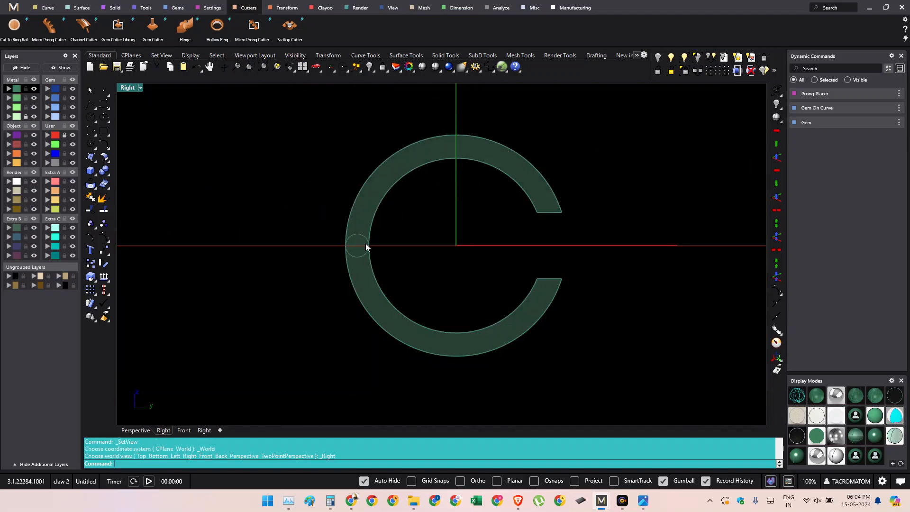
- Examine how the small profile circle sits within the hoop's band on the side opposite the gap
{"action": "scroll", "coordinate": [364, 247], "scroll_direction": "up", "scroll_amount": 9}
{"action": "right_click_drag", "start_coordinate": [365, 231], "coordinate": [405, 231]}
{"action": "scroll", "coordinate": [360, 261], "scroll_direction": "up", "scroll_amount": 2}
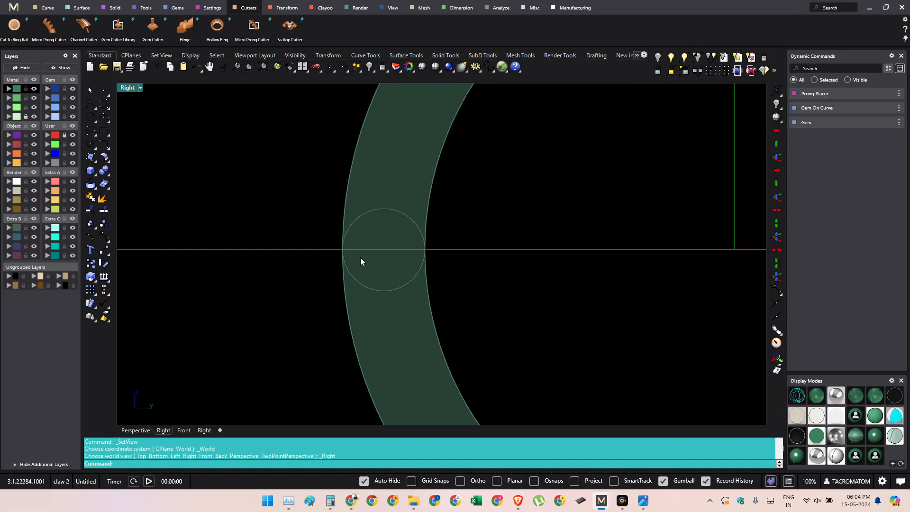
{"action": "left_click_drag", "start_coordinate": [468, 211], "coordinate": [317, 299]}
{"action": "scroll", "coordinate": [356, 281], "scroll_direction": "down", "scroll_amount": 6}
{"action": "right_click_drag", "start_coordinate": [439, 283], "coordinate": [385, 290]}
{"action": "left_click", "coordinate": [385, 290]}
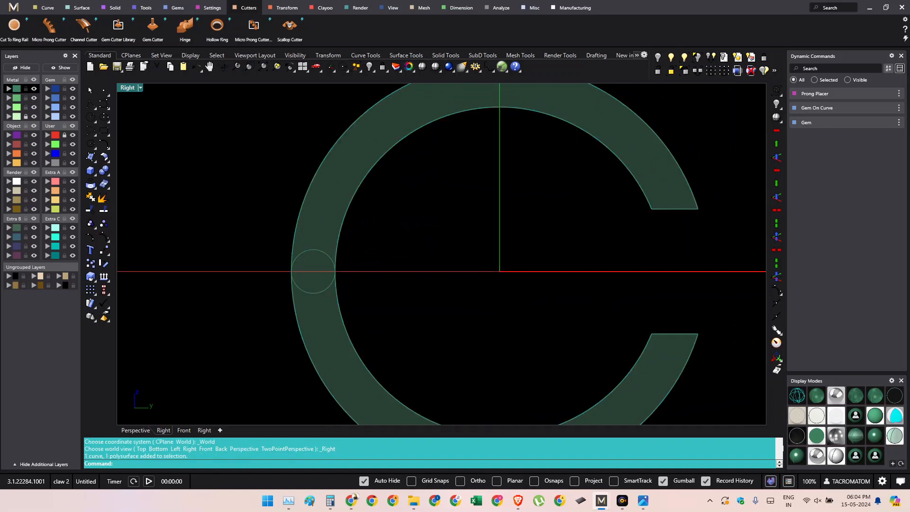
{"action": "right_click_drag", "start_coordinate": [400, 275], "coordinate": [459, 292]}
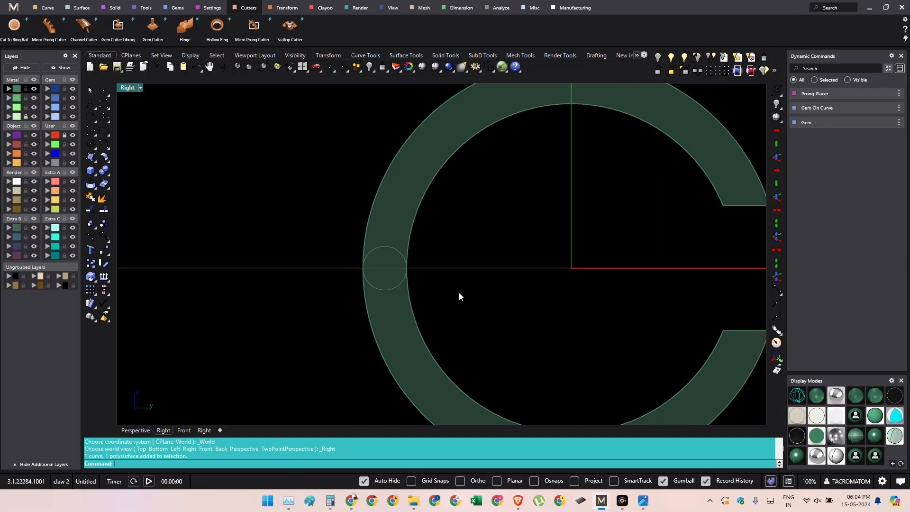
{"action": "scroll", "coordinate": [406, 294], "scroll_direction": "up", "scroll_amount": 2}
- Draw a 4 mm diameter circle centred on the small profile circle on the hoop's band opposite the gap
{"action": "left_click", "coordinate": [383, 315]}
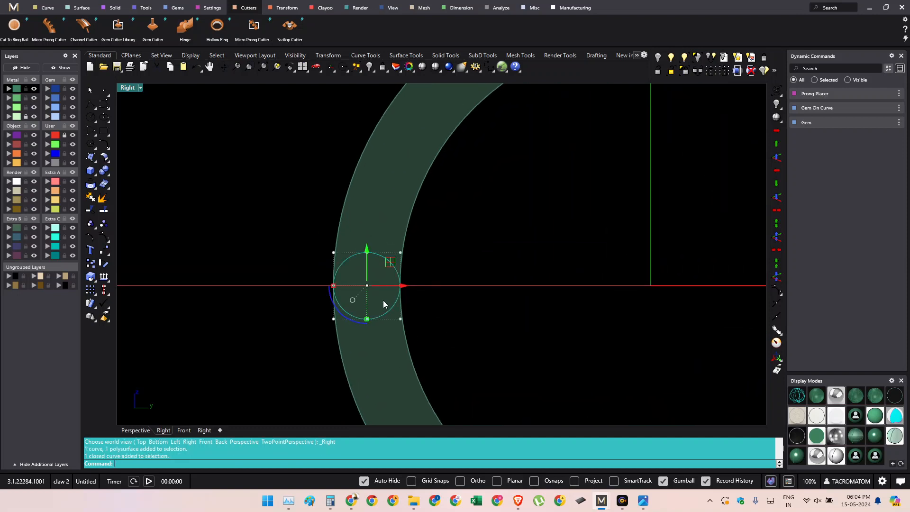
{"action": "type", "text": "cc"}
{"action": "key", "text": "Return"}
{"action": "left_click", "coordinate": [367, 286]}
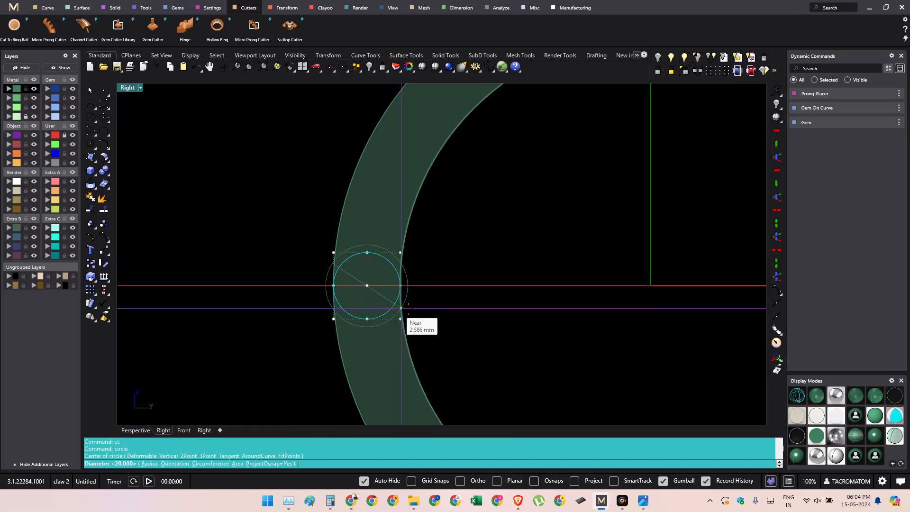
{"action": "right_click_drag", "start_coordinate": [440, 292], "coordinate": [398, 298]}
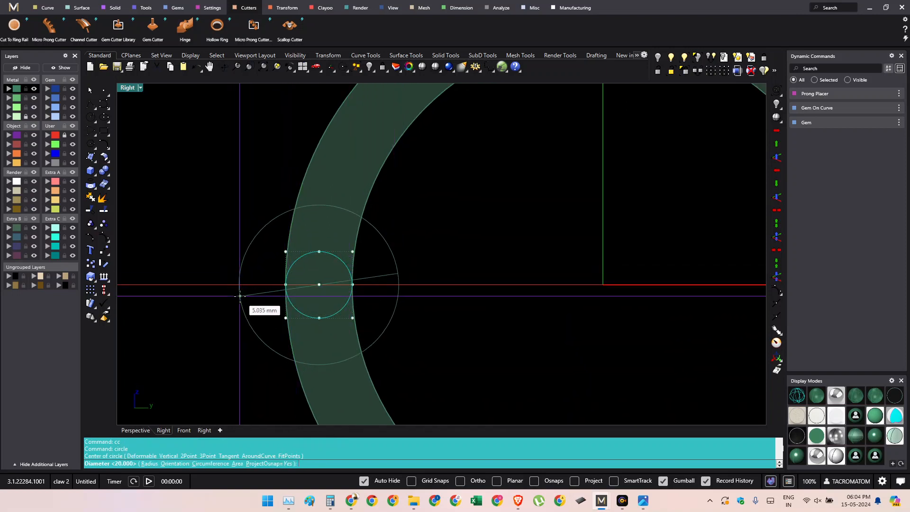
{"action": "type", "text": "4"}
{"action": "key", "text": "Return"}
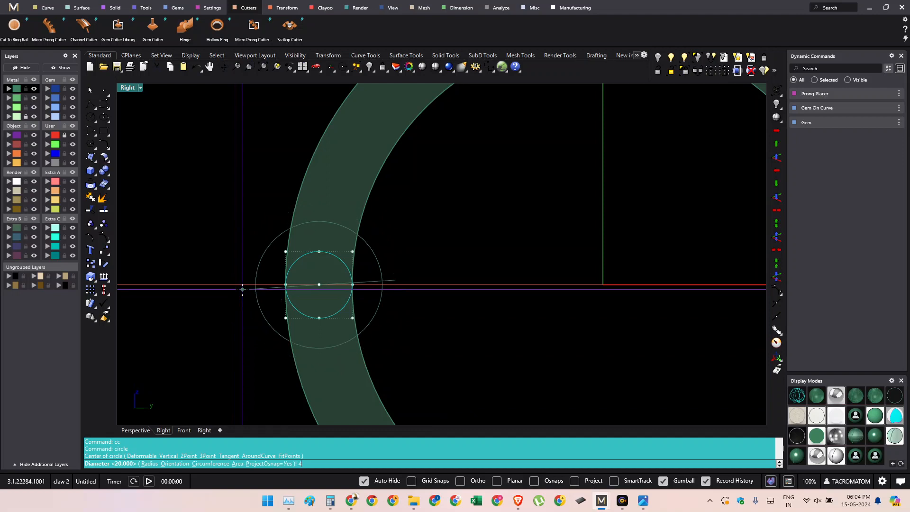
{"action": "right_click_drag", "start_coordinate": [347, 262], "coordinate": [379, 265]}
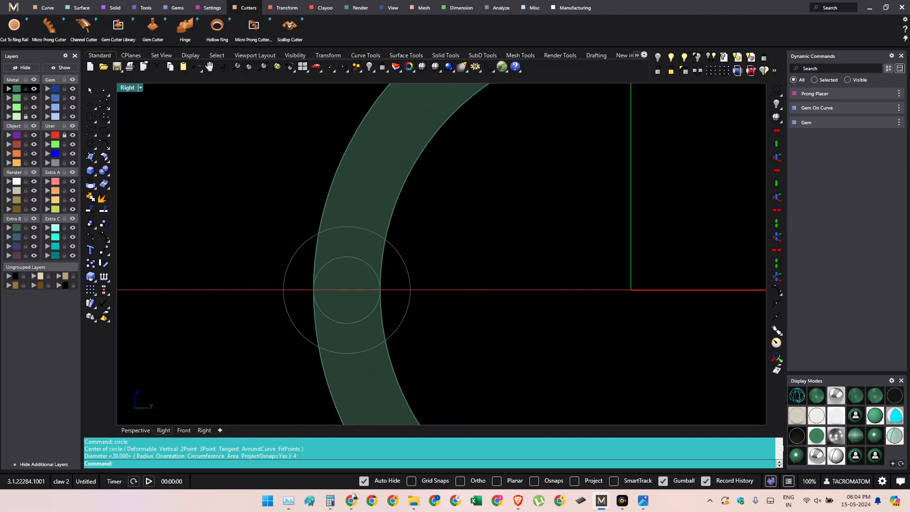
{"action": "type", "text": "dd"}
{"action": "key", "text": "Return"}
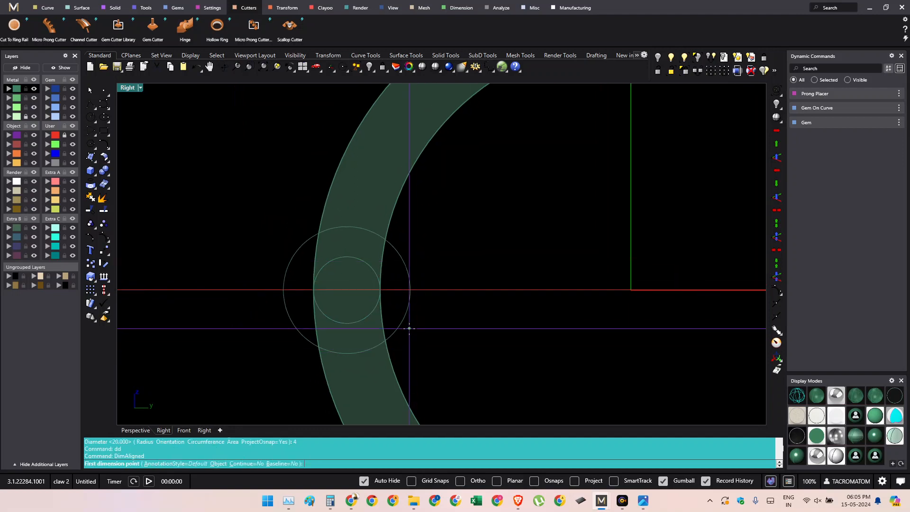
{"action": "left_click", "coordinate": [451, 338]}
{"action": "key", "text": "Escape"}
- Extrude the 4 mm circle about 9 mm to both sides through the hoop as an open cylinder with the Solid option off
{"action": "scroll", "coordinate": [395, 281], "scroll_direction": "down", "scroll_amount": 2}
{"action": "mouse_move", "coordinate": [396, 278]}
{"action": "right_mouse_down", "text": "ctrl+shift"}
{"action": "mouse_move", "coordinate": [425, 268]}
{"action": "mouse_move", "coordinate": [441, 281]}
{"action": "mouse_move", "coordinate": [411, 280]}
{"action": "right_mouse_up", "text": "ctrl+shift"}
{"action": "left_click", "coordinate": [413, 285]}
{"action": "right_click_drag", "start_coordinate": [300, 304], "coordinate": [296, 264]}
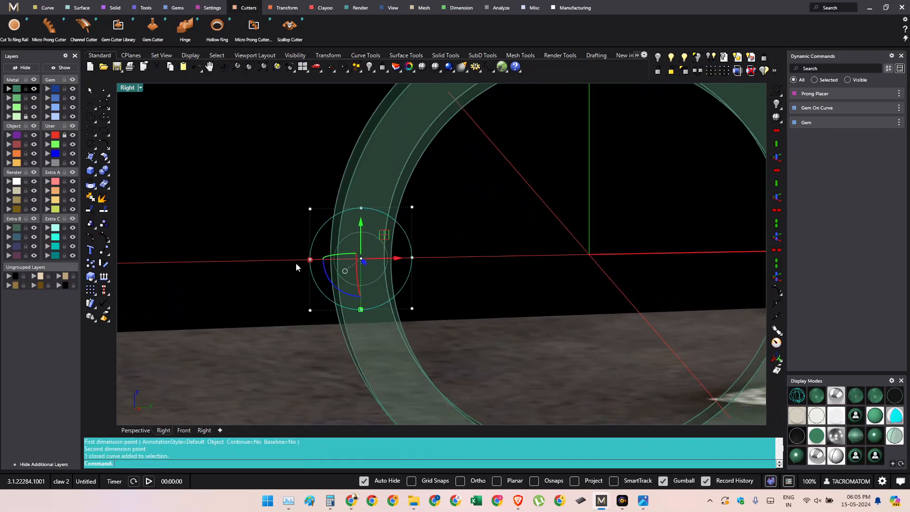
{"action": "left_click", "coordinate": [94, 177]}
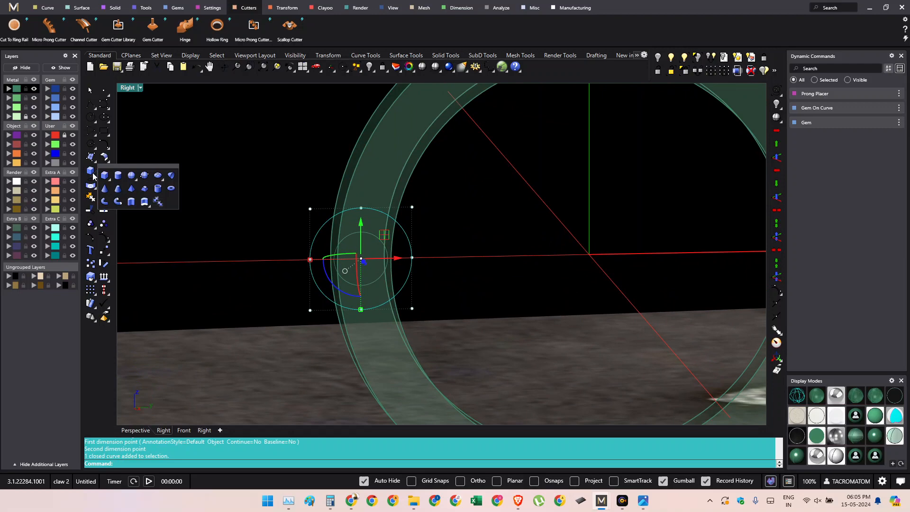
{"action": "left_click", "coordinate": [132, 203]}
{"action": "right_click_drag", "start_coordinate": [282, 247], "coordinate": [322, 249], "text": "ctrl+shift"}
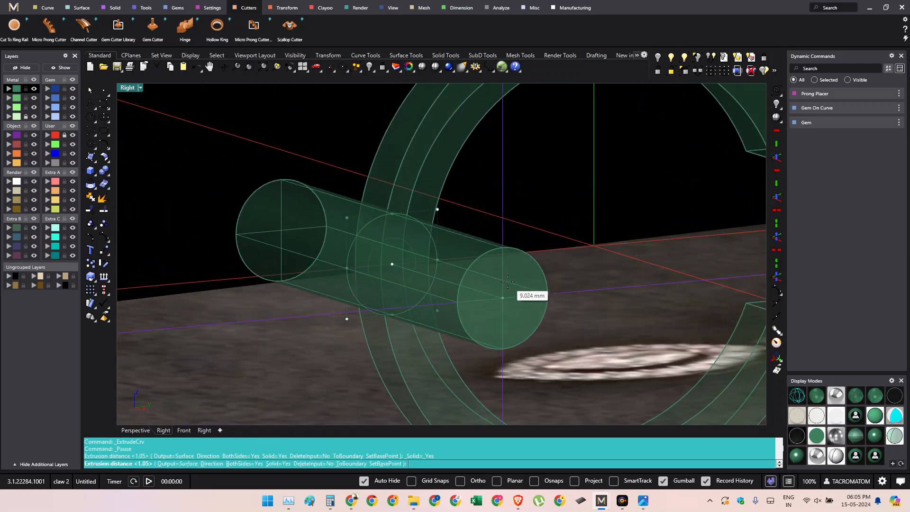
{"action": "type", "text": "s"}
{"action": "key", "text": "Return"}
{"action": "left_click", "coordinate": [508, 283]}
{"action": "right_click_drag", "start_coordinate": [585, 340], "coordinate": [527, 299], "text": "ctrl+shift"}
{"action": "left_click", "coordinate": [508, 295]}
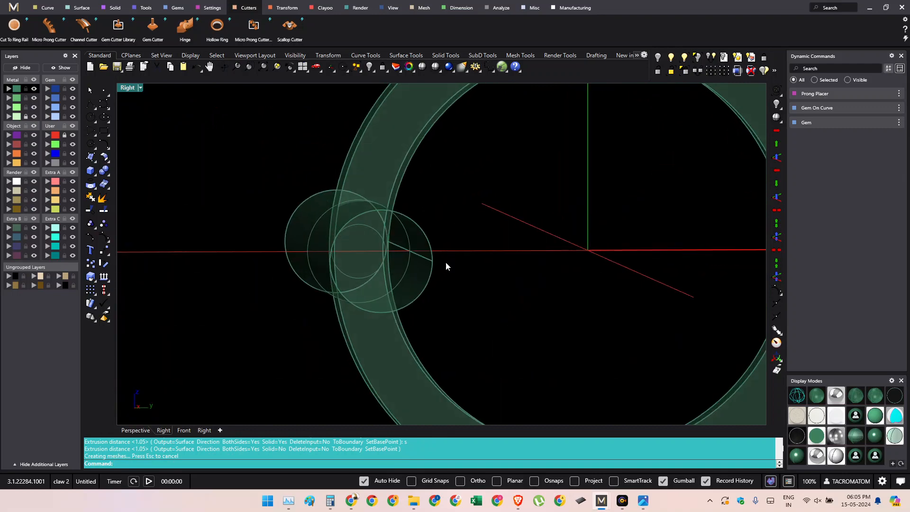
- Boolean-split the hoop with the open cylinder in shaded display, and select the cylinder
{"action": "left_click", "coordinate": [437, 67]}
{"action": "mouse_move", "coordinate": [422, 254]}
{"action": "right_mouse_down", "text": "ctrl+shift"}
{"action": "mouse_move", "coordinate": [394, 246]}
{"action": "mouse_move", "coordinate": [380, 262]}
{"action": "mouse_move", "coordinate": [426, 265]}
{"action": "mouse_move", "coordinate": [408, 270]}
{"action": "mouse_move", "coordinate": [398, 305]}
{"action": "mouse_move", "coordinate": [392, 285]}
{"action": "right_mouse_up", "text": "ctrl+shift"}
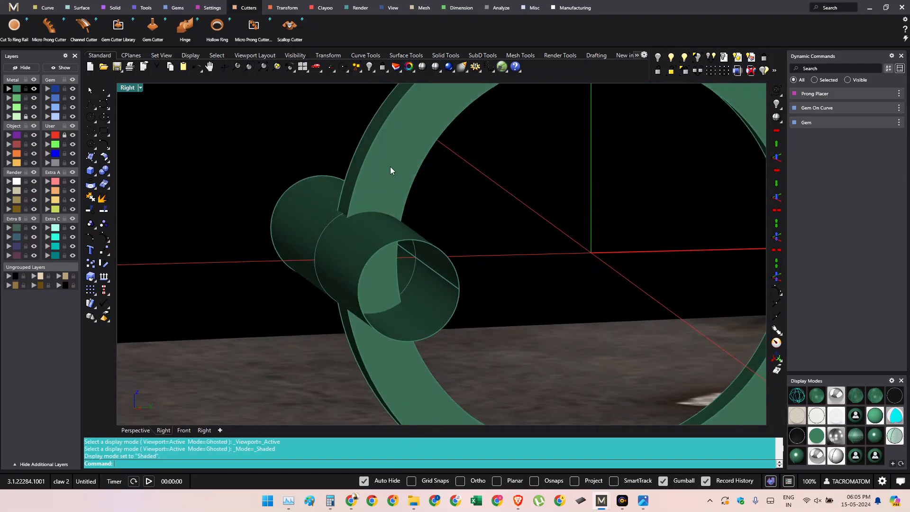
{"action": "left_click", "coordinate": [391, 170]}
{"action": "left_click", "coordinate": [109, 179]}
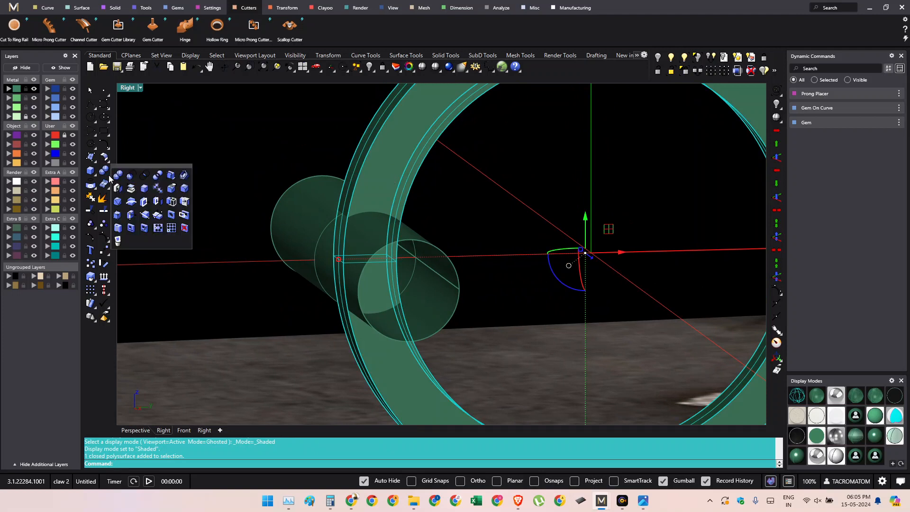
{"action": "left_click", "coordinate": [155, 179]}
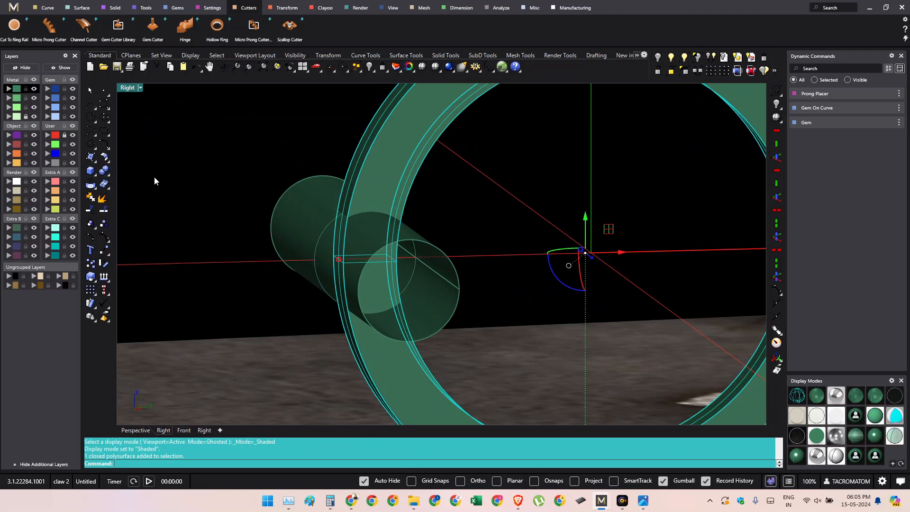
{"action": "left_click", "coordinate": [453, 317]}
{"action": "key", "text": "Return"}
{"action": "left_click", "coordinate": [454, 303]}
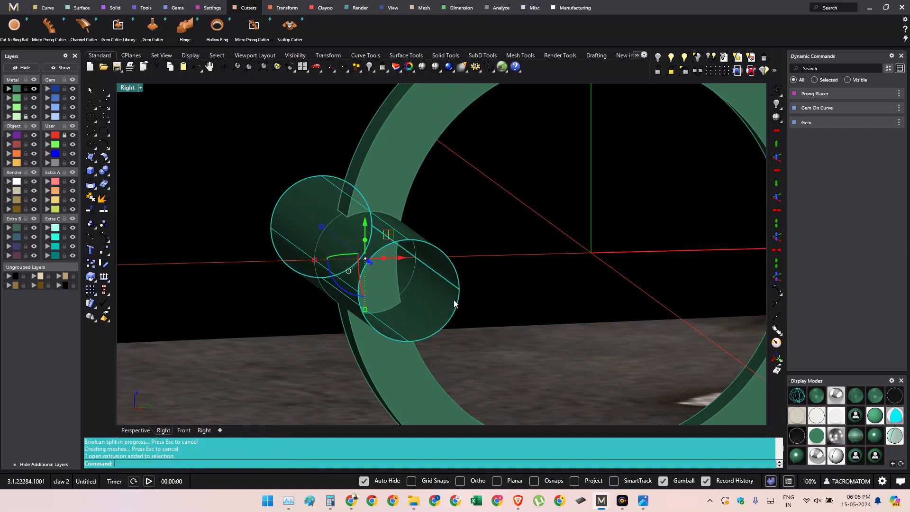
- Delete the open cylinder that was used to cut the ring
{"action": "key", "text": "Delete"}
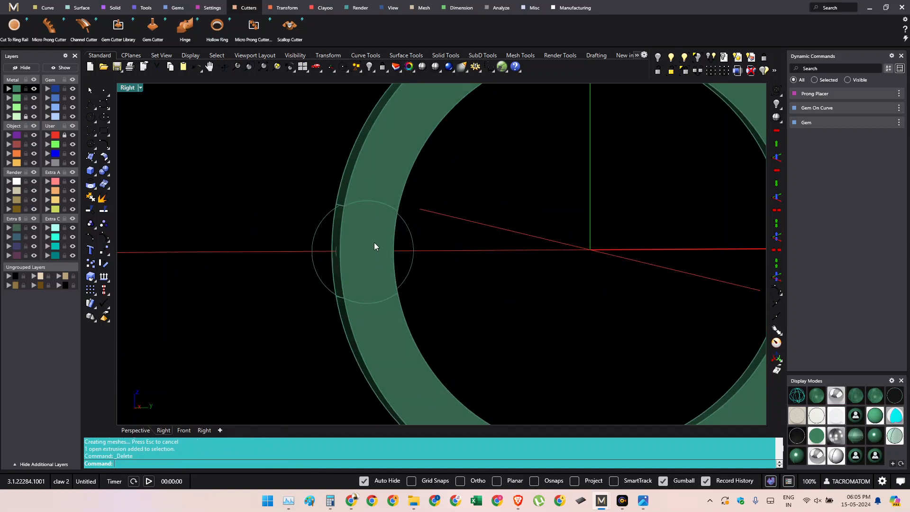
- Try pulling the round-ended hinge block out of the ring in the Right view, and undo the move
{"action": "left_click", "coordinate": [375, 240]}
{"action": "key", "text": "ctrl+F3"}
{"action": "right_click_drag", "start_coordinate": [397, 250], "coordinate": [408, 277]}
{"action": "left_click_drag", "start_coordinate": [407, 276], "coordinate": [299, 280]}
{"action": "right_click_drag", "start_coordinate": [391, 276], "coordinate": [365, 272], "text": "ctrl+shift"}
{"action": "right_click_drag", "start_coordinate": [393, 238], "coordinate": [422, 295]}
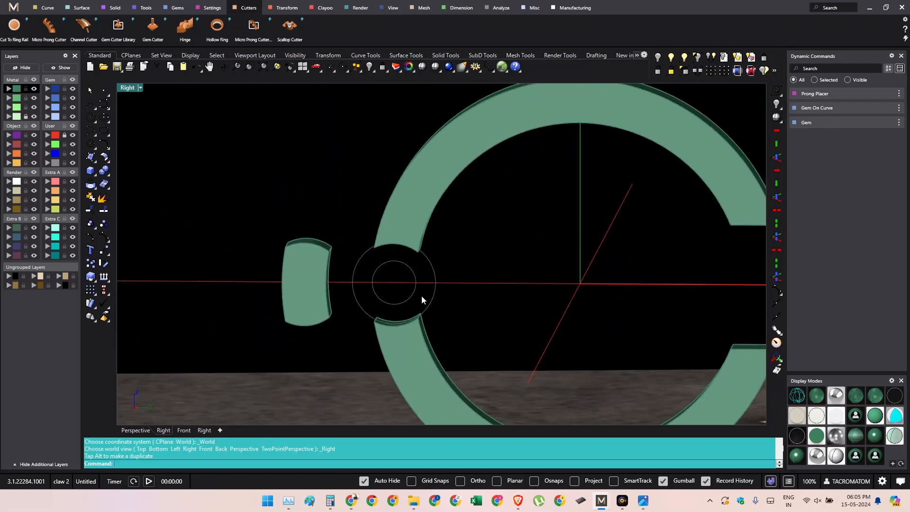
{"action": "key", "text": "ctrl+z"}
- Assign the ring's lower arc to the second Metal layer
{"action": "right_click_drag", "start_coordinate": [468, 258], "coordinate": [452, 213], "text": "ctrl+shift"}
{"action": "left_click", "coordinate": [449, 174]}
{"action": "right_click_drag", "start_coordinate": [449, 174], "coordinate": [433, 223]}
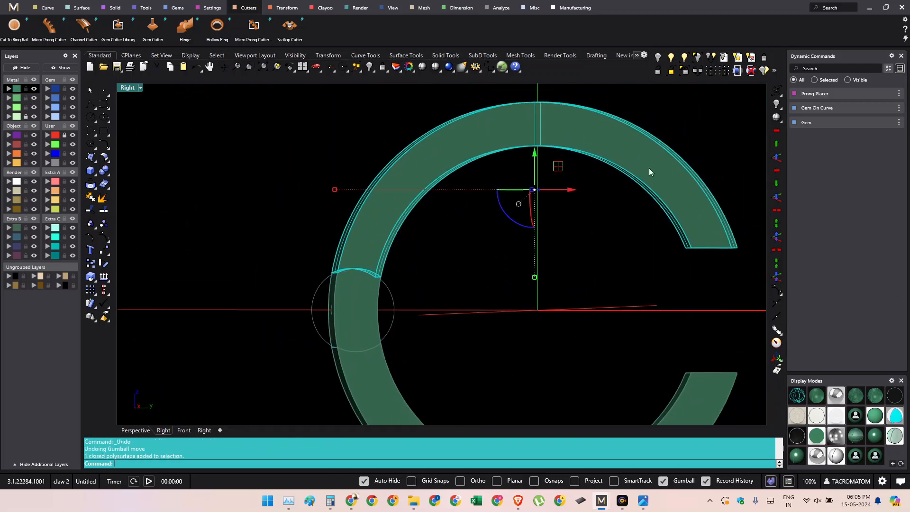
{"action": "right_click_drag", "start_coordinate": [579, 240], "coordinate": [555, 214]}
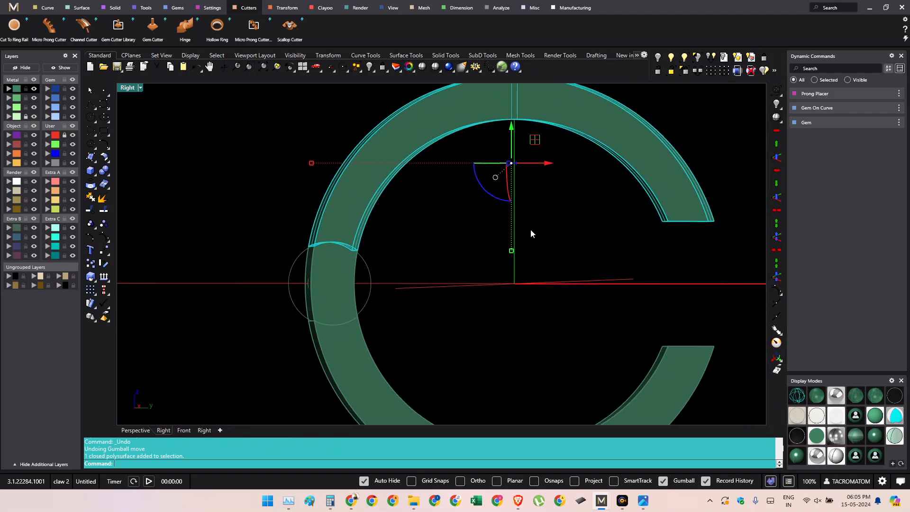
{"action": "right_click_drag", "start_coordinate": [428, 359], "coordinate": [473, 326]}
{"action": "left_click", "coordinate": [385, 311]}
{"action": "scroll", "coordinate": [446, 328], "scroll_direction": "down", "scroll_amount": 5}
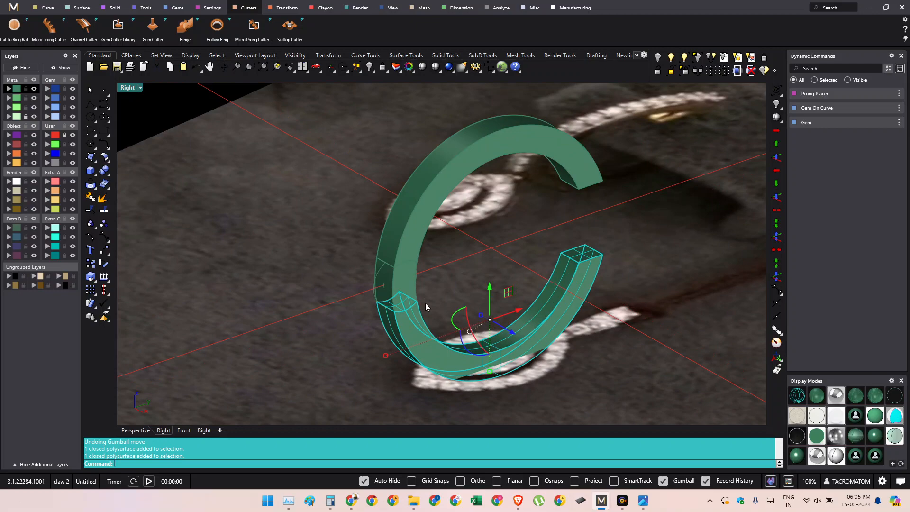
{"action": "scroll", "coordinate": [426, 303], "scroll_direction": "up", "scroll_amount": 4}
{"action": "scroll", "coordinate": [579, 352], "scroll_direction": "down", "scroll_amount": 6}
{"action": "mouse_move", "coordinate": [579, 351]}
{"action": "right_mouse_down", "text": "ctrl+shift"}
{"action": "mouse_move", "coordinate": [590, 327]}
{"action": "mouse_move", "coordinate": [584, 339]}
{"action": "right_mouse_up", "text": "ctrl+shift"}
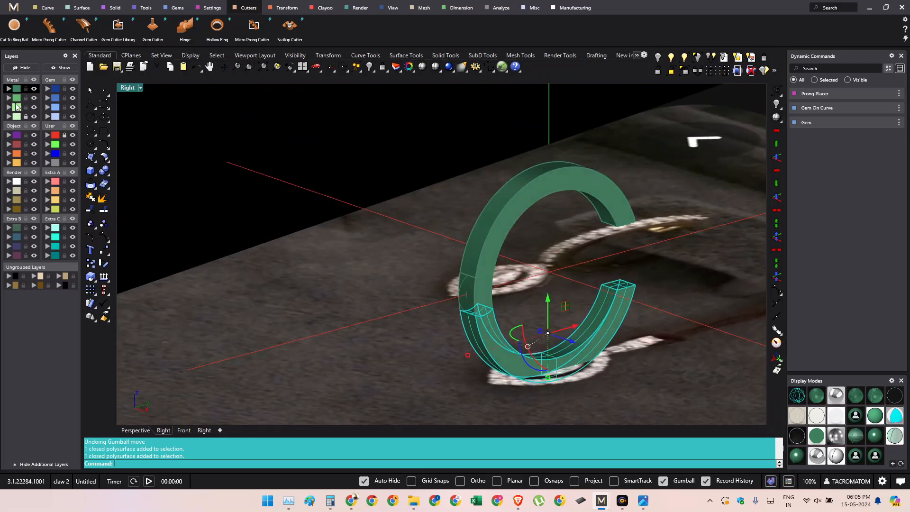
{"action": "right_click", "coordinate": [17, 99]}
{"action": "key", "text": "Escape"}
- Isolate the hinge block by locking all other objects, with the Right view in a translucent display mode
{"action": "right_click_drag", "start_coordinate": [498, 289], "coordinate": [442, 268], "text": "ctrl+shift"}
{"action": "scroll", "coordinate": [509, 238], "scroll_direction": "up", "scroll_amount": 2}
{"action": "left_click", "coordinate": [462, 225]}
{"action": "key", "text": "Escape"}
{"action": "scroll", "coordinate": [325, 307], "scroll_direction": "up", "scroll_amount": 3}
{"action": "left_click", "coordinate": [355, 330]}
{"action": "key", "text": "F3"}
{"action": "scroll", "coordinate": [362, 320], "scroll_direction": "up", "scroll_amount": 6}
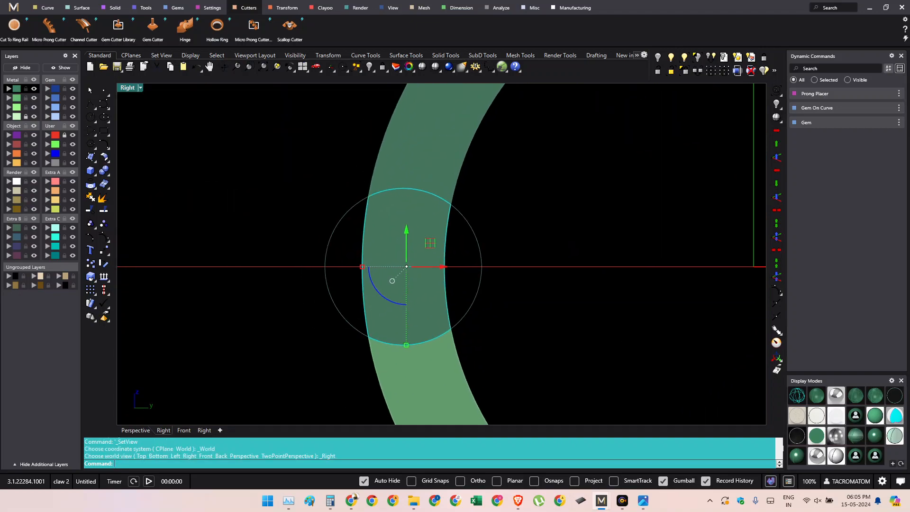
{"action": "left_click", "coordinate": [854, 400]}
{"action": "scroll", "coordinate": [514, 283], "scroll_direction": "down", "scroll_amount": 2}
{"action": "right_click_drag", "start_coordinate": [514, 283], "coordinate": [487, 285]}
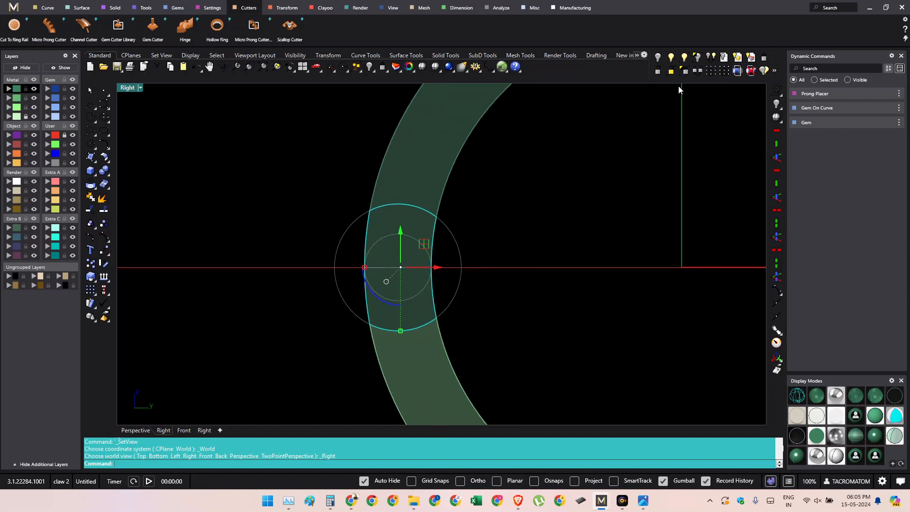
{"action": "left_click", "coordinate": [685, 71]}
{"action": "scroll", "coordinate": [426, 266], "scroll_direction": "up", "scroll_amount": 2}
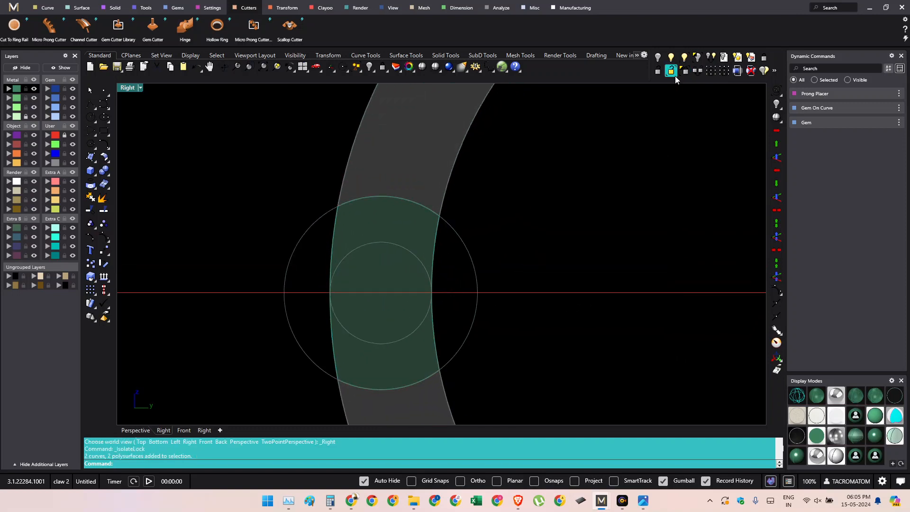
- Unlock the inner circle at the centre of the hinge block
{"action": "left_click", "coordinate": [673, 73]}
{"action": "left_click", "coordinate": [406, 253]}
{"action": "key", "text": "Return"}
{"action": "scroll", "coordinate": [415, 288], "scroll_direction": "up", "scroll_amount": 1}
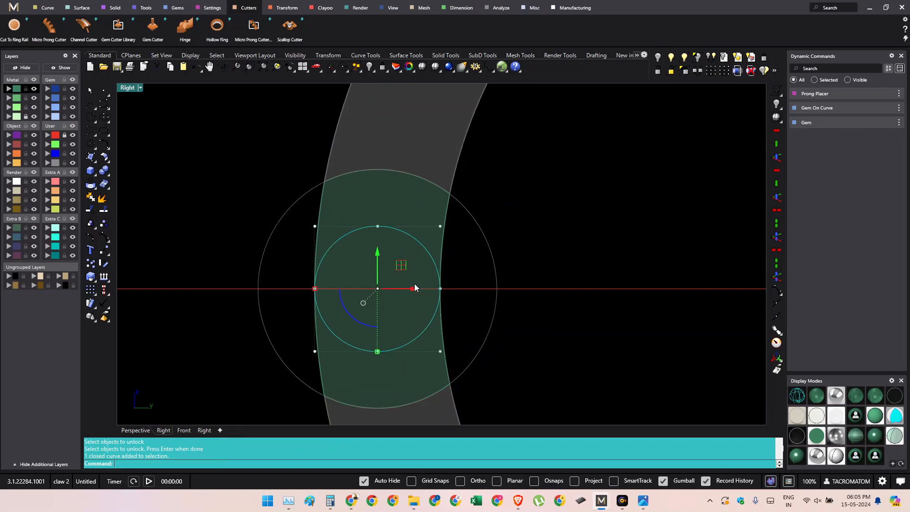
- Offset the inner hinge circle inward by 0.65
{"action": "type", "text": "Ofo"}
{"action": "scroll", "coordinate": [416, 271], "scroll_direction": "up", "scroll_amount": 1}
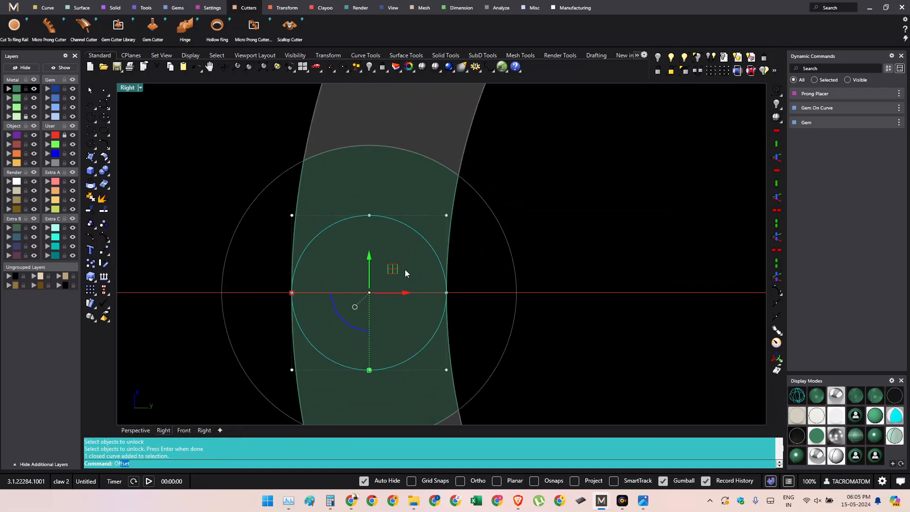
{"action": "scroll", "coordinate": [407, 261], "scroll_direction": "up", "scroll_amount": 1}
{"action": "key", "text": "BackSpace"}
{"action": "key", "text": "BackSpace"}
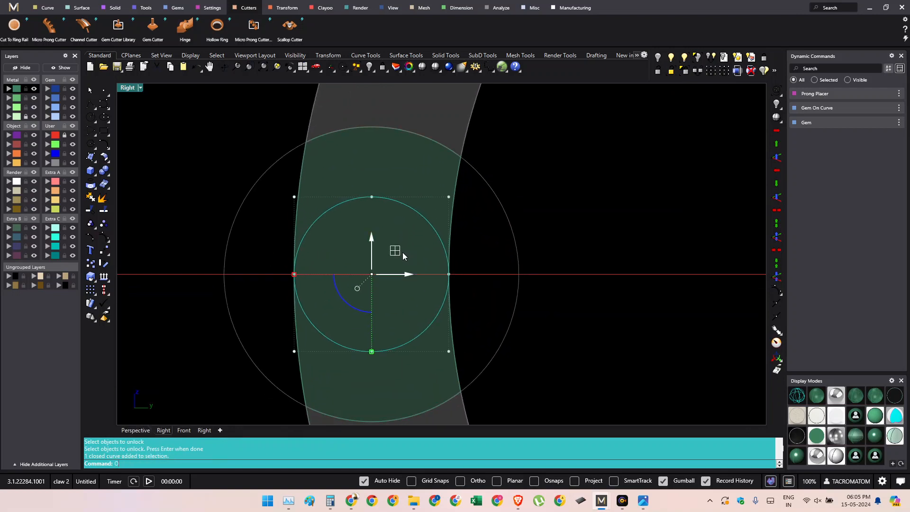
{"action": "type", "text": "ffset"}
{"action": "key", "text": "Return"}
{"action": "right_click_drag", "start_coordinate": [375, 272], "coordinate": [350, 284]}
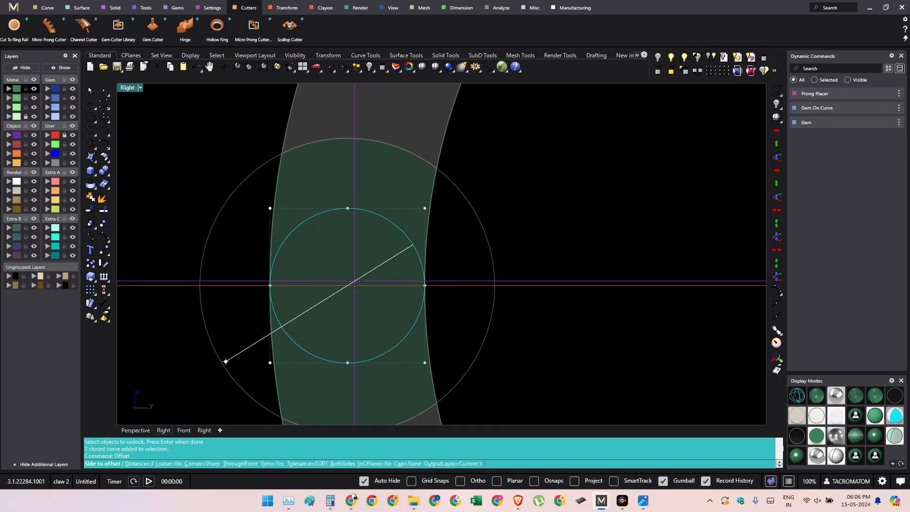
{"action": "type", "text": ".6"}
{"action": "scroll", "coordinate": [358, 282], "scroll_direction": "up", "scroll_amount": 2}
{"action": "type", "text": "6"}
{"action": "key", "text": "Return"}
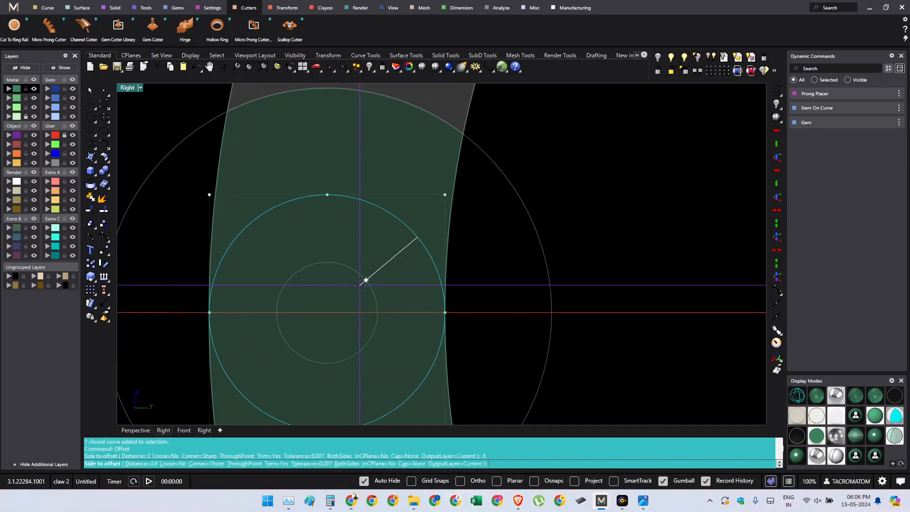
{"action": "type", "text": ".65"}
{"action": "key", "text": "Return"}
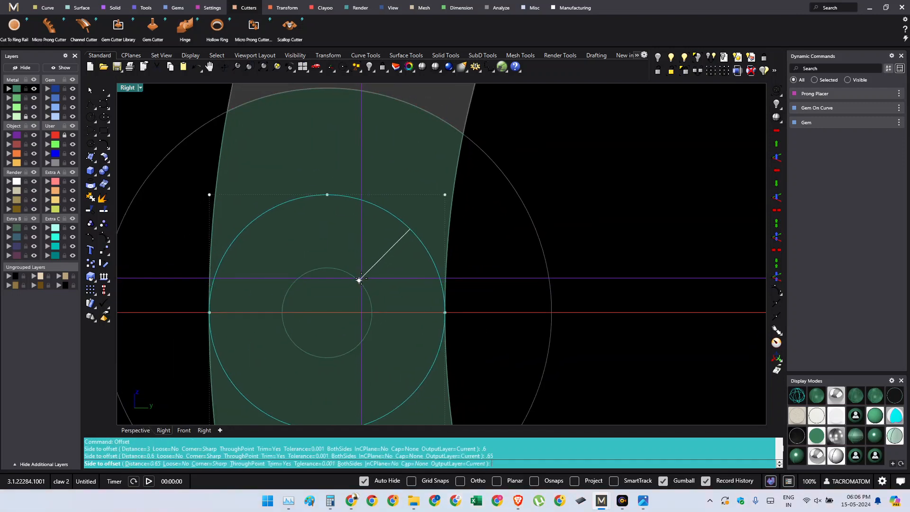
{"action": "left_click", "coordinate": [359, 279]}
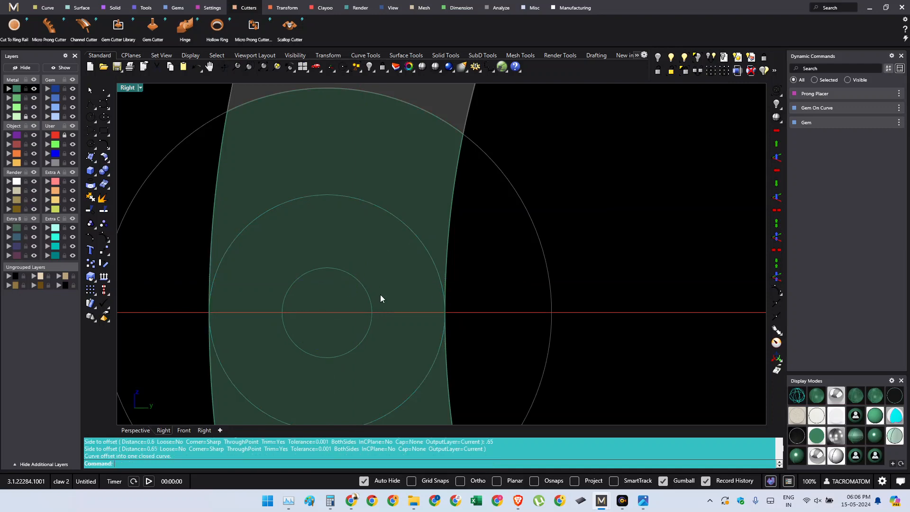
- Hide the fourth Metal layer to remove the reference picture from view
{"action": "scroll", "coordinate": [381, 298], "scroll_direction": "down", "scroll_amount": 4}
{"action": "left_click", "coordinate": [351, 288]}
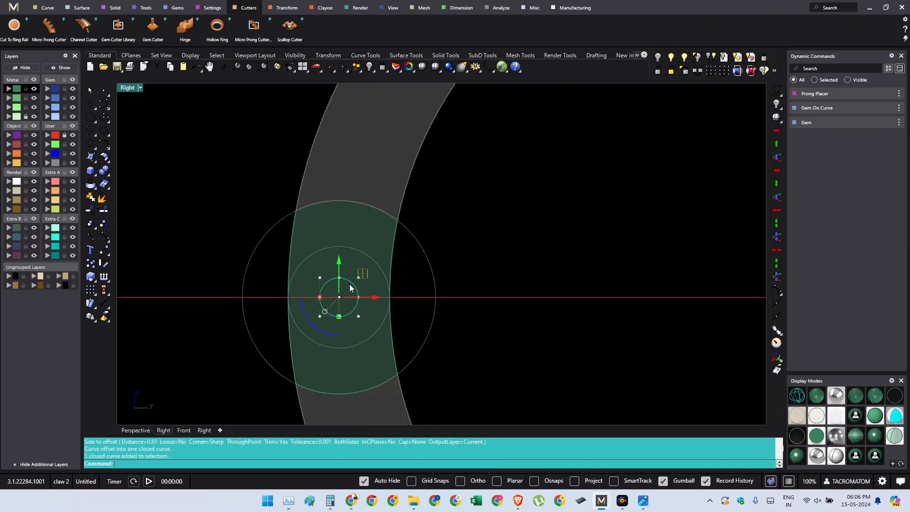
{"action": "left_click", "coordinate": [440, 242]}
{"action": "left_click", "coordinate": [377, 246]}
{"action": "right_click_drag", "start_coordinate": [365, 274], "coordinate": [480, 236], "text": "ctrl+shift"}
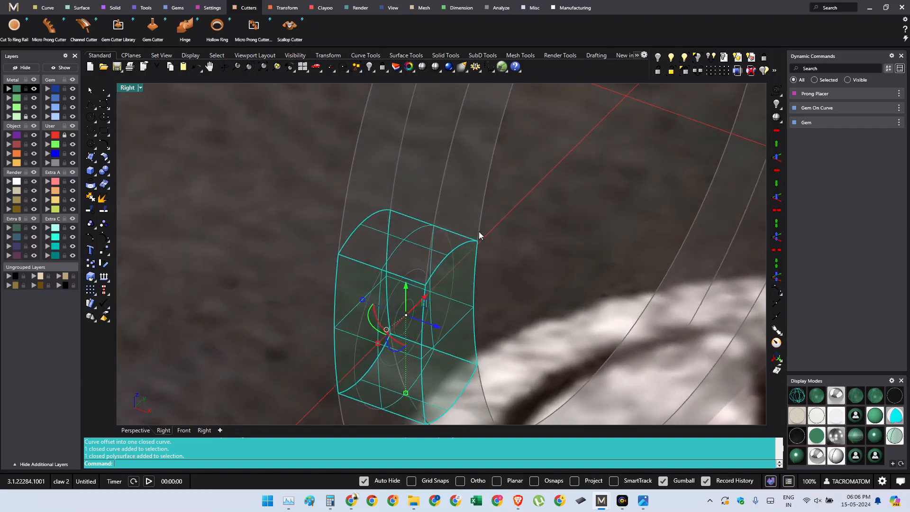
{"action": "scroll", "coordinate": [366, 238], "scroll_direction": "down", "scroll_amount": 7}
{"action": "left_click", "coordinate": [34, 117]}
{"action": "right_click_drag", "start_coordinate": [354, 276], "coordinate": [386, 255], "text": "ctrl+shift"}
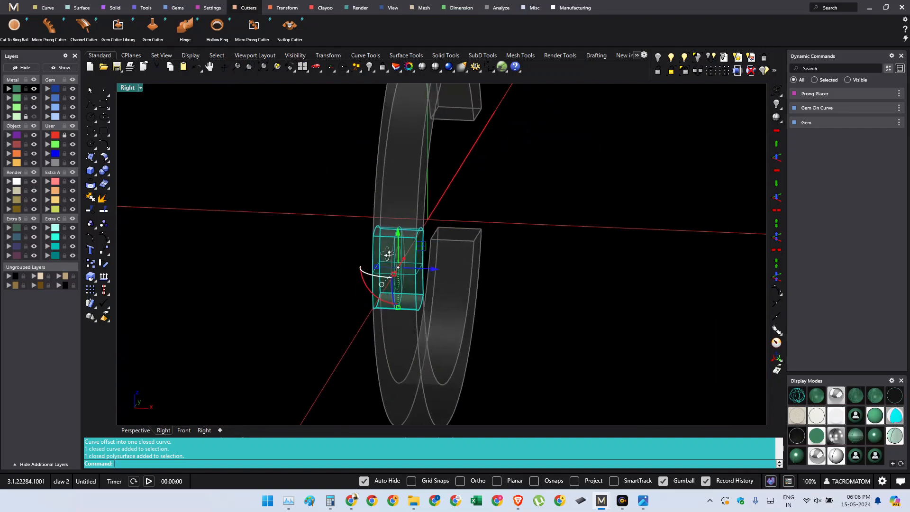
{"action": "left_click", "coordinate": [488, 305]}
{"action": "right_click_drag", "start_coordinate": [489, 305], "coordinate": [493, 279], "text": "ctrl+shift"}
- Draw a straight vertical line in the Top view from the origin down past the hinge block
{"action": "key", "text": "F5"}
{"action": "scroll", "coordinate": [434, 323], "scroll_direction": "up", "scroll_amount": 2}
{"action": "type", "text": "q"}
{"action": "type", "text": "0"}
{"action": "key", "text": "Return"}
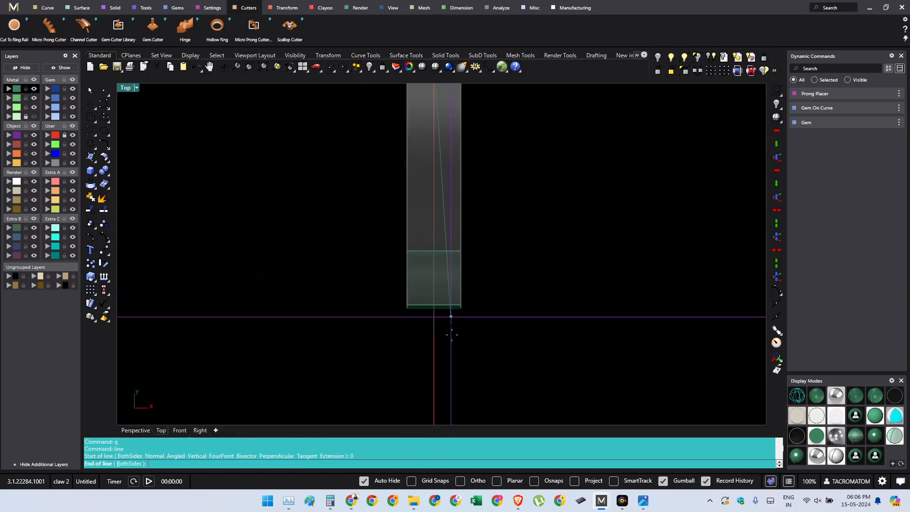
{"action": "left_click", "coordinate": [434, 380], "text": "shift"}
- Offset the centre line by 1.0 to the hinge block's right side and delete the original line
{"action": "left_click_drag", "start_coordinate": [477, 340], "coordinate": [419, 370]}
{"action": "right_click_drag", "start_coordinate": [476, 267], "coordinate": [449, 323]}
{"action": "type", "text": "Offset"}
{"action": "key", "text": "Return"}
{"action": "type", "text": "1.0"}
{"action": "key", "text": "Return"}
{"action": "left_click", "coordinate": [449, 323]}
{"action": "right_click_drag", "start_coordinate": [443, 356], "coordinate": [499, 326]}
{"action": "key", "text": "Delete"}
- Mirror the offset line across the vertical axis through the origin, keeping the original
{"action": "left_click_drag", "start_coordinate": [511, 346], "coordinate": [483, 303]}
{"action": "scroll", "coordinate": [482, 299], "scroll_direction": "up", "scroll_amount": 4}
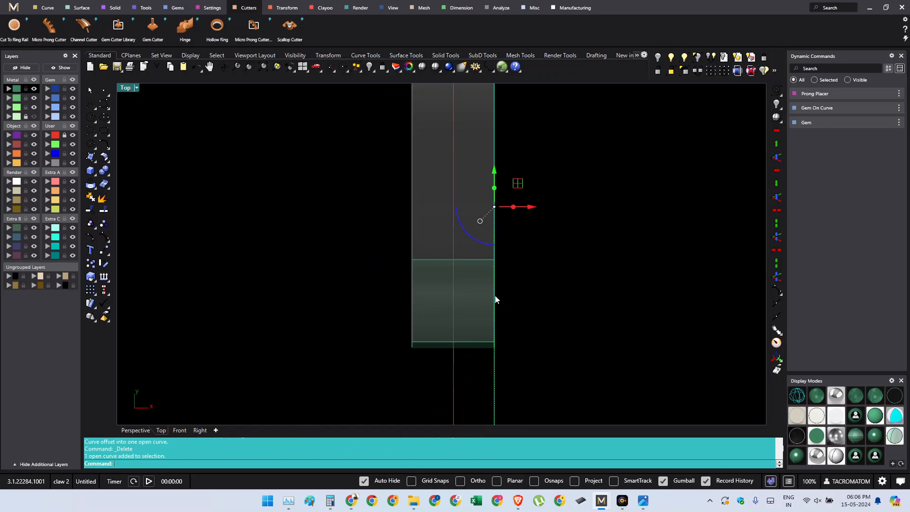
{"action": "type", "text": "0"}
{"action": "key", "text": "Return"}
{"action": "left_click", "coordinate": [445, 375], "text": "shift"}
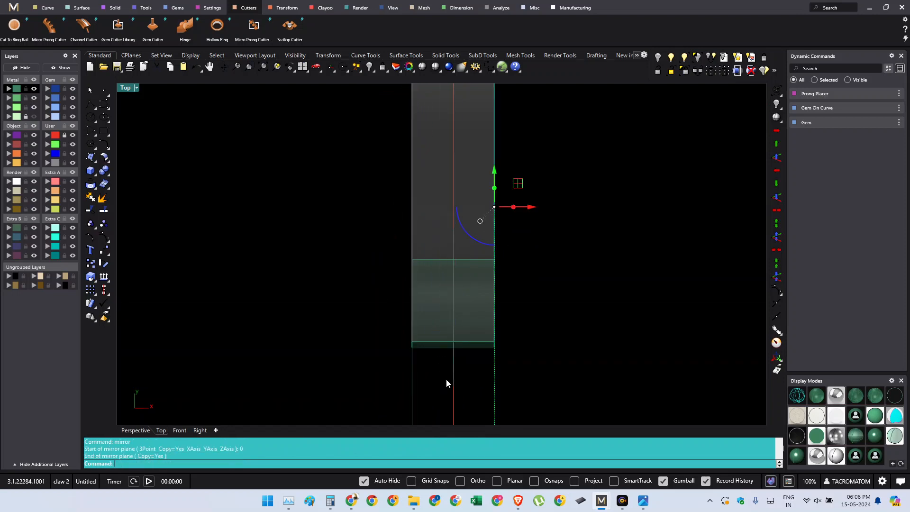
- Create 2 tween curves between the two lines on the hinge block's sides
{"action": "left_click", "coordinate": [452, 379]}
{"action": "right_click_drag", "start_coordinate": [437, 375], "coordinate": [433, 346]}
{"action": "type", "text": "TweenCurves"}
{"action": "key", "text": "Return"}
{"action": "scroll", "coordinate": [433, 351], "scroll_direction": "down", "scroll_amount": 4}
{"action": "scroll", "coordinate": [430, 362], "scroll_direction": "up", "scroll_amount": 2}
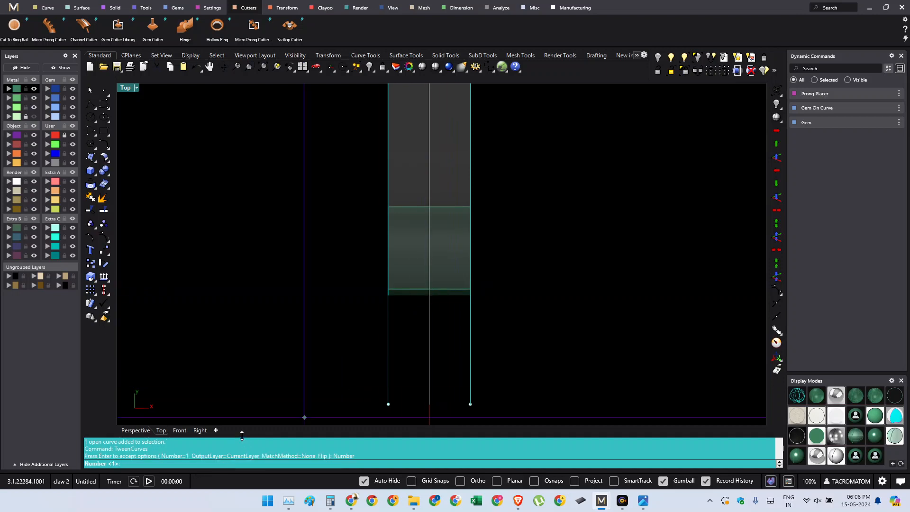
{"action": "key", "text": "Return"}
{"action": "key", "text": "Return"}
{"action": "right_click_drag", "start_coordinate": [514, 301], "coordinate": [517, 297]}
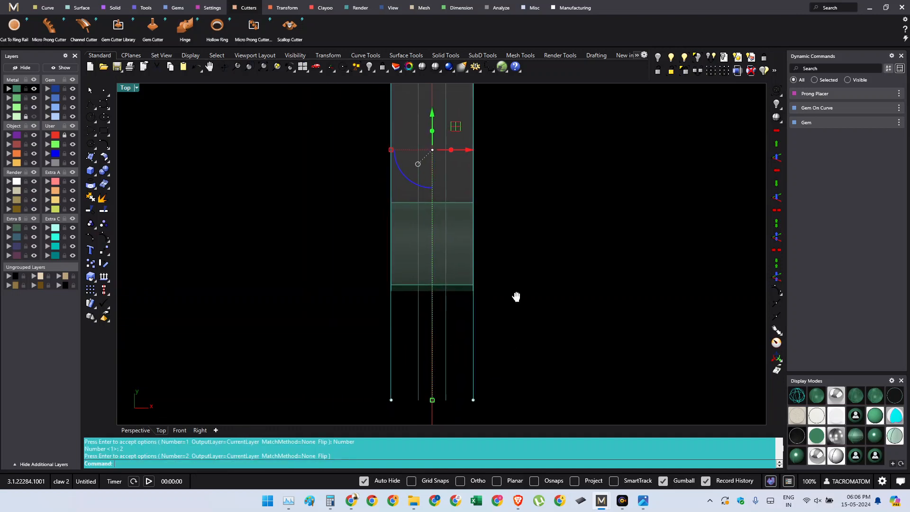
- Split the hinge block with the vertical lines into three slices and cap their open faces
{"action": "left_click", "coordinate": [460, 277]}
{"action": "scroll", "coordinate": [456, 266], "scroll_direction": "down", "scroll_amount": 2}
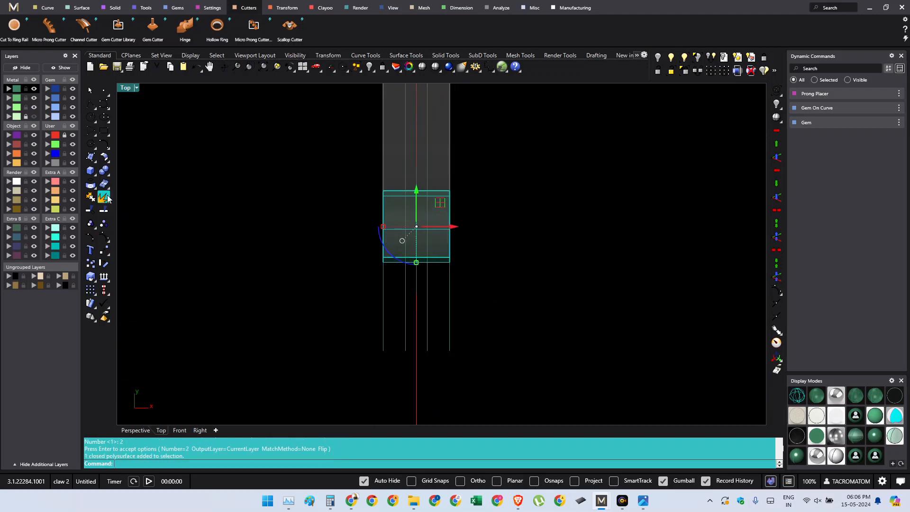
{"action": "left_click", "coordinate": [102, 214]}
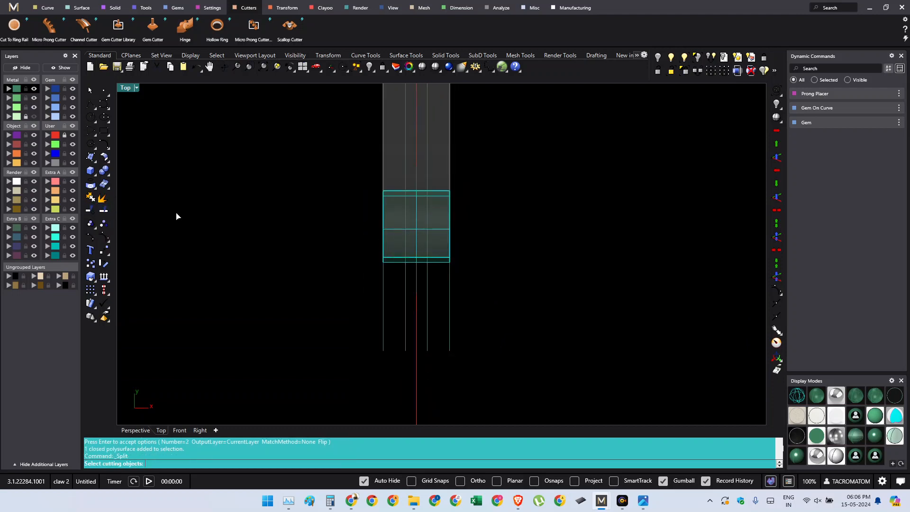
{"action": "scroll", "coordinate": [433, 288], "scroll_direction": "up", "scroll_amount": 2}
{"action": "key", "text": "Return"}
{"action": "right_click_drag", "start_coordinate": [426, 278], "coordinate": [422, 319]}
{"action": "type", "text": "cap"}
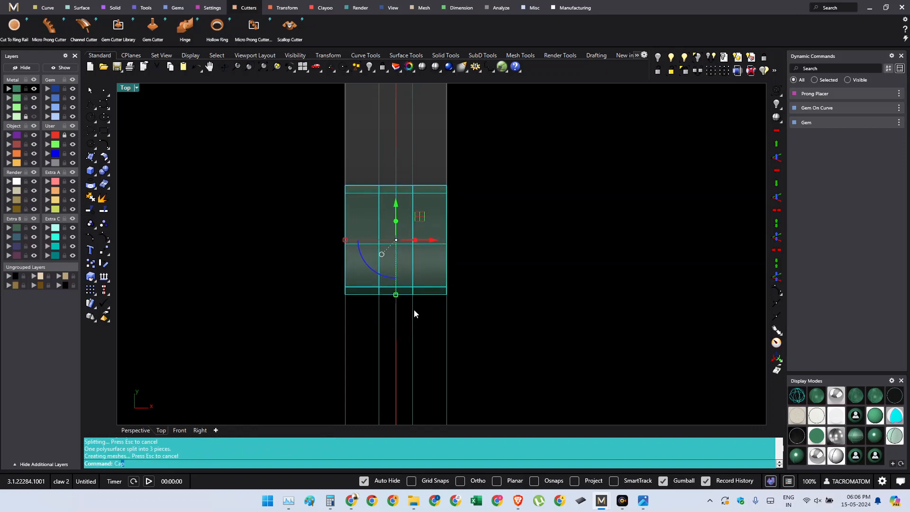
{"action": "key", "text": "Return"}
- Delete the four vertical construction lines
{"action": "left_click_drag", "start_coordinate": [500, 341], "coordinate": [286, 395]}
{"action": "scroll", "coordinate": [445, 290], "scroll_direction": "down", "scroll_amount": 4}
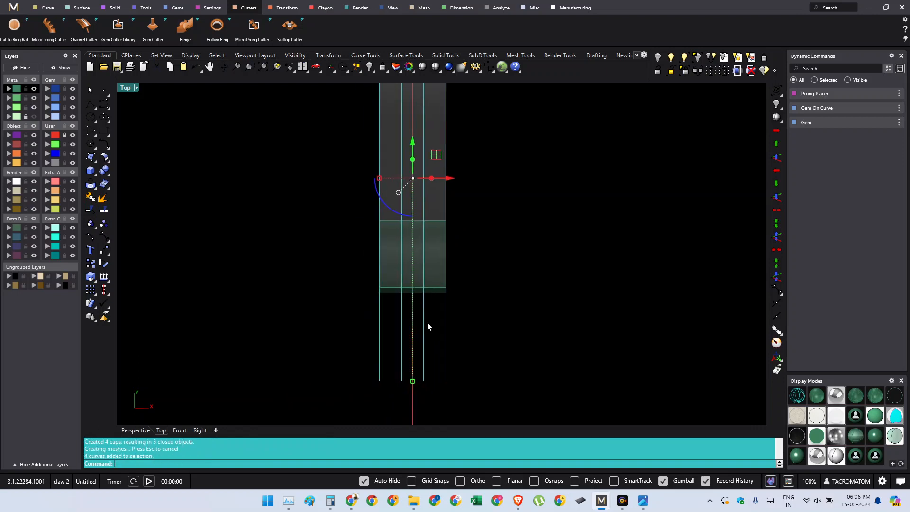
{"action": "key", "text": "Delete"}
- Orbit to the split hinge slices and switch the viewport to Shaded display
{"action": "right_click_drag", "start_coordinate": [429, 324], "coordinate": [450, 270], "text": "ctrl+shift"}
{"action": "left_click", "coordinate": [408, 254]}
{"action": "left_click", "coordinate": [468, 266]}
{"action": "left_click", "coordinate": [445, 242]}
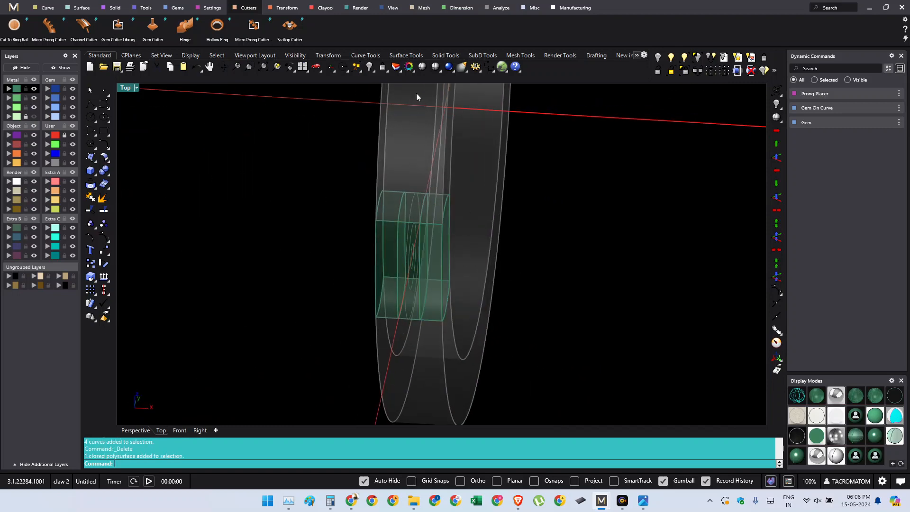
{"action": "left_click", "coordinate": [441, 70]}
- Try pulling the two outer hinge slices sideways out of the ring, and undo both moves
{"action": "mouse_move", "coordinate": [512, 246]}
{"action": "right_mouse_down", "text": "ctrl+shift"}
{"action": "mouse_move", "coordinate": [539, 264]}
{"action": "mouse_move", "coordinate": [465, 258]}
{"action": "mouse_move", "coordinate": [428, 242]}
{"action": "mouse_move", "coordinate": [473, 266]}
{"action": "right_mouse_up", "text": "ctrl+shift"}
{"action": "left_click", "coordinate": [428, 240]}
{"action": "left_click_drag", "start_coordinate": [468, 259], "coordinate": [562, 277]}
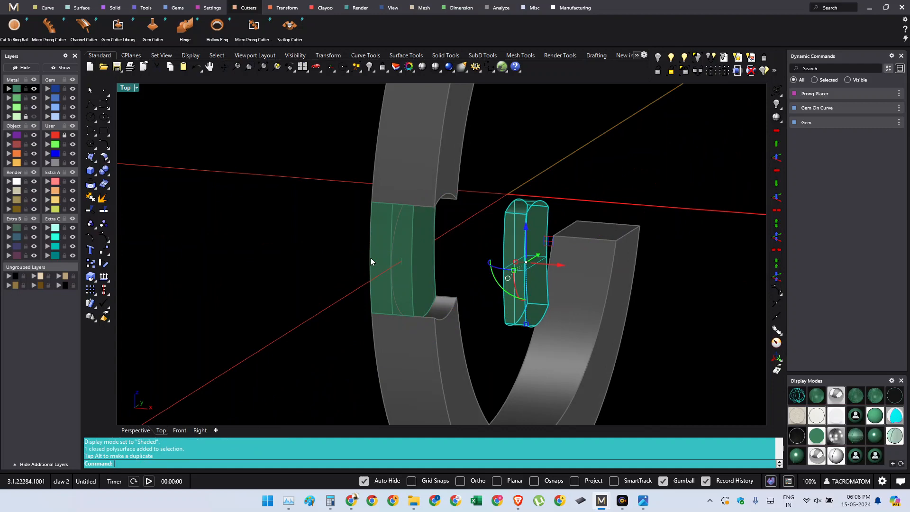
{"action": "left_click", "coordinate": [373, 259]}
{"action": "left_click_drag", "start_coordinate": [425, 254], "coordinate": [338, 248]}
{"action": "left_click", "coordinate": [457, 290]}
{"action": "right_click_drag", "start_coordinate": [461, 301], "coordinate": [477, 325], "text": "ctrl+shift"}
{"action": "key", "text": "ctrl+z"}
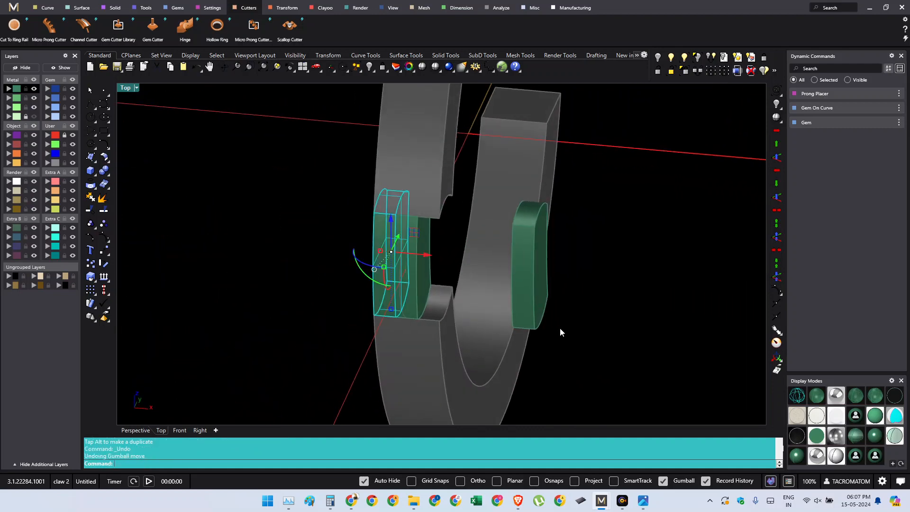
{"action": "key", "text": "ctrl+z"}
- Unlock all objects and select the ring's upper arc together with the outer hinge slices
{"action": "right_click_drag", "start_coordinate": [547, 336], "coordinate": [437, 236], "text": "ctrl+shift"}
{"action": "left_click", "coordinate": [378, 225], "text": "shift"}
{"action": "right_click_drag", "start_coordinate": [379, 225], "coordinate": [645, 90], "text": "ctrl+shift"}
{"action": "left_click", "coordinate": [660, 71]}
{"action": "right_click_drag", "start_coordinate": [475, 121], "coordinate": [465, 220]}
{"action": "left_click", "coordinate": [453, 274], "text": "shift"}
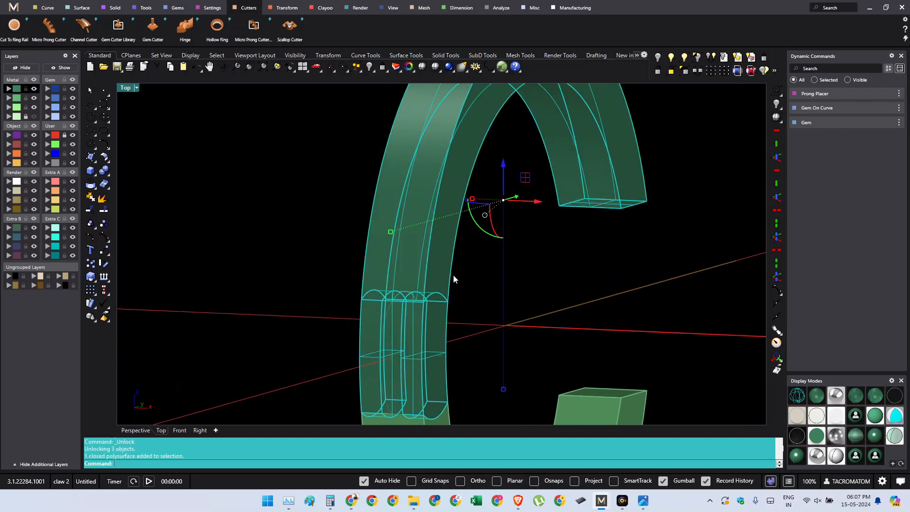
- Assign the middle hinge slice to the second Metal layer and view the hinge from the front
{"action": "left_click", "coordinate": [477, 277]}
{"action": "scroll", "coordinate": [437, 296], "scroll_direction": "up", "scroll_amount": 2}
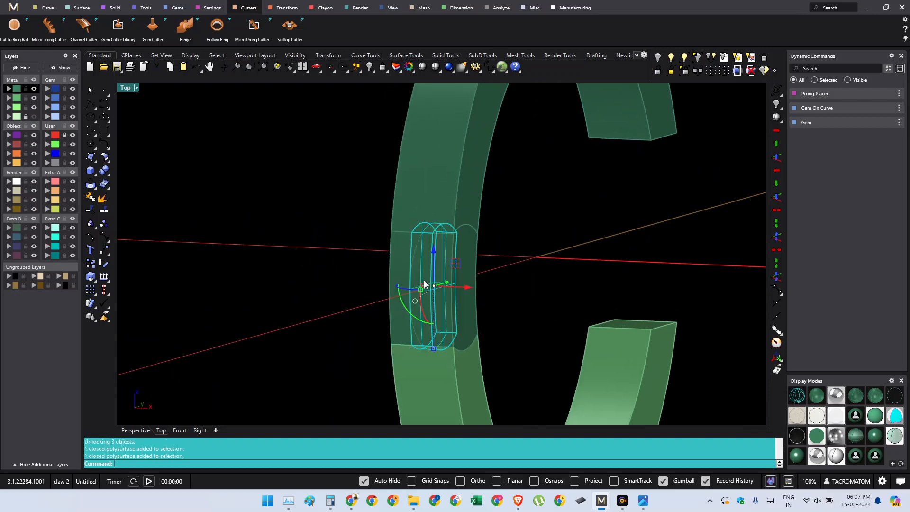
{"action": "right_click_drag", "start_coordinate": [425, 285], "coordinate": [470, 327], "text": "ctrl+shift"}
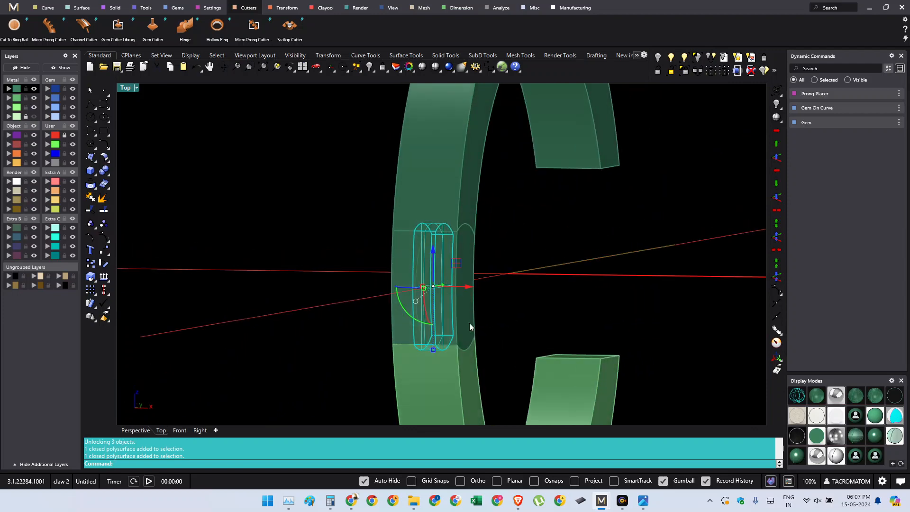
{"action": "left_click", "coordinate": [9, 99]}
{"action": "right_click_drag", "start_coordinate": [535, 345], "coordinate": [547, 279]}
{"action": "left_click", "coordinate": [547, 278]}
{"action": "right_click_drag", "start_coordinate": [450, 327], "coordinate": [338, 335], "text": "ctrl+shift"}
{"action": "key", "text": "ctrl+F2"}
{"action": "right_click_drag", "start_coordinate": [477, 233], "coordinate": [446, 286]}
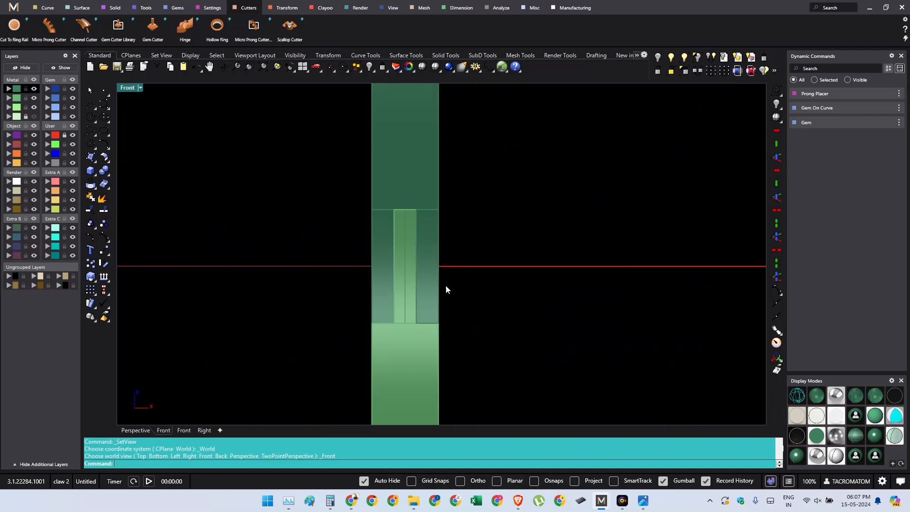
- Wire-cut a pin hole through the hinge slices with the small centre circle, picking the cut direction across the ring's width
{"action": "key", "text": "ctrl+F3"}
{"action": "right_click_drag", "start_coordinate": [507, 309], "coordinate": [511, 290]}
{"action": "scroll", "coordinate": [441, 271], "scroll_direction": "up", "scroll_amount": 3}
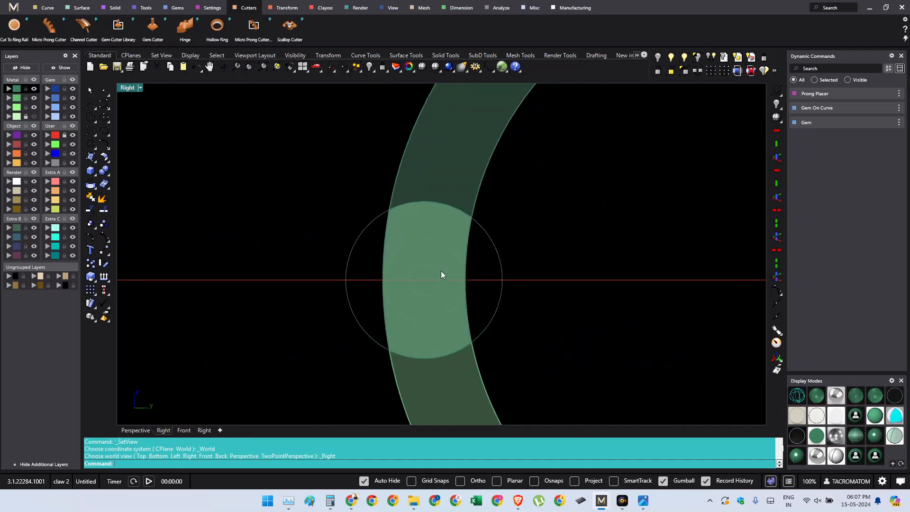
{"action": "left_click", "coordinate": [436, 278]}
{"action": "right_click_drag", "start_coordinate": [436, 277], "coordinate": [426, 311]}
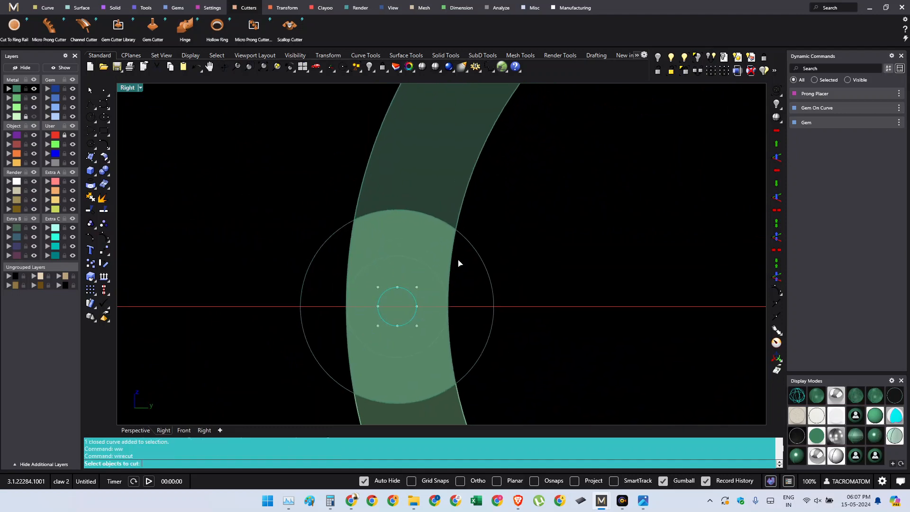
{"action": "scroll", "coordinate": [372, 268], "scroll_direction": "down", "scroll_amount": 3}
{"action": "right_click", "coordinate": [414, 259]}
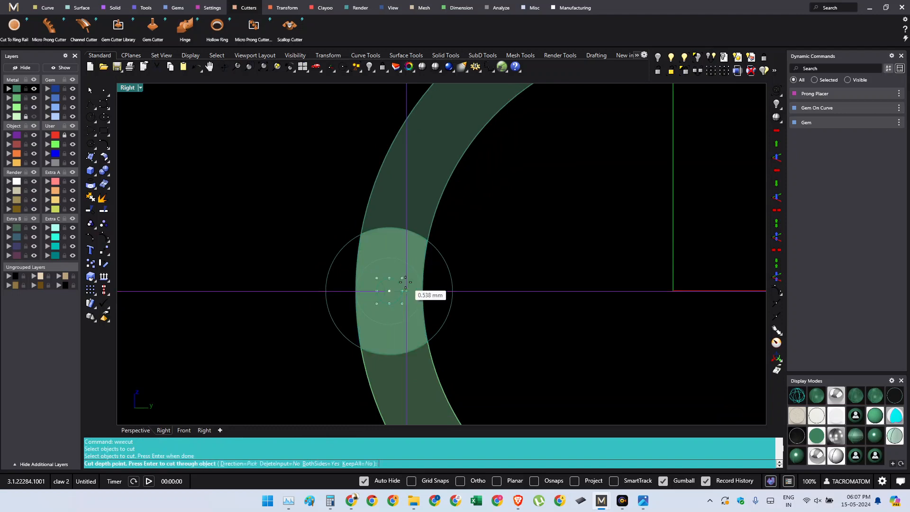
{"action": "right_click_drag", "start_coordinate": [406, 284], "coordinate": [424, 333], "text": "ctrl+shift"}
{"action": "type", "text": "d"}
{"action": "key", "text": "Return"}
{"action": "key", "text": "F2"}
{"action": "type", "text": "p"}
{"action": "key", "text": "Return"}
{"action": "left_click", "coordinate": [394, 305]}
{"action": "left_click", "coordinate": [431, 306]}
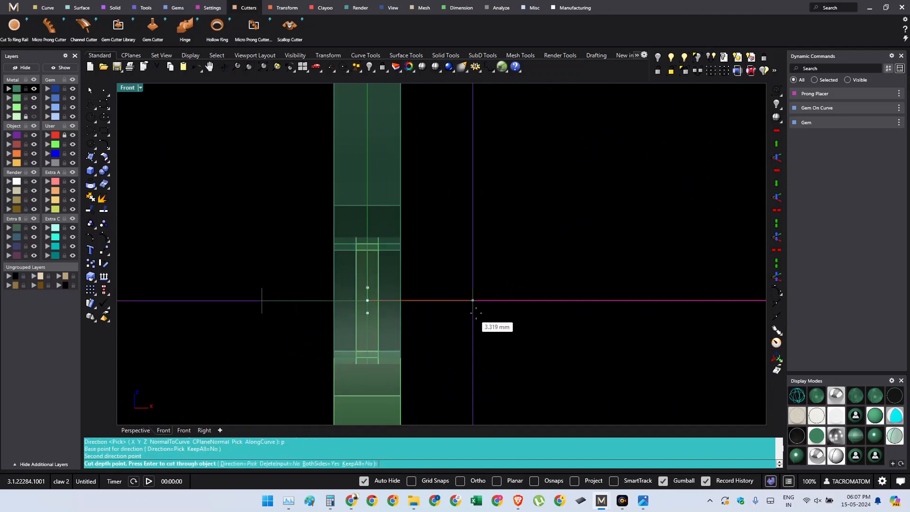
{"action": "right_click", "coordinate": [474, 311]}
{"action": "right_click_drag", "start_coordinate": [486, 320], "coordinate": [509, 356], "text": "ctrl+shift"}
{"action": "right_click", "coordinate": [400, 311]}
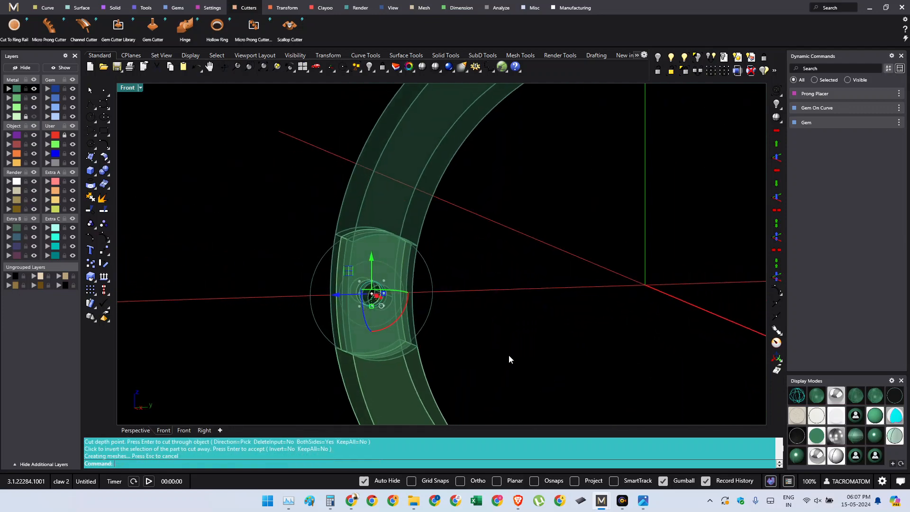
- Switch to Shaded display and group the ring's upper arc with the two outer hinge slices
{"action": "key", "text": "ctrl+alt+s"}
{"action": "mouse_move", "coordinate": [411, 294]}
{"action": "right_mouse_down", "text": "ctrl+shift"}
{"action": "mouse_move", "coordinate": [346, 291]}
{"action": "mouse_move", "coordinate": [462, 307]}
{"action": "mouse_move", "coordinate": [440, 281]}
{"action": "mouse_move", "coordinate": [361, 285]}
{"action": "mouse_move", "coordinate": [431, 313]}
{"action": "right_mouse_up", "text": "ctrl+shift"}
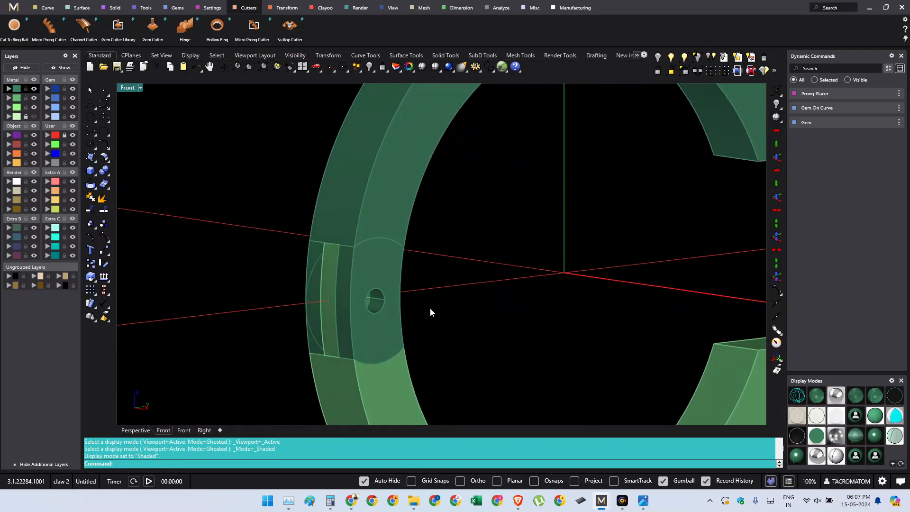
{"action": "left_click", "coordinate": [369, 206], "text": "shift"}
{"action": "scroll", "coordinate": [310, 252], "scroll_direction": "up", "scroll_amount": 4}
{"action": "left_click", "coordinate": [313, 251], "text": "shift"}
{"action": "scroll", "coordinate": [325, 287], "scroll_direction": "down", "scroll_amount": 4}
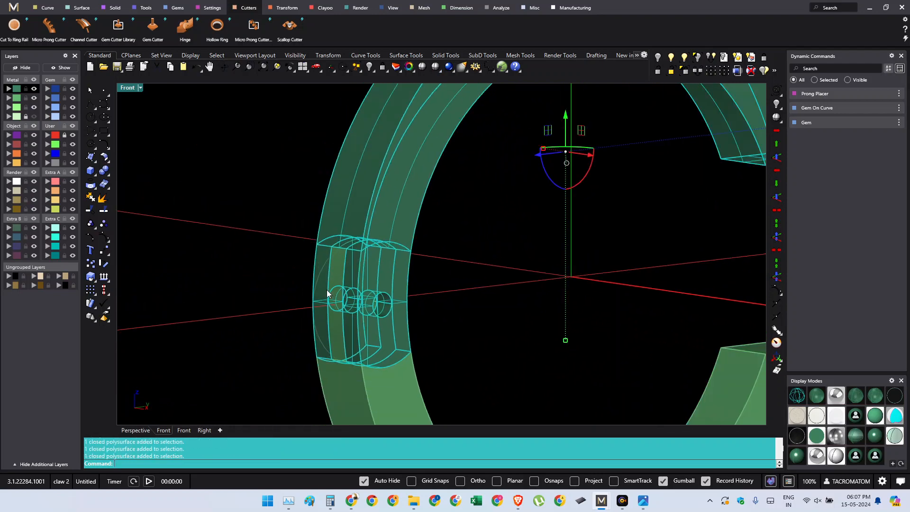
{"action": "key", "text": "ctrl+g"}
- Examine the pin hole through the hinge slices from several angles in different display modes
{"action": "left_click", "coordinate": [855, 399]}
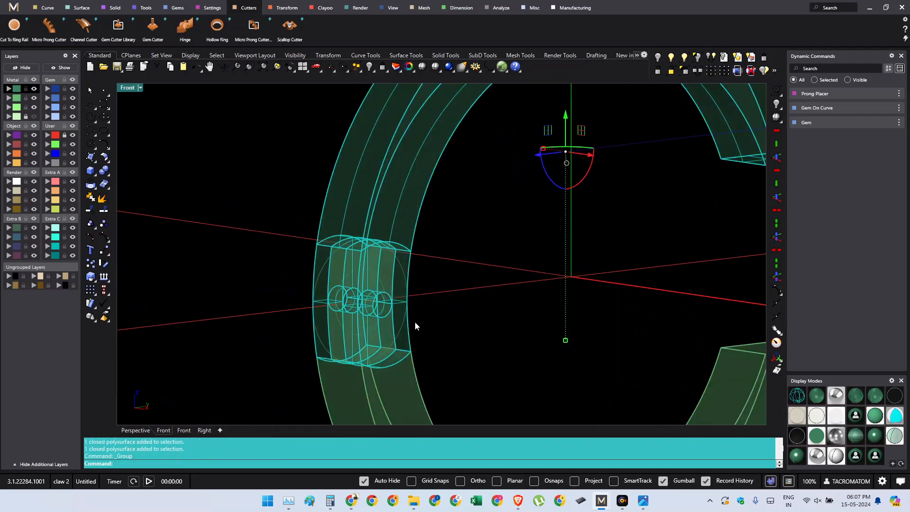
{"action": "right_click_drag", "start_coordinate": [415, 322], "coordinate": [447, 346], "text": "ctrl+shift"}
{"action": "left_click", "coordinate": [448, 346]}
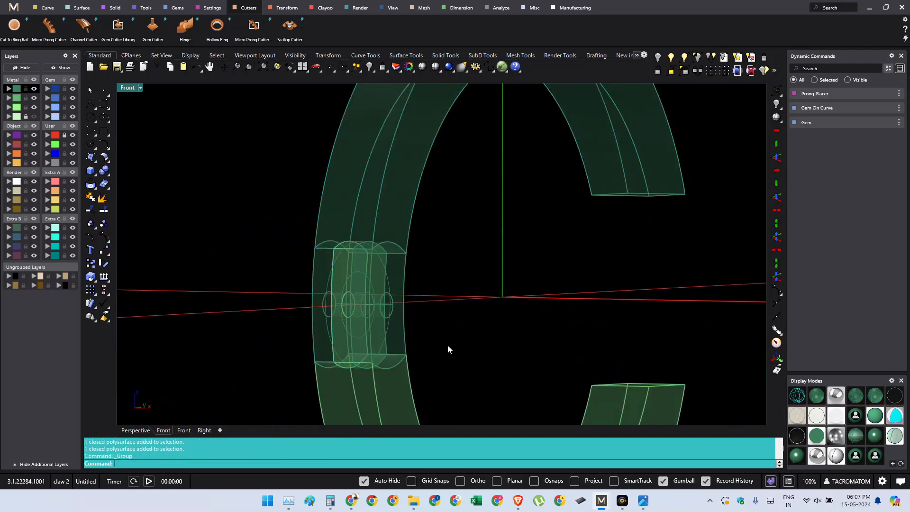
{"action": "left_click", "coordinate": [855, 454]}
{"action": "mouse_move", "coordinate": [640, 375]}
{"action": "right_mouse_down", "text": "ctrl+shift"}
{"action": "mouse_move", "coordinate": [456, 340]}
{"action": "mouse_move", "coordinate": [350, 300]}
{"action": "right_mouse_up", "text": "ctrl+shift"}
{"action": "left_click", "coordinate": [869, 433]}
{"action": "left_click", "coordinate": [858, 398]}
{"action": "scroll", "coordinate": [451, 253], "scroll_direction": "up", "scroll_amount": 4}
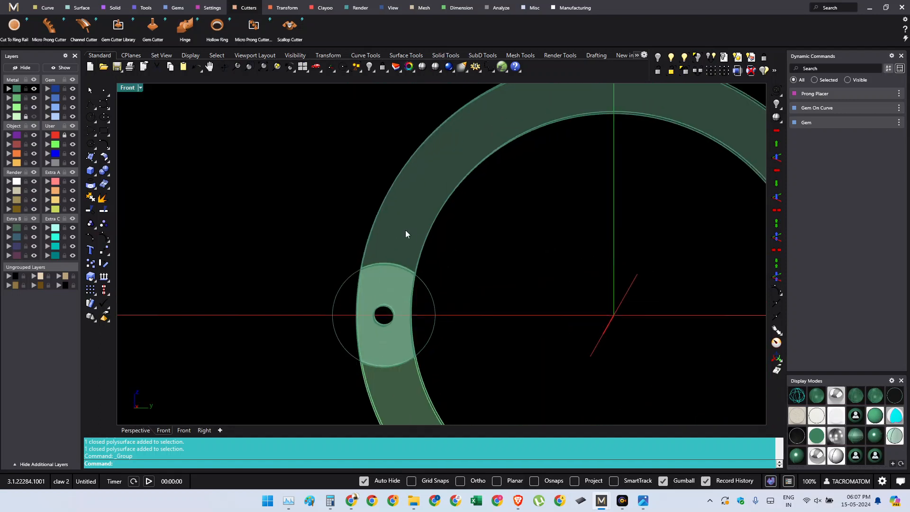
- Try swinging the upper arc group open by rotating it about the centre of the pin hole in the Right view
{"action": "key", "text": "ctrl+F3"}
{"action": "scroll", "coordinate": [404, 320], "scroll_direction": "up", "scroll_amount": 4}
{"action": "left_click", "coordinate": [402, 327]}
{"action": "type", "text": "rr"}
{"action": "key", "text": "Return"}
{"action": "left_click", "coordinate": [372, 313]}
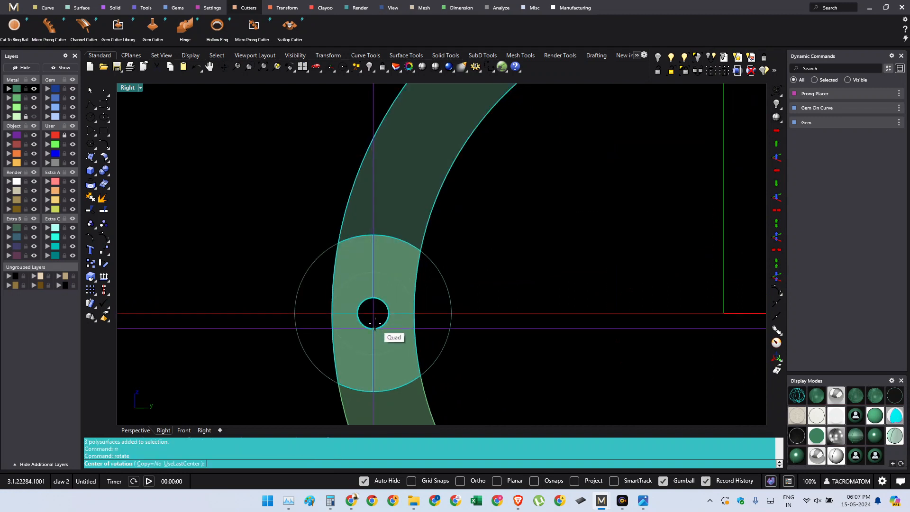
{"action": "scroll", "coordinate": [375, 318], "scroll_direction": "up", "scroll_amount": 6}
{"action": "scroll", "coordinate": [384, 332], "scroll_direction": "down", "scroll_amount": 6}
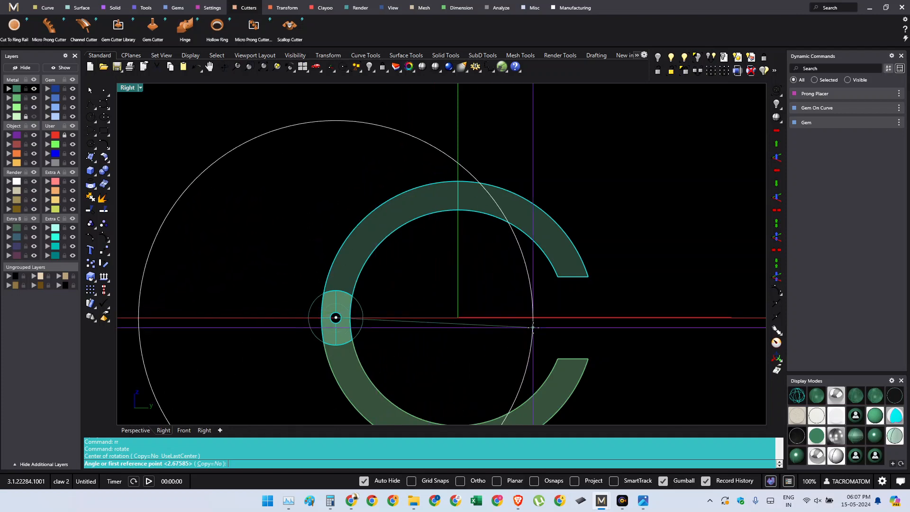
{"action": "left_click", "coordinate": [534, 327]}
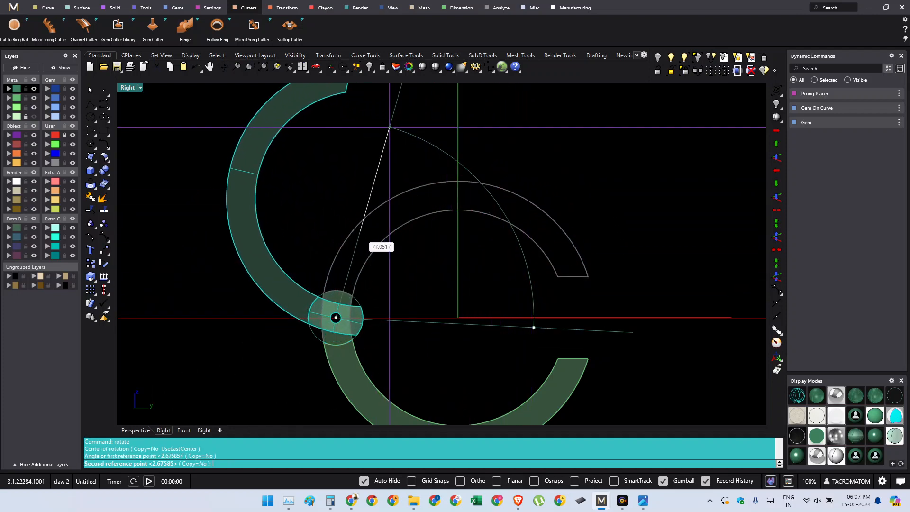
{"action": "scroll", "coordinate": [341, 313], "scroll_direction": "up", "scroll_amount": 4}
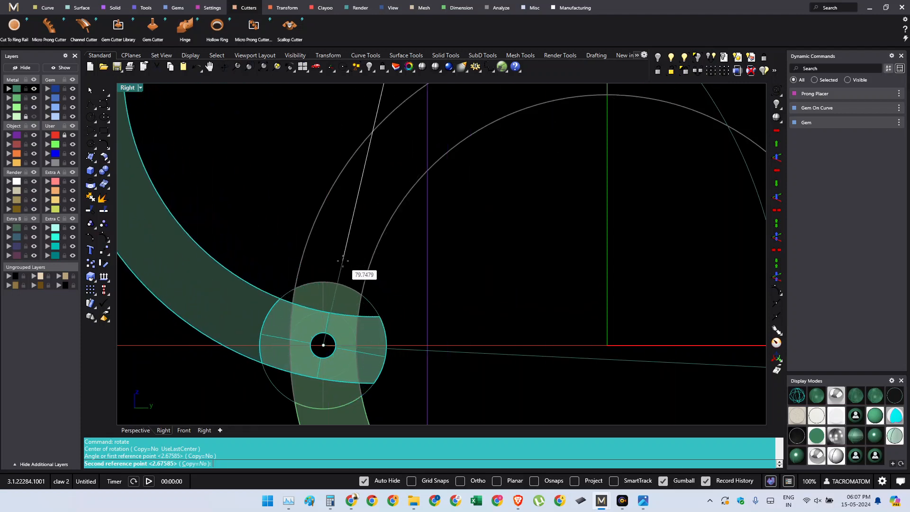
{"action": "left_click", "coordinate": [366, 275]}
- Inspect the opened hinge in Shaded display and undo the rotation
{"action": "scroll", "coordinate": [365, 276], "scroll_direction": "down", "scroll_amount": 3}
{"action": "left_click", "coordinate": [436, 67]}
{"action": "mouse_move", "coordinate": [429, 284]}
{"action": "right_mouse_down"}
{"action": "mouse_move", "coordinate": [423, 311]}
{"action": "mouse_move", "coordinate": [335, 342]}
{"action": "mouse_move", "coordinate": [284, 335]}
{"action": "mouse_move", "coordinate": [470, 301]}
{"action": "mouse_move", "coordinate": [651, 294]}
{"action": "mouse_move", "coordinate": [524, 348]}
{"action": "mouse_move", "coordinate": [520, 248]}
{"action": "mouse_move", "coordinate": [602, 357]}
{"action": "mouse_move", "coordinate": [624, 345]}
{"action": "mouse_move", "coordinate": [522, 271]}
{"action": "mouse_move", "coordinate": [455, 284]}
{"action": "right_mouse_up"}
{"action": "right_click_drag", "start_coordinate": [595, 364], "coordinate": [404, 276]}
{"action": "key", "text": "ctrl+z"}
{"action": "right_click_drag", "start_coordinate": [415, 334], "coordinate": [476, 349]}
{"action": "left_click", "coordinate": [476, 350]}
{"action": "scroll", "coordinate": [400, 299], "scroll_direction": "up", "scroll_amount": 6}
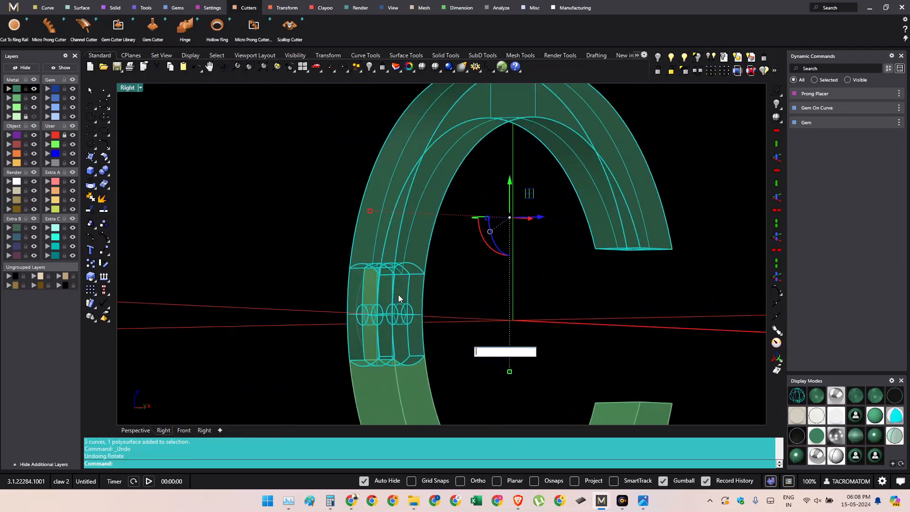
- Group the ring's lower arc with the middle hinge slice
{"action": "left_click", "coordinate": [452, 286]}
{"action": "left_click", "coordinate": [376, 296]}
{"action": "right_click_drag", "start_coordinate": [376, 296], "coordinate": [450, 287]}
{"action": "left_click", "coordinate": [450, 287]}
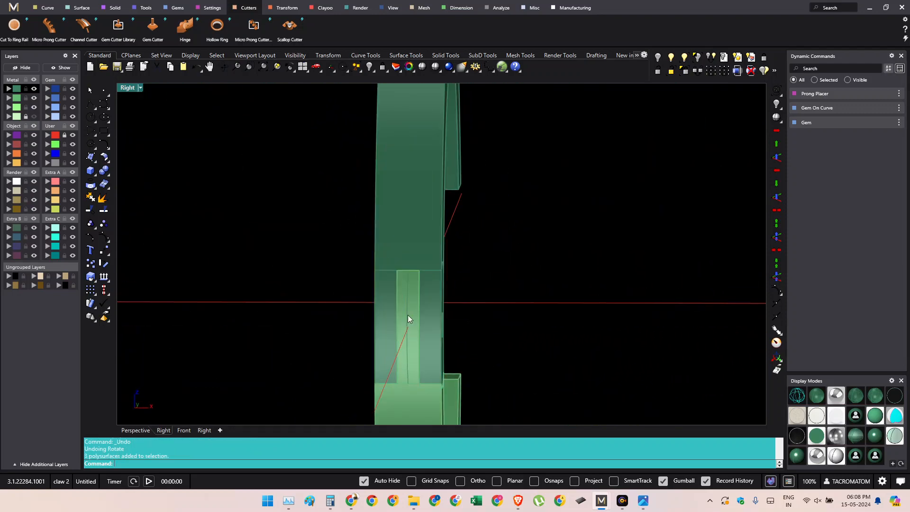
{"action": "right_click_drag", "start_coordinate": [413, 379], "coordinate": [417, 287], "text": "shift"}
{"action": "left_click", "coordinate": [420, 357], "text": "shift"}
{"action": "right_click_drag", "start_coordinate": [420, 357], "coordinate": [377, 274]}
{"action": "key", "text": "ctrl+g"}
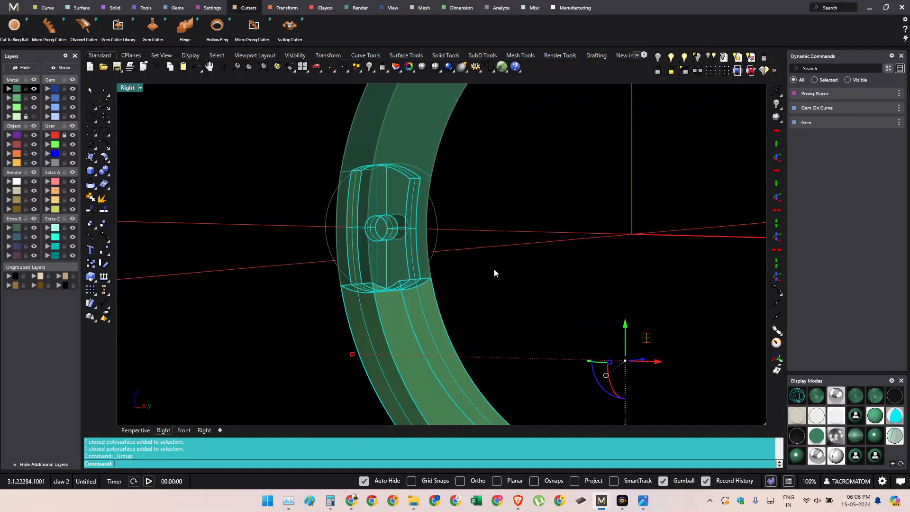
- Try lifting the upper arc group straight up off the lower arc to inspect both hinge halves, and undo the move
{"action": "left_click", "coordinate": [494, 269]}
{"action": "left_click", "coordinate": [415, 197]}
{"action": "right_click_drag", "start_coordinate": [413, 198], "coordinate": [498, 279]}
{"action": "scroll", "coordinate": [477, 194], "scroll_direction": "down", "scroll_amount": 6}
{"action": "key", "text": "Return"}
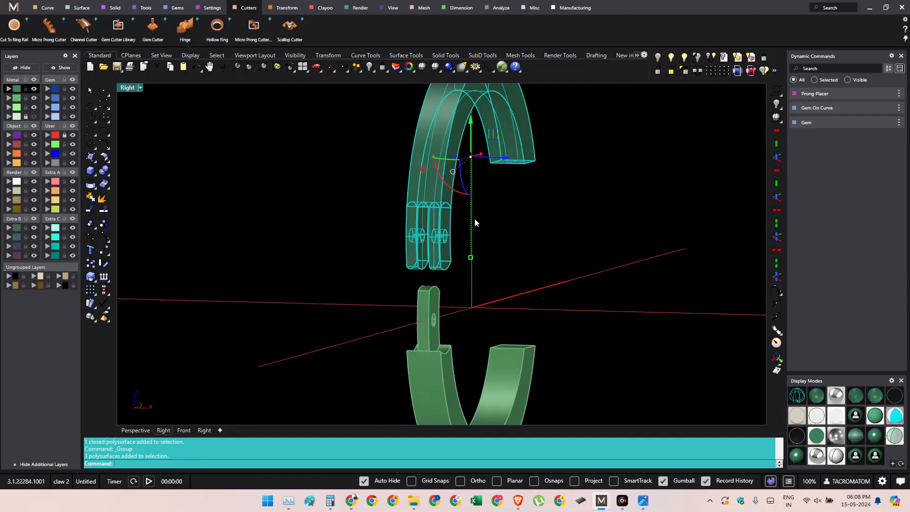
{"action": "right_click_drag", "start_coordinate": [474, 218], "coordinate": [566, 286]}
{"action": "key", "text": "ctrl+z"}
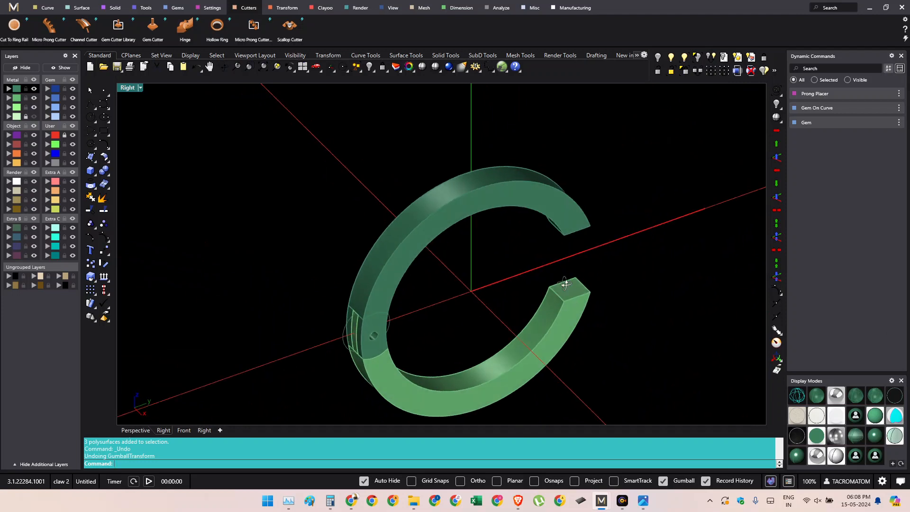
- Draw a 2 mm diameter circle centred on the origin in the Right view
{"action": "key", "text": "ctrl+F3"}
{"action": "right_click_drag", "start_coordinate": [622, 320], "coordinate": [597, 287]}
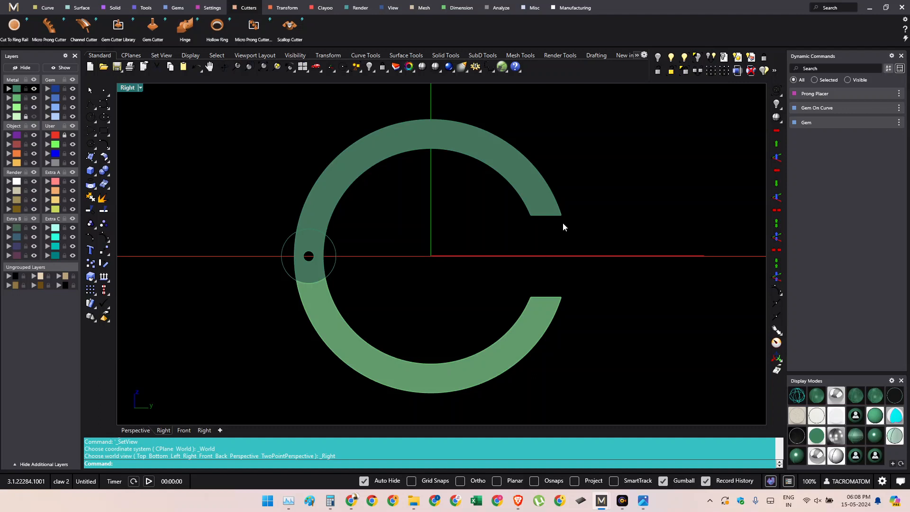
{"action": "key", "text": "ctrl+a"}
{"action": "type", "text": "cc"}
{"action": "key", "text": "Return"}
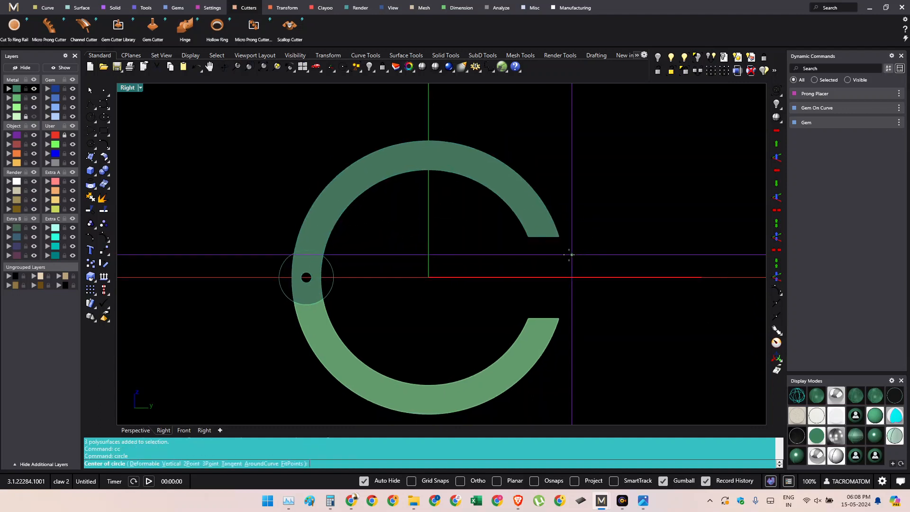
{"action": "type", "text": "0"}
{"action": "key", "text": "Return"}
{"action": "type", "text": "2"}
{"action": "key", "text": "Return"}
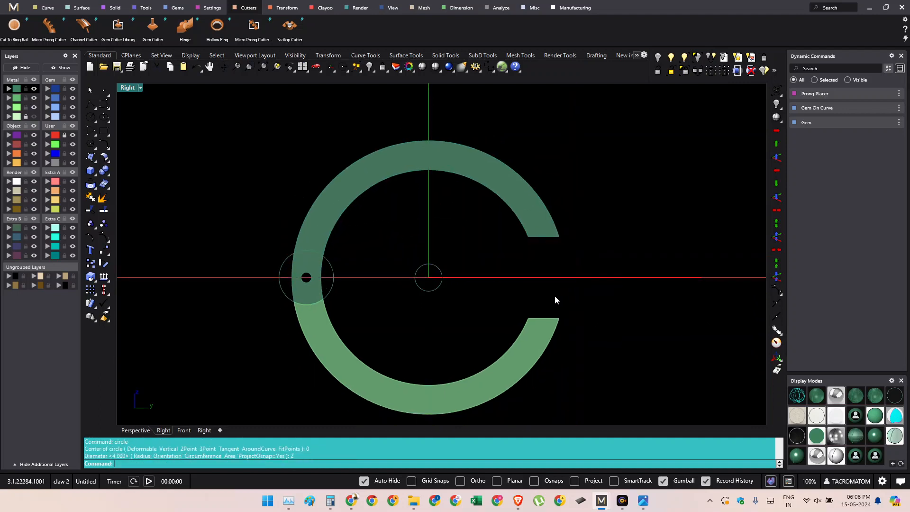
- Draw a 20 mm diameter circle centred on the origin
{"action": "type", "text": "cc"}
{"action": "key", "text": "Return"}
{"action": "type", "text": "0"}
{"action": "key", "text": "Return"}
{"action": "type", "text": "2"}
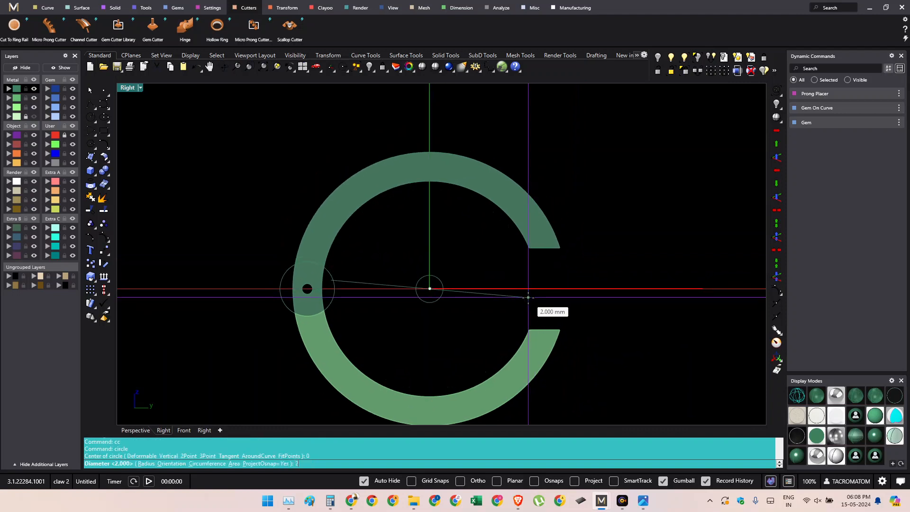
{"action": "type", "text": "0"}
{"action": "key", "text": "Return"}
- Offset the 20 mm circle inward by 0.7 mm and delete the original circle
{"action": "scroll", "coordinate": [546, 268], "scroll_direction": "up", "scroll_amount": 4}
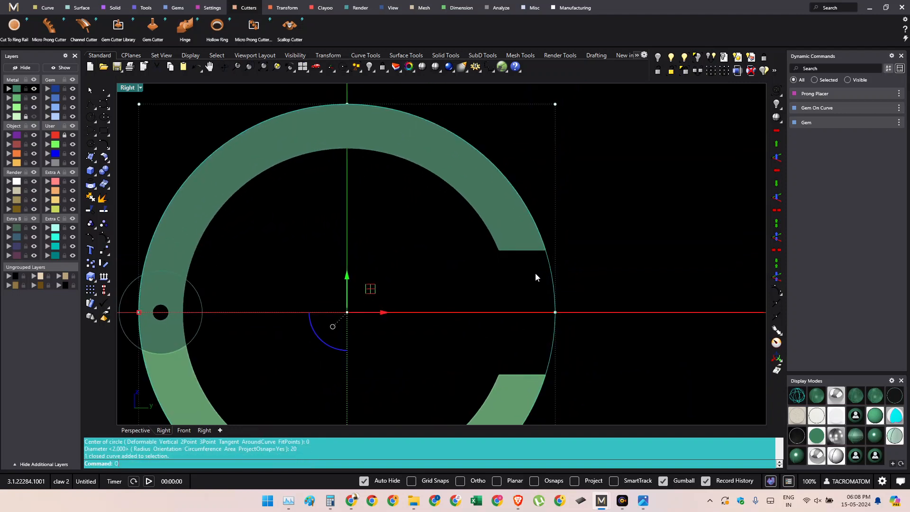
{"action": "type", "text": "Off"}
{"action": "key", "text": "Return"}
{"action": "scroll", "coordinate": [531, 275], "scroll_direction": "up", "scroll_amount": 1}
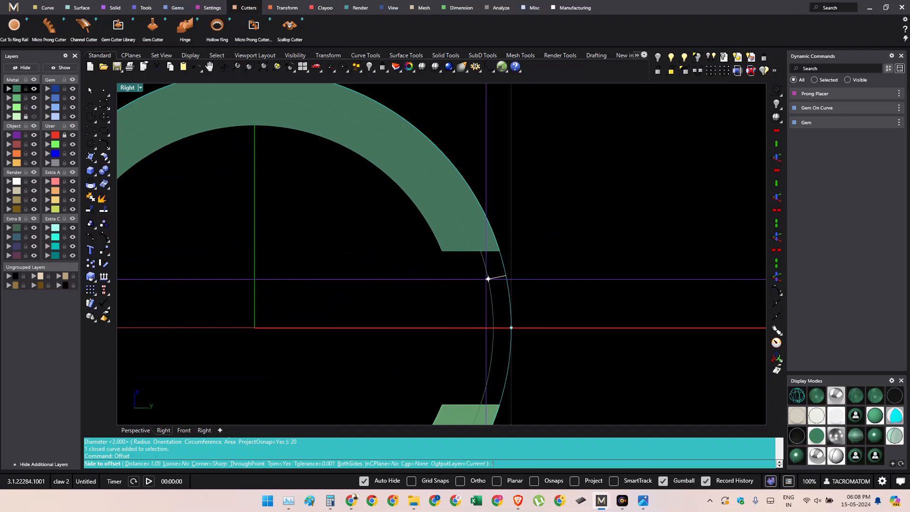
{"action": "type", "text": ".7"}
{"action": "key", "text": "Return"}
{"action": "left_click", "coordinate": [491, 282]}
{"action": "key", "text": "Delete"}
- Offset the remaining large circle inward by 0.9 mm
{"action": "left_click", "coordinate": [491, 290]}
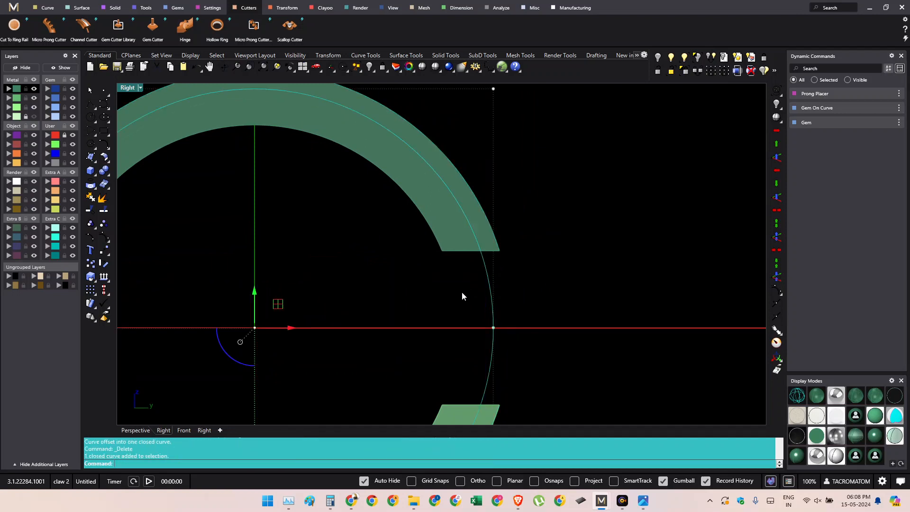
{"action": "scroll", "coordinate": [463, 280], "scroll_direction": "down", "scroll_amount": 3}
{"action": "scroll", "coordinate": [467, 255], "scroll_direction": "up", "scroll_amount": 2}
{"action": "scroll", "coordinate": [479, 332], "scroll_direction": "down", "scroll_amount": 5}
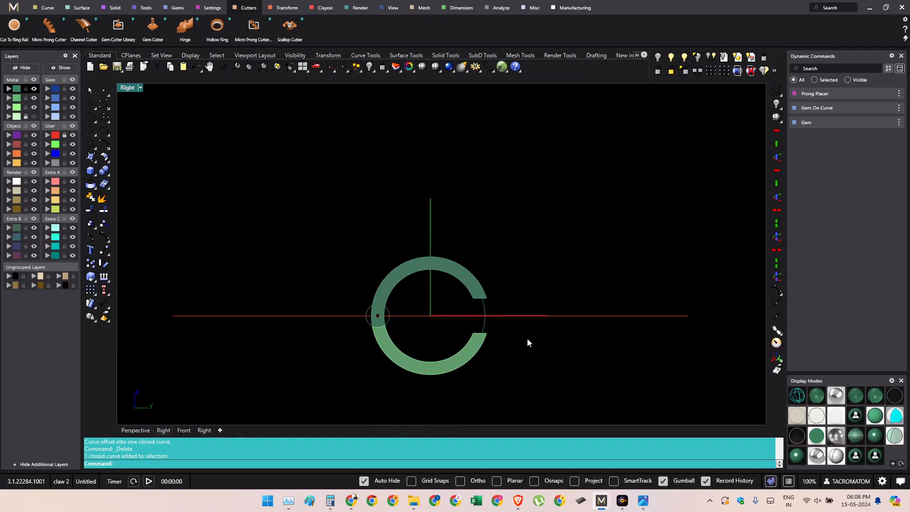
{"action": "scroll", "coordinate": [490, 312], "scroll_direction": "up", "scroll_amount": 4}
{"action": "scroll", "coordinate": [471, 308], "scroll_direction": "up", "scroll_amount": 3}
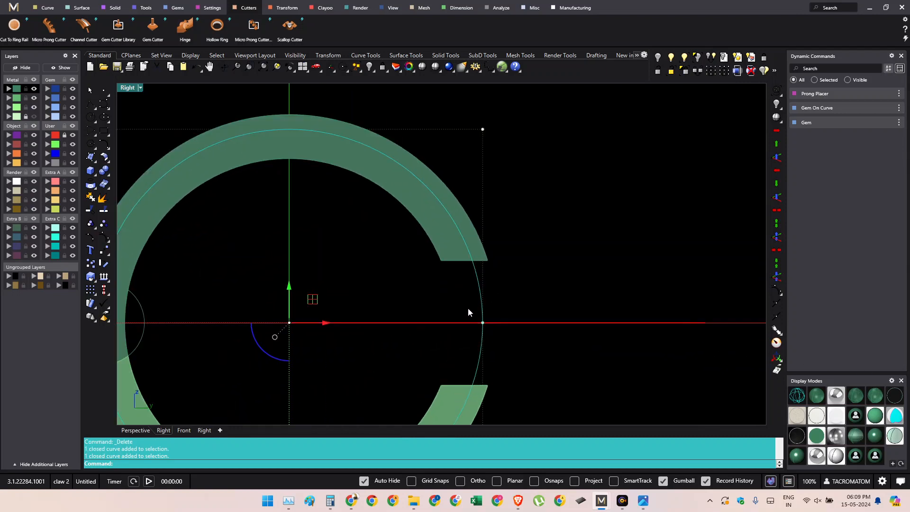
{"action": "type", "text": "O.9"}
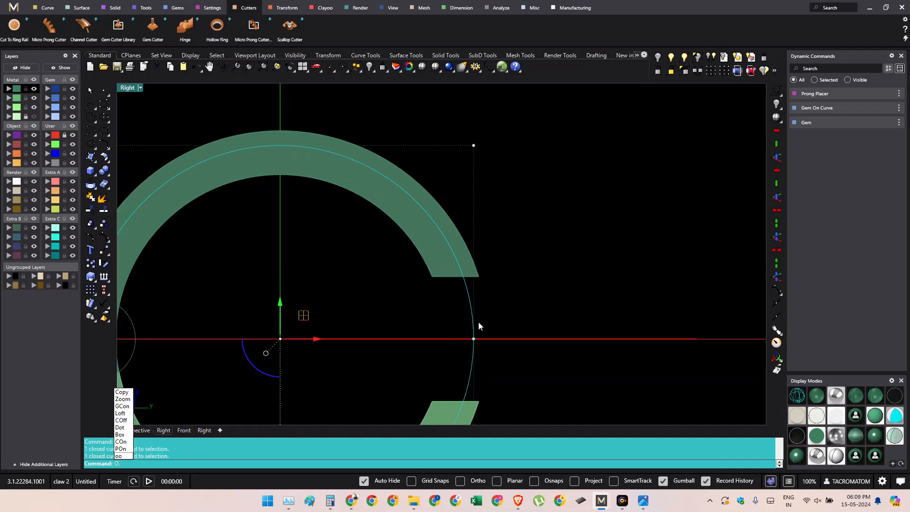
{"action": "key", "text": "Return"}
{"action": "right_click_drag", "start_coordinate": [454, 320], "coordinate": [452, 305]}
{"action": "type", "text": "Offset"}
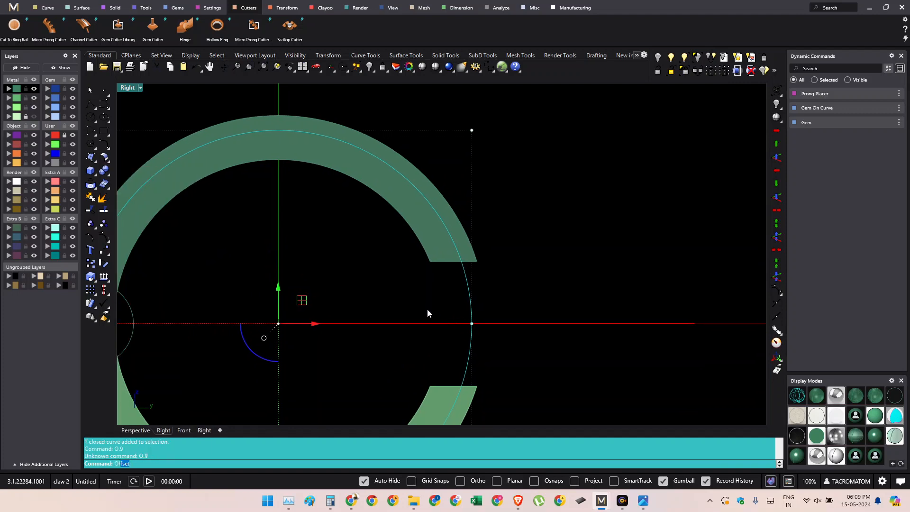
{"action": "key", "text": "Return"}
{"action": "scroll", "coordinate": [428, 309], "scroll_direction": "up", "scroll_amount": 3}
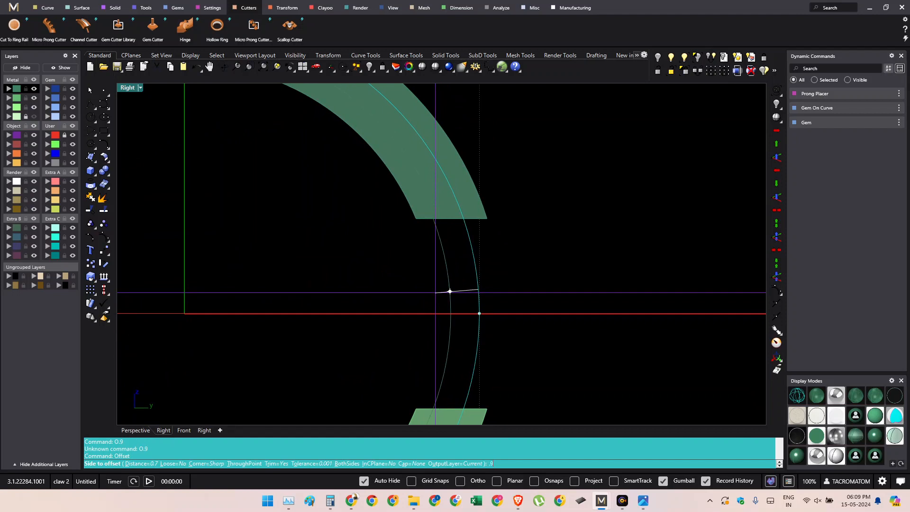
{"action": "left_click", "coordinate": [450, 293]}
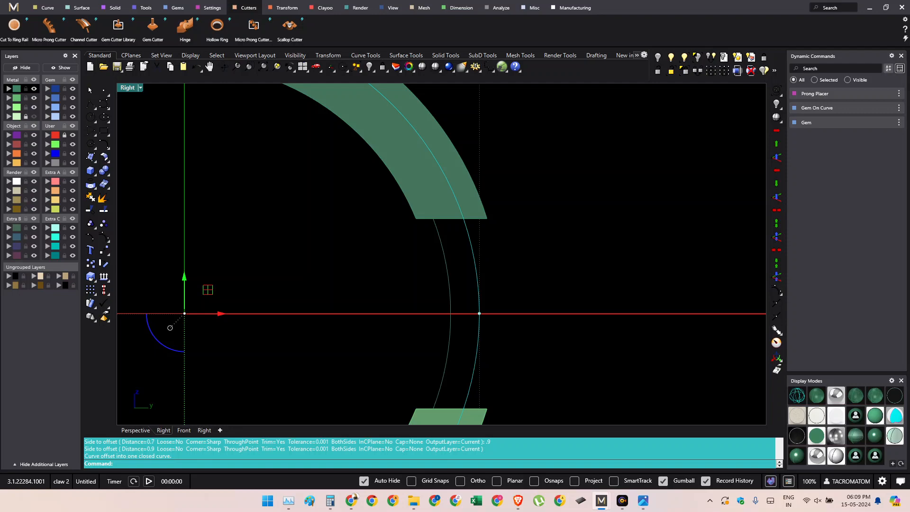
- Examine the two concentric circles against the ring's arc ends at the open gap
{"action": "scroll", "coordinate": [544, 293], "scroll_direction": "down", "scroll_amount": 4}
{"action": "right_click_drag", "start_coordinate": [544, 293], "coordinate": [572, 229]}
{"action": "left_click", "coordinate": [572, 229]}
{"action": "right_click_drag", "start_coordinate": [521, 275], "coordinate": [545, 321]}
{"action": "left_click", "coordinate": [529, 291]}
{"action": "left_click", "coordinate": [513, 285]}
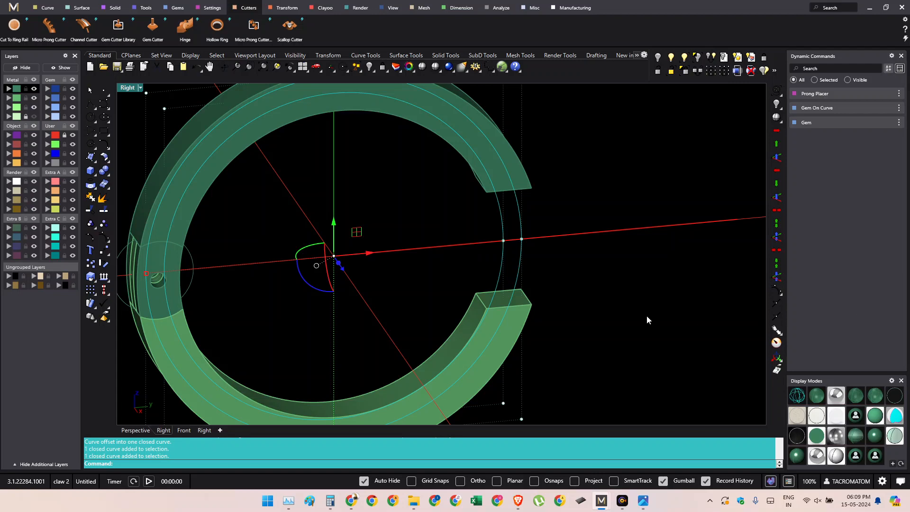
{"action": "right_click_drag", "start_coordinate": [648, 320], "coordinate": [594, 295]}
{"action": "left_click", "coordinate": [532, 252]}
{"action": "right_click_drag", "start_coordinate": [535, 251], "coordinate": [507, 247]}
- Offset the outer of the two concentric circles inward by 0.45 mm in the Right view
{"action": "key", "text": "ctrl+F3"}
{"action": "scroll", "coordinate": [530, 234], "scroll_direction": "up", "scroll_amount": 4}
{"action": "left_click", "coordinate": [527, 212]}
{"action": "scroll", "coordinate": [525, 216], "scroll_direction": "up", "scroll_amount": 4}
{"action": "type", "text": "offset"}
{"action": "scroll", "coordinate": [543, 241], "scroll_direction": "up", "scroll_amount": 4}
{"action": "key", "text": "Return"}
{"action": "type", "text": ".45"}
{"action": "key", "text": "Return"}
{"action": "left_click", "coordinate": [498, 242]}
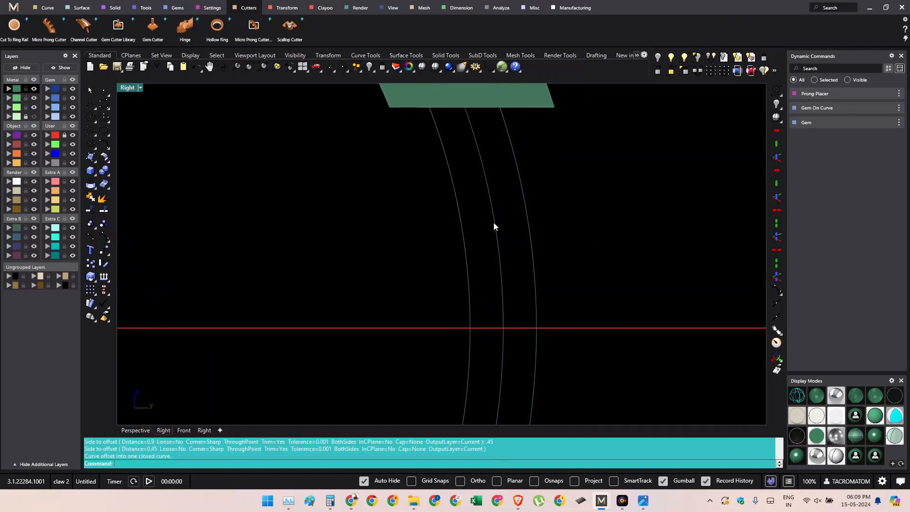
- Create a 0.9 mm diameter pipe along the middle guide circle and delete that circle
{"action": "left_click", "coordinate": [494, 222]}
{"action": "scroll", "coordinate": [494, 232], "scroll_direction": "down", "scroll_amount": 5}
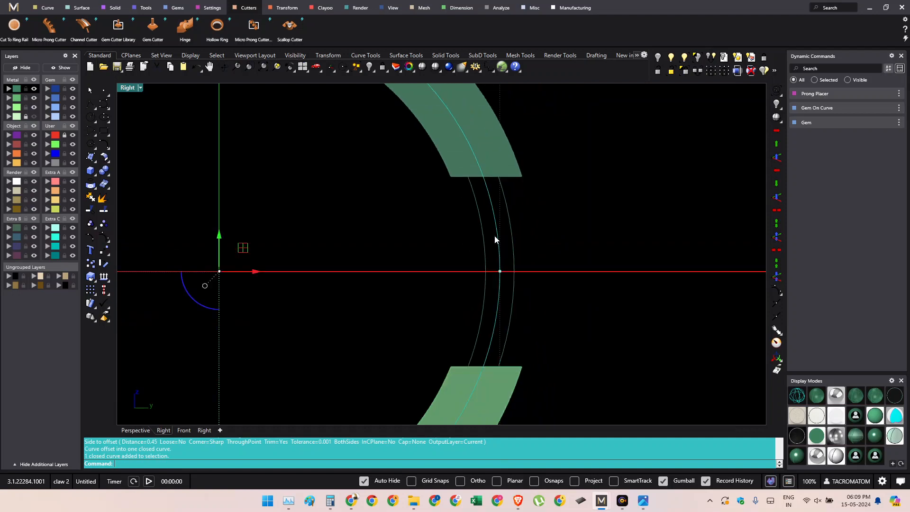
{"action": "left_click", "coordinate": [92, 177]}
{"action": "left_click", "coordinate": [117, 201]}
{"action": "right_click_drag", "start_coordinate": [410, 248], "coordinate": [383, 282]}
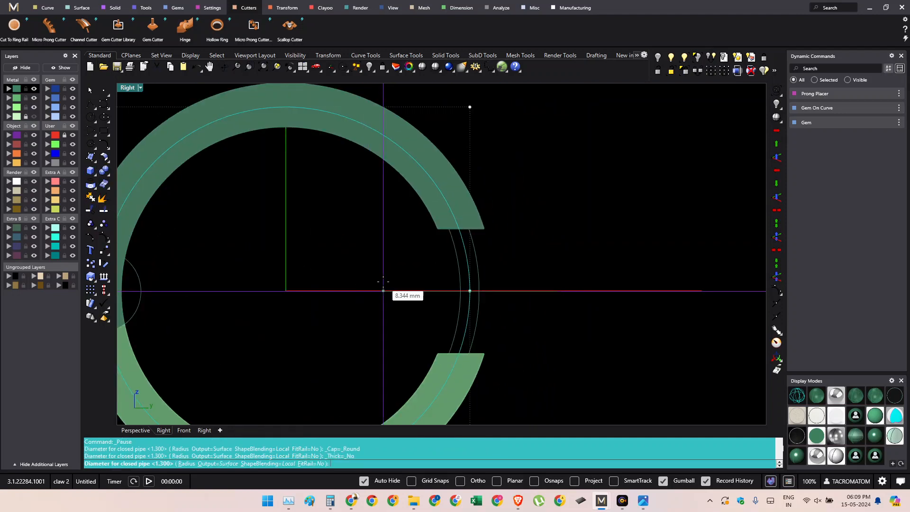
{"action": "type", "text": "d"}
{"action": "key", "text": "Return"}
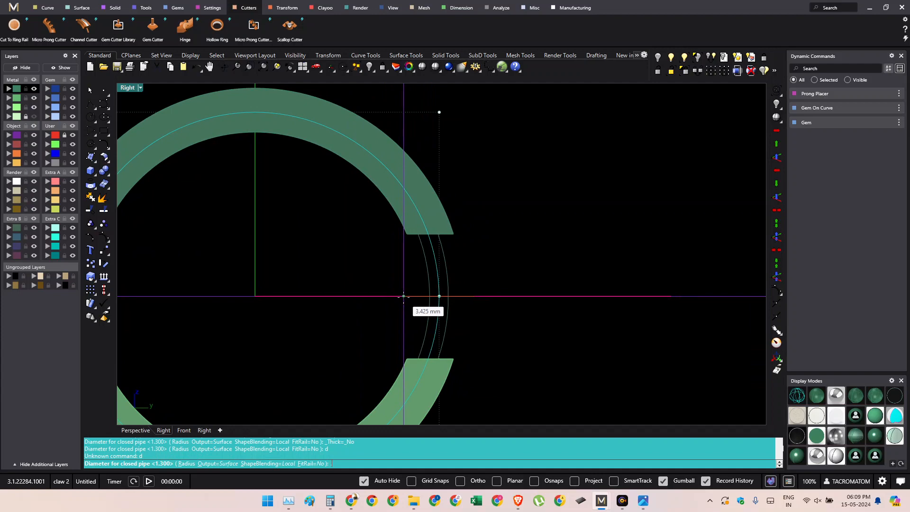
{"action": "type", "text": "9"}
{"action": "key", "text": "Return"}
{"action": "key", "text": "Return"}
{"action": "right_click_drag", "start_coordinate": [448, 297], "coordinate": [479, 281]}
{"action": "key", "text": "Delete"}
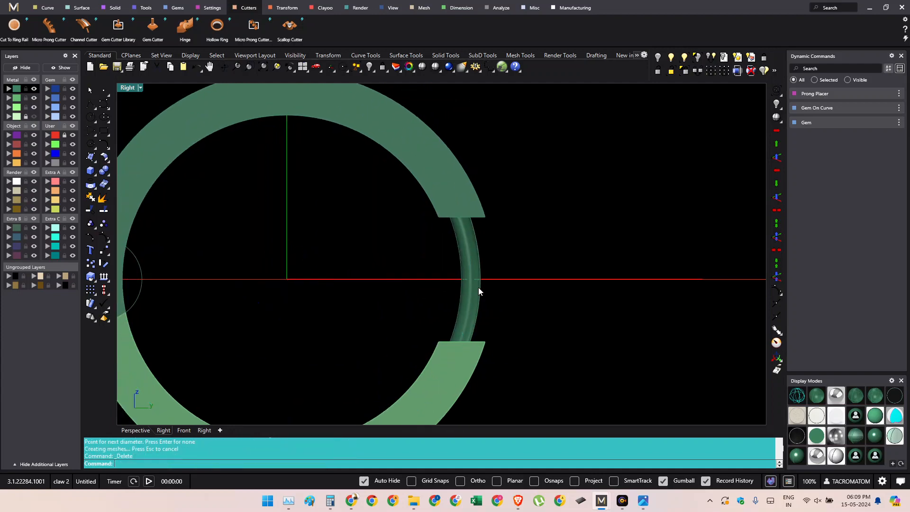
{"action": "scroll", "coordinate": [477, 276], "scroll_direction": "up", "scroll_amount": 2}
{"action": "left_click", "coordinate": [469, 260]}
{"action": "scroll", "coordinate": [468, 256], "scroll_direction": "down", "scroll_amount": 5}
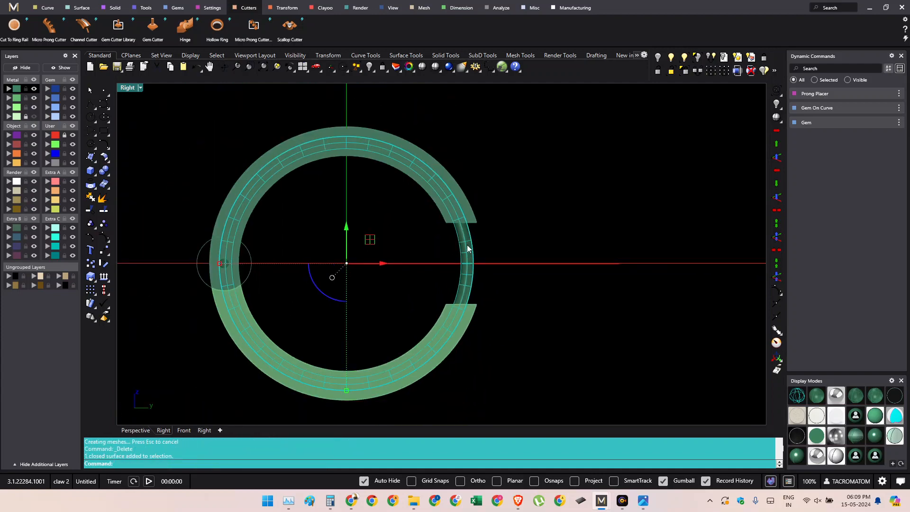
{"action": "scroll", "coordinate": [467, 248], "scroll_direction": "up", "scroll_amount": 2}
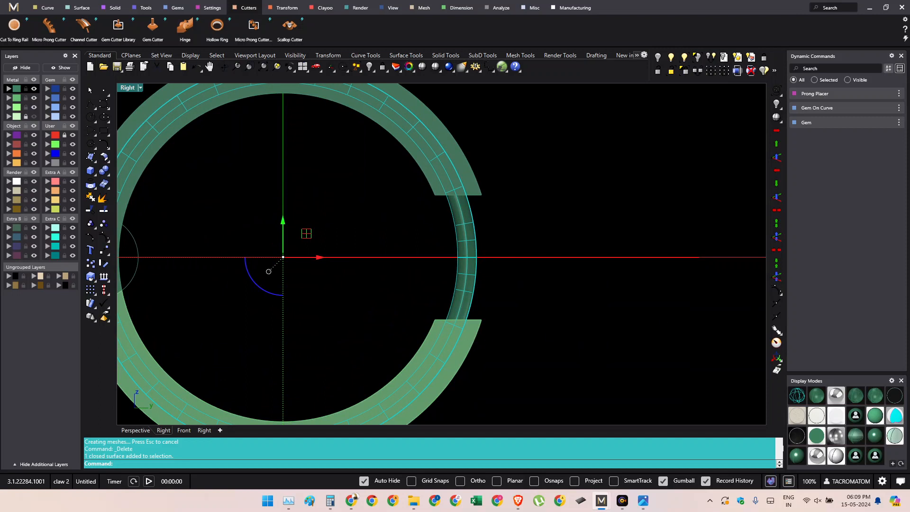
{"action": "right_click_drag", "start_coordinate": [424, 361], "coordinate": [445, 323]}
{"action": "type", "text": "q"}
{"action": "key", "text": "Return"}
{"action": "left_click", "coordinate": [411, 315]}
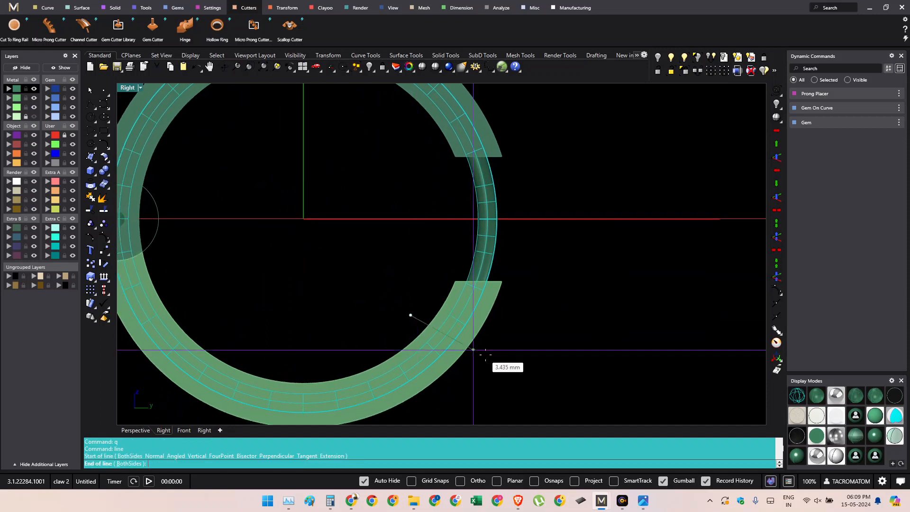
{"action": "key", "text": "Escape"}
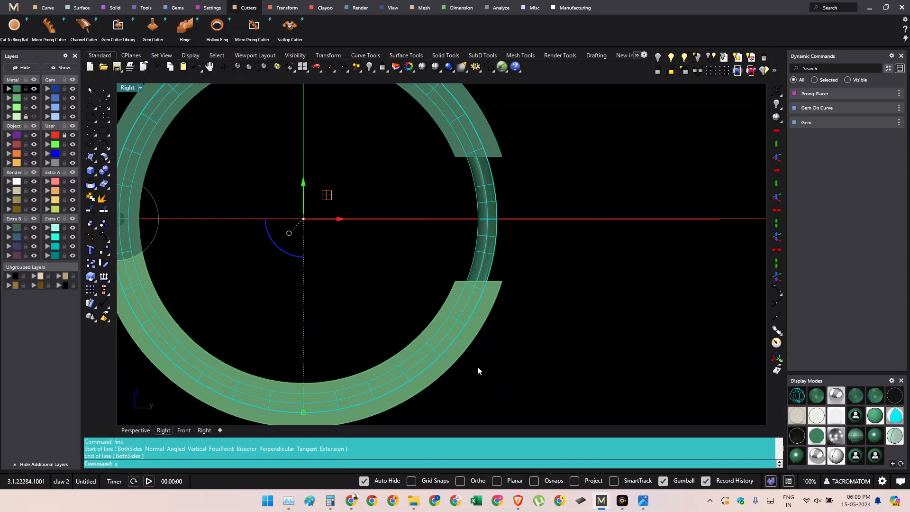
- Draw a line from the origin (0) diagonally down through the lower half of the ring, past its outer edge
{"action": "mouse_move", "coordinate": [434, 330]}
{"action": "right_mouse_down"}
{"action": "mouse_move", "coordinate": [451, 318]}
{"action": "mouse_move", "coordinate": [435, 313]}
{"action": "right_mouse_up"}
{"action": "key", "text": "Return"}
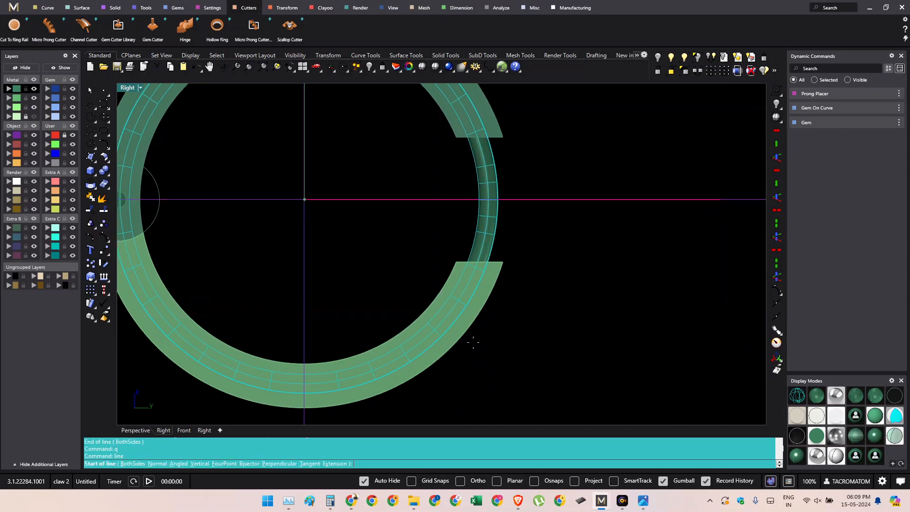
{"action": "type", "text": "0"}
{"action": "key", "text": "Return"}
{"action": "left_click", "coordinate": [540, 385]}
{"action": "scroll", "coordinate": [543, 280], "scroll_direction": "down", "scroll_amount": 2}
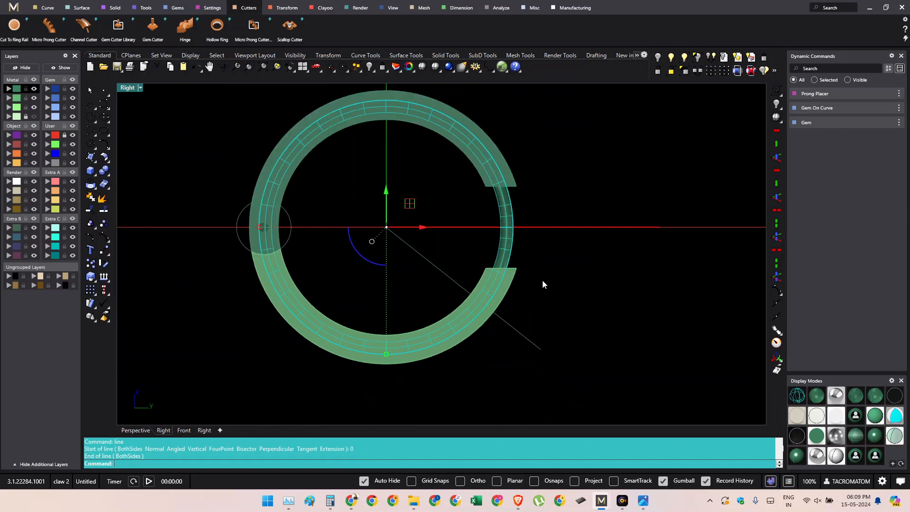
{"action": "right_click_drag", "start_coordinate": [542, 280], "coordinate": [536, 314]}
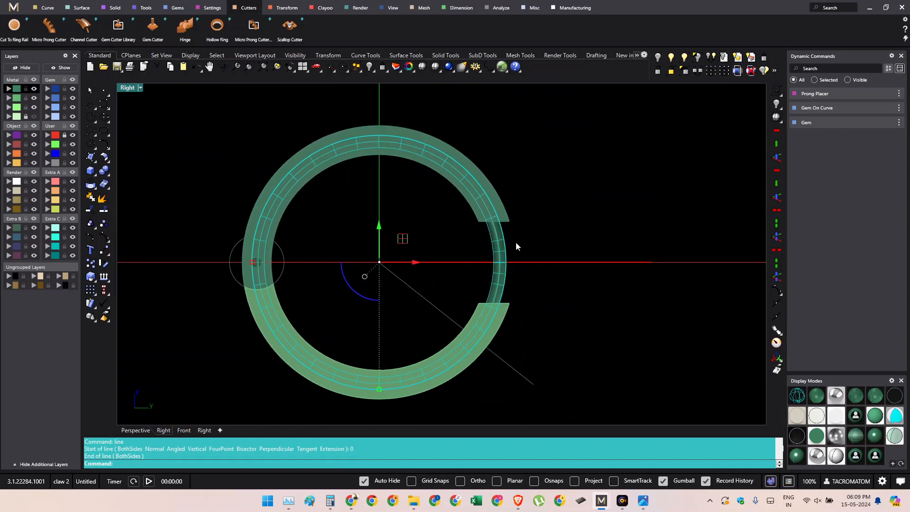
{"action": "left_click", "coordinate": [494, 220]}
{"action": "scroll", "coordinate": [510, 237], "scroll_direction": "up", "scroll_amount": 2}
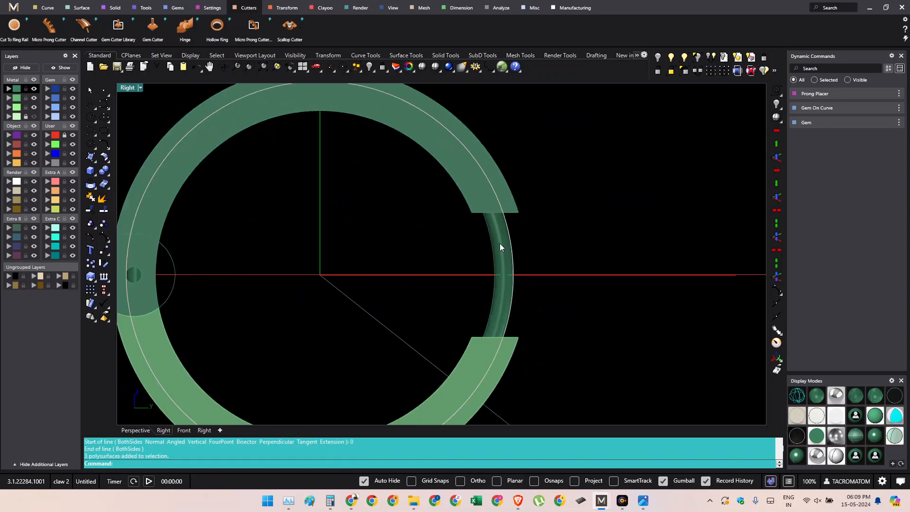
{"action": "left_click", "coordinate": [500, 237]}
{"action": "scroll", "coordinate": [499, 195], "scroll_direction": "up", "scroll_amount": 2}
{"action": "left_click", "coordinate": [501, 196], "text": "shift"}
{"action": "left_click", "coordinate": [533, 251]}
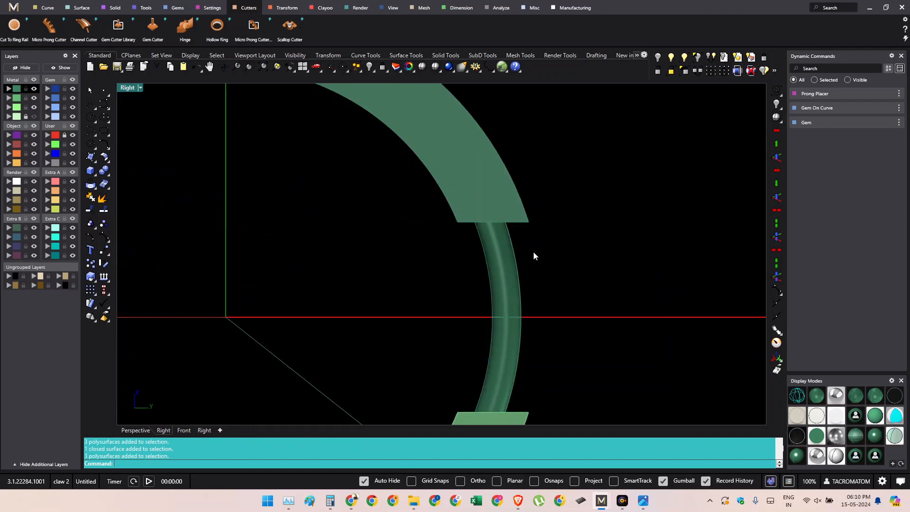
{"action": "scroll", "coordinate": [508, 280], "scroll_direction": "down", "scroll_amount": 3}
{"action": "scroll", "coordinate": [503, 246], "scroll_direction": "up", "scroll_amount": 2}
{"action": "left_click", "coordinate": [501, 212]}
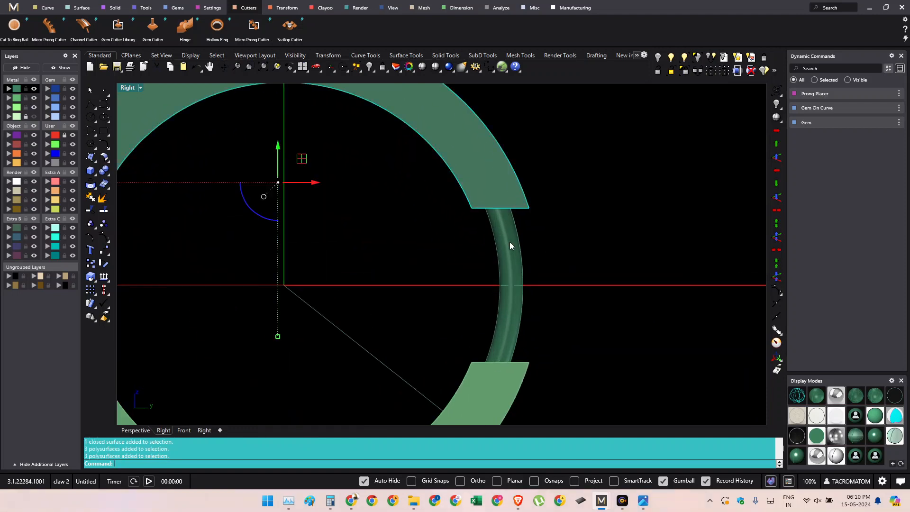
{"action": "left_click", "coordinate": [564, 283]}
{"action": "scroll", "coordinate": [514, 318], "scroll_direction": "down", "scroll_amount": 4}
{"action": "right_click_drag", "start_coordinate": [507, 299], "coordinate": [511, 269]}
- Delete the two remaining concentric guide circles across the gap, keeping the pipe
{"action": "left_click", "coordinate": [515, 235]}
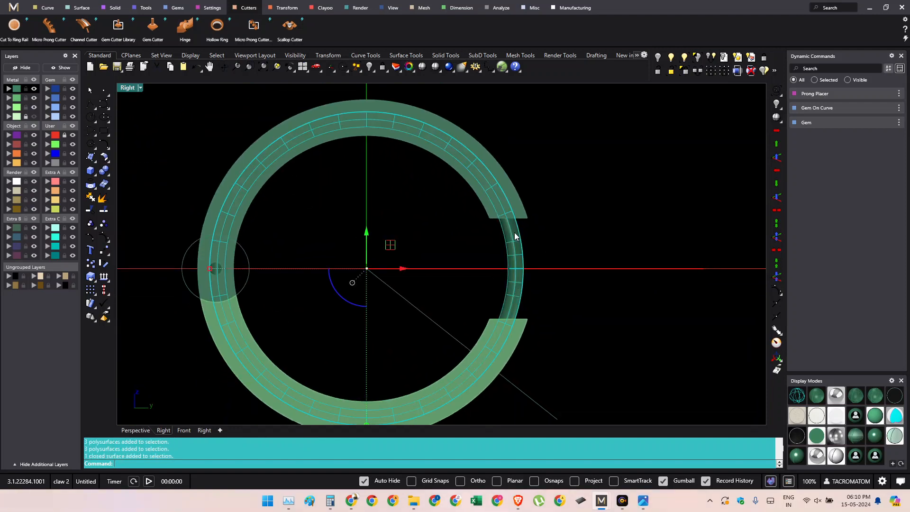
{"action": "left_click", "coordinate": [532, 243]}
{"action": "left_click", "coordinate": [499, 254]}
{"action": "scroll", "coordinate": [524, 244], "scroll_direction": "up", "scroll_amount": 3}
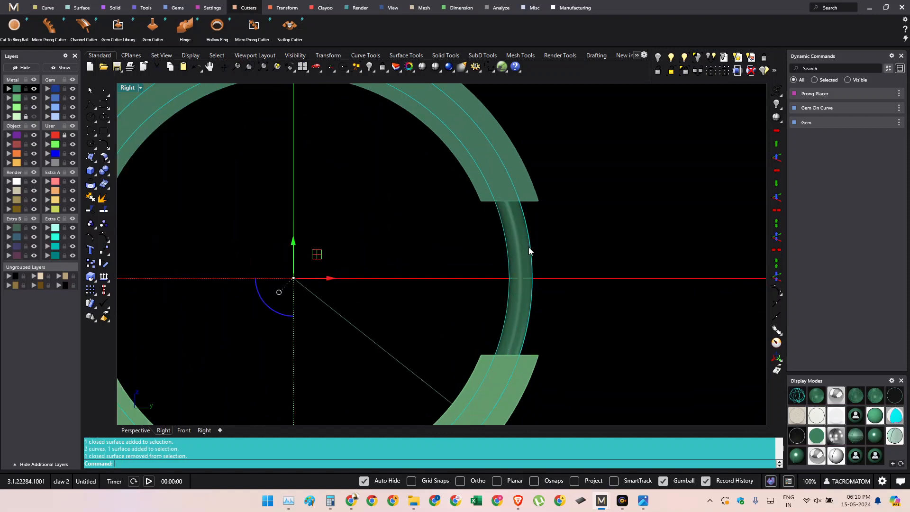
{"action": "key", "text": "Delete"}
- Draw a horizontal line across the upper half's end, slightly above its end face at the gap
{"action": "right_click_drag", "start_coordinate": [516, 245], "coordinate": [518, 270]}
{"action": "type", "text": "q"}
{"action": "key", "text": "Return"}
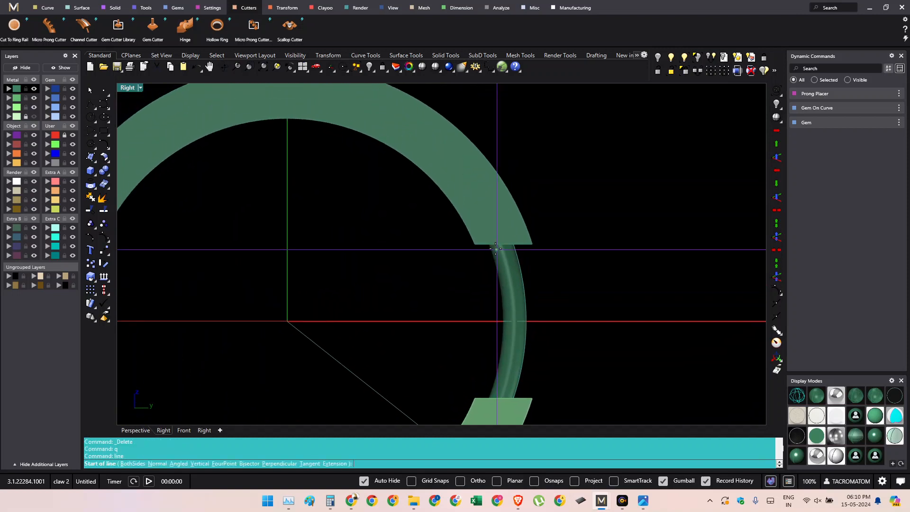
{"action": "left_click", "coordinate": [456, 236]}
{"action": "left_click", "coordinate": [575, 235]}
{"action": "left_click", "coordinate": [516, 282]}
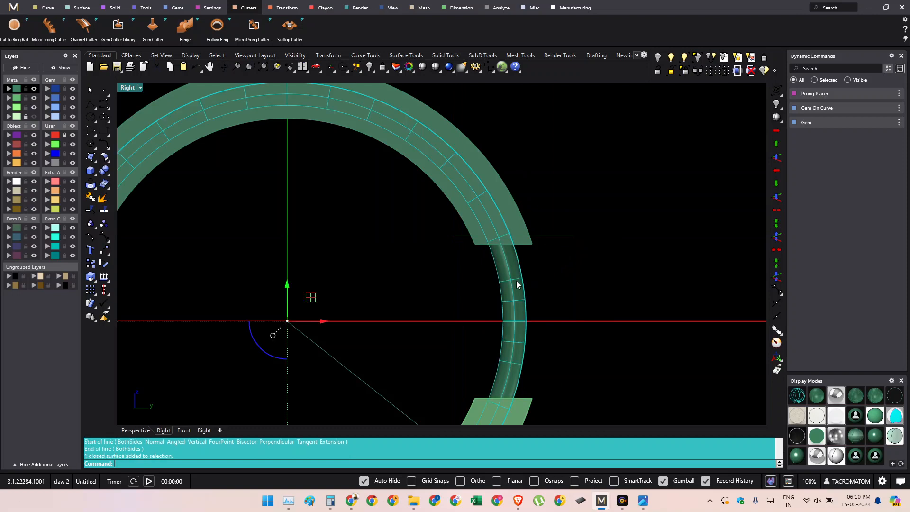
{"action": "type", "text": "W"}
{"action": "key", "text": "Return"}
{"action": "left_click", "coordinate": [555, 237]}
{"action": "key", "text": "Return"}
{"action": "scroll", "coordinate": [556, 241], "scroll_direction": "down", "scroll_amount": 6}
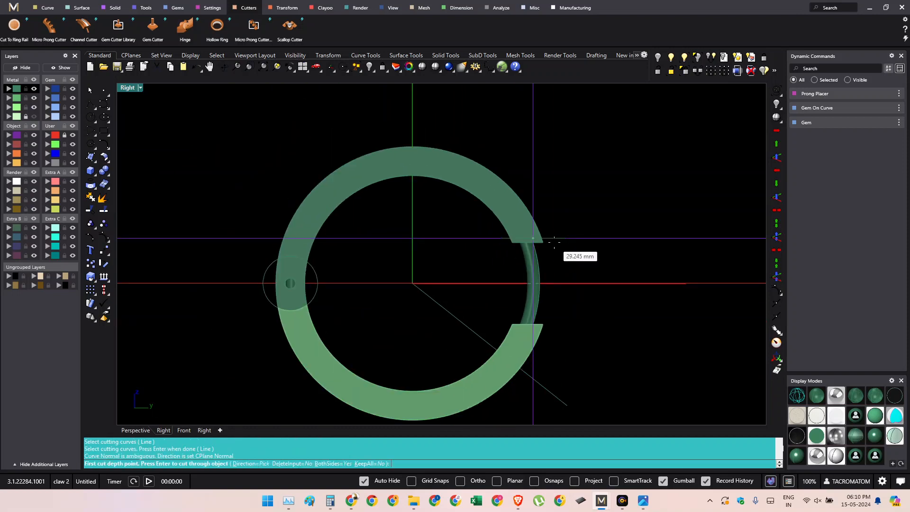
{"action": "key", "text": "Escape"}
- Draw a line from the horizontal line's inner end to the origin and join the three lines into one outline
{"action": "left_click", "coordinate": [539, 383]}
{"action": "type", "text": "q"}
{"action": "key", "text": "Return"}
{"action": "scroll", "coordinate": [554, 239], "scroll_direction": "up", "scroll_amount": 4}
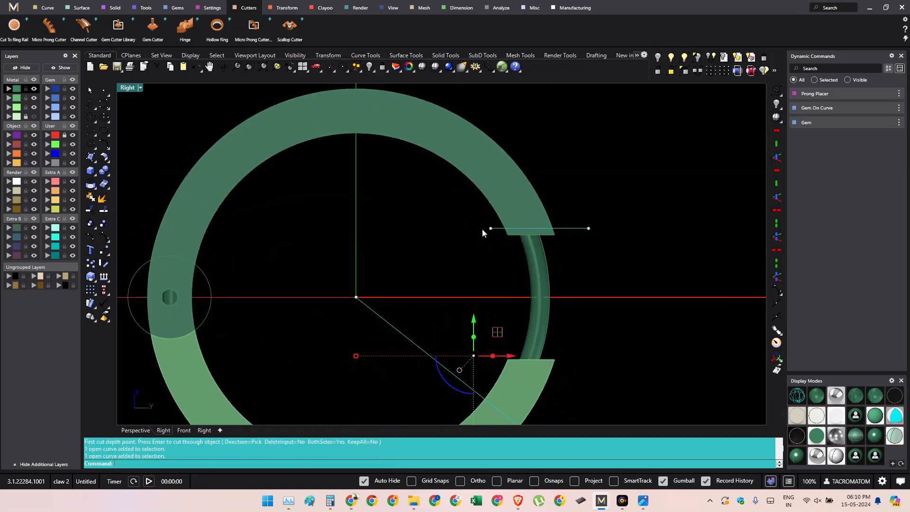
{"action": "left_click", "coordinate": [501, 238]}
{"action": "left_click", "coordinate": [290, 333]}
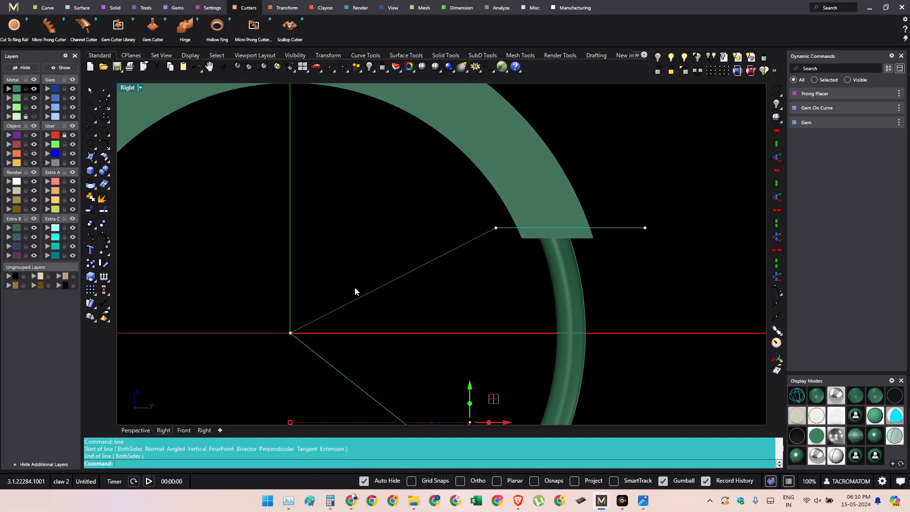
{"action": "scroll", "coordinate": [398, 284], "scroll_direction": "down", "scroll_amount": 4}
{"action": "key", "text": "ctrl+j"}
- Try wire-cutting the pipe with the joined outline and deleting the outline, and undo the deletion
{"action": "right_click_drag", "start_coordinate": [467, 245], "coordinate": [477, 289]}
{"action": "type", "text": "w"}
{"action": "key", "text": "Return"}
{"action": "left_click", "coordinate": [479, 289]}
{"action": "right_click", "coordinate": [499, 304]}
{"action": "right_click", "coordinate": [498, 304]}
{"action": "left_click", "coordinate": [475, 280]}
{"action": "right_click", "coordinate": [476, 283]}
{"action": "key", "text": "Delete"}
{"action": "left_click", "coordinate": [482, 284]}
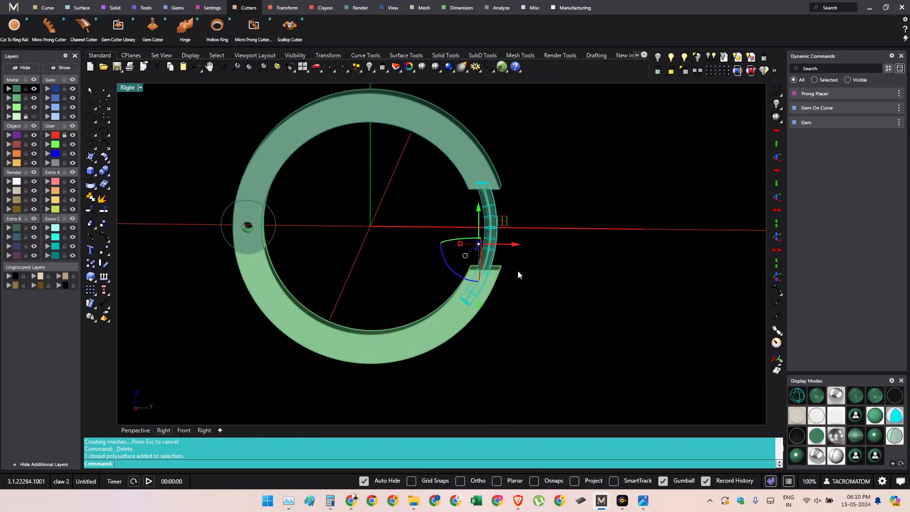
{"action": "key", "text": "ctrl+z"}
- Show the outline's control points in the straight Right view and select the lower line's outer end point
{"action": "key", "text": "ctrl+F3"}
{"action": "key", "text": "F10"}
{"action": "scroll", "coordinate": [493, 340], "scroll_direction": "up", "scroll_amount": 4}
{"action": "left_click_drag", "start_coordinate": [508, 394], "coordinate": [563, 340]}
- Switch the viewport to a see-through display while trying to rotate the selected end point about the origin (0)
{"action": "type", "text": "rr"}
{"action": "key", "text": "Return"}
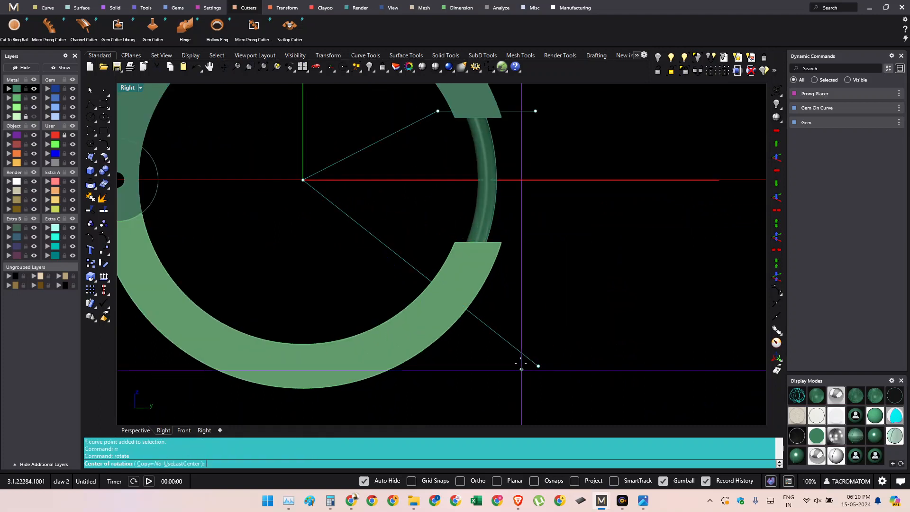
{"action": "right_click_drag", "start_coordinate": [521, 363], "coordinate": [526, 322]}
{"action": "type", "text": "0"}
{"action": "key", "text": "Return"}
{"action": "left_click", "coordinate": [855, 397]}
{"action": "left_click", "coordinate": [514, 278]}
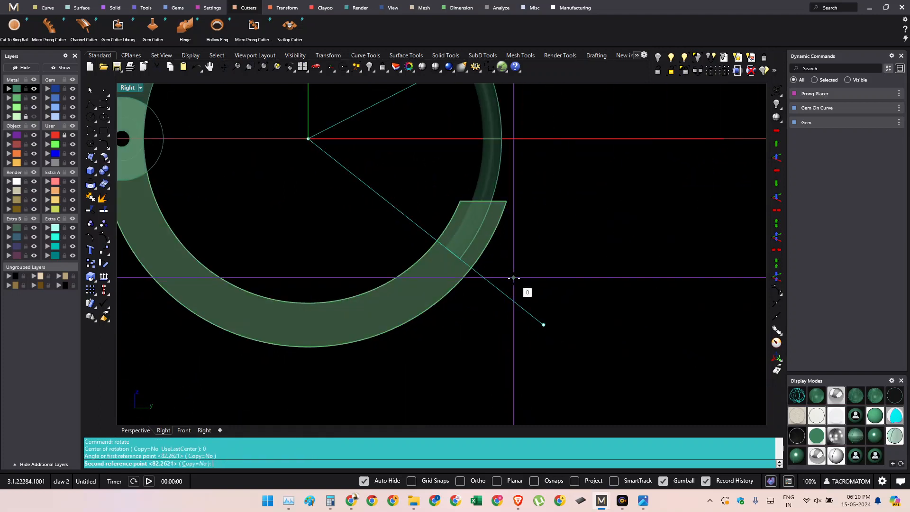
{"action": "key", "text": "Escape"}
- Undo the wire cut and rotate the outline's lower end point slightly clockwise about the origin (0)
{"action": "right_click_drag", "start_coordinate": [516, 270], "coordinate": [511, 312]}
{"action": "key", "text": "ctrl+z"}
{"action": "type", "text": "rr"}
{"action": "key", "text": "Return"}
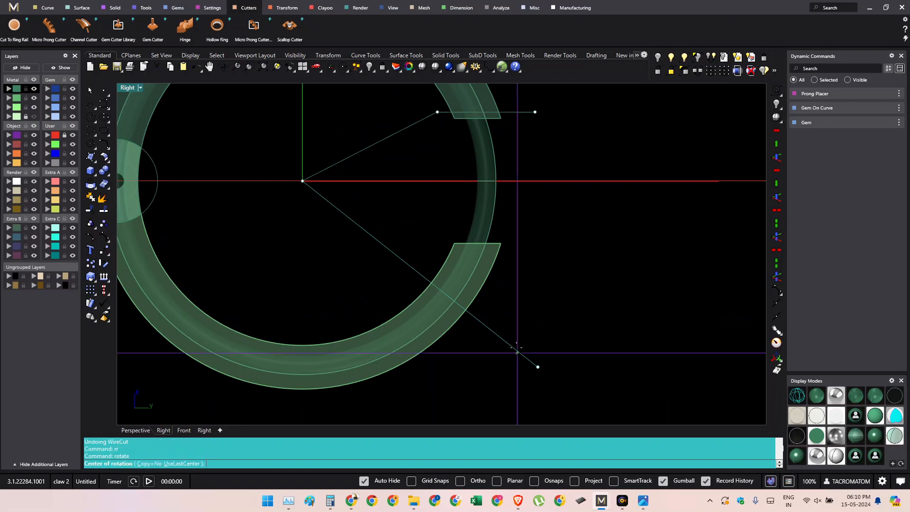
{"action": "right_click_drag", "start_coordinate": [517, 351], "coordinate": [520, 315]}
{"action": "type", "text": "0"}
{"action": "key", "text": "Return"}
{"action": "left_click", "coordinate": [564, 311]}
{"action": "left_click", "coordinate": [549, 332]}
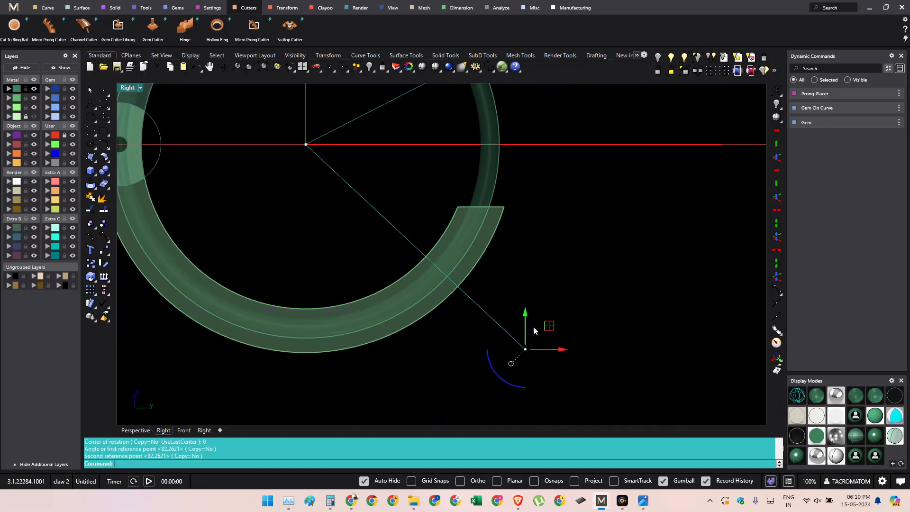
- Wire-cut the pipe with the adjusted outline, keeping only the piece that spans the gap into both halves
{"action": "scroll", "coordinate": [526, 324], "scroll_direction": "down", "scroll_amount": 6}
{"action": "right_click_drag", "start_coordinate": [490, 273], "coordinate": [485, 319]}
{"action": "scroll", "coordinate": [484, 302], "scroll_direction": "up", "scroll_amount": 2}
{"action": "left_click", "coordinate": [423, 292]}
{"action": "left_click", "coordinate": [421, 301]}
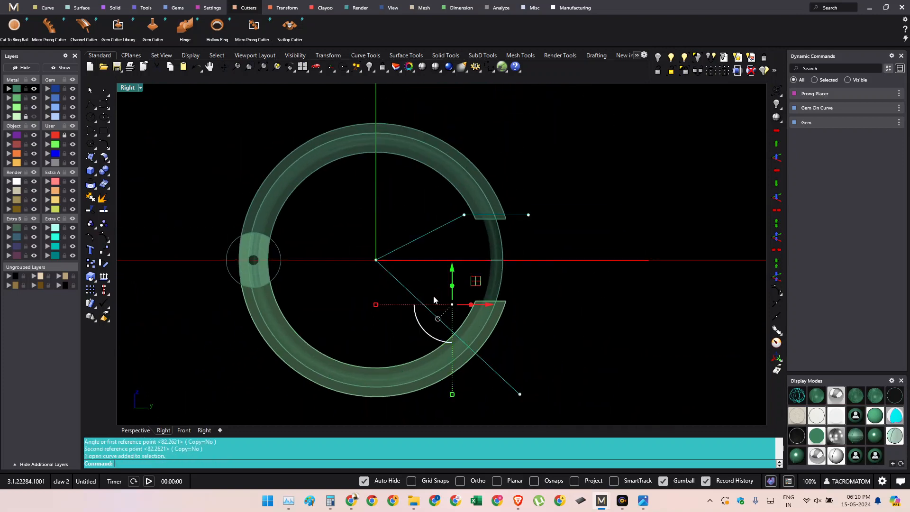
{"action": "type", "text": "wc"}
{"action": "key", "text": "Return"}
{"action": "left_click", "coordinate": [501, 273]}
{"action": "key", "text": "Return"}
{"action": "key", "text": "Return"}
{"action": "key", "text": "Return"}
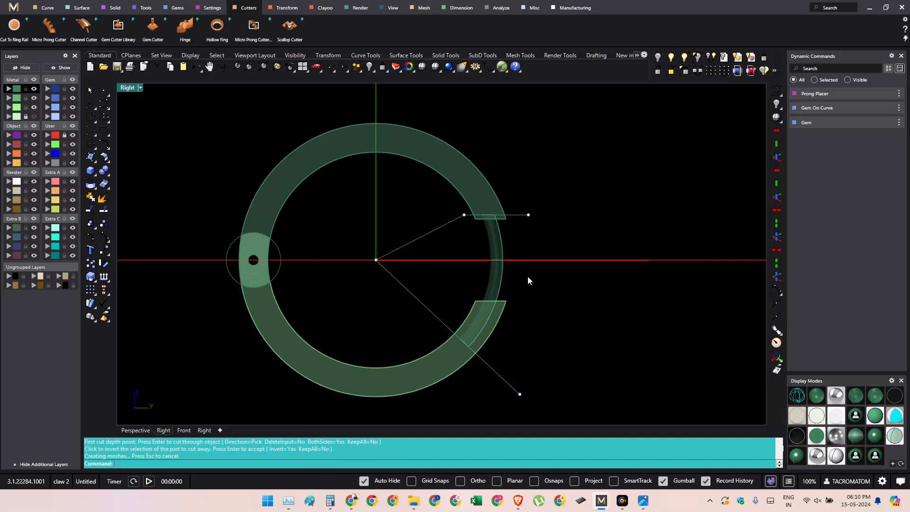
- Delete the joined cutting outline
{"action": "left_click", "coordinate": [421, 302]}
{"action": "right_click_drag", "start_coordinate": [404, 304], "coordinate": [398, 323]}
{"action": "key", "text": "Delete"}
- Try swinging the upper half and the pipe piece open by rotating them about the centre of the hinge hole
{"action": "left_click", "coordinate": [492, 269]}
{"action": "left_click", "coordinate": [470, 195], "text": "shift"}
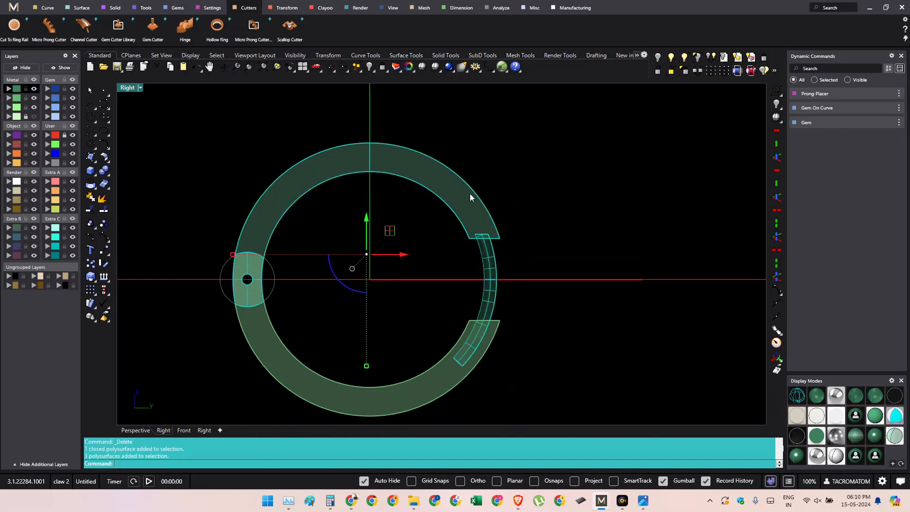
{"action": "type", "text": "rr"}
{"action": "key", "text": "Return"}
{"action": "scroll", "coordinate": [244, 282], "scroll_direction": "up", "scroll_amount": 5}
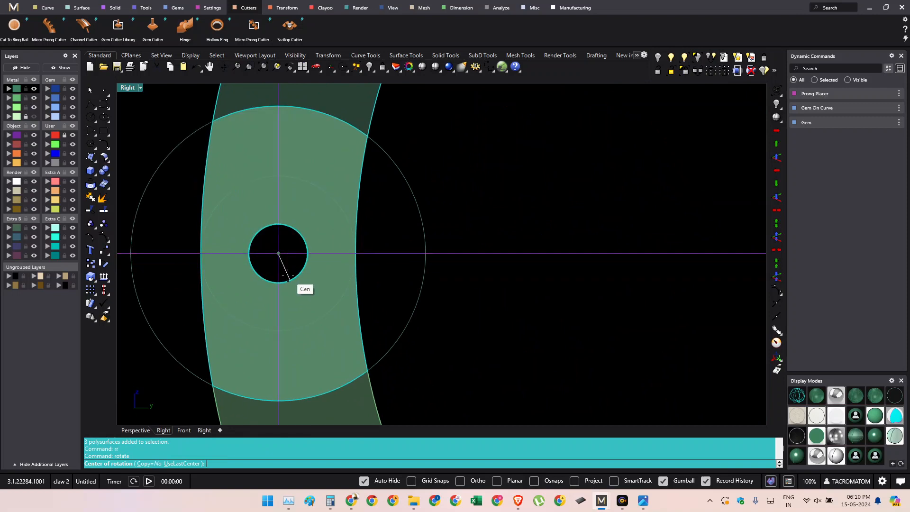
{"action": "left_click", "coordinate": [288, 280]}
{"action": "scroll", "coordinate": [288, 279], "scroll_direction": "down", "scroll_amount": 8}
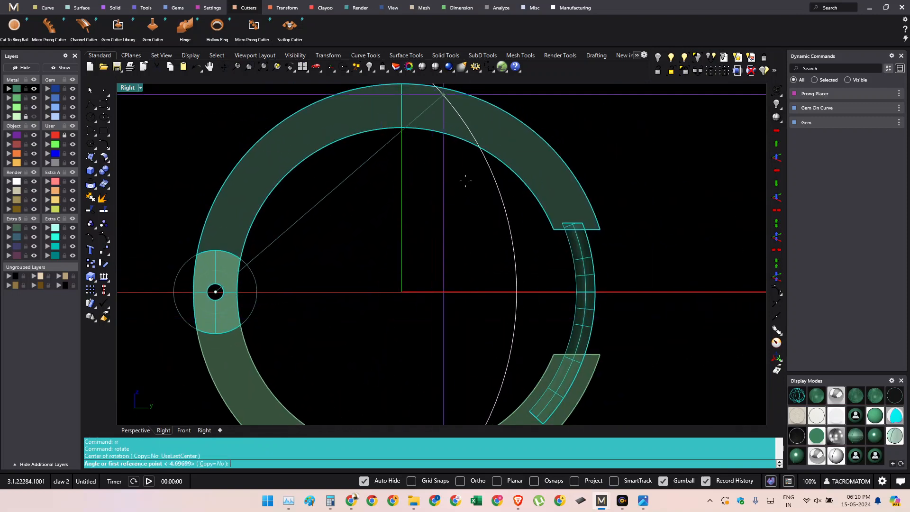
{"action": "right_click_drag", "start_coordinate": [534, 387], "coordinate": [528, 330]}
{"action": "left_click", "coordinate": [527, 336]}
{"action": "left_click", "coordinate": [575, 221]}
{"action": "scroll", "coordinate": [576, 226], "scroll_direction": "down", "scroll_amount": 2}
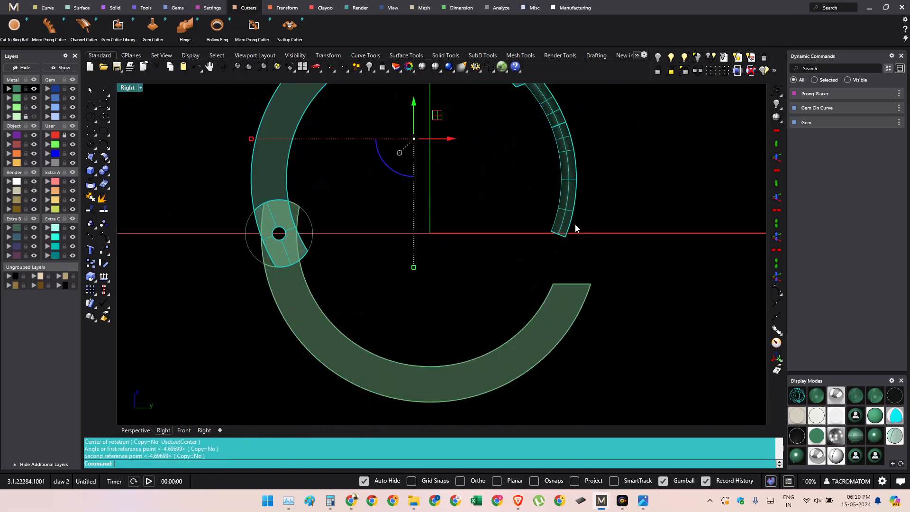
- Set the viewport to Shaded display and undo the last rotation of the upper half and pipe piece
{"action": "scroll", "coordinate": [576, 228], "scroll_direction": "down", "scroll_amount": 2}
{"action": "left_click", "coordinate": [437, 67]}
{"action": "mouse_move", "coordinate": [555, 266]}
{"action": "right_mouse_down"}
{"action": "mouse_move", "coordinate": [556, 359]}
{"action": "mouse_move", "coordinate": [564, 232]}
{"action": "mouse_move", "coordinate": [590, 321]}
{"action": "mouse_move", "coordinate": [555, 333]}
{"action": "mouse_move", "coordinate": [493, 327]}
{"action": "right_mouse_up"}
{"action": "key", "text": "ctrl+z"}
{"action": "key", "text": "Escape"}
- Examine where the pipe piece enters the lower half's end face at the gap
{"action": "scroll", "coordinate": [591, 367], "scroll_direction": "up", "scroll_amount": 3}
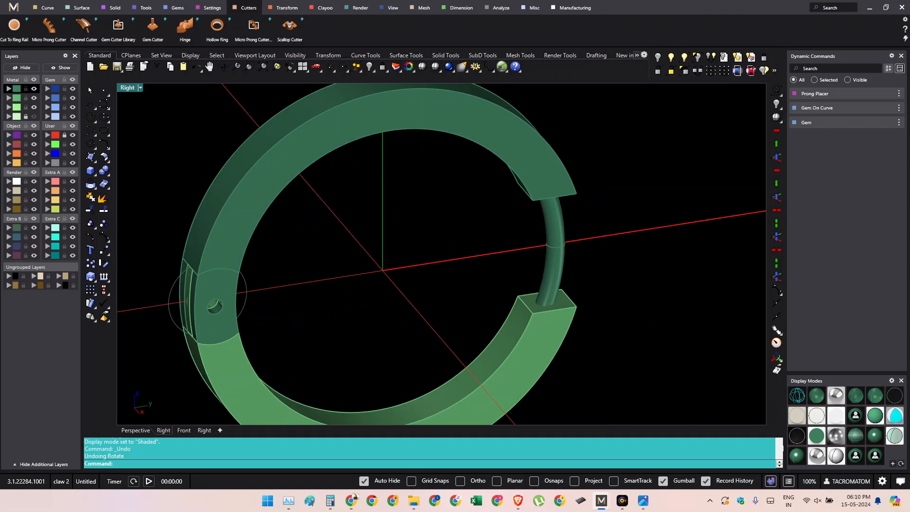
{"action": "right_click_drag", "start_coordinate": [493, 327], "coordinate": [571, 350]}
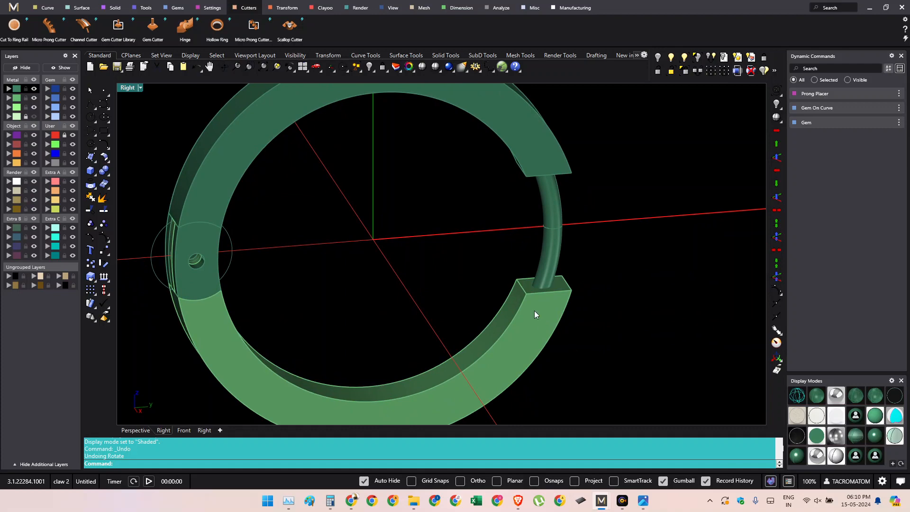
{"action": "right_click_drag", "start_coordinate": [535, 313], "coordinate": [614, 364]}
{"action": "left_click", "coordinate": [547, 326]}
{"action": "key", "text": "Escape"}
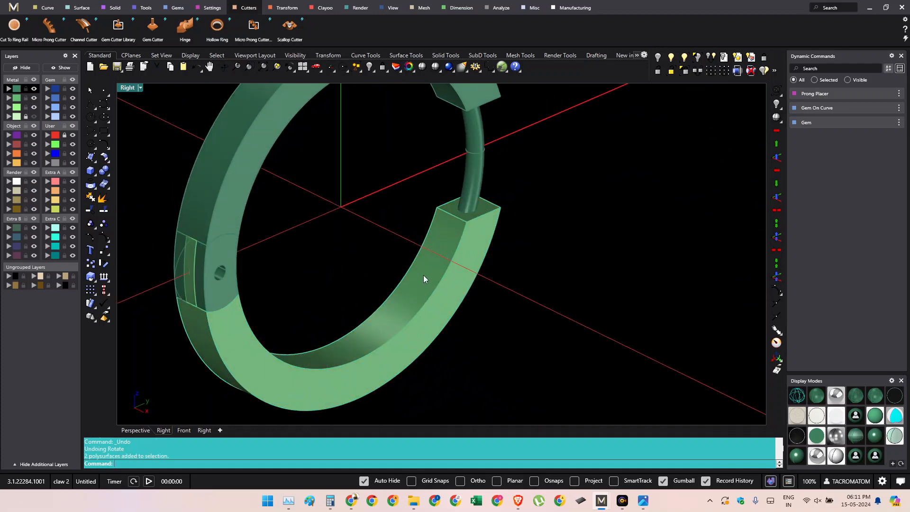
- Lock all existing parts and paste an unlocked copy of the lower half in place
{"action": "right_click_drag", "start_coordinate": [423, 275], "coordinate": [472, 260]}
{"action": "left_click", "coordinate": [563, 308]}
{"action": "left_click", "coordinate": [469, 245], "text": "ctrl+shift"}
{"action": "key", "text": "ctrl+a"}
{"action": "key", "text": "ctrl+l"}
{"action": "key", "text": "ctrl+v"}
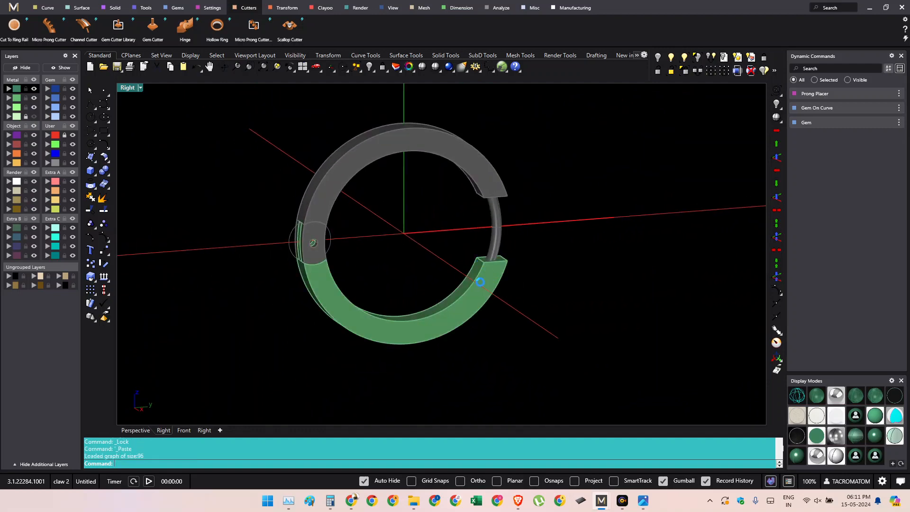
- Separate the hinge pieces from the pasted lower-half copy and delete them, keeping only its curved body
{"action": "scroll", "coordinate": [439, 286], "scroll_direction": "up", "scroll_amount": 5}
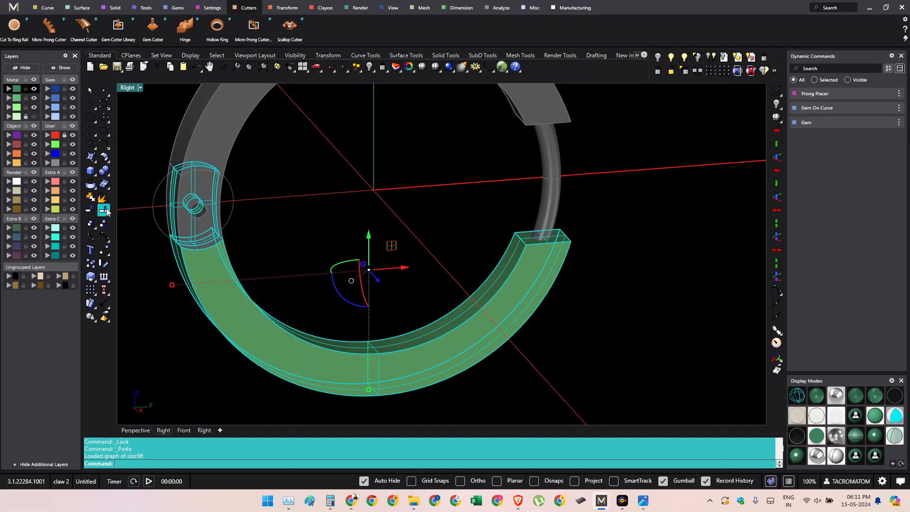
{"action": "left_click", "coordinate": [105, 211]}
{"action": "left_click", "coordinate": [305, 368], "text": "ctrl"}
{"action": "key", "text": "Delete"}
{"action": "right_click_drag", "start_coordinate": [365, 354], "coordinate": [465, 341]}
- Try offsetting the lower-half copy's surfaces by 0.6 mm as a solid with OffsetSrf
{"action": "left_click", "coordinate": [436, 352]}
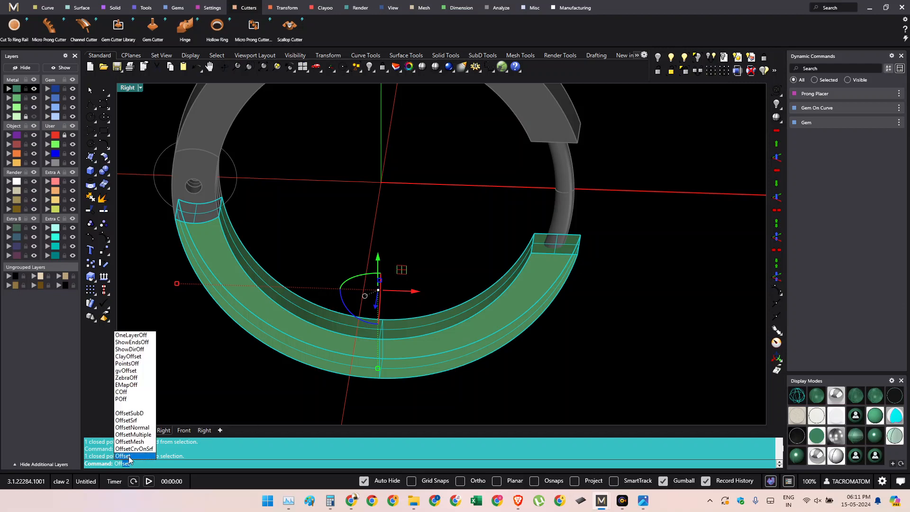
{"action": "left_click", "coordinate": [126, 421]}
{"action": "right_click_drag", "start_coordinate": [498, 322], "coordinate": [497, 331]}
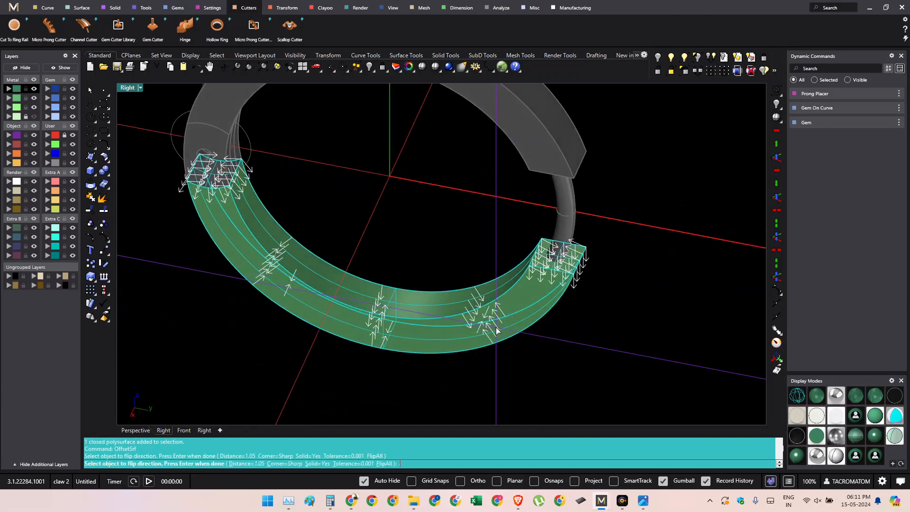
{"action": "type", "text": "0.6"}
{"action": "key", "text": "Return"}
{"action": "key", "text": "Return"}
- Examine the offset inside the lower half from the top and in perspective using Ghosted display
{"action": "right_click_drag", "start_coordinate": [588, 268], "coordinate": [495, 263]}
{"action": "left_click_drag", "start_coordinate": [544, 281], "coordinate": [431, 346]}
{"action": "right_click_drag", "start_coordinate": [436, 339], "coordinate": [474, 270]}
{"action": "key", "text": "F3"}
{"action": "key", "text": "F1"}
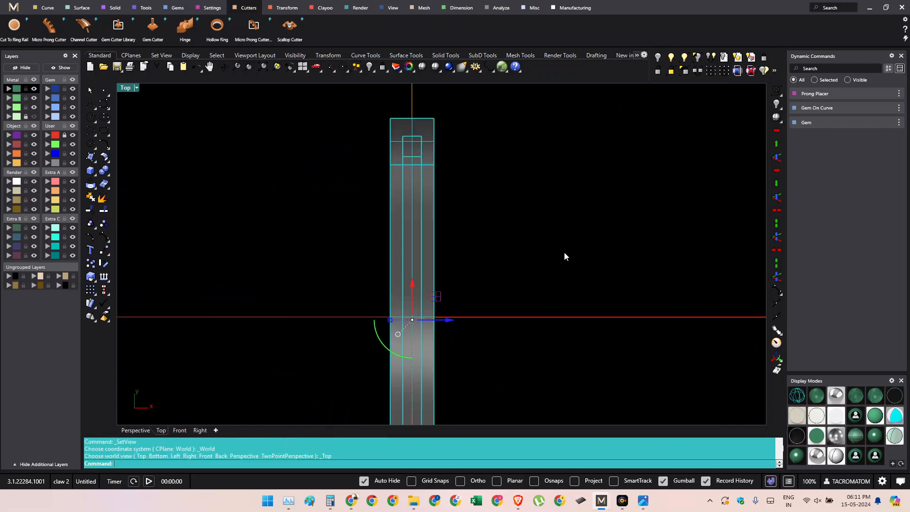
{"action": "right_click_drag", "start_coordinate": [564, 252], "coordinate": [415, 240]}
{"action": "scroll", "coordinate": [403, 140], "scroll_direction": "up", "scroll_amount": 4}
{"action": "left_click", "coordinate": [857, 397]}
{"action": "scroll", "coordinate": [420, 186], "scroll_direction": "up", "scroll_amount": 7}
{"action": "scroll", "coordinate": [418, 187], "scroll_direction": "down", "scroll_amount": 7}
{"action": "key", "text": "F3"}
{"action": "left_click", "coordinate": [608, 234]}
{"action": "mouse_move", "coordinate": [539, 264]}
{"action": "right_mouse_down"}
{"action": "mouse_move", "coordinate": [590, 223]}
{"action": "mouse_move", "coordinate": [544, 297]}
{"action": "mouse_move", "coordinate": [546, 275]}
{"action": "right_mouse_up"}
{"action": "left_click", "coordinate": [575, 244]}
{"action": "scroll", "coordinate": [575, 244], "scroll_direction": "down", "scroll_amount": 6}
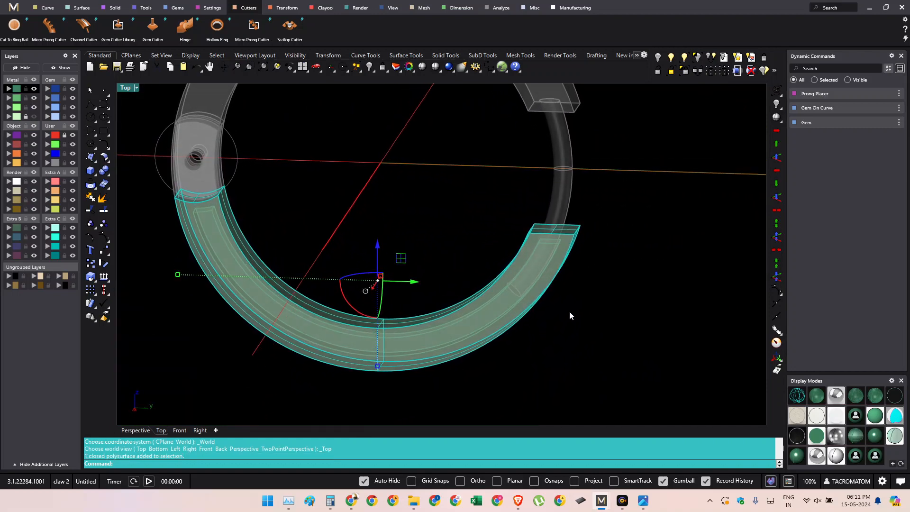
- Undo the surface offset and delete the inner curved face of the lower-half copy
{"action": "key", "text": "ctrl+z"}
{"action": "left_click", "coordinate": [328, 265]}
{"action": "right_click_drag", "start_coordinate": [328, 266], "coordinate": [292, 316], "text": "ctrl+shift"}
{"action": "left_click", "coordinate": [292, 256]}
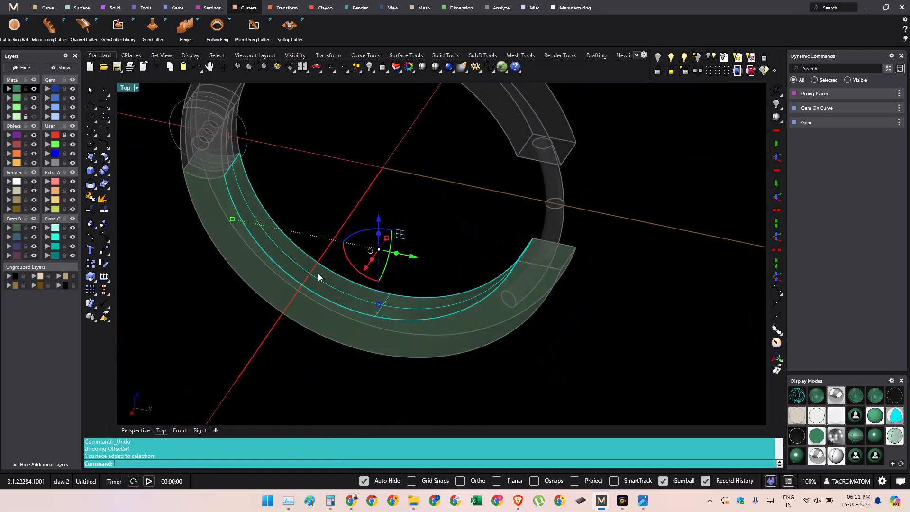
{"action": "right_click_drag", "start_coordinate": [318, 274], "coordinate": [422, 82], "text": "ctrl+shift"}
{"action": "key", "text": "Delete"}
- Return to Shaded display and try offsetting the open lower-half copy by 0.6 mm as a solid
{"action": "left_click", "coordinate": [435, 66]}
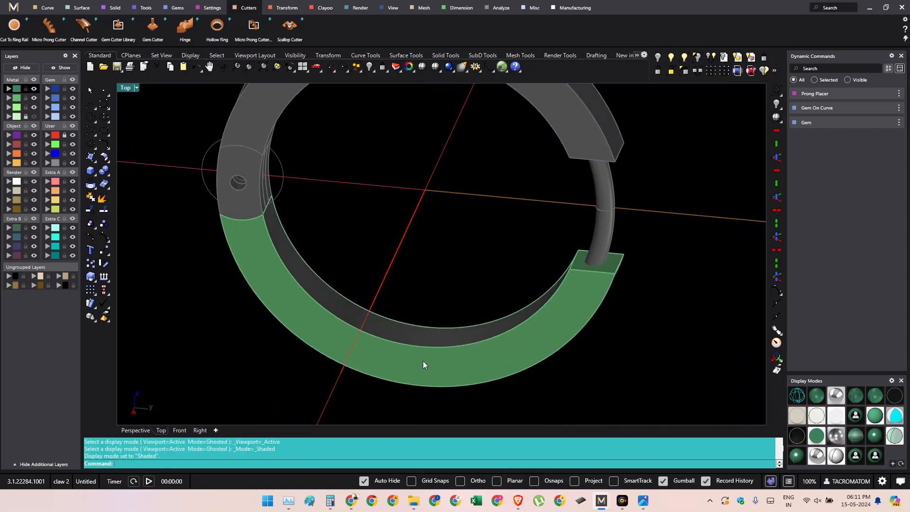
{"action": "left_click", "coordinate": [423, 360]}
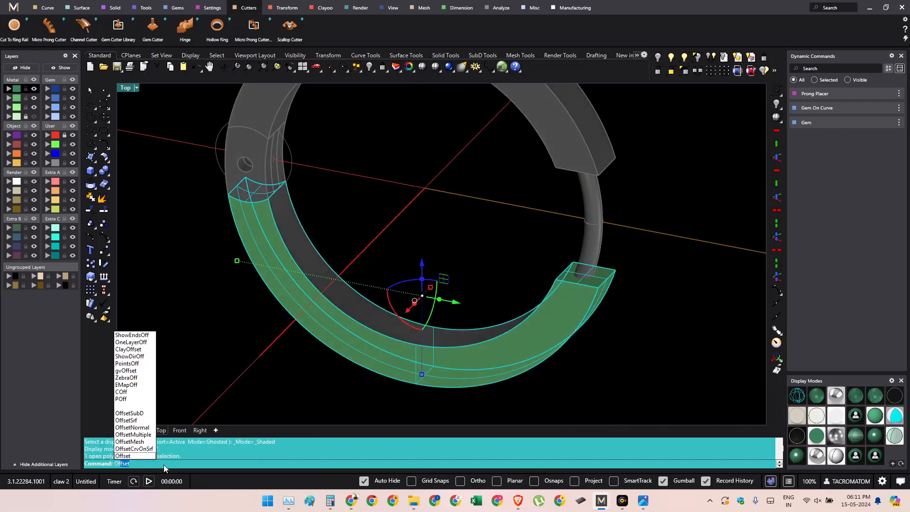
{"action": "left_click", "coordinate": [137, 419]}
{"action": "left_click", "coordinate": [321, 322]}
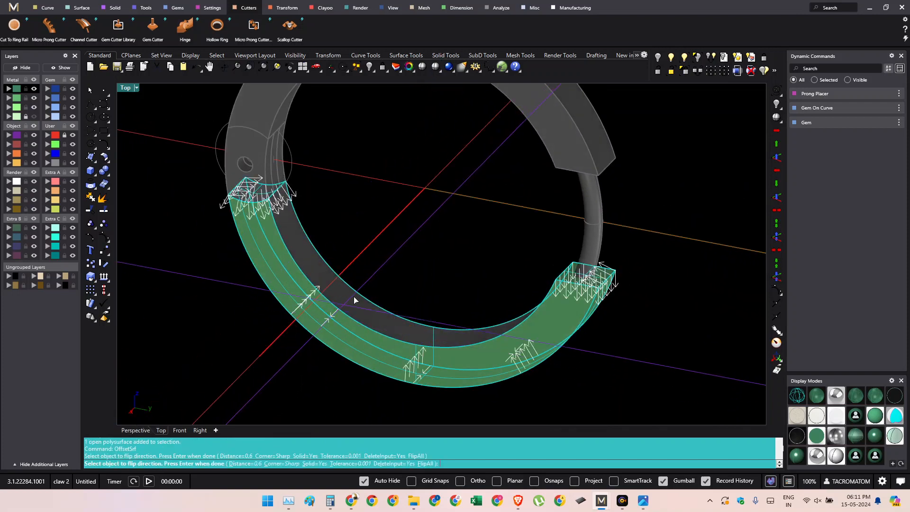
{"action": "right_click", "coordinate": [356, 297]}
{"action": "left_click", "coordinate": [398, 249]}
{"action": "right_click_drag", "start_coordinate": [397, 249], "coordinate": [283, 208], "text": "ctrl+shift"}
{"action": "scroll", "coordinate": [266, 217], "scroll_direction": "up", "scroll_amount": 6}
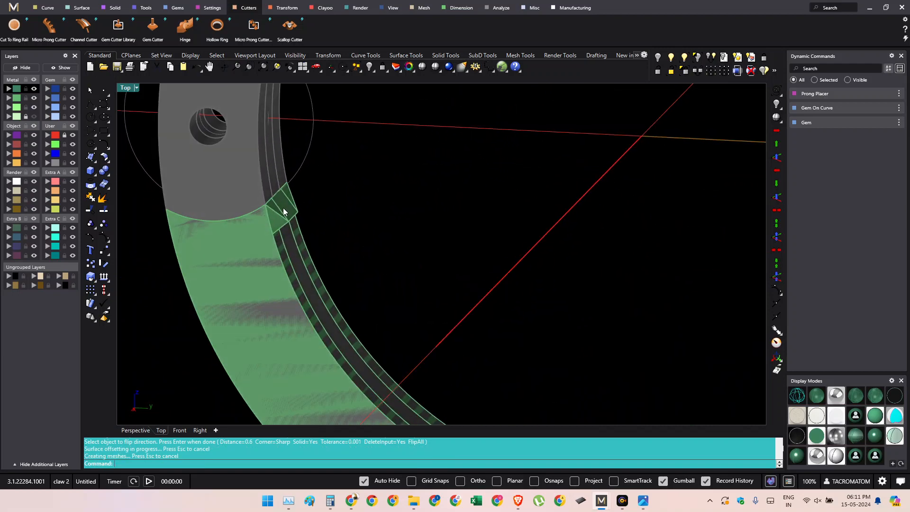
- Undo the second surface offset and the deletion of the inner curved face
{"action": "scroll", "coordinate": [311, 244], "scroll_direction": "down", "scroll_amount": 5}
{"action": "key", "text": "ctrl+z"}
{"action": "key", "text": "ctrl+z"}
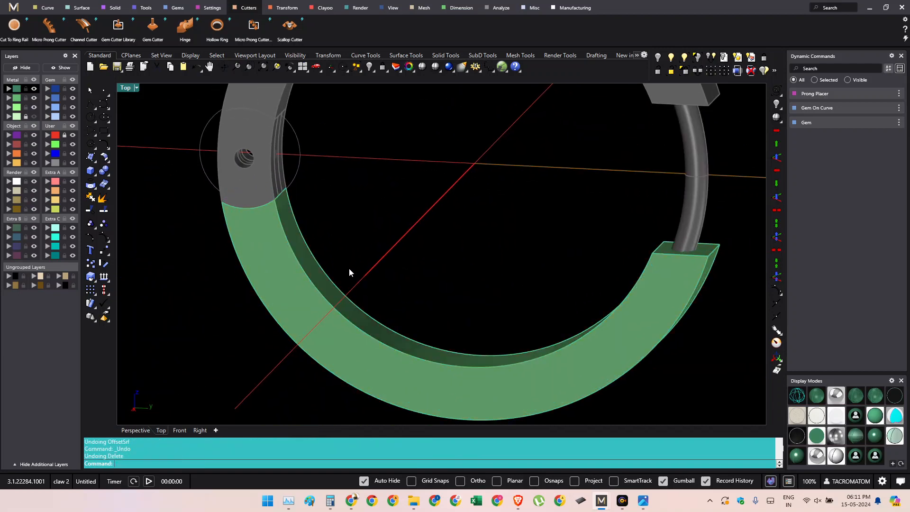
- Examine the closed lower-half copy and its ends from several angles
{"action": "right_click_drag", "start_coordinate": [319, 294], "coordinate": [456, 261], "text": "ctrl+shift"}
{"action": "left_click", "coordinate": [315, 260]}
{"action": "right_click_drag", "start_coordinate": [315, 260], "coordinate": [635, 354], "text": "ctrl+shift"}
{"action": "left_click", "coordinate": [635, 354]}
{"action": "right_click_drag", "start_coordinate": [288, 279], "coordinate": [221, 246], "text": "ctrl+shift"}
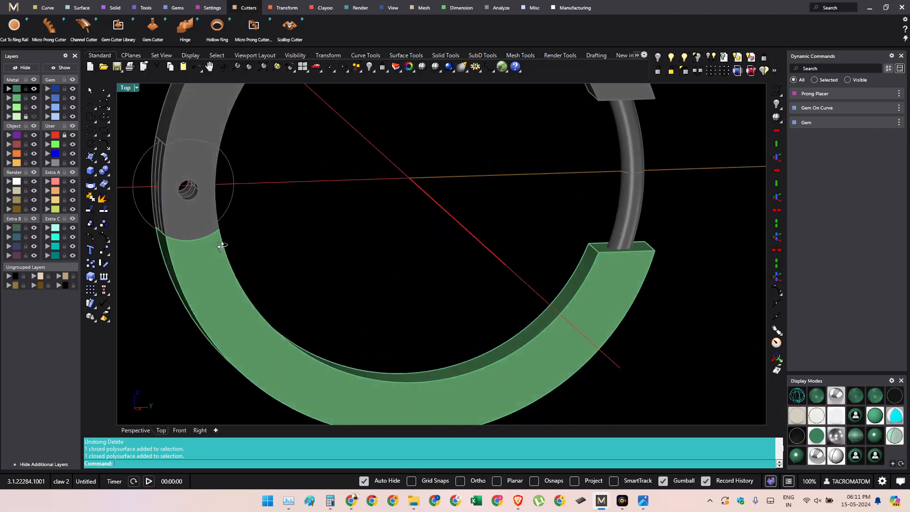
{"action": "left_click", "coordinate": [220, 246]}
{"action": "right_click_drag", "start_coordinate": [299, 283], "coordinate": [422, 299], "text": "ctrl+shift"}
{"action": "right_click_drag", "start_coordinate": [493, 317], "coordinate": [463, 305]}
{"action": "left_click", "coordinate": [463, 304]}
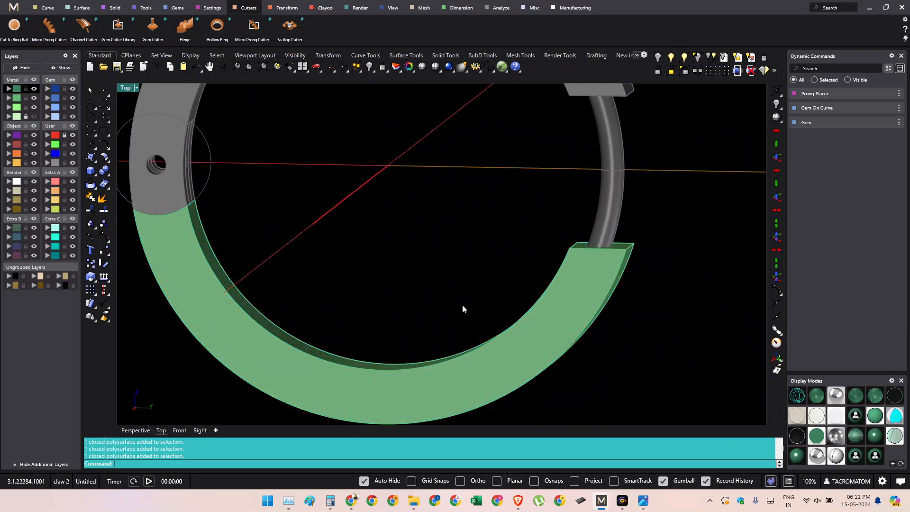
- Draw a vertical line in the Right view from the origin straight down past the bottom of the lower half
{"action": "type", "text": "q"}
{"action": "key", "text": "Return"}
{"action": "type", "text": "line"}
{"action": "key", "text": "Return"}
{"action": "type", "text": "0"}
{"action": "key", "text": "Return"}
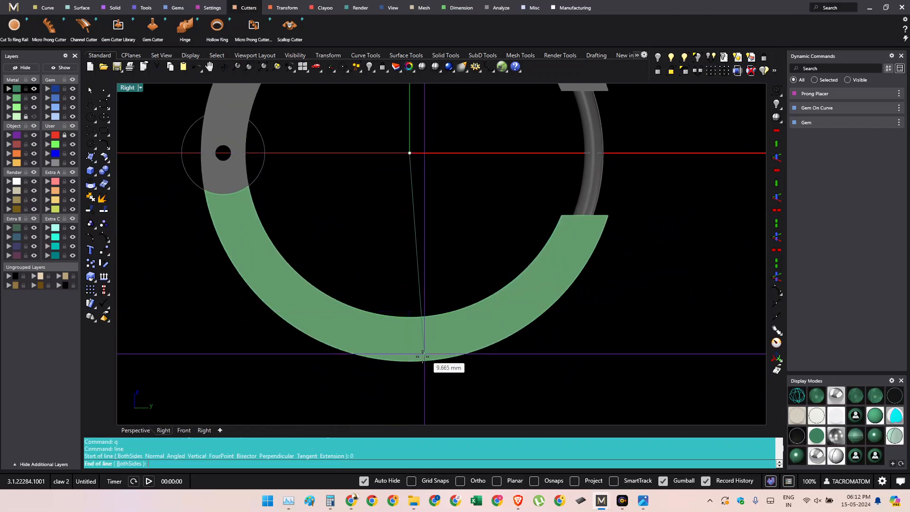
{"action": "left_click", "coordinate": [427, 404], "text": "shift"}
{"action": "left_click", "coordinate": [410, 391]}
- Project the vertical line onto the lower-half copy to get its cross-section outline
{"action": "right_click_drag", "start_coordinate": [451, 380], "coordinate": [418, 388]}
{"action": "type", "text": "project"}
{"action": "key", "text": "Return"}
{"action": "left_click", "coordinate": [434, 356]}
{"action": "key", "text": "Return"}
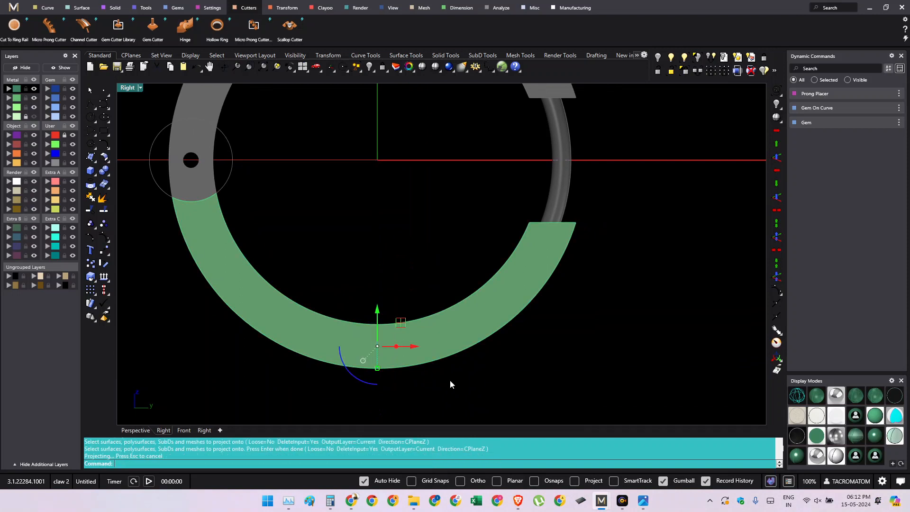
- Revolve the projected cross-section a full turn about the horizontal axis through the origin in the Front view
{"action": "left_click", "coordinate": [380, 390]}
{"action": "left_click", "coordinate": [378, 348]}
{"action": "scroll", "coordinate": [416, 313], "scroll_direction": "down", "scroll_amount": 4}
{"action": "right_click_drag", "start_coordinate": [416, 313], "coordinate": [452, 295], "text": "ctrl+shift"}
{"action": "type", "text": "q"}
{"action": "key", "text": "Return"}
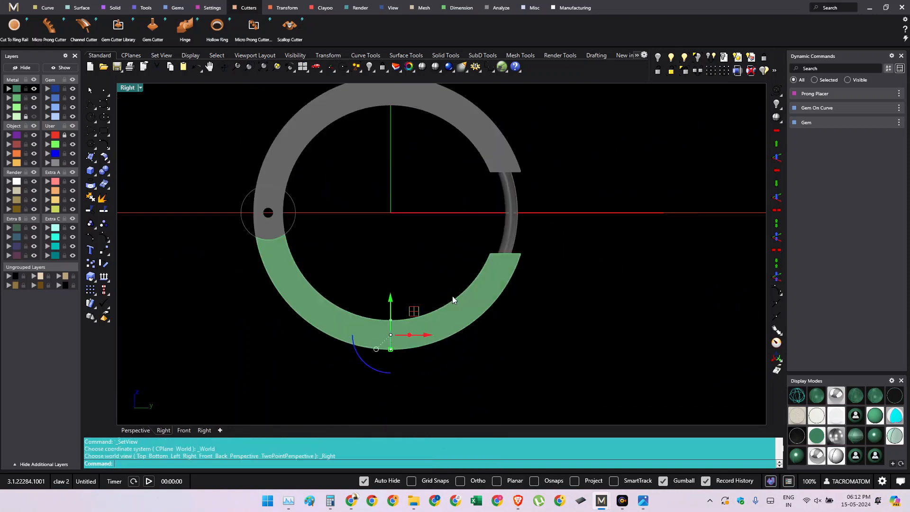
{"action": "right_click_drag", "start_coordinate": [509, 272], "coordinate": [426, 283]}
{"action": "type", "text": "w"}
{"action": "key", "text": "Return"}
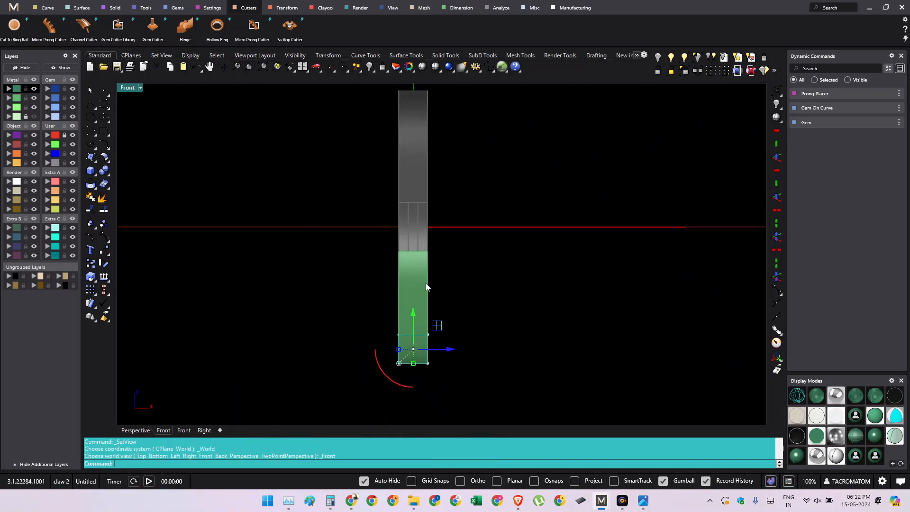
{"action": "type", "text": "Rev"}
{"action": "key", "text": "Return"}
{"action": "type", "text": "0"}
{"action": "key", "text": "Return"}
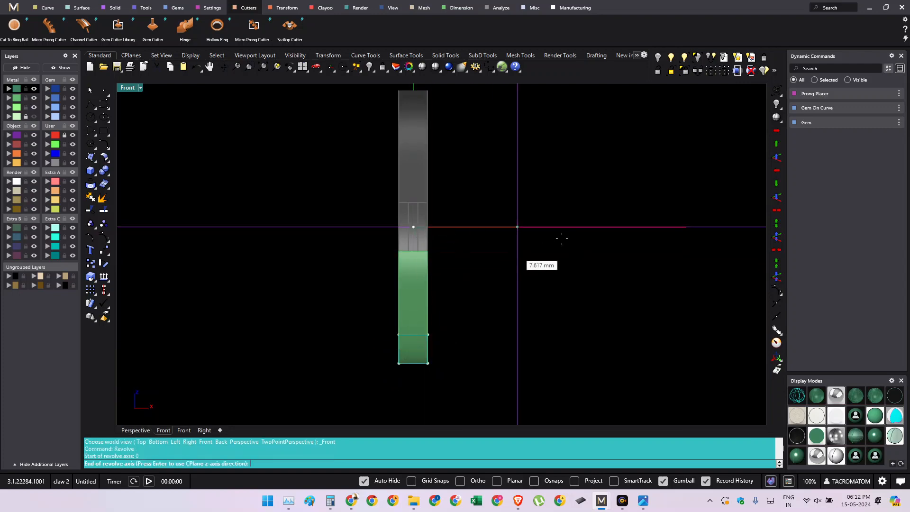
{"action": "left_click", "coordinate": [570, 236], "text": "shift"}
{"action": "key", "text": "Return"}
{"action": "key", "text": "Return"}
- Delete all unlocked objects except the revolved ring, including the lower-half copy and section curve
{"action": "right_click_drag", "start_coordinate": [517, 246], "coordinate": [481, 268], "text": "ctrl+shift"}
{"action": "type", "text": "q"}
{"action": "key", "text": "Return"}
{"action": "key", "text": "ctrl+a"}
{"action": "left_click", "coordinate": [530, 245], "text": "ctrl"}
{"action": "right_click_drag", "start_coordinate": [534, 248], "coordinate": [519, 290], "text": "ctrl+shift"}
{"action": "key", "text": "Delete"}
- Delete the inner band surface of the revolved ring to leave an open shell
{"action": "left_click", "coordinate": [530, 232]}
{"action": "left_click", "coordinate": [517, 330]}
{"action": "scroll", "coordinate": [452, 315], "scroll_direction": "up", "scroll_amount": 4}
{"action": "left_click", "coordinate": [437, 312]}
{"action": "key", "text": "Delete"}
{"action": "right_click_drag", "start_coordinate": [519, 259], "coordinate": [463, 310], "text": "ctrl+shift"}
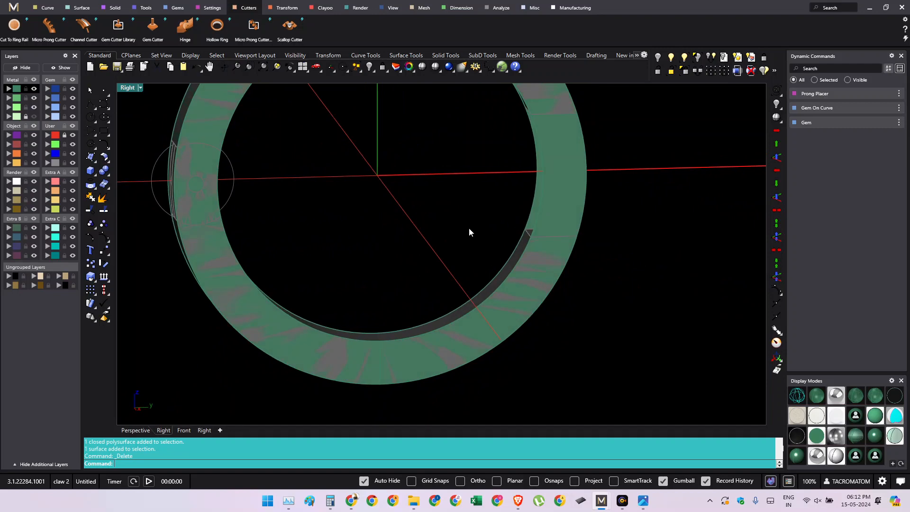
- Try to rotate the open ring shell half a turn about the origin in the Right view
{"action": "right_click_drag", "start_coordinate": [468, 229], "coordinate": [483, 328], "text": "ctrl+shift"}
{"action": "left_click", "coordinate": [499, 317]}
{"action": "key", "text": "ctrl+F3"}
{"action": "scroll", "coordinate": [463, 300], "scroll_direction": "down", "scroll_amount": 6}
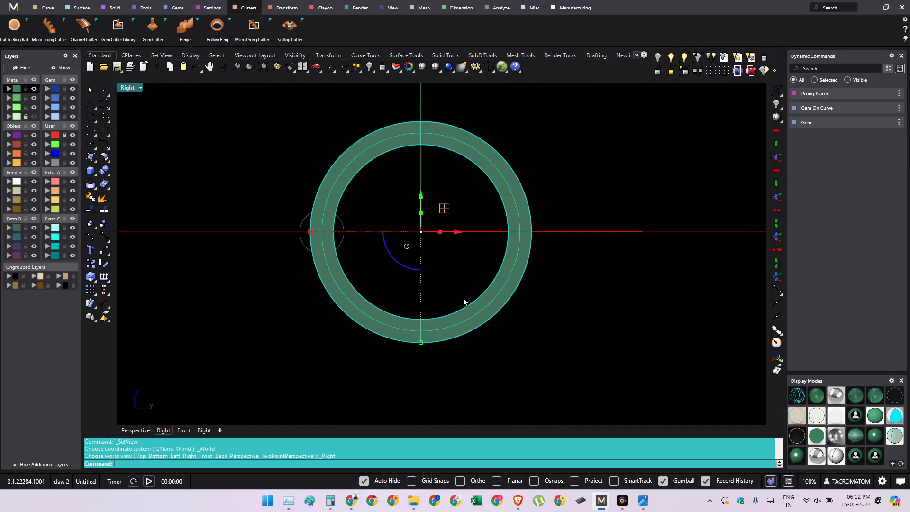
{"action": "type", "text": "rr"}
{"action": "key", "text": "Return"}
{"action": "type", "text": "0"}
{"action": "key", "text": "Return"}
{"action": "left_click", "coordinate": [422, 372], "text": "shift"}
{"action": "left_click", "coordinate": [415, 186], "text": "shift"}
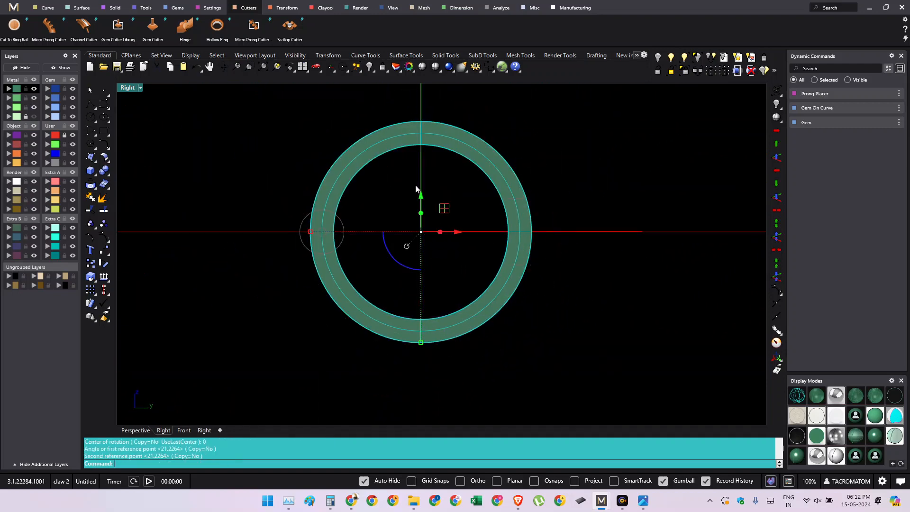
- Offset the ring shell by 0.6 mm to both sides with OffsetSrf, with the Solid option set to No
{"action": "left_click", "coordinate": [465, 296]}
{"action": "scroll", "coordinate": [465, 298], "scroll_direction": "up", "scroll_amount": 4}
{"action": "right_click_drag", "start_coordinate": [466, 298], "coordinate": [462, 332], "text": "ctrl+shift"}
{"action": "left_click", "coordinate": [462, 317]}
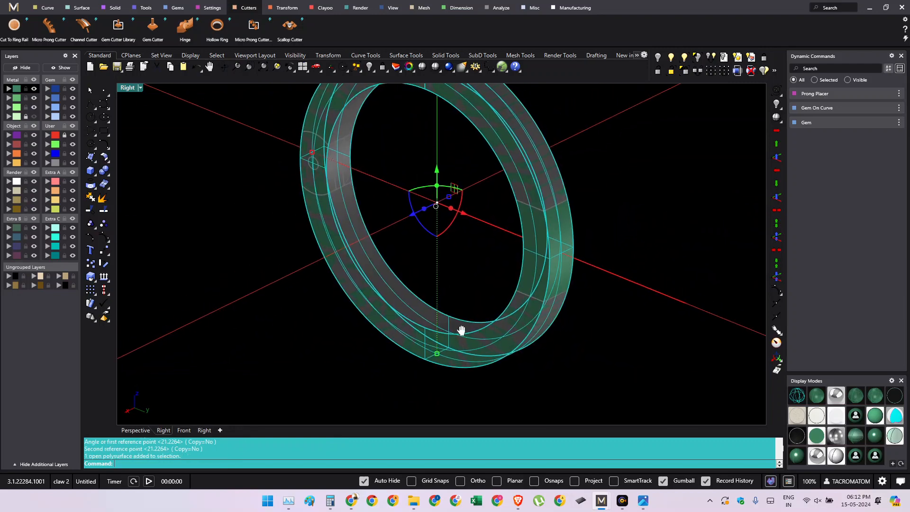
{"action": "type", "text": "Offset"}
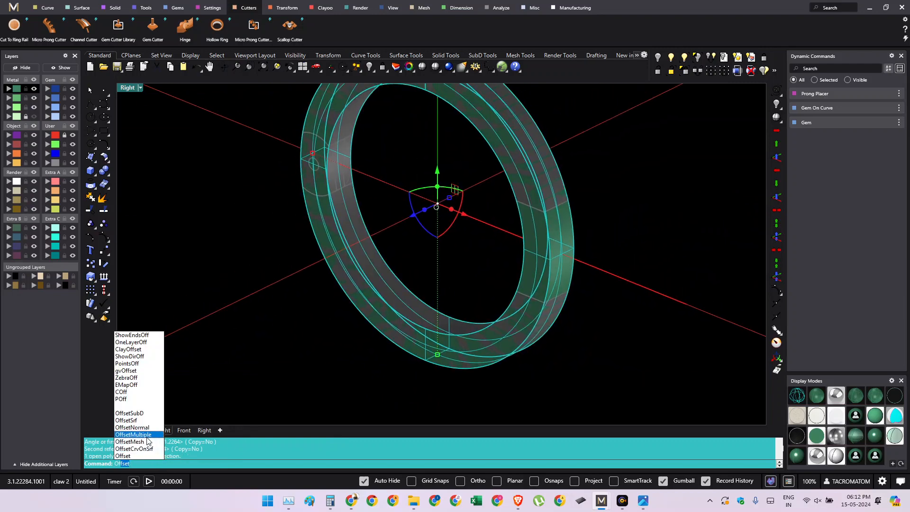
{"action": "left_click", "coordinate": [143, 420]}
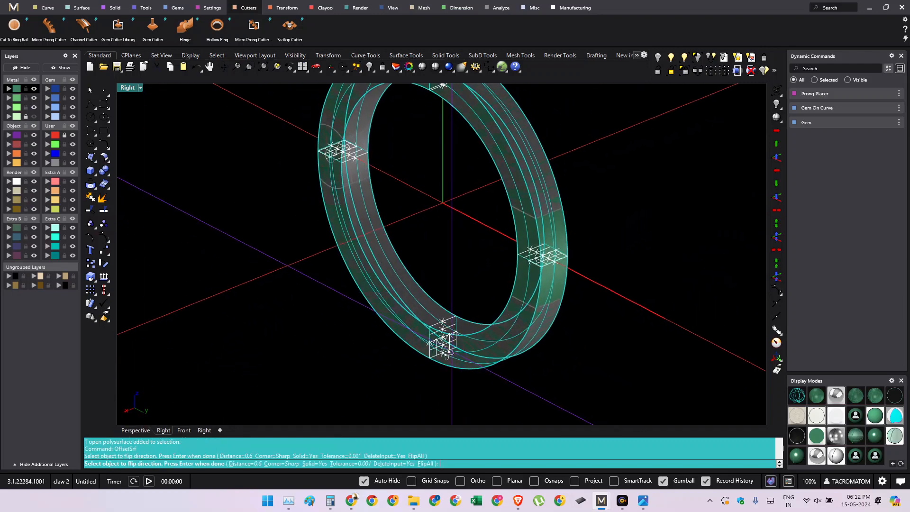
{"action": "left_click", "coordinate": [320, 465]}
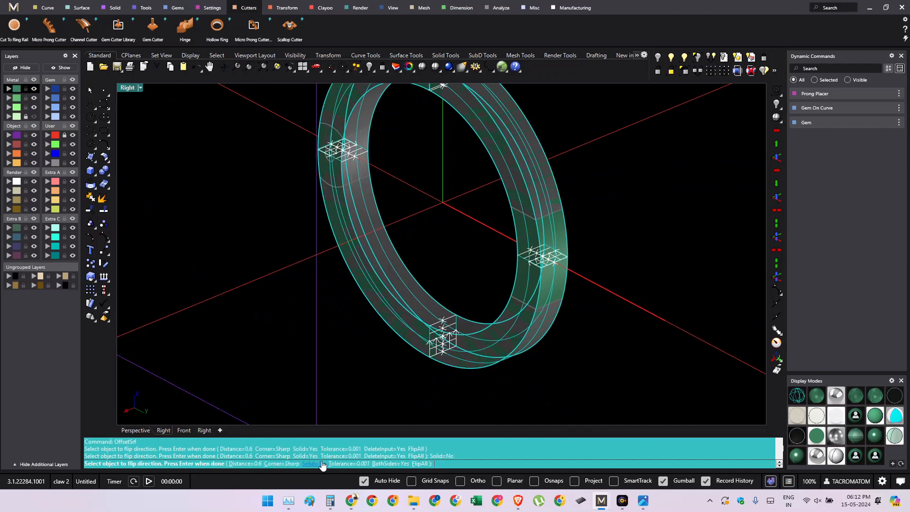
{"action": "right_click", "coordinate": [453, 343]}
{"action": "right_click_drag", "start_coordinate": [468, 337], "coordinate": [487, 345], "text": "ctrl+shift"}
{"action": "scroll", "coordinate": [487, 346], "scroll_direction": "up", "scroll_amount": 1}
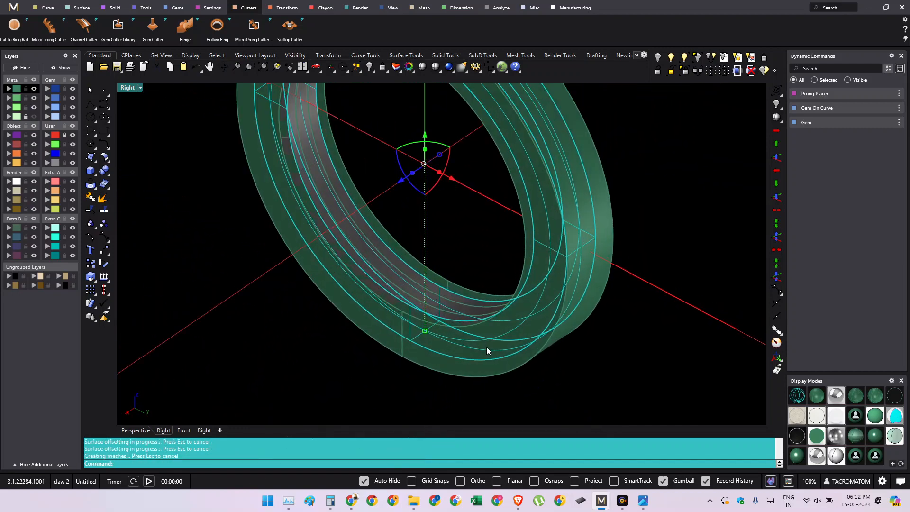
- Delete the original shell and its outward offset, keeping only the inward offset shell
{"action": "key", "text": "Delete"}
{"action": "left_click", "coordinate": [461, 357]}
{"action": "key", "text": "Delete"}
{"action": "left_click", "coordinate": [438, 317]}
{"action": "right_click_drag", "start_coordinate": [440, 320], "coordinate": [562, 274], "text": "ctrl+shift"}
{"action": "key", "text": "F2"}
{"action": "key", "text": "F3"}
{"action": "scroll", "coordinate": [446, 288], "scroll_direction": "down", "scroll_amount": 4}
{"action": "scroll", "coordinate": [380, 290], "scroll_direction": "up", "scroll_amount": 4}
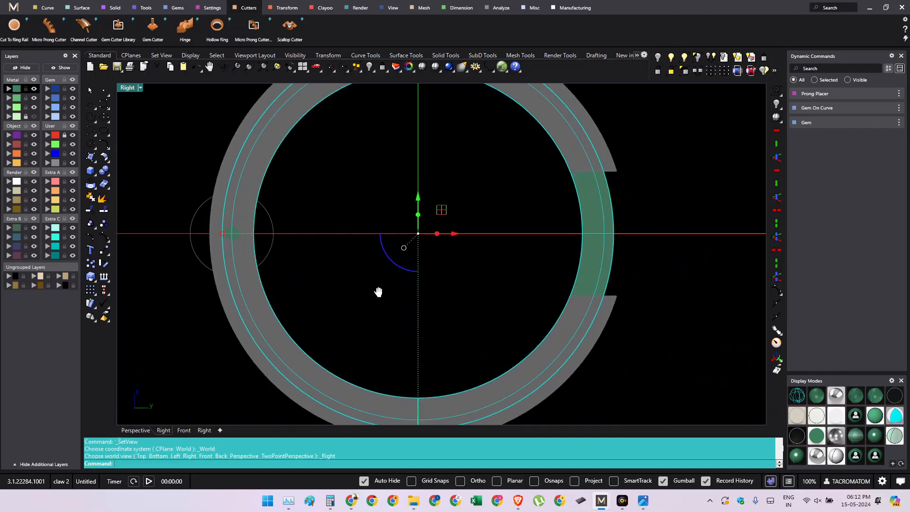
- Explode the inward offset shell into separate surfaces
{"action": "right_click_drag", "start_coordinate": [704, 327], "coordinate": [626, 346], "text": "ctrl+shift"}
{"action": "left_click", "coordinate": [579, 295]}
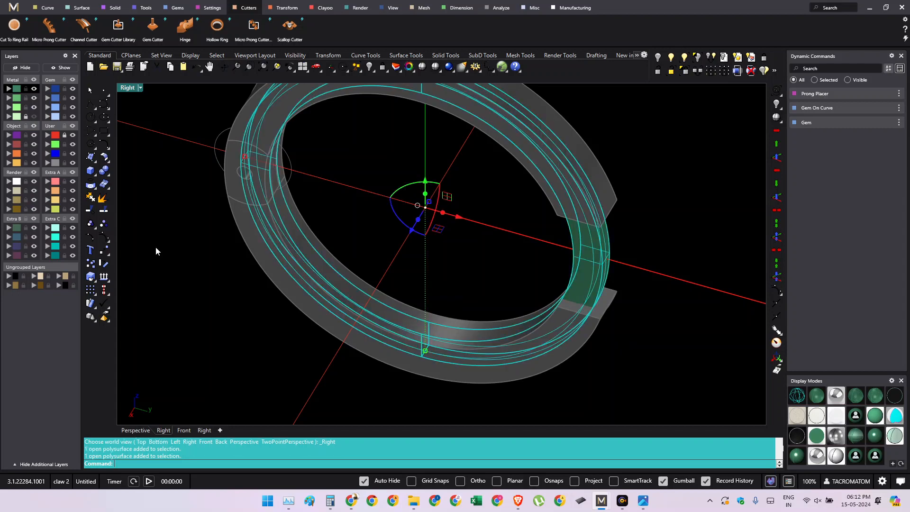
{"action": "left_click", "coordinate": [103, 201]}
- Extend both inner edge segments of the near side surface by 1 mm with ExtendSrf, type Smooth and Merge on
{"action": "right_click_drag", "start_coordinate": [337, 329], "coordinate": [339, 313], "text": "ctrl+shift"}
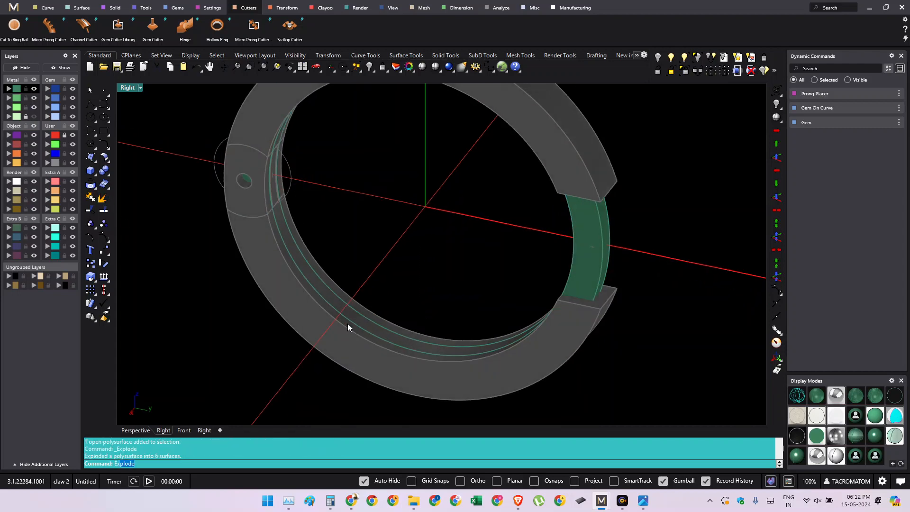
{"action": "left_click", "coordinate": [141, 435]}
{"action": "scroll", "coordinate": [316, 313], "scroll_direction": "up", "scroll_amount": 2}
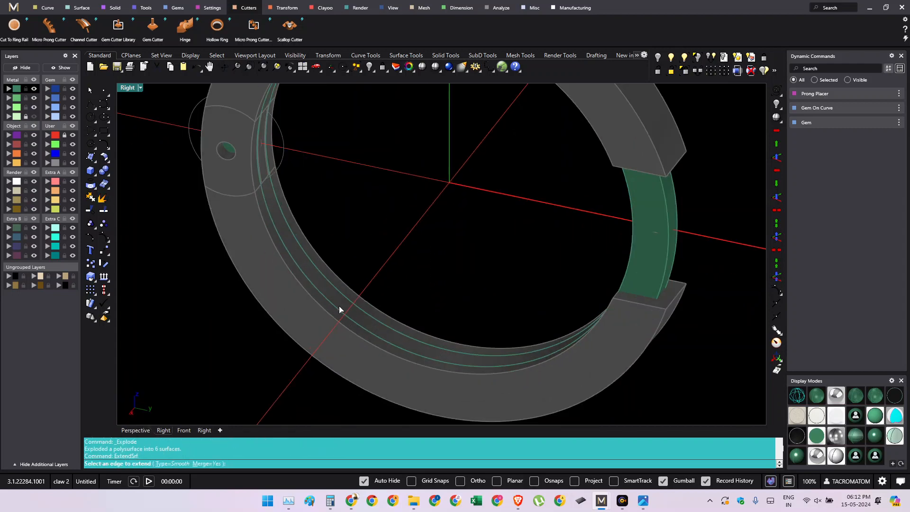
{"action": "left_click", "coordinate": [338, 307]}
{"action": "type", "text": "1"}
{"action": "key", "text": "Return"}
{"action": "key", "text": "Return"}
{"action": "left_click", "coordinate": [453, 364]}
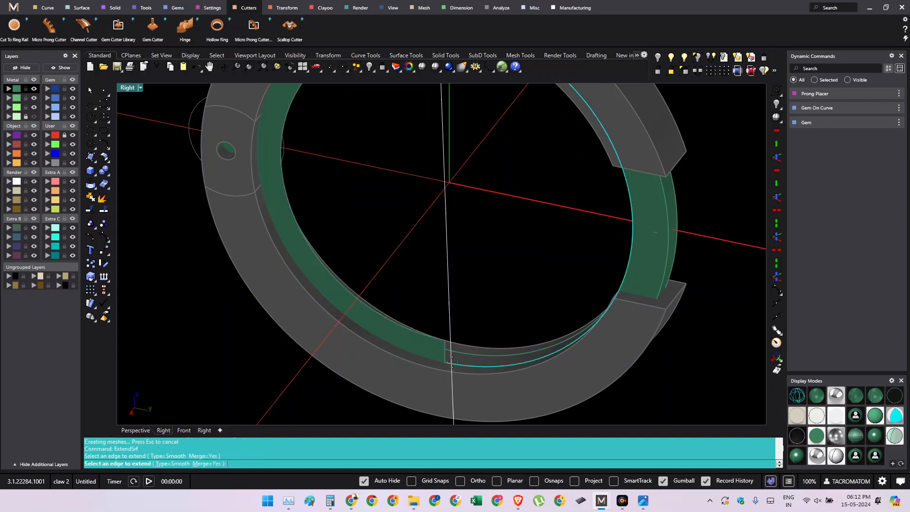
{"action": "key", "text": "Return"}
- Extend the inner edge of the far side surface by 1 mm with the same extension settings
{"action": "right_click_drag", "start_coordinate": [463, 352], "coordinate": [466, 331], "text": "ctrl+shift"}
{"action": "key", "text": "Return"}
{"action": "left_click", "coordinate": [462, 297]}
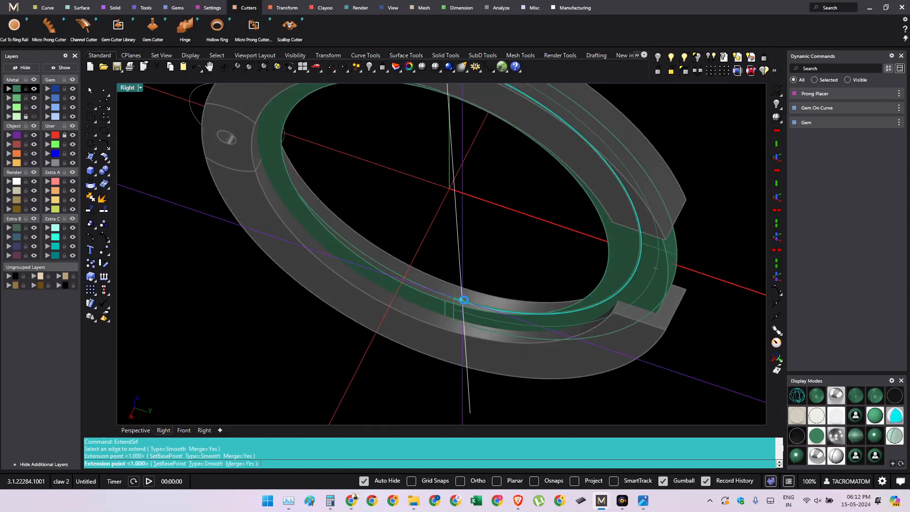
{"action": "key", "text": "Return"}
- Join all the extended shell surfaces and check the seam along the inside of the lower half
{"action": "right_click_drag", "start_coordinate": [455, 297], "coordinate": [612, 313], "text": "ctrl+shift"}
{"action": "key", "text": "ctrl+a"}
{"action": "key", "text": "ctrl+j"}
{"action": "right_click_drag", "start_coordinate": [624, 276], "coordinate": [666, 253], "text": "ctrl+shift"}
{"action": "key", "text": "Escape"}
{"action": "scroll", "coordinate": [538, 324], "scroll_direction": "down", "scroll_amount": 6}
{"action": "left_click", "coordinate": [605, 381]}
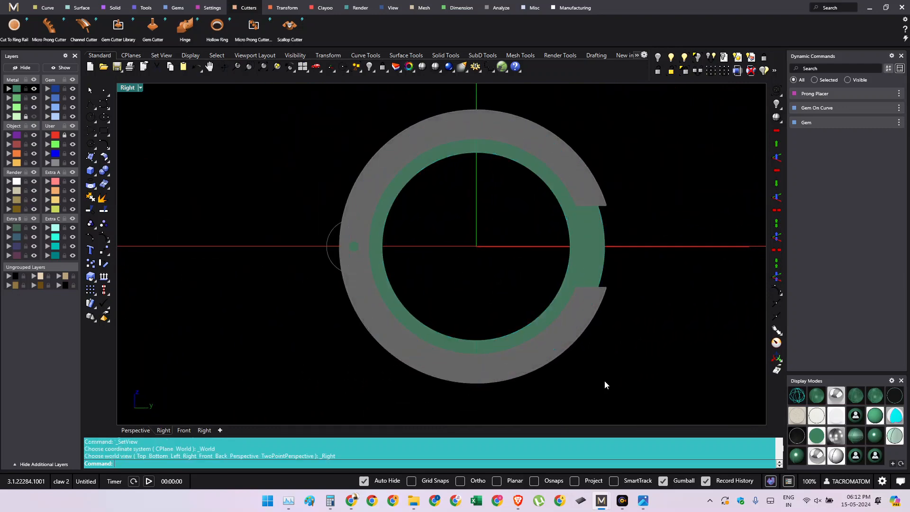
{"action": "scroll", "coordinate": [479, 374], "scroll_direction": "up", "scroll_amount": 6}
{"action": "right_click_drag", "start_coordinate": [517, 325], "coordinate": [487, 330], "text": "ctrl+shift"}
{"action": "scroll", "coordinate": [493, 309], "scroll_direction": "up", "scroll_amount": 6}
{"action": "scroll", "coordinate": [484, 352], "scroll_direction": "down", "scroll_amount": 6}
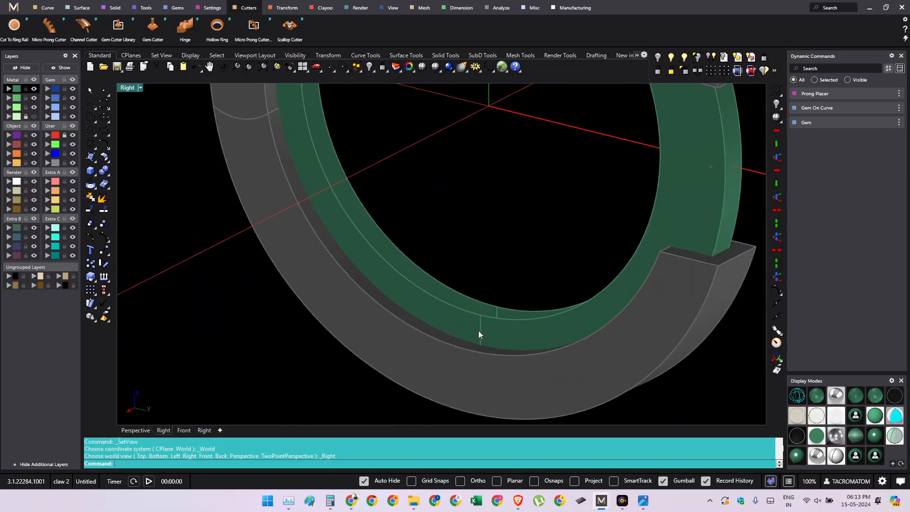
- Rotate the joined shell about the origin until its seam lies on the horizontal axis
{"action": "left_click", "coordinate": [480, 331]}
{"action": "key", "text": "F10"}
{"action": "key", "text": "F11"}
{"action": "right_click_drag", "start_coordinate": [495, 336], "coordinate": [430, 353]}
{"action": "right_click_drag", "start_coordinate": [541, 299], "coordinate": [512, 316]}
{"action": "type", "text": "R0"}
{"action": "key", "text": "Return"}
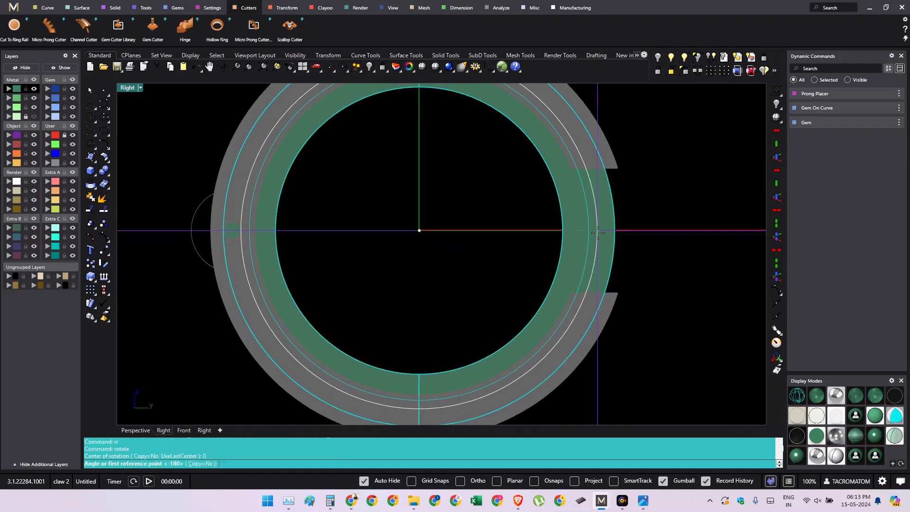
{"action": "left_click", "coordinate": [528, 298]}
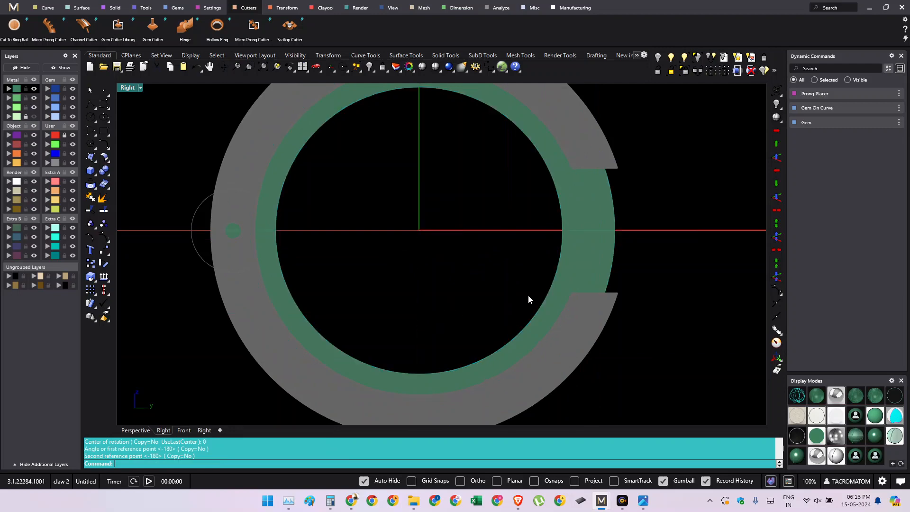
- Examine the rotated shell and the hinge area in the Right view using ghosted display
{"action": "right_click_drag", "start_coordinate": [528, 298], "coordinate": [479, 340], "text": "ctrl+shift"}
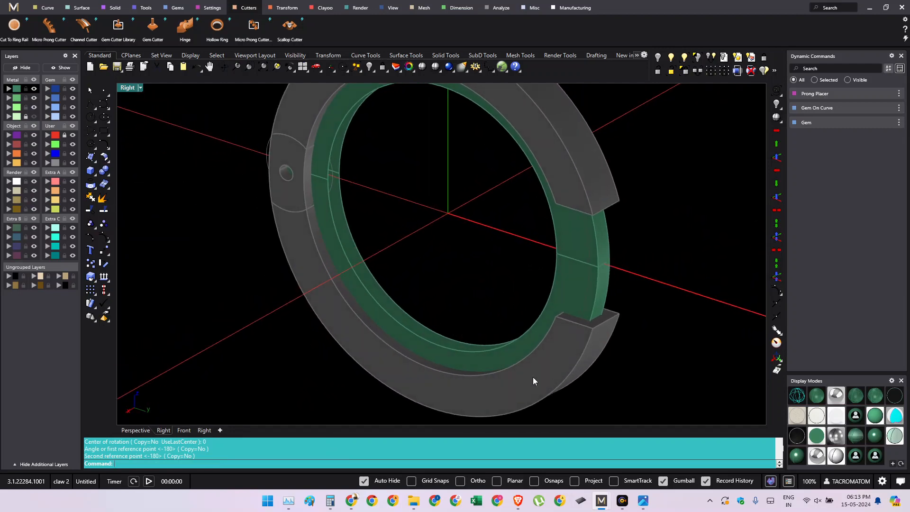
{"action": "right_click_drag", "start_coordinate": [533, 381], "coordinate": [398, 339], "text": "ctrl+shift"}
{"action": "left_click", "coordinate": [862, 402]}
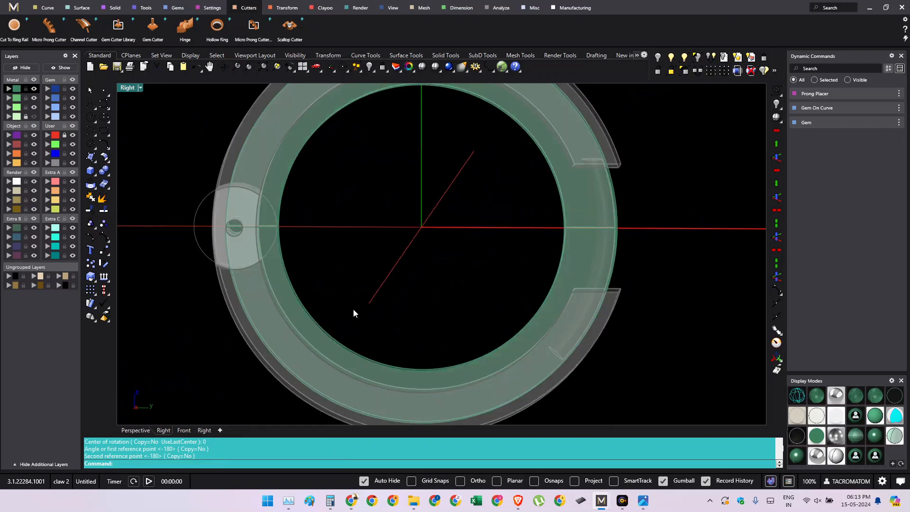
{"action": "key", "text": "ctrl+F3"}
{"action": "right_click_drag", "start_coordinate": [354, 313], "coordinate": [396, 311]}
{"action": "scroll", "coordinate": [369, 286], "scroll_direction": "up", "scroll_amount": 4}
{"action": "right_click_drag", "start_coordinate": [369, 287], "coordinate": [479, 318]}
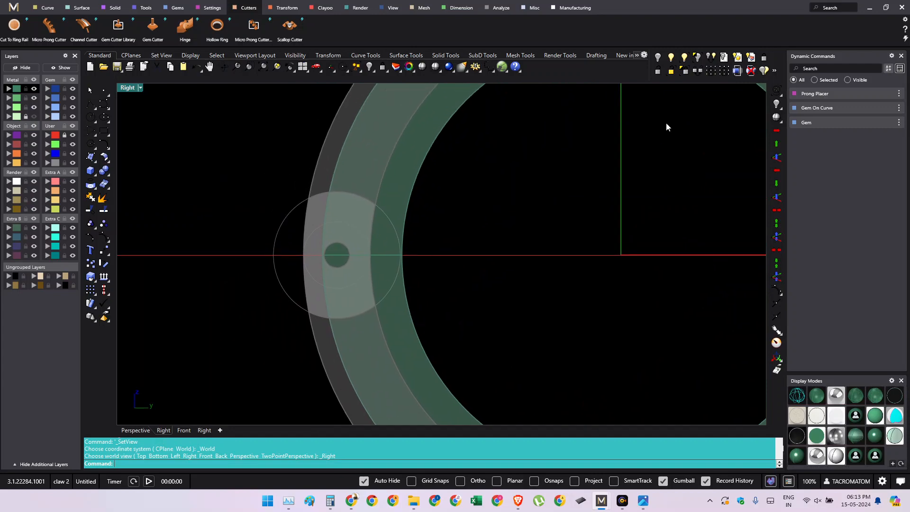
{"action": "left_click", "coordinate": [671, 73]}
{"action": "right_click", "coordinate": [277, 285]}
{"action": "scroll", "coordinate": [415, 345], "scroll_direction": "down", "scroll_amount": 2}
{"action": "right_click_drag", "start_coordinate": [415, 345], "coordinate": [396, 309]}
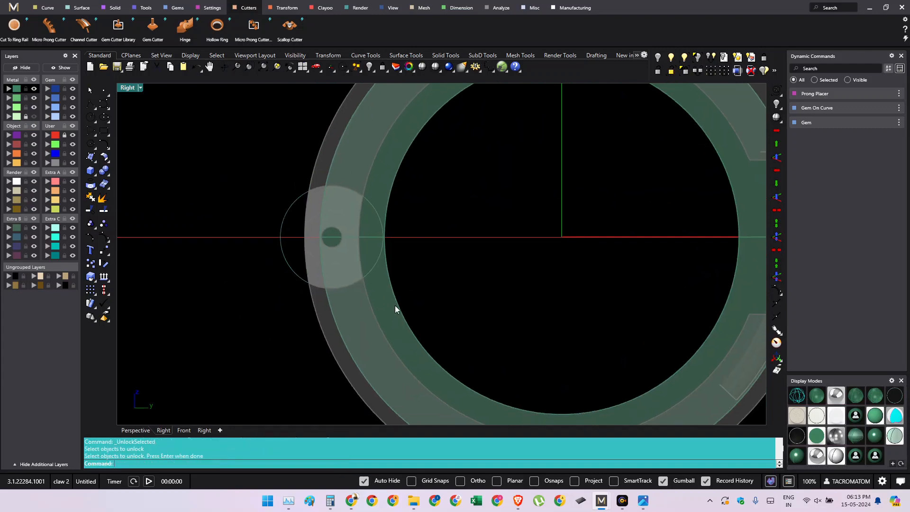
- Try to close the shell's open inner side with lofts between the paired inner edges of both halves
{"action": "right_click_drag", "start_coordinate": [504, 363], "coordinate": [495, 386], "text": "ctrl+shift"}
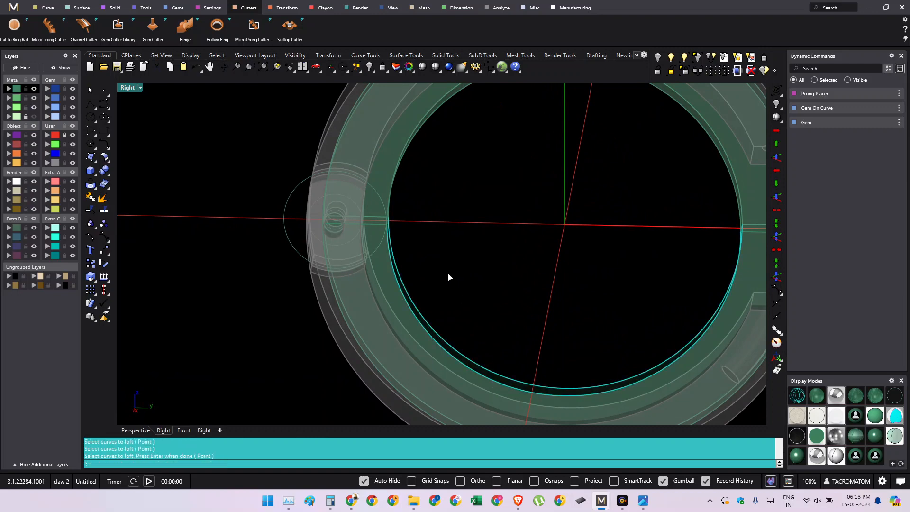
{"action": "right_click_drag", "start_coordinate": [502, 331], "coordinate": [478, 346], "text": "ctrl+shift"}
{"action": "left_click", "coordinate": [438, 71]}
{"action": "left_click", "coordinate": [435, 67]}
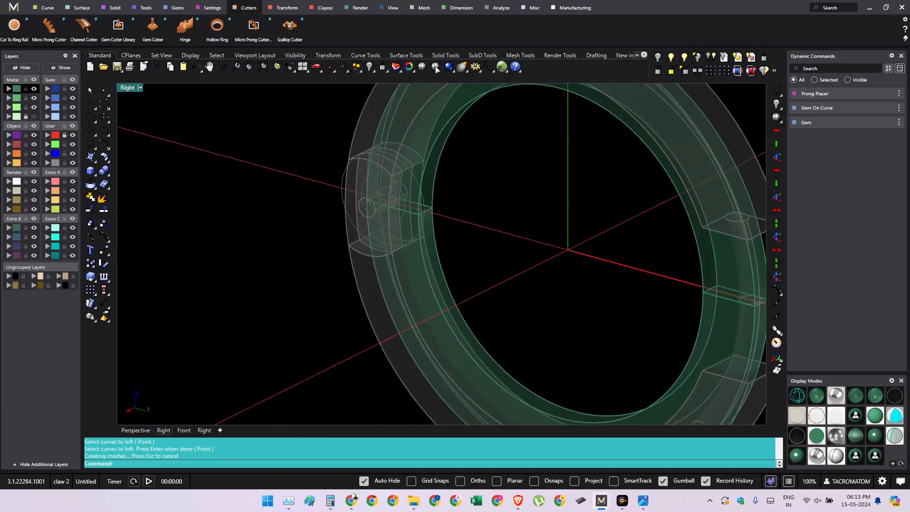
{"action": "mouse_move", "coordinate": [497, 201]}
{"action": "right_mouse_down"}
{"action": "mouse_move", "coordinate": [454, 242]}
{"action": "mouse_move", "coordinate": [400, 232]}
{"action": "right_mouse_up"}
{"action": "scroll", "coordinate": [400, 232], "scroll_direction": "up", "scroll_amount": 2}
{"action": "type", "text": "l"}
{"action": "key", "text": "Return"}
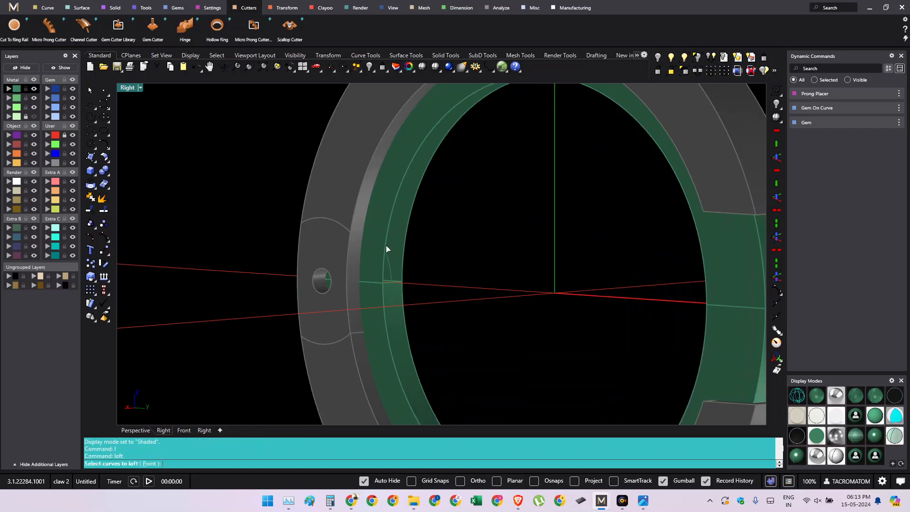
{"action": "left_click", "coordinate": [404, 246]}
{"action": "key", "text": "Return"}
{"action": "key", "text": "Return"}
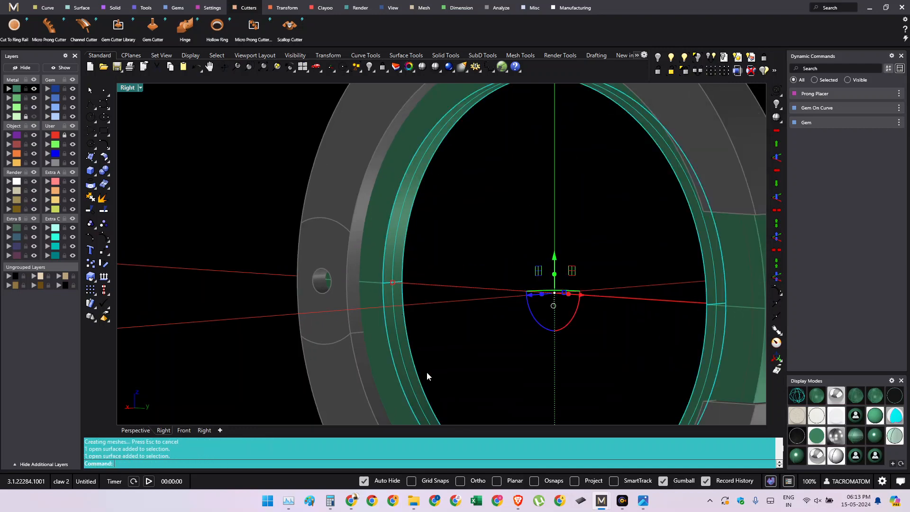
- Inspect the trial lofts together with the shell and delete the lofted surfaces
{"action": "right_click_drag", "start_coordinate": [427, 377], "coordinate": [429, 245]}
{"action": "right_click_drag", "start_coordinate": [441, 343], "coordinate": [564, 349], "text": "ctrl+shift"}
{"action": "left_click", "coordinate": [567, 352], "text": "shift"}
{"action": "right_click_drag", "start_coordinate": [591, 292], "coordinate": [548, 365]}
{"action": "scroll", "coordinate": [547, 365], "scroll_direction": "down", "scroll_amount": 4}
{"action": "right_click_drag", "start_coordinate": [628, 260], "coordinate": [599, 300]}
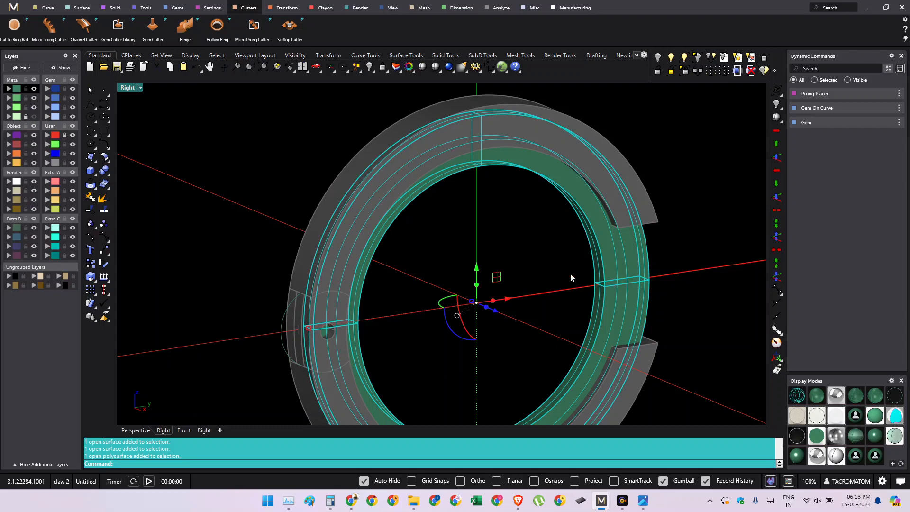
{"action": "key", "text": "Escape"}
{"action": "scroll", "coordinate": [607, 280], "scroll_direction": "up", "scroll_amount": 5}
{"action": "left_click", "coordinate": [611, 329], "text": "shift"}
{"action": "key", "text": "Delete"}
- Loft between the paired inner edges of the shell's upper half and of its lower half
{"action": "right_click_drag", "start_coordinate": [605, 309], "coordinate": [649, 278], "text": "ctrl+shift"}
{"action": "left_click", "coordinate": [549, 275]}
{"action": "scroll", "coordinate": [569, 284], "scroll_direction": "down", "scroll_amount": 4}
{"action": "key", "text": "Escape"}
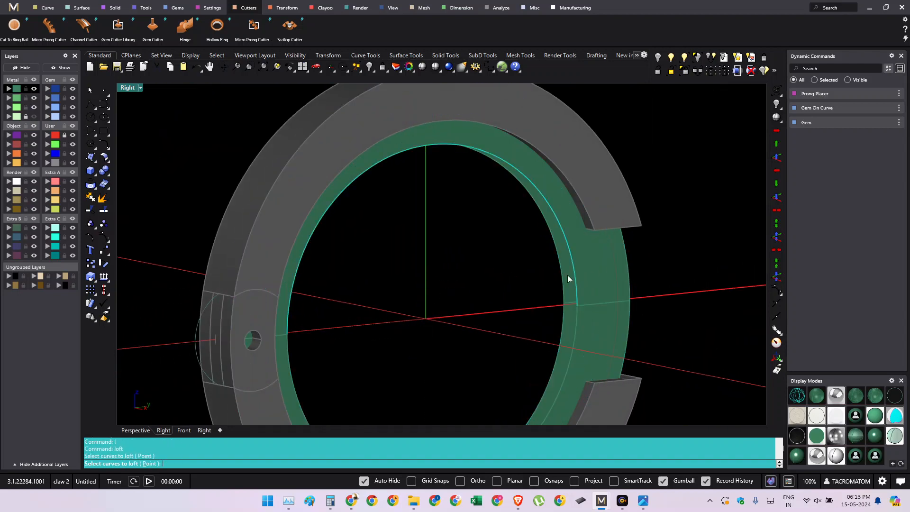
{"action": "key", "text": "Return"}
{"action": "key", "text": "Return"}
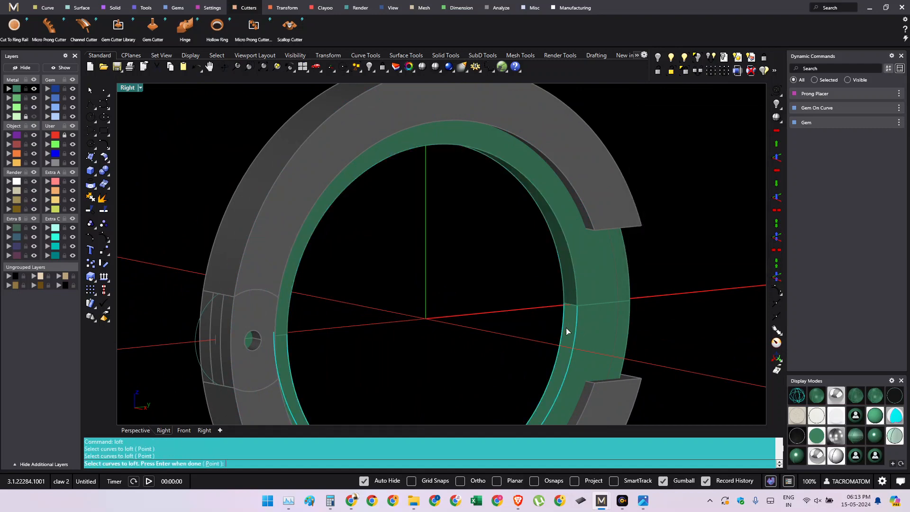
- Join both lofted surfaces with the shell and check the joined body from several angles
{"action": "left_click", "coordinate": [572, 323]}
{"action": "left_click", "coordinate": [575, 304], "text": "shift"}
{"action": "left_click", "coordinate": [598, 291], "text": "shift"}
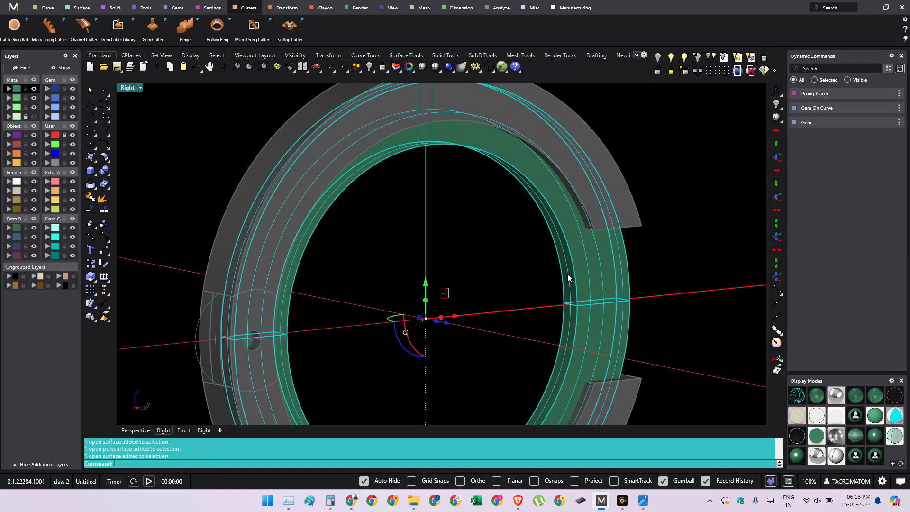
{"action": "scroll", "coordinate": [564, 282], "scroll_direction": "down", "scroll_amount": 2}
{"action": "key", "text": "ctrl+j"}
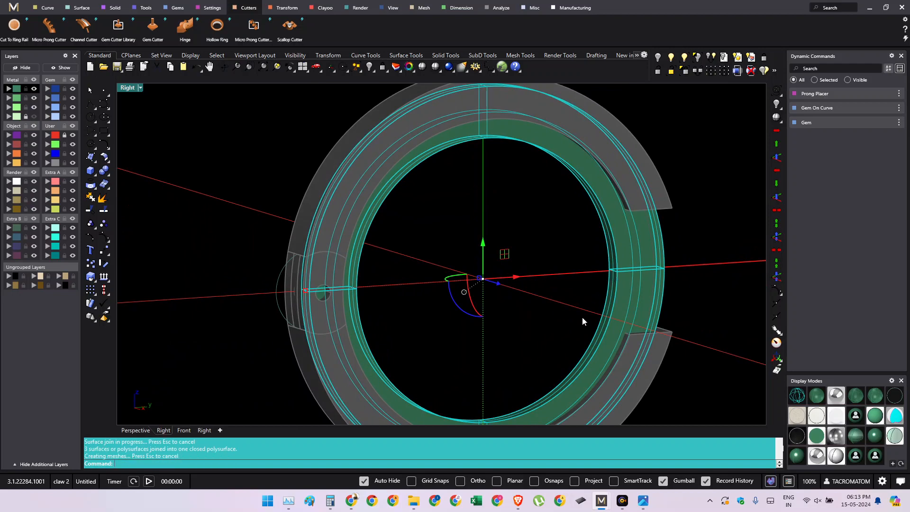
{"action": "right_click_drag", "start_coordinate": [583, 318], "coordinate": [494, 354]}
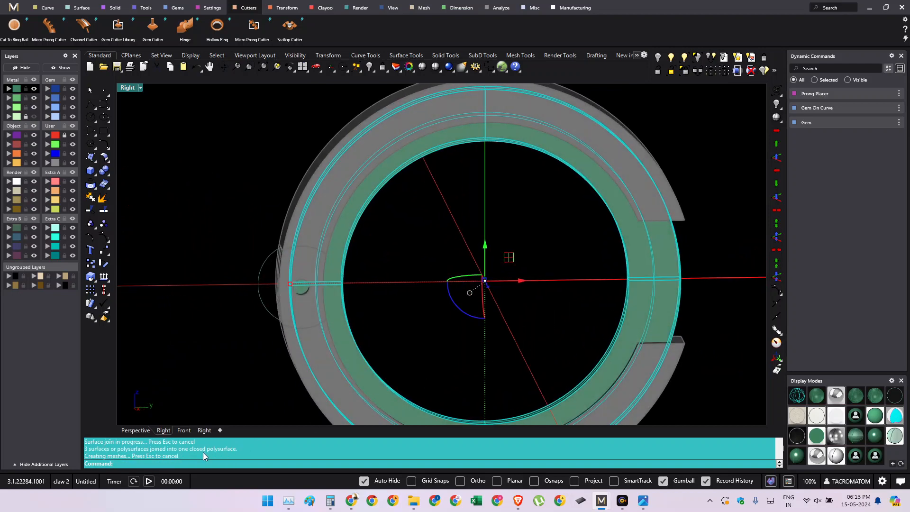
{"action": "right_click_drag", "start_coordinate": [542, 351], "coordinate": [422, 255]}
{"action": "right_click_drag", "start_coordinate": [383, 325], "coordinate": [399, 283], "text": "shift"}
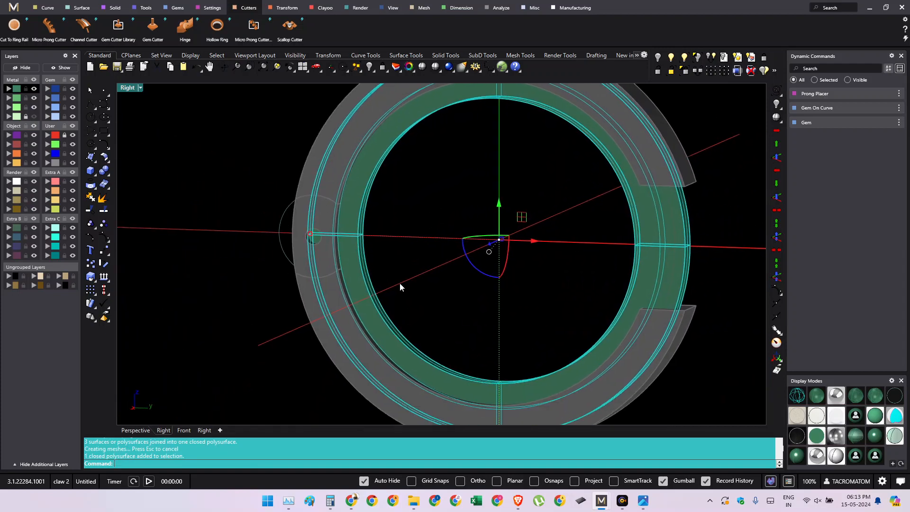
- Unlock the smaller circle around the hinge hole, working in the Right view with ghosted display
{"action": "left_click", "coordinate": [397, 277]}
{"action": "key", "text": "F6"}
{"action": "key", "text": "F7"}
{"action": "right_click_drag", "start_coordinate": [317, 284], "coordinate": [370, 299]}
{"action": "scroll", "coordinate": [369, 299], "scroll_direction": "up", "scroll_amount": 2}
{"action": "left_click", "coordinate": [343, 303]}
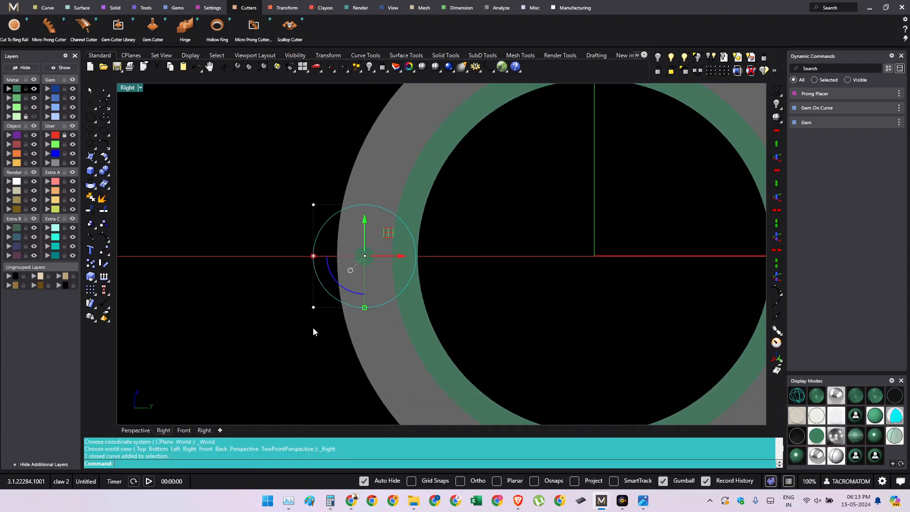
{"action": "left_click", "coordinate": [823, 398]}
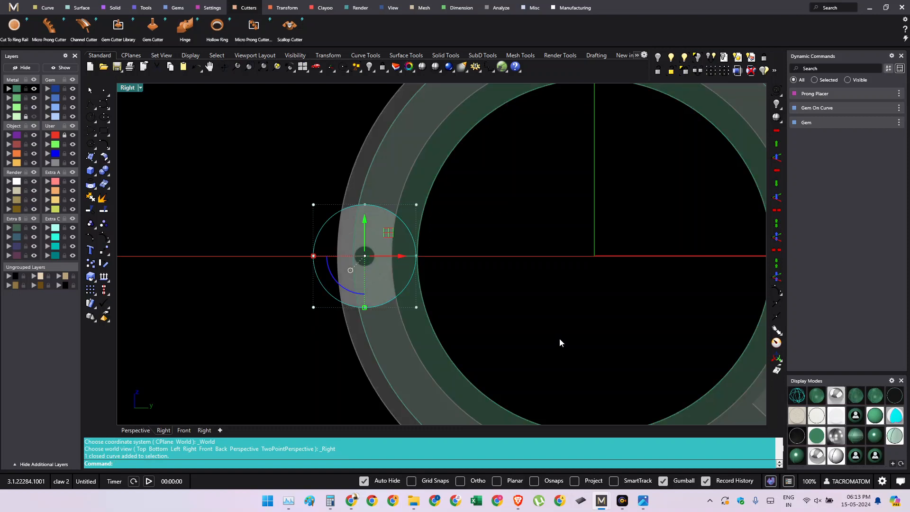
{"action": "scroll", "coordinate": [412, 269], "scroll_direction": "up", "scroll_amount": 5}
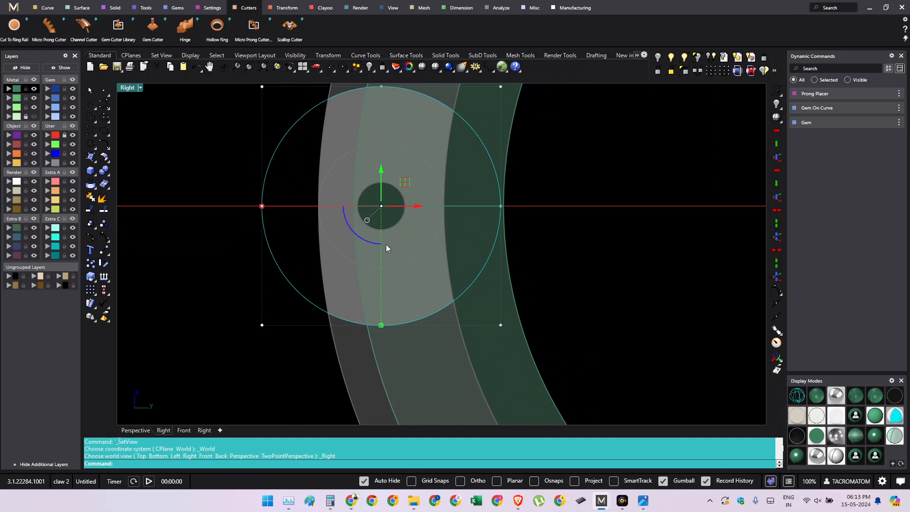
{"action": "left_click", "coordinate": [671, 72]}
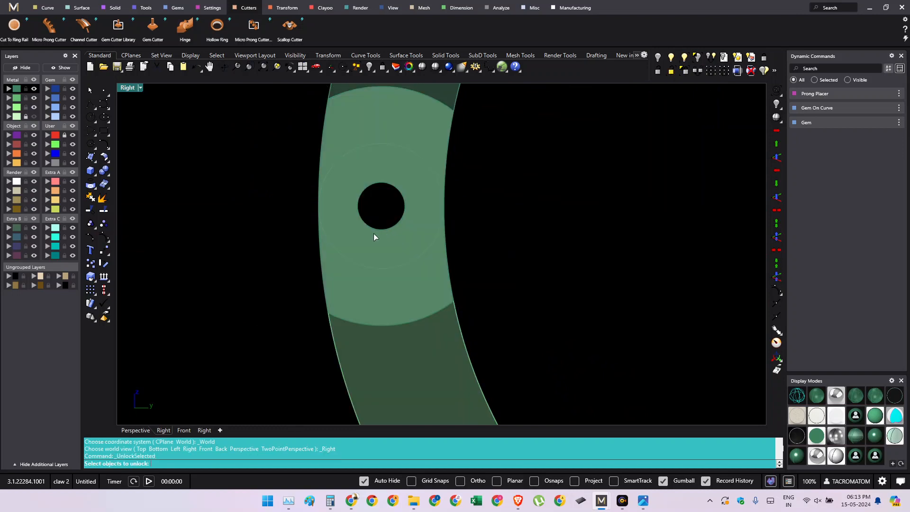
{"action": "left_click", "coordinate": [344, 258]}
{"action": "key", "text": "Return"}
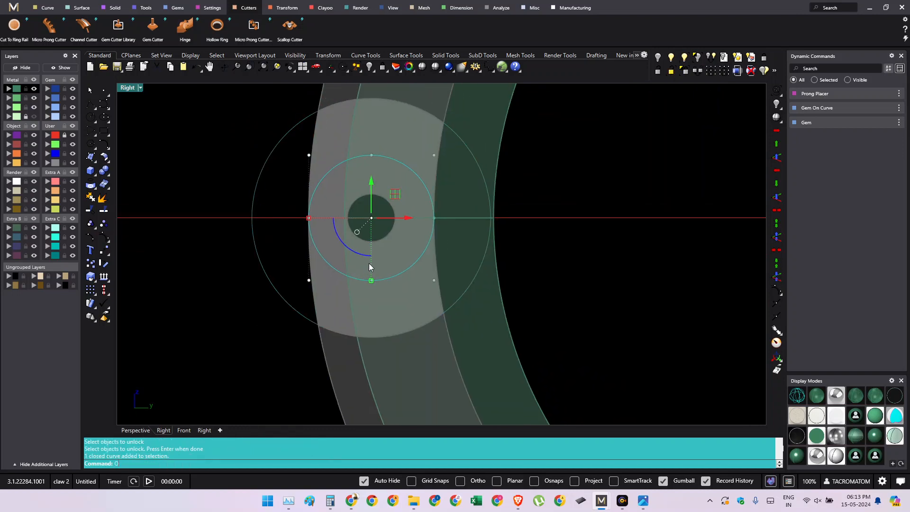
- Offset the smaller hinge circle outward by 0.7 mm
{"action": "type", "text": "Off"}
{"action": "key", "text": "Return"}
{"action": "right_click_drag", "start_coordinate": [418, 294], "coordinate": [392, 288]}
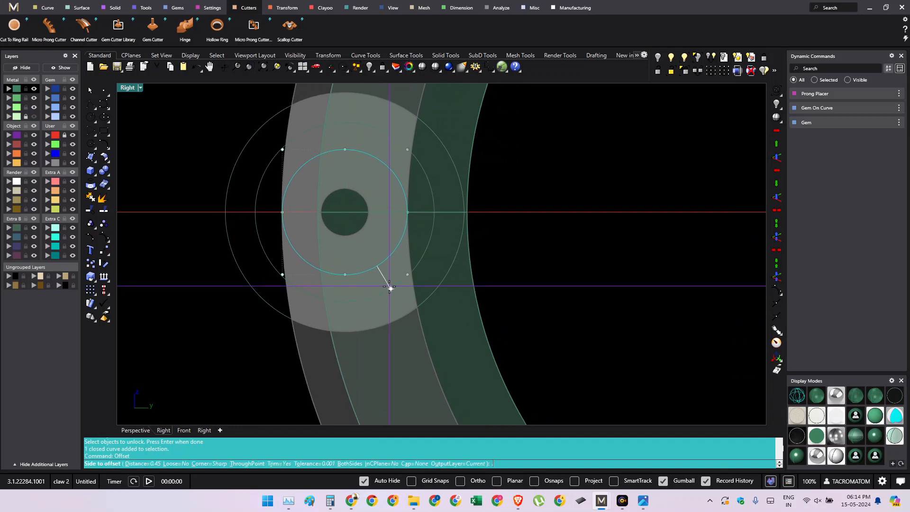
{"action": "type", "text": ".7"}
{"action": "key", "text": "Return"}
{"action": "left_click", "coordinate": [406, 288]}
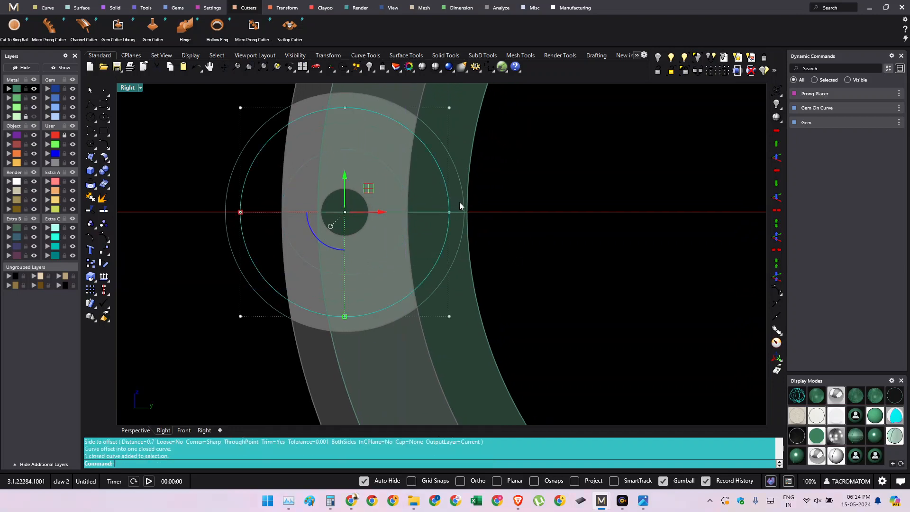
- Wire-cut the shell with the offset circle, inverting the selection to remove the portion inside the circle
{"action": "scroll", "coordinate": [456, 218], "scroll_direction": "down", "scroll_amount": 3}
{"action": "scroll", "coordinate": [462, 198], "scroll_direction": "down", "scroll_amount": 6}
{"action": "key", "text": "Return"}
{"action": "key", "text": "Return"}
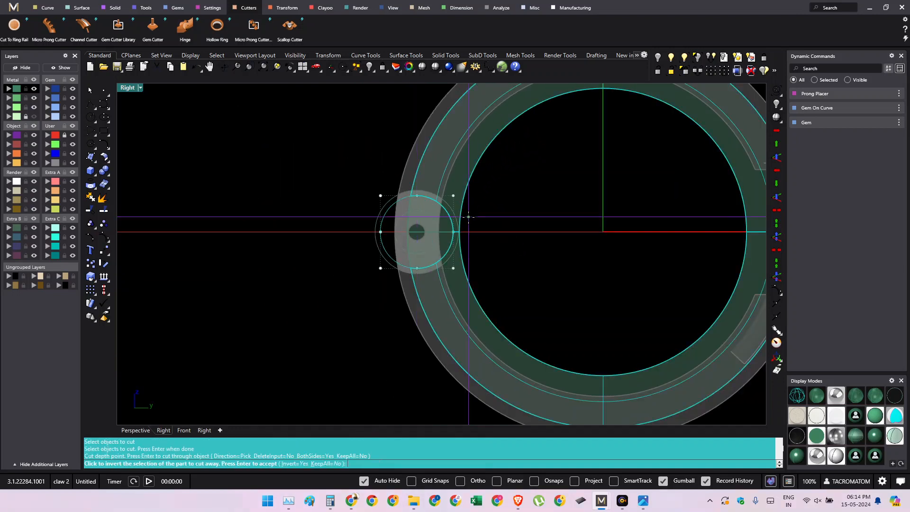
{"action": "right_click_drag", "start_coordinate": [469, 217], "coordinate": [430, 249]}
{"action": "type", "text": "i"}
{"action": "key", "text": "Return"}
{"action": "key", "text": "Return"}
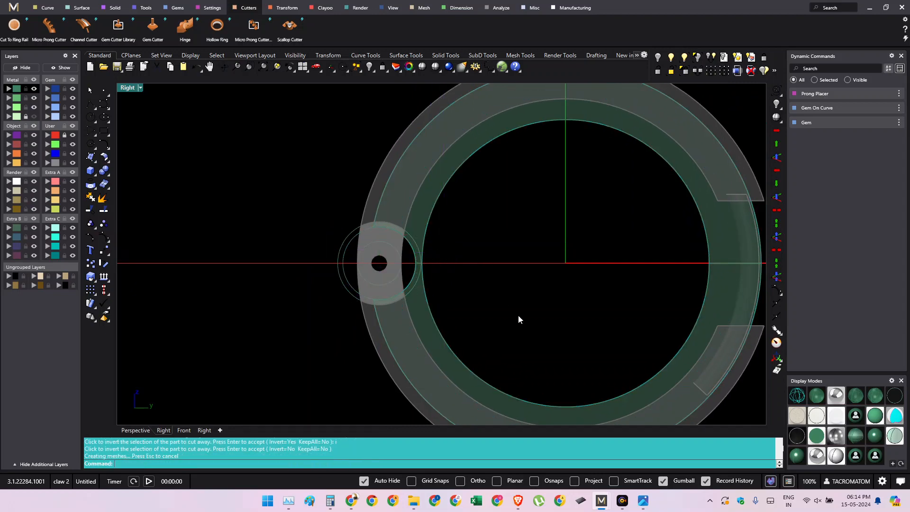
- Unlock the lower half of the C-shaped ring
{"action": "right_click_drag", "start_coordinate": [518, 316], "coordinate": [518, 268]}
{"action": "scroll", "coordinate": [517, 269], "scroll_direction": "down", "scroll_amount": 4}
{"action": "right_click_drag", "start_coordinate": [680, 334], "coordinate": [656, 340]}
{"action": "scroll", "coordinate": [635, 291], "scroll_direction": "up", "scroll_amount": 4}
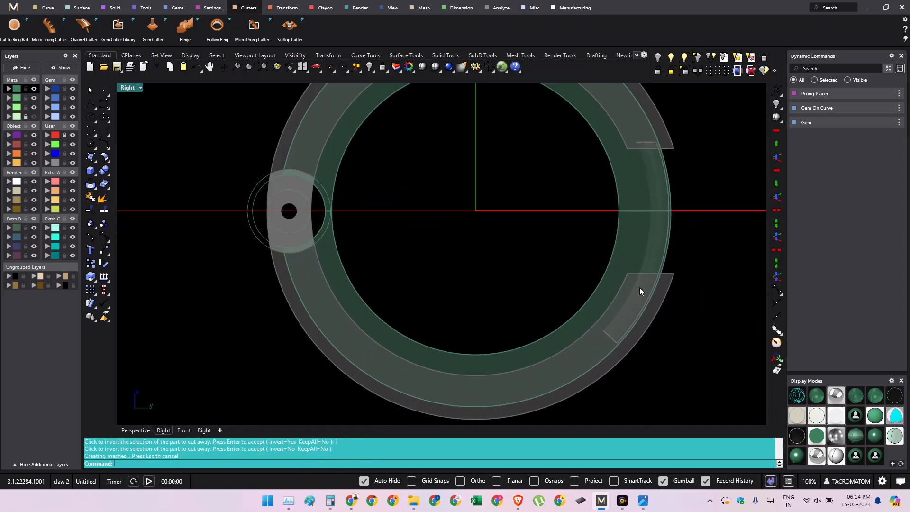
{"action": "left_click", "coordinate": [640, 292]}
{"action": "scroll", "coordinate": [630, 300], "scroll_direction": "up", "scroll_amount": 2}
{"action": "scroll", "coordinate": [574, 263], "scroll_direction": "down", "scroll_amount": 2}
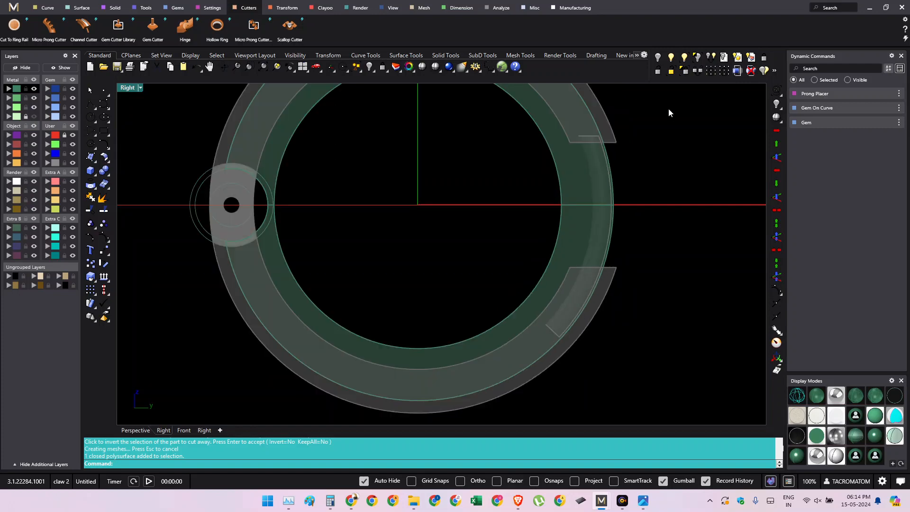
{"action": "left_click", "coordinate": [671, 71]}
{"action": "right_click", "coordinate": [571, 350]}
{"action": "right_click_drag", "start_coordinate": [536, 364], "coordinate": [553, 333]}
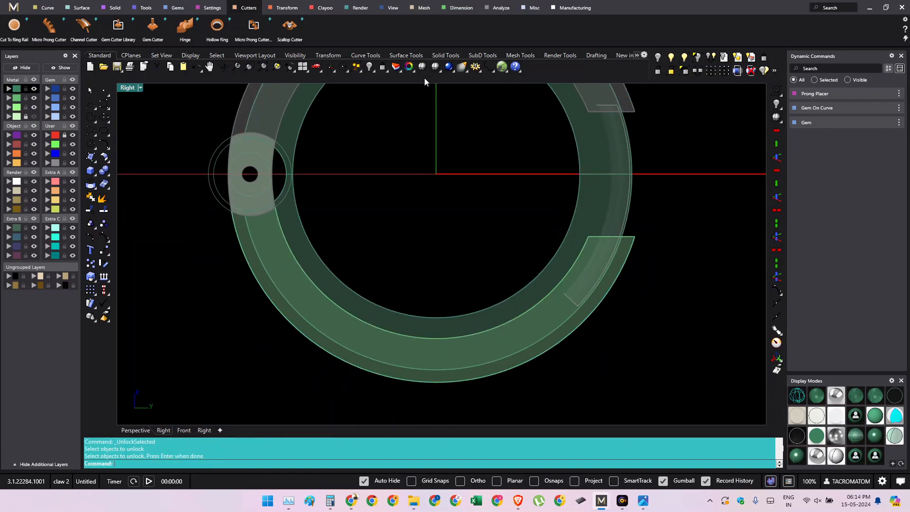
- Examine the fit of the cut shell against the lower ring half and hinge in shaded and ghosted display
{"action": "left_click", "coordinate": [435, 67]}
{"action": "right_click_drag", "start_coordinate": [493, 279], "coordinate": [412, 309], "text": "ctrl+shift"}
{"action": "left_click", "coordinate": [330, 318]}
{"action": "right_click_drag", "start_coordinate": [333, 298], "coordinate": [414, 267], "text": "ctrl+shift"}
{"action": "left_click", "coordinate": [306, 155], "text": "shift"}
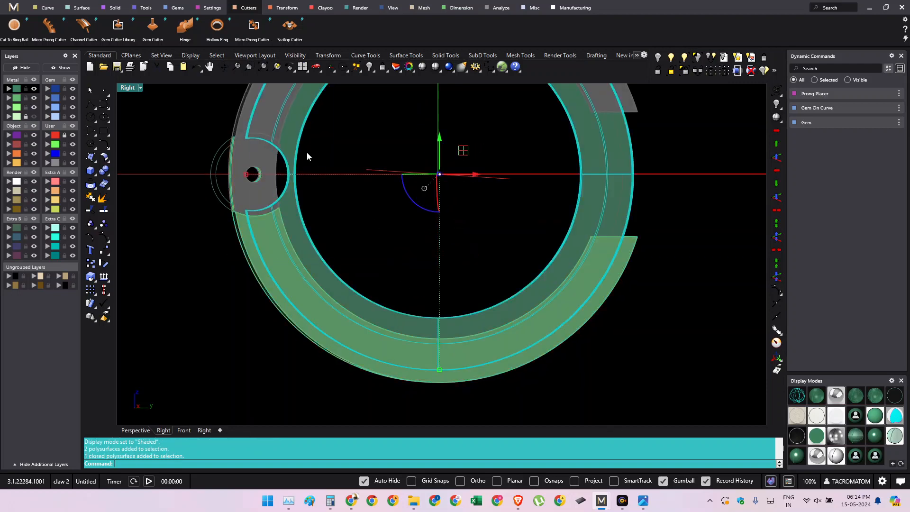
{"action": "right_click_drag", "start_coordinate": [301, 205], "coordinate": [299, 210], "text": "ctrl+shift"}
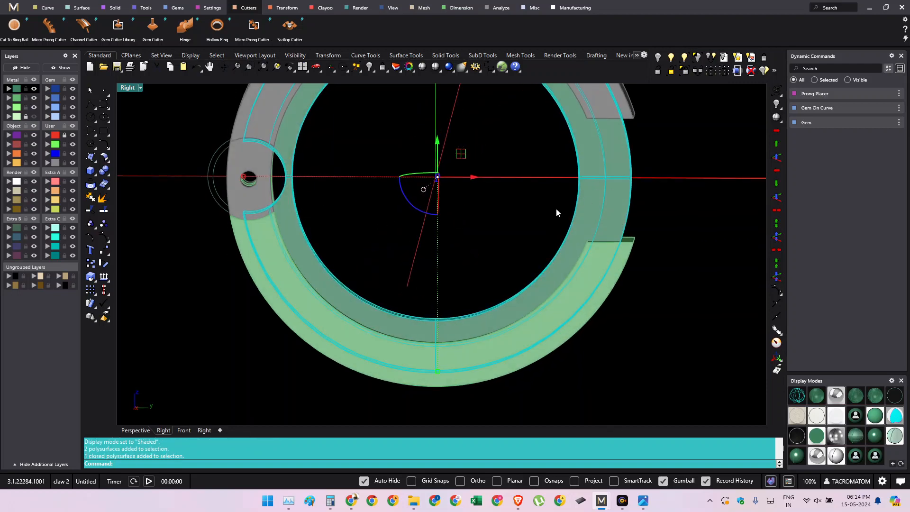
{"action": "right_click_drag", "start_coordinate": [536, 241], "coordinate": [573, 286]}
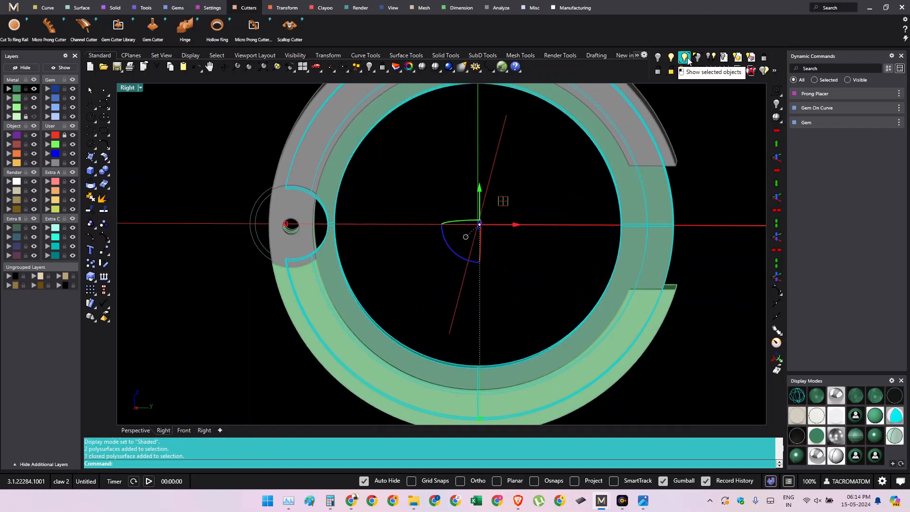
{"action": "key", "text": "ctrl+F3"}
{"action": "right_click_drag", "start_coordinate": [439, 269], "coordinate": [443, 283]}
- Undo the unlocking of the lower ring half, the wire cut and the circle offset
{"action": "key", "text": "ctrl+z"}
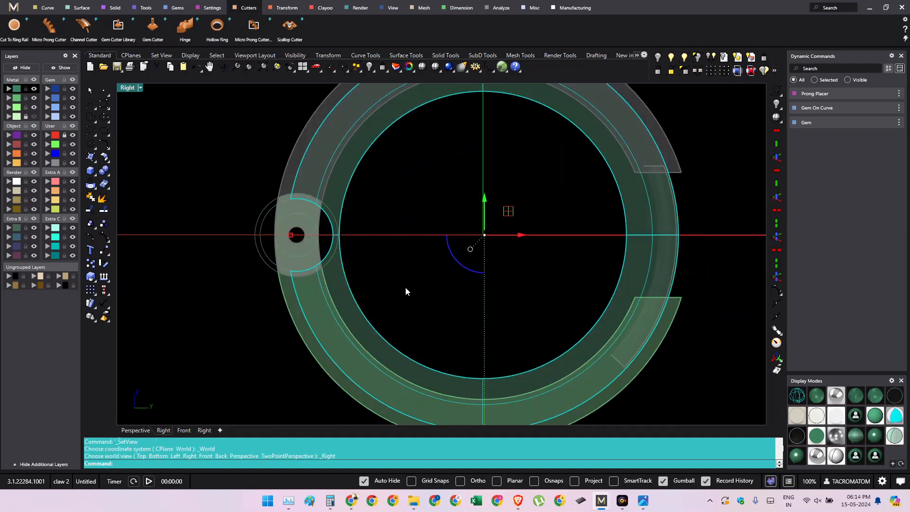
{"action": "scroll", "coordinate": [394, 280], "scroll_direction": "up", "scroll_amount": 3}
{"action": "key", "text": "ctrl+z"}
{"action": "scroll", "coordinate": [389, 280], "scroll_direction": "up", "scroll_amount": 3}
{"action": "right_click_drag", "start_coordinate": [232, 312], "coordinate": [297, 292]}
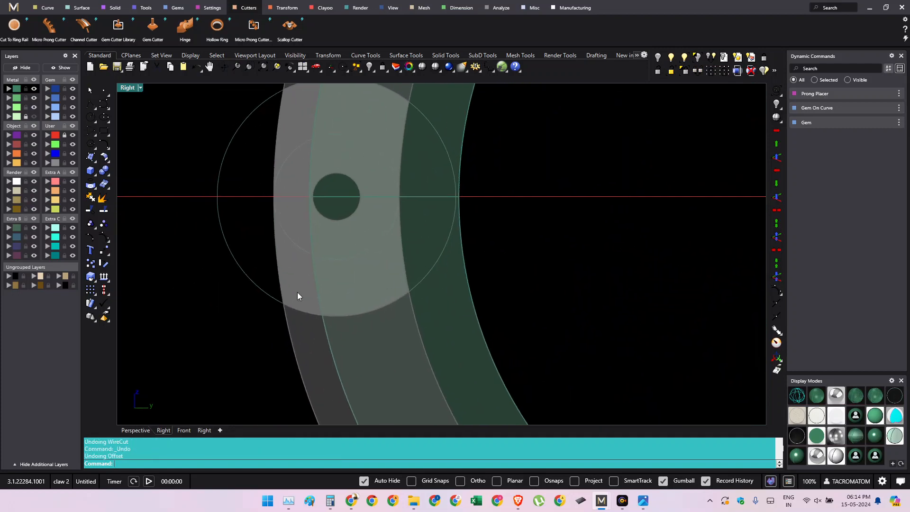
- Offset the circle around the hinge outward by 0.7 and select the resulting larger circle
{"action": "left_click_drag", "start_coordinate": [236, 290], "coordinate": [233, 296]}
{"action": "right_click_drag", "start_coordinate": [412, 288], "coordinate": [359, 291]}
{"action": "type", "text": "Offset"}
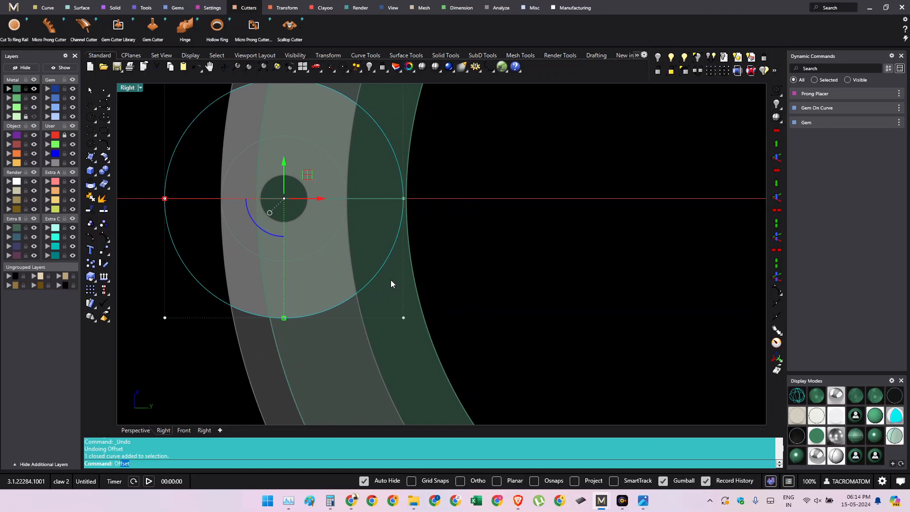
{"action": "scroll", "coordinate": [387, 278], "scroll_direction": "down", "scroll_amount": 4}
{"action": "scroll", "coordinate": [357, 219], "scroll_direction": "up", "scroll_amount": 2}
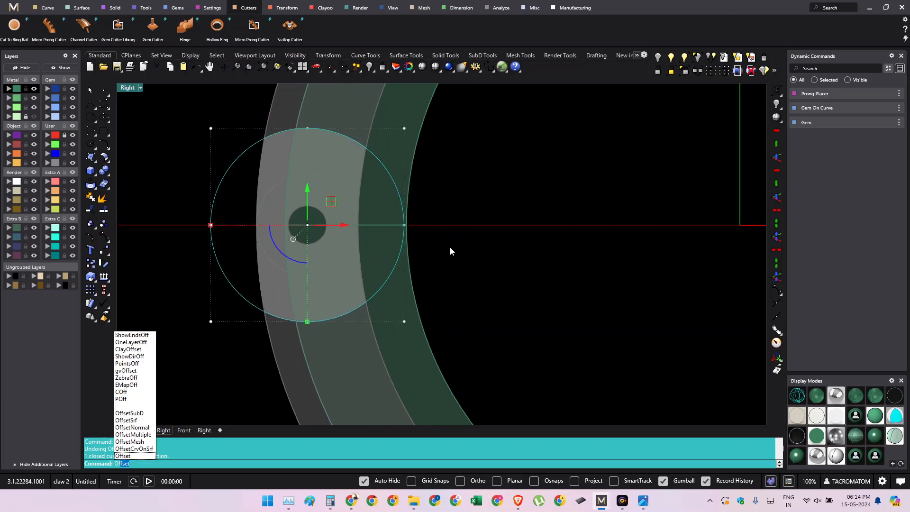
{"action": "key", "text": "Return"}
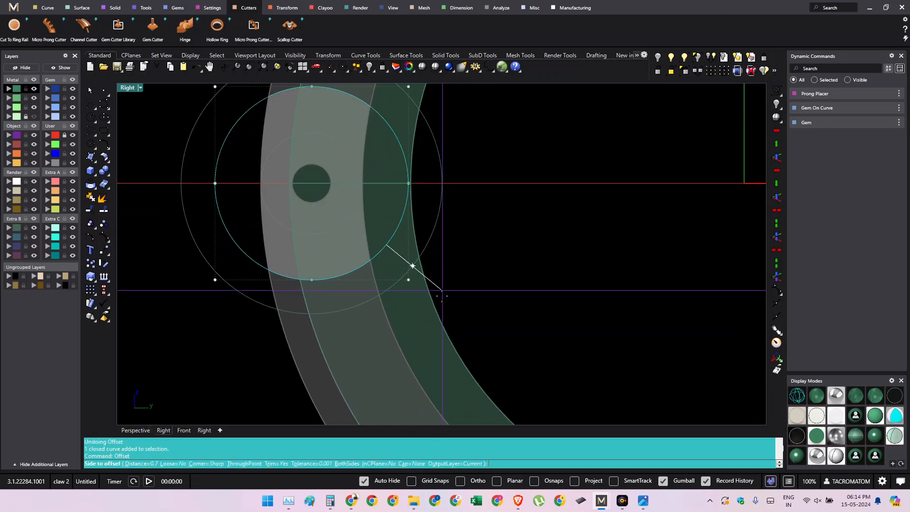
{"action": "left_click", "coordinate": [441, 298]}
{"action": "left_click", "coordinate": [429, 243]}
{"action": "scroll", "coordinate": [414, 274], "scroll_direction": "down", "scroll_amount": 4}
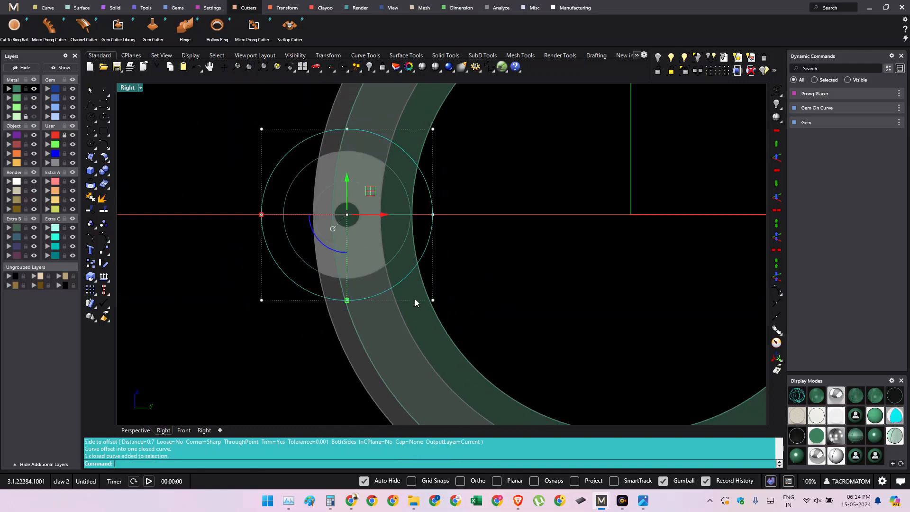
- Wire-cut the shell cutter with the larger circle, removing the portion inside it
{"action": "type", "text": "wc"}
{"action": "key", "text": "Return"}
{"action": "left_click", "coordinate": [428, 312]}
{"action": "key", "text": "Return"}
{"action": "key", "text": "Return"}
{"action": "key", "text": "Return"}
{"action": "scroll", "coordinate": [474, 278], "scroll_direction": "down", "scroll_amount": 2}
{"action": "scroll", "coordinate": [478, 280], "scroll_direction": "down", "scroll_amount": 3}
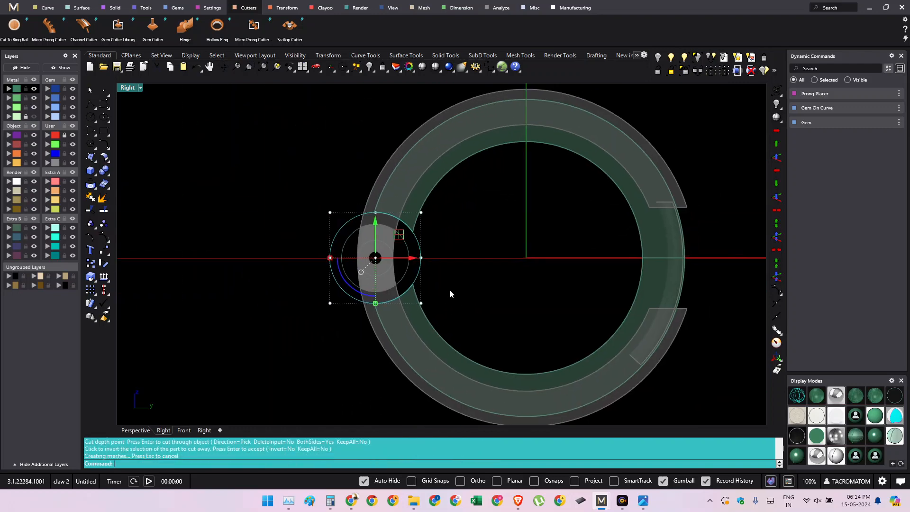
- Switch to shaded display and unlock the lower half of the C-shaped ring
{"action": "left_click", "coordinate": [435, 67]}
{"action": "right_click_drag", "start_coordinate": [465, 253], "coordinate": [356, 222]}
{"action": "left_click", "coordinate": [685, 71]}
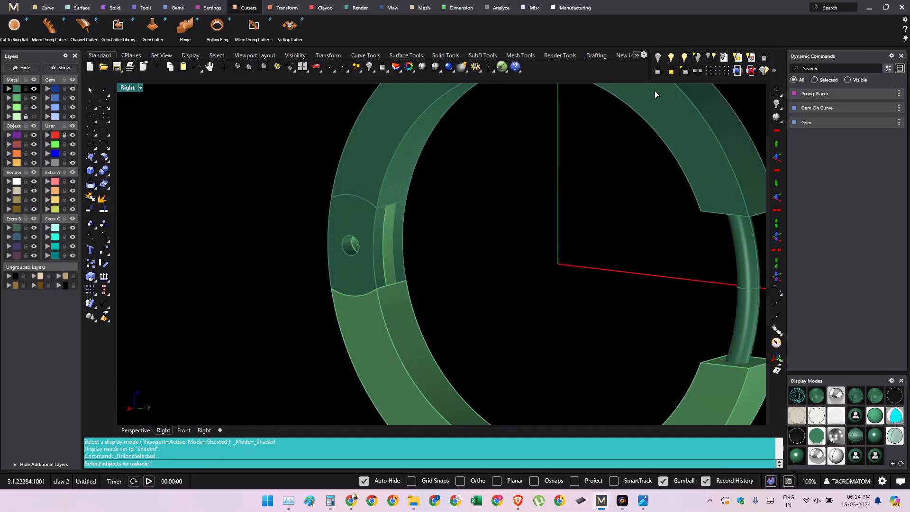
{"action": "scroll", "coordinate": [374, 248], "scroll_direction": "up", "scroll_amount": 2}
{"action": "left_click", "coordinate": [362, 245]}
{"action": "scroll", "coordinate": [431, 242], "scroll_direction": "down", "scroll_amount": 6}
{"action": "key", "text": "Escape"}
{"action": "right_click_drag", "start_coordinate": [445, 293], "coordinate": [666, 329]}
{"action": "left_click", "coordinate": [672, 71]}
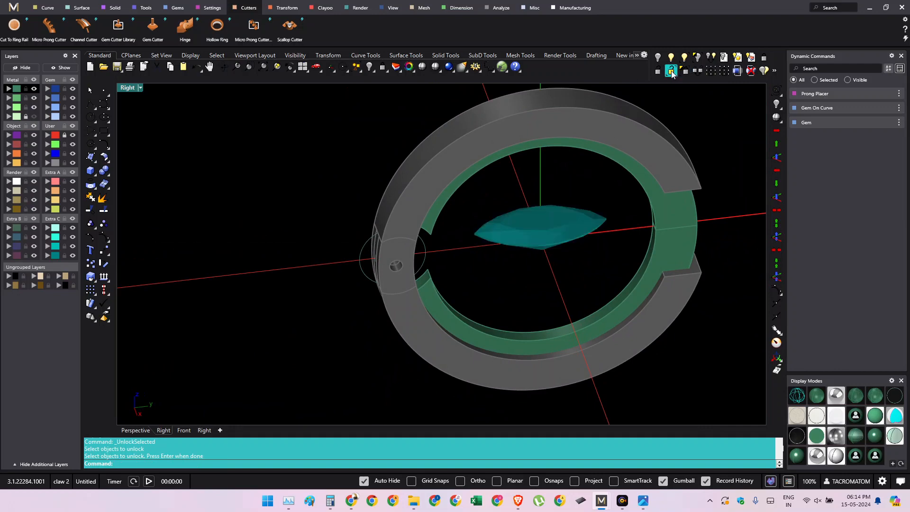
{"action": "left_click", "coordinate": [664, 321]}
{"action": "right_click", "coordinate": [678, 348]}
- Subtract the shell cutter from the lower ring half with BooleanDifference to hollow its inside
{"action": "right_click_drag", "start_coordinate": [695, 295], "coordinate": [618, 249], "text": "shift"}
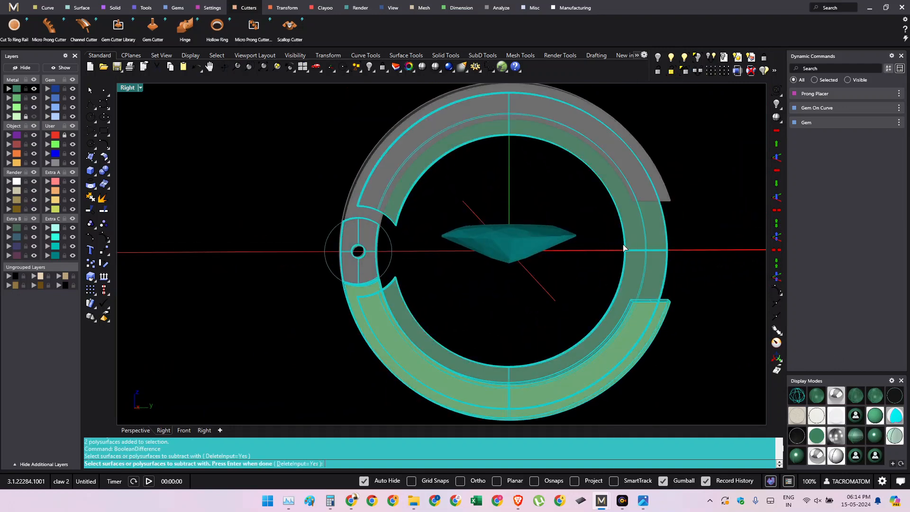
{"action": "key", "text": "Return"}
{"action": "right_click_drag", "start_coordinate": [577, 280], "coordinate": [581, 395]}
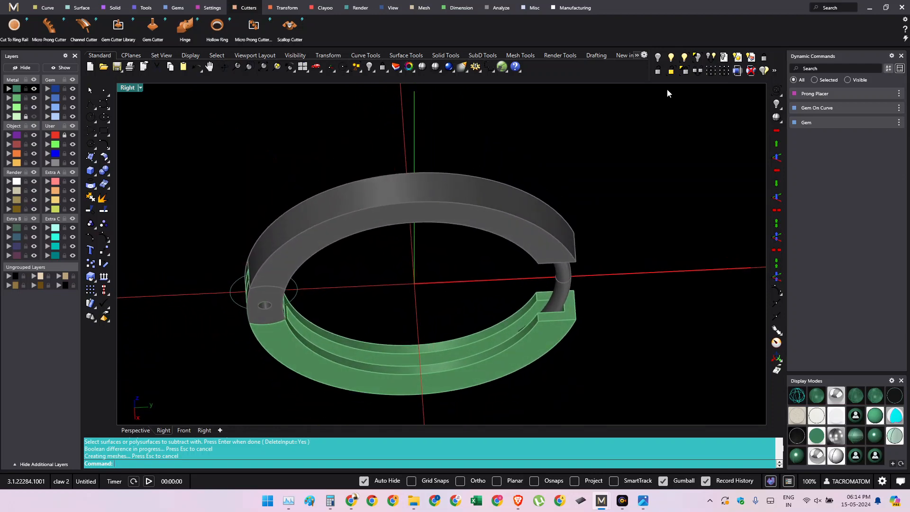
- Unlock all locked objects and delete the leftover construction circles around the hinge
{"action": "left_click", "coordinate": [657, 70]}
{"action": "right_click_drag", "start_coordinate": [607, 285], "coordinate": [546, 246]}
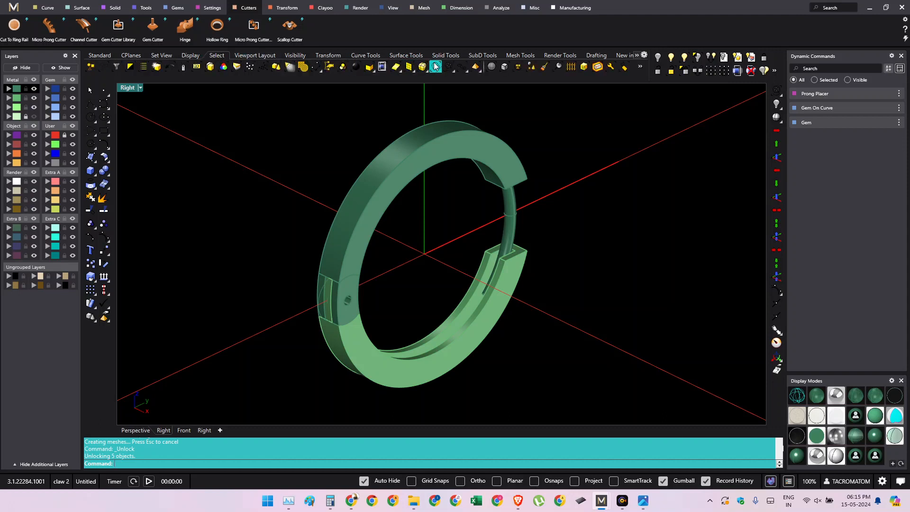
{"action": "right_click_drag", "start_coordinate": [583, 284], "coordinate": [545, 262]}
{"action": "key", "text": "Delete"}
- Paste the copied rounded block in the Right view and position it at the open end of the upper ring half
{"action": "key", "text": "ctrl+F3"}
{"action": "scroll", "coordinate": [518, 265], "scroll_direction": "up", "scroll_amount": 6}
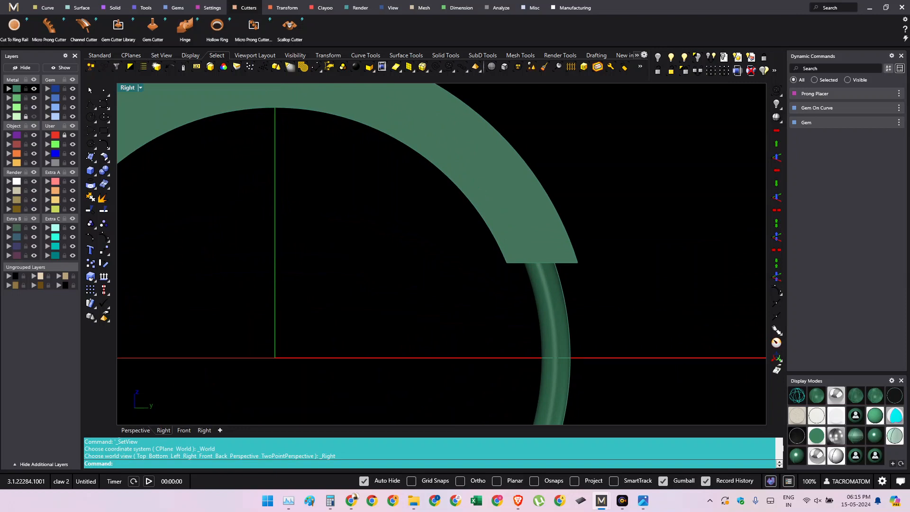
{"action": "right_click_drag", "start_coordinate": [607, 287], "coordinate": [599, 251]}
{"action": "key", "text": "ctrl+v"}
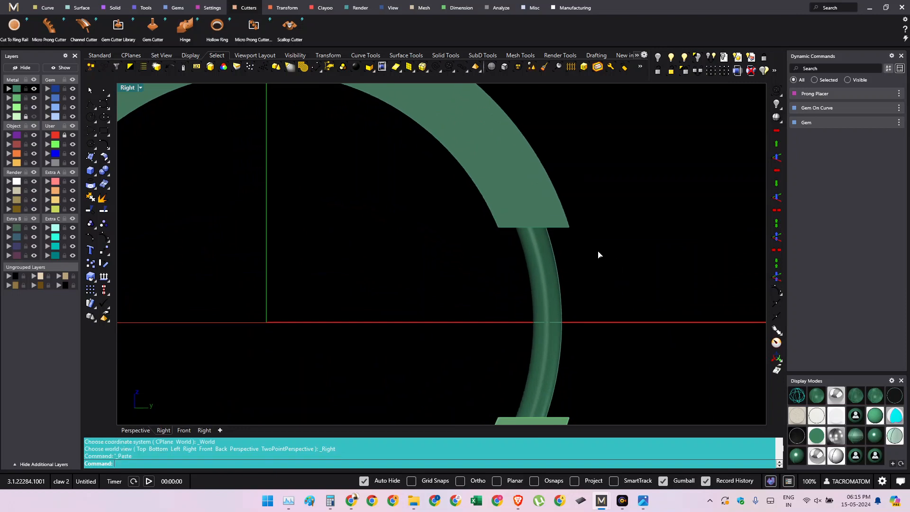
{"action": "scroll", "coordinate": [441, 265], "scroll_direction": "down", "scroll_amount": 10}
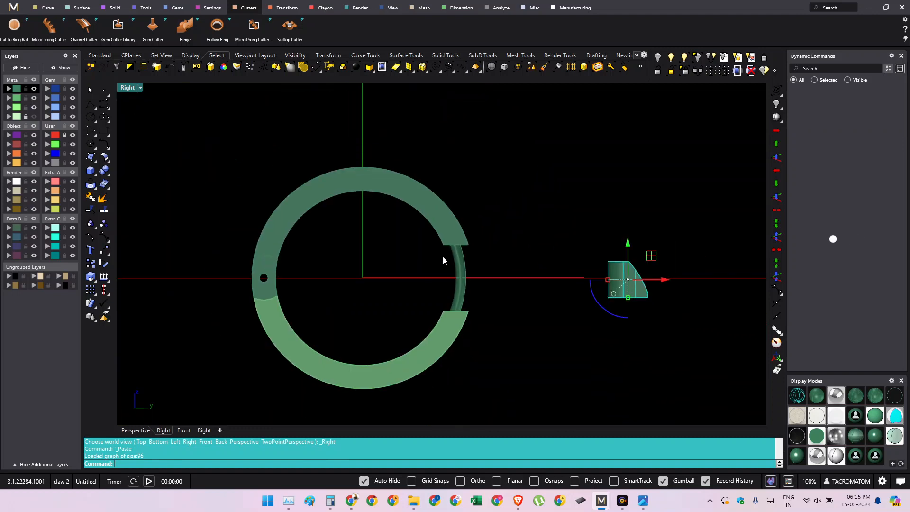
{"action": "scroll", "coordinate": [443, 256], "scroll_direction": "up", "scroll_amount": 6}
{"action": "right_click_drag", "start_coordinate": [753, 299], "coordinate": [575, 300]}
{"action": "left_click_drag", "start_coordinate": [640, 285], "coordinate": [298, 187]}
{"action": "key", "text": "Escape"}
{"action": "right_click_drag", "start_coordinate": [298, 284], "coordinate": [567, 267], "text": "ctrl+shift"}
{"action": "scroll", "coordinate": [463, 324], "scroll_direction": "up", "scroll_amount": 4}
{"action": "left_click", "coordinate": [444, 193]}
{"action": "left_click", "coordinate": [501, 228]}
{"action": "right_click_drag", "start_coordinate": [427, 247], "coordinate": [332, 263], "text": "ctrl+shift"}
{"action": "left_click", "coordinate": [576, 271]}
{"action": "right_click_drag", "start_coordinate": [575, 270], "coordinate": [563, 206], "text": "ctrl+shift"}
- Adjust the height of the pasted block at the upper ring half's end with Scale1D
{"action": "scroll", "coordinate": [549, 256], "scroll_direction": "down", "scroll_amount": 7}
{"action": "scroll", "coordinate": [563, 206], "scroll_direction": "down", "scroll_amount": 2}
{"action": "right_click_drag", "start_coordinate": [507, 284], "coordinate": [514, 257]}
{"action": "left_click", "coordinate": [490, 199]}
{"action": "key", "text": "ctrl+F3"}
{"action": "scroll", "coordinate": [519, 201], "scroll_direction": "up", "scroll_amount": 8}
{"action": "type", "text": "ss"}
{"action": "key", "text": "Return"}
{"action": "left_click", "coordinate": [549, 260]}
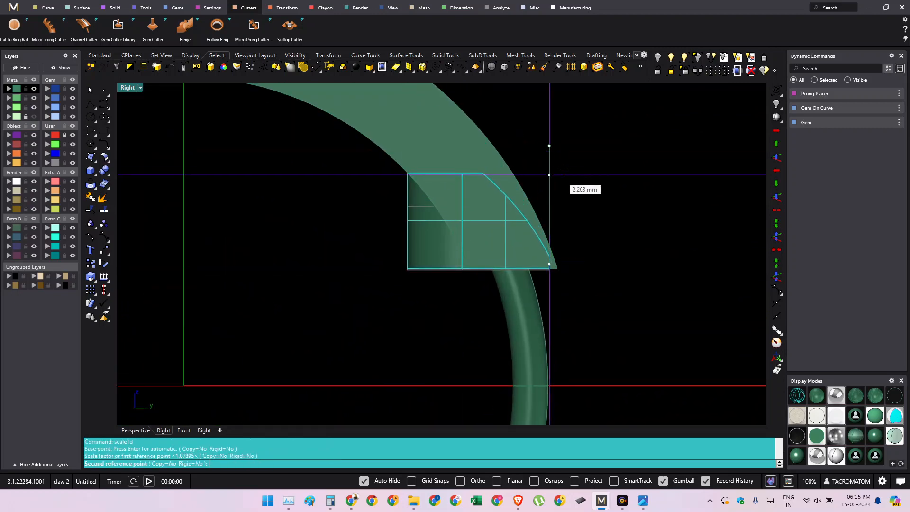
{"action": "left_click", "coordinate": [563, 163]}
{"action": "left_click", "coordinate": [626, 190]}
{"action": "scroll", "coordinate": [551, 237], "scroll_direction": "down", "scroll_amount": 8}
{"action": "right_click_drag", "start_coordinate": [523, 316], "coordinate": [444, 213]}
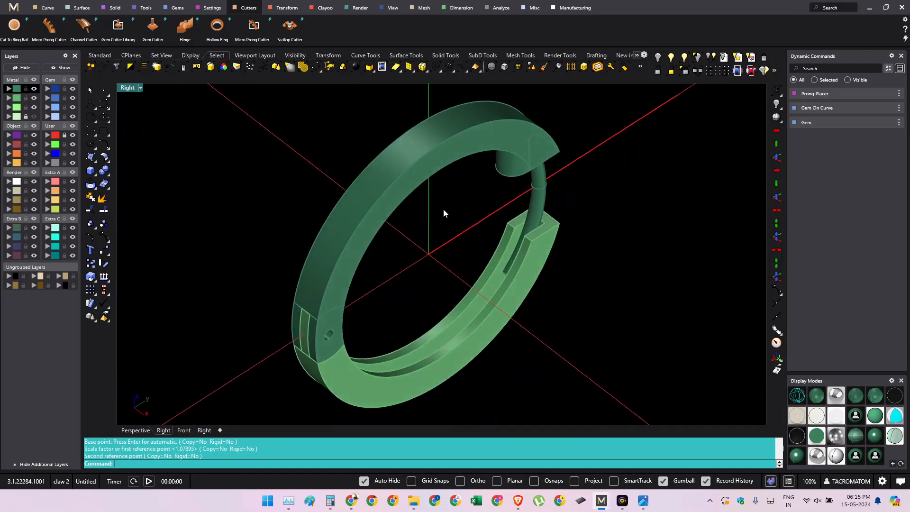
- Create one tween curve midway between the two outer edges of the upper ring half
{"action": "right_click_drag", "start_coordinate": [426, 171], "coordinate": [433, 235]}
{"action": "type", "text": "TweenCurves"}
{"action": "key", "text": "Return"}
{"action": "left_click", "coordinate": [452, 202]}
{"action": "left_click", "coordinate": [445, 178]}
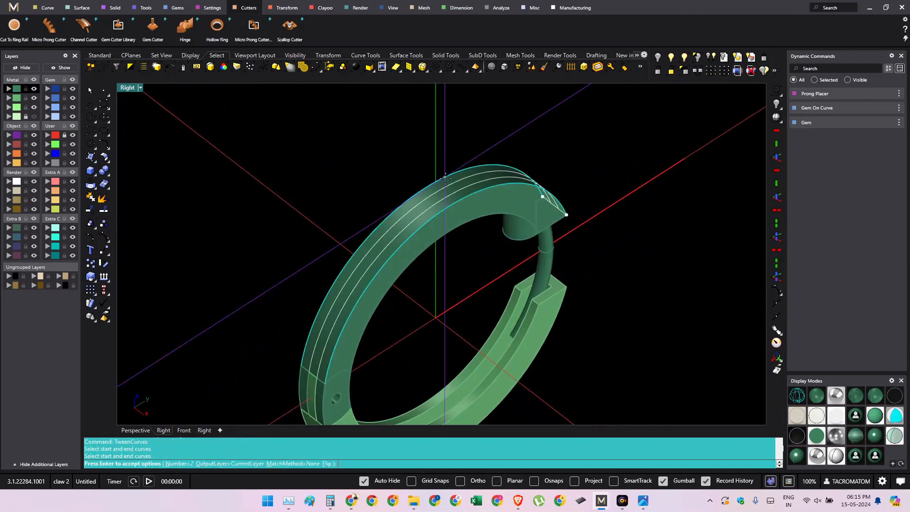
{"action": "right_click_drag", "start_coordinate": [445, 178], "coordinate": [445, 220], "text": "ctrl+shift"}
{"action": "key", "text": "Return"}
- Place round diamonds along the middle curve with Gem On Curve, using the upper ring half as the target object
{"action": "left_click", "coordinate": [471, 215]}
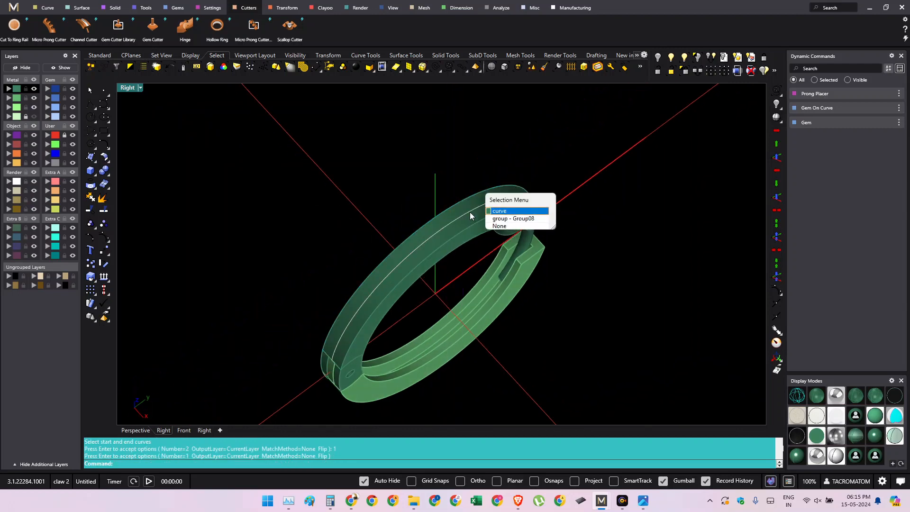
{"action": "left_click", "coordinate": [500, 212]}
{"action": "right_click_drag", "start_coordinate": [501, 211], "coordinate": [514, 237], "text": "ctrl+shift"}
{"action": "key", "text": "ctrl+F1"}
{"action": "right_click_drag", "start_coordinate": [515, 237], "coordinate": [517, 201]}
{"action": "right_click_drag", "start_coordinate": [556, 303], "coordinate": [449, 221], "text": "ctrl+shift"}
{"action": "left_click", "coordinate": [173, 9]}
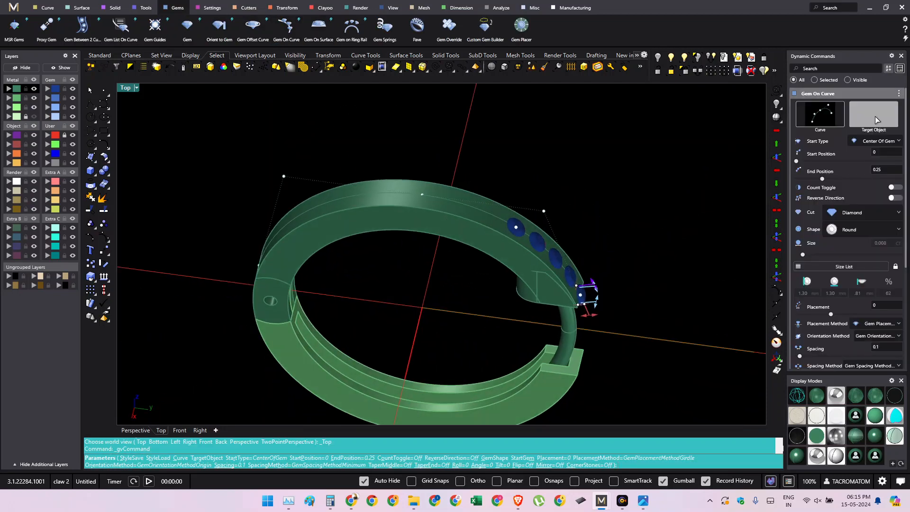
{"action": "left_click", "coordinate": [876, 120]}
{"action": "scroll", "coordinate": [505, 218], "scroll_direction": "up", "scroll_amount": 3}
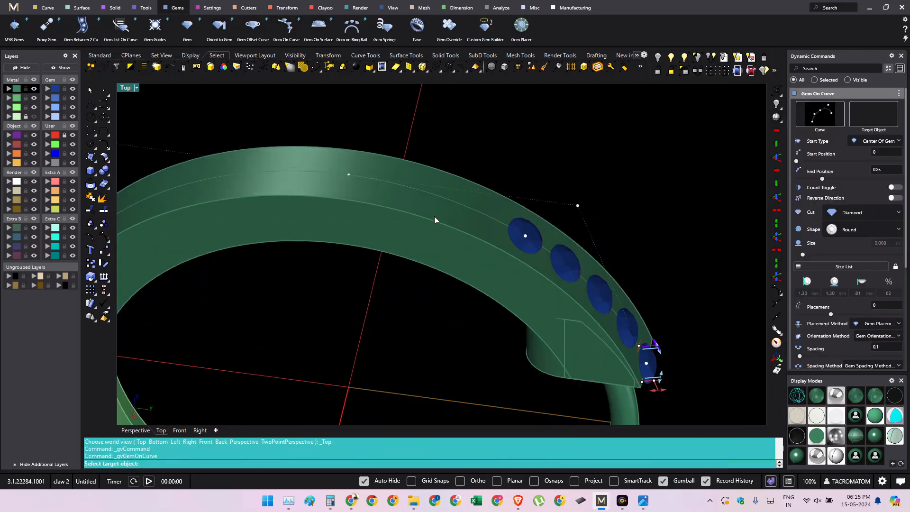
{"action": "left_click", "coordinate": [463, 225]}
{"action": "right_click_drag", "start_coordinate": [464, 223], "coordinate": [428, 323], "text": "ctrl+shift"}
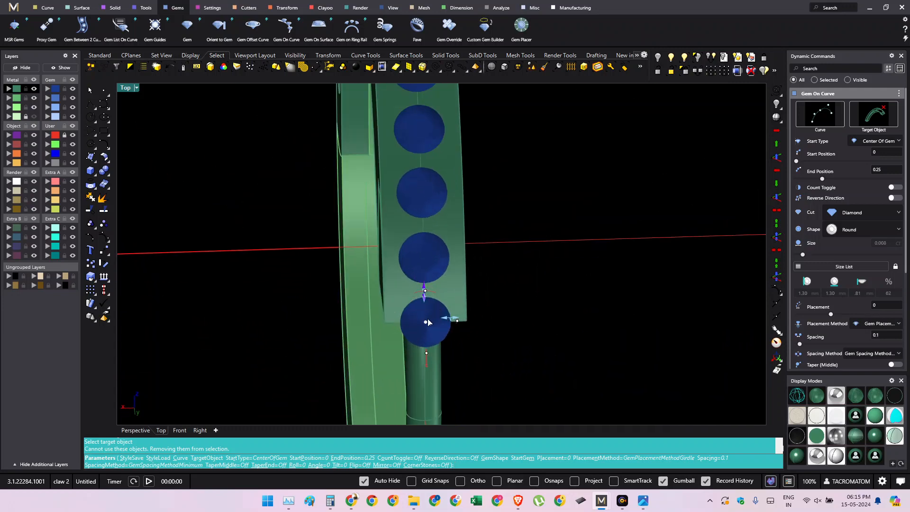
- Shift the gem row's start position to 0.04 and set the gem size to 1.90 mm
{"action": "left_click_drag", "start_coordinate": [426, 324], "coordinate": [422, 283]}
{"action": "right_click_drag", "start_coordinate": [423, 282], "coordinate": [490, 309], "text": "ctrl+shift"}
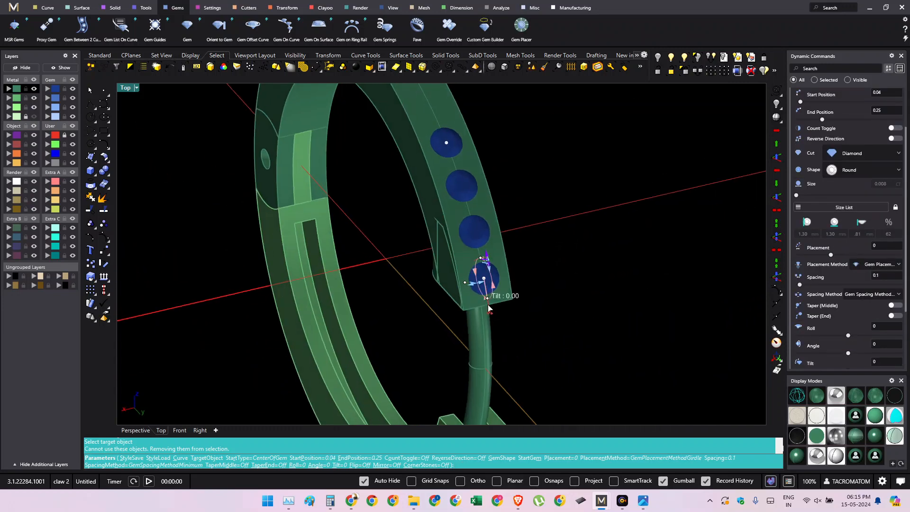
{"action": "left_click", "coordinate": [840, 208]}
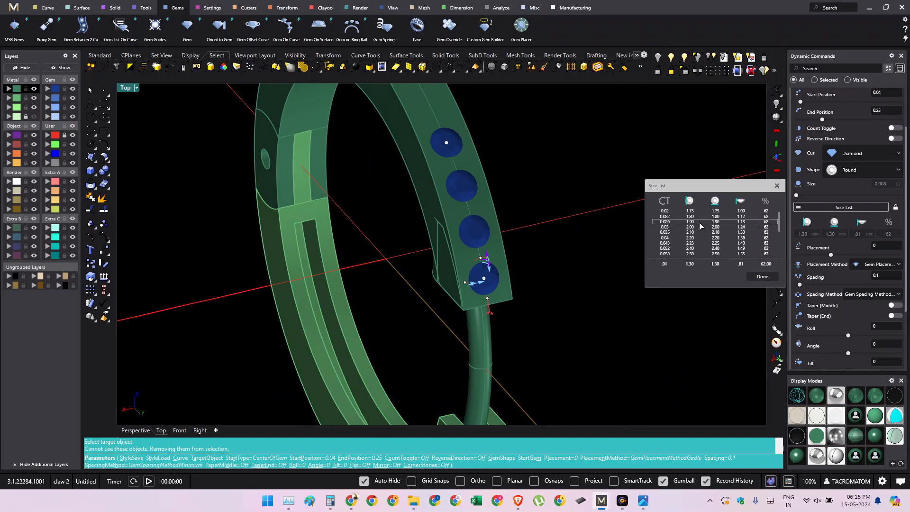
{"action": "left_click", "coordinate": [701, 222]}
{"action": "mouse_move", "coordinate": [495, 287]}
{"action": "right_mouse_down", "text": "ctrl+shift"}
{"action": "mouse_move", "coordinate": [476, 291]}
{"action": "mouse_move", "coordinate": [455, 315]}
{"action": "mouse_move", "coordinate": [479, 292]}
{"action": "right_mouse_up", "text": "ctrl+shift"}
{"action": "left_click", "coordinate": [836, 207]}
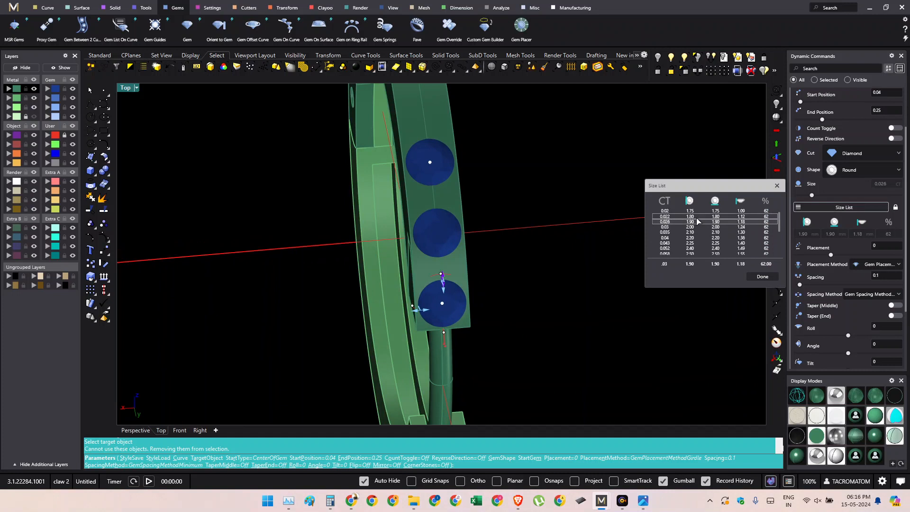
{"action": "left_click", "coordinate": [763, 277]}
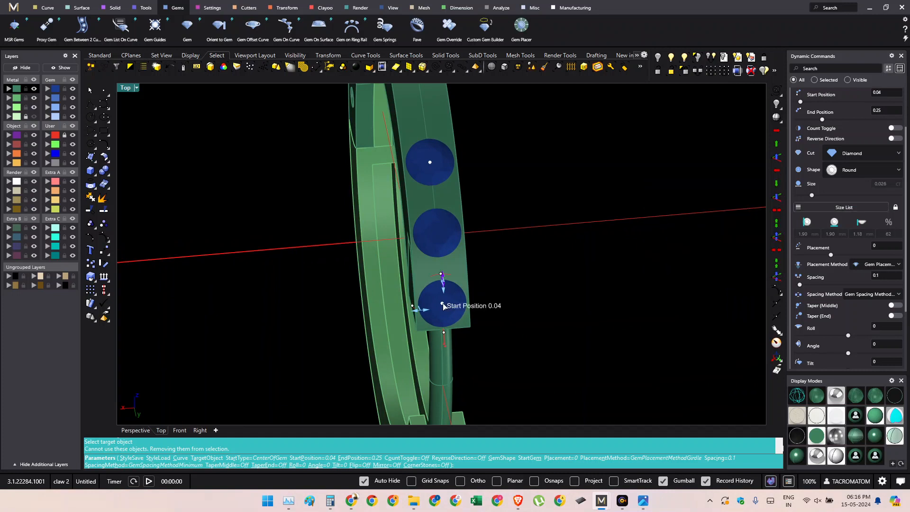
- Set the gem row's start position to about 0.07 and extend its end position toward the hinge to about 0.92
{"action": "left_click_drag", "start_coordinate": [443, 306], "coordinate": [450, 283]}
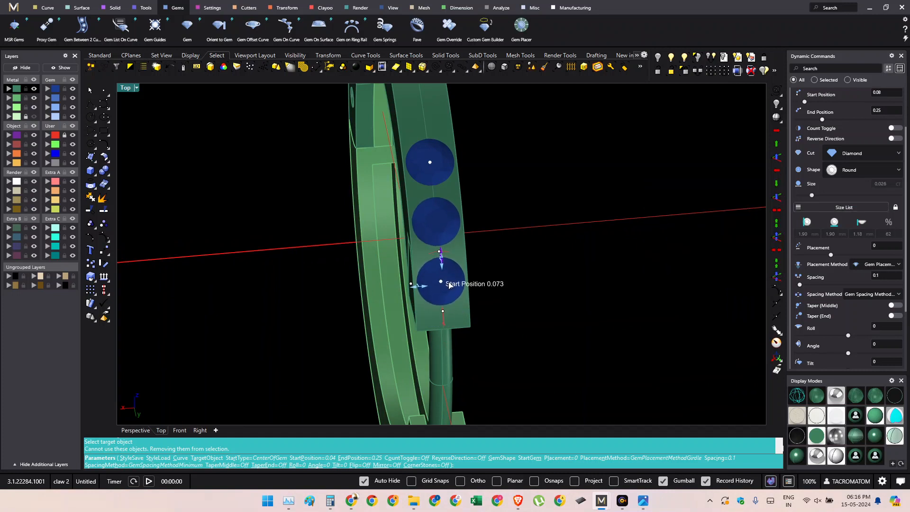
{"action": "right_click_drag", "start_coordinate": [499, 229], "coordinate": [589, 276]}
{"action": "scroll", "coordinate": [511, 305], "scroll_direction": "down", "scroll_amount": 3}
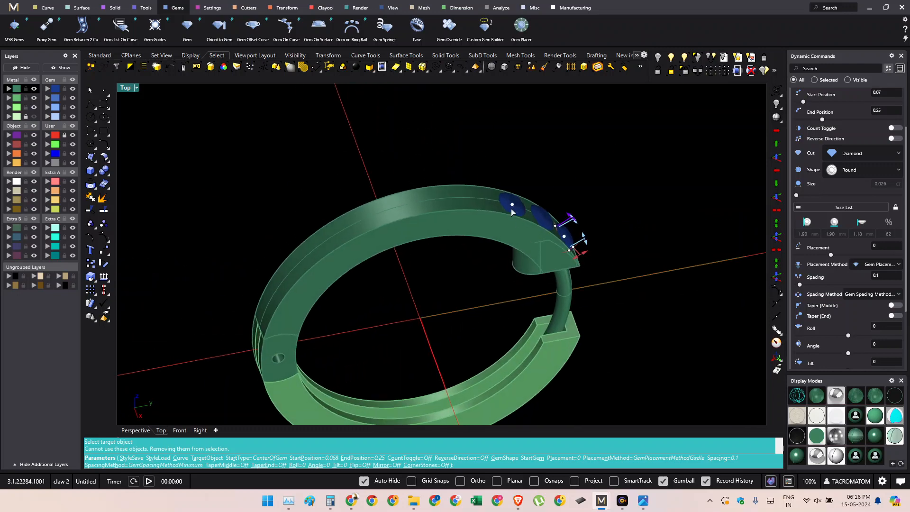
{"action": "left_click_drag", "start_coordinate": [396, 221], "coordinate": [271, 303]}
{"action": "right_click_drag", "start_coordinate": [271, 303], "coordinate": [510, 320], "text": "ctrl+shift"}
{"action": "scroll", "coordinate": [531, 322], "scroll_direction": "up", "scroll_amount": 3}
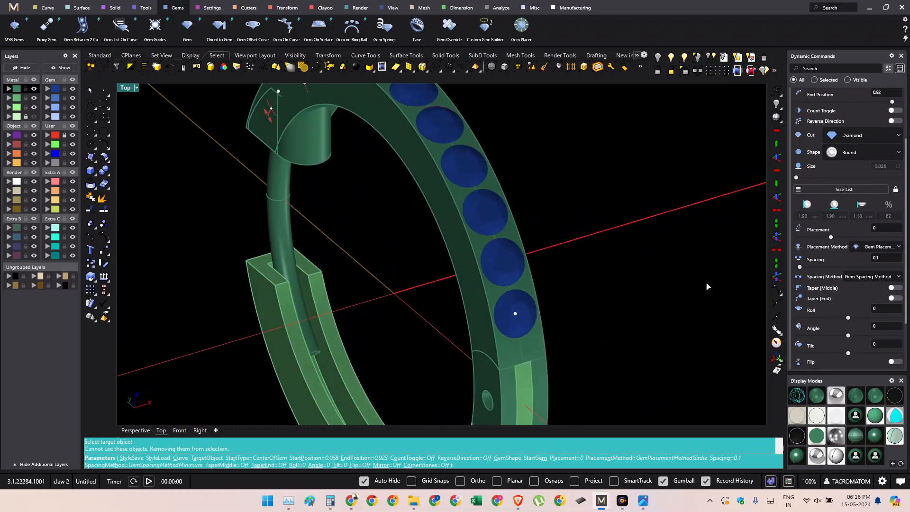
- Use fixed gem spacing of 0.15 and extend the row's end position to 0.95
{"action": "left_click", "coordinate": [835, 307]}
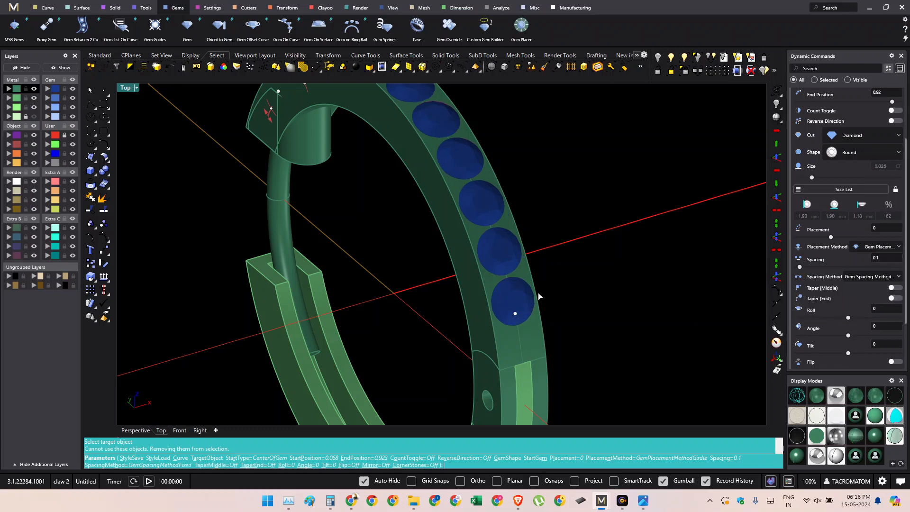
{"action": "right_click_drag", "start_coordinate": [517, 309], "coordinate": [525, 276], "text": "ctrl+shift"}
{"action": "scroll", "coordinate": [470, 337], "scroll_direction": "down", "scroll_amount": 5}
{"action": "scroll", "coordinate": [506, 317], "scroll_direction": "up", "scroll_amount": 2}
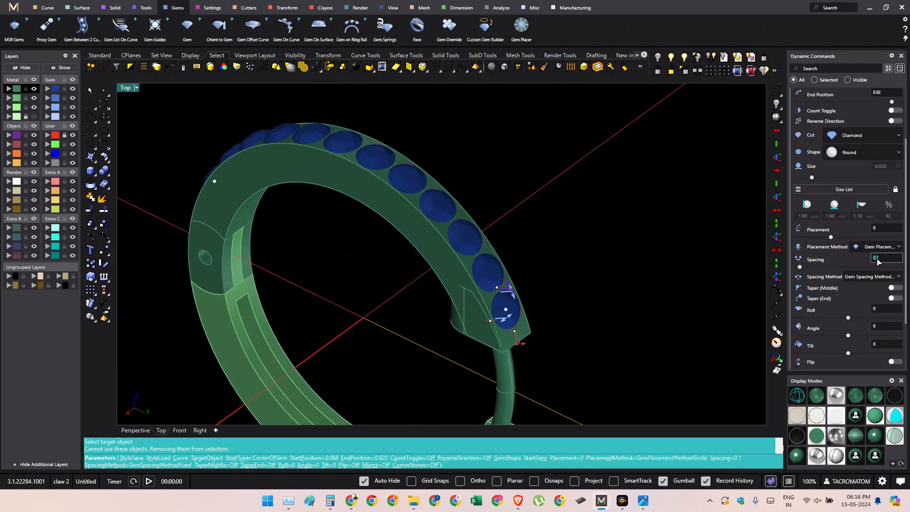
{"action": "right_click_drag", "start_coordinate": [622, 288], "coordinate": [397, 252]}
{"action": "left_click_drag", "start_coordinate": [413, 243], "coordinate": [409, 259]}
{"action": "right_click_drag", "start_coordinate": [571, 258], "coordinate": [376, 251]}
{"action": "scroll", "coordinate": [480, 238], "scroll_direction": "up", "scroll_amount": 3}
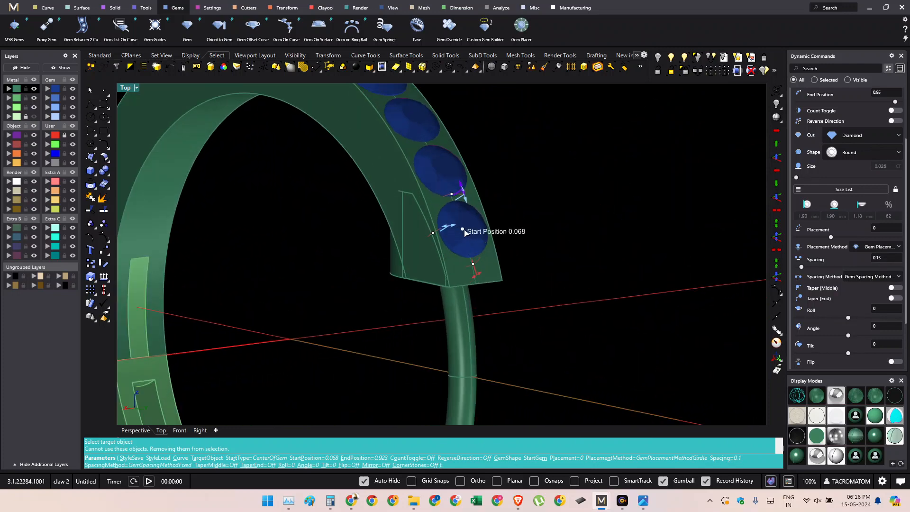
- Fine-tune the gem row to start position 0.067 and spacing 0.16, and accept it
{"action": "left_click_drag", "start_coordinate": [463, 230], "coordinate": [463, 226]}
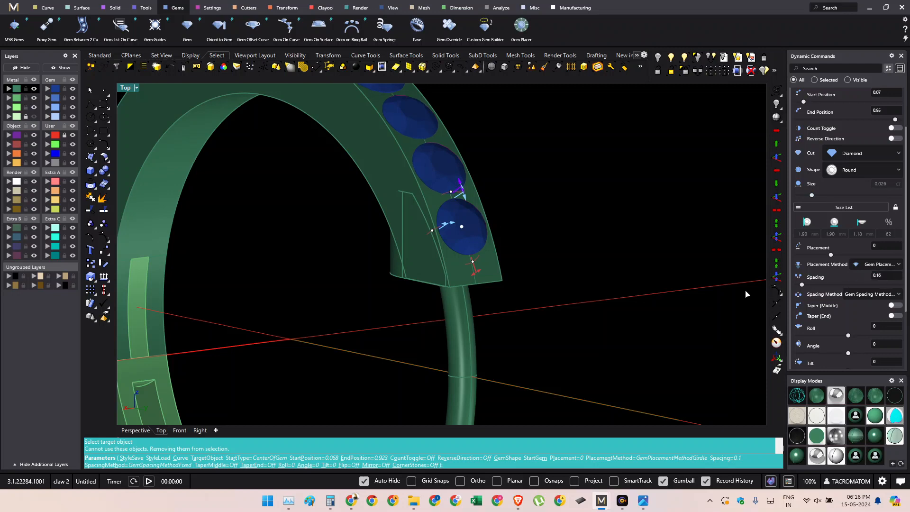
{"action": "right_click_drag", "start_coordinate": [746, 294], "coordinate": [522, 259]}
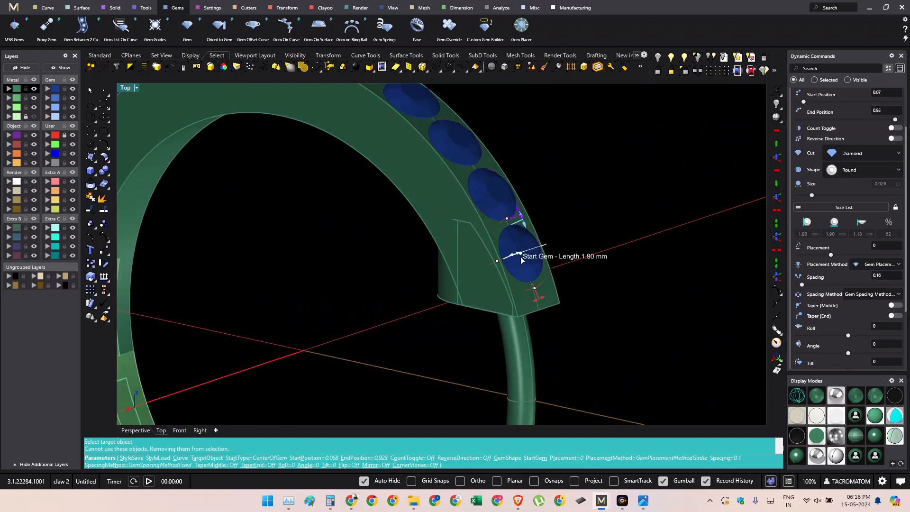
{"action": "scroll", "coordinate": [523, 258], "scroll_direction": "up", "scroll_amount": 2}
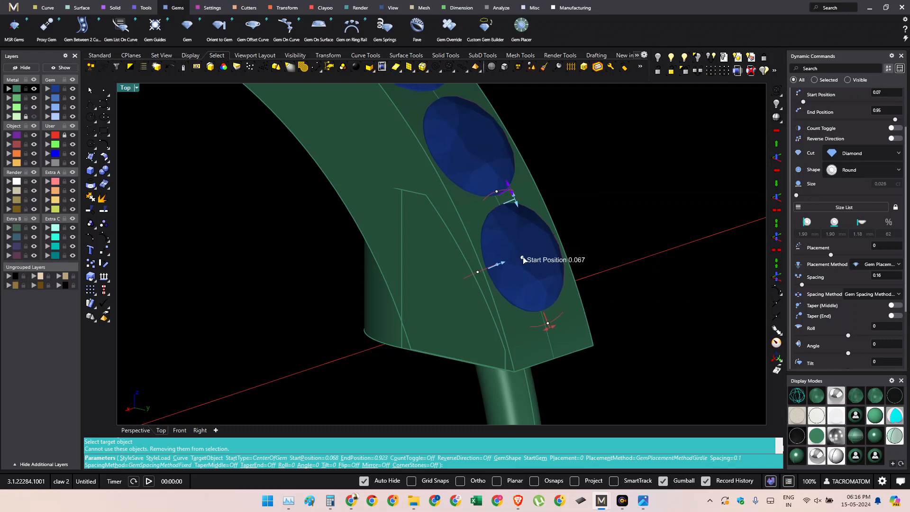
{"action": "right_click", "coordinate": [525, 260]}
{"action": "scroll", "coordinate": [528, 239], "scroll_direction": "down", "scroll_amount": 6}
{"action": "right_click_drag", "start_coordinate": [528, 237], "coordinate": [612, 285]}
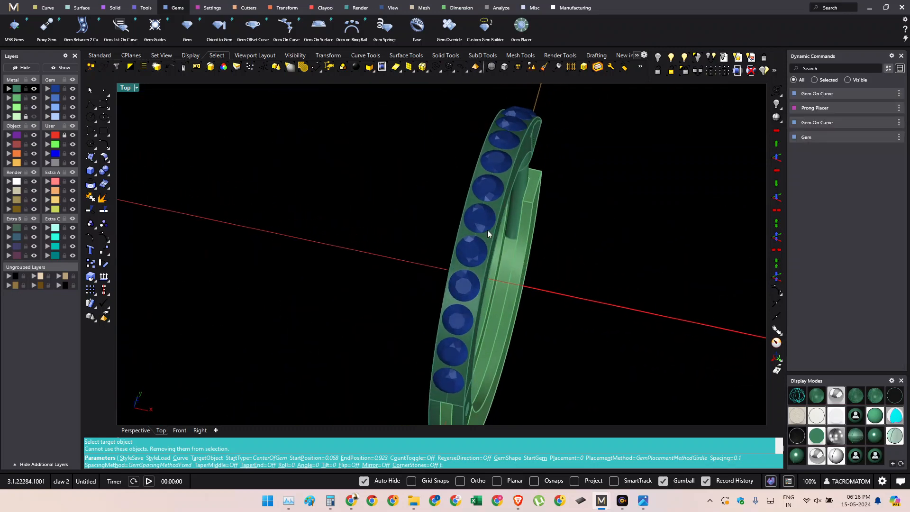
- Add prongs along the diamond row with Prong Placer and set the prong diameter to 0.73 mm
{"action": "left_click", "coordinate": [485, 216]}
{"action": "right_click_drag", "start_coordinate": [486, 216], "coordinate": [443, 224]}
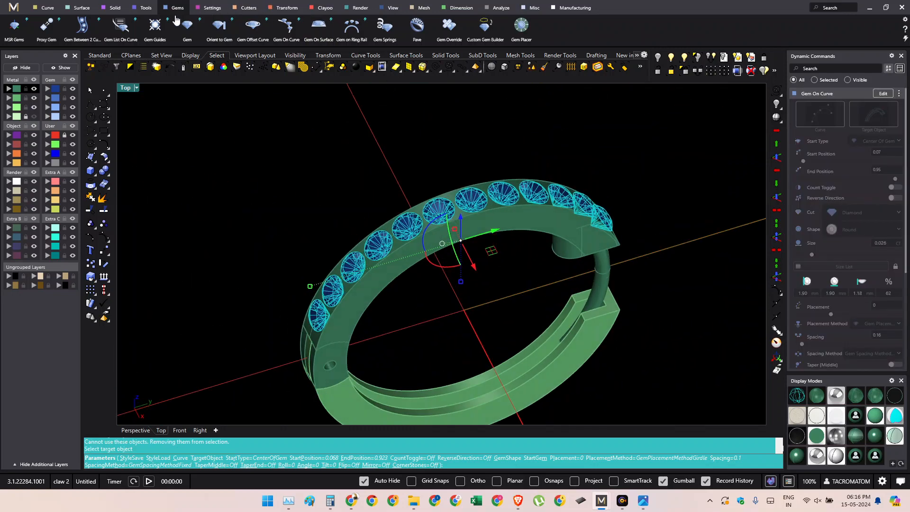
{"action": "left_click", "coordinate": [118, 10]}
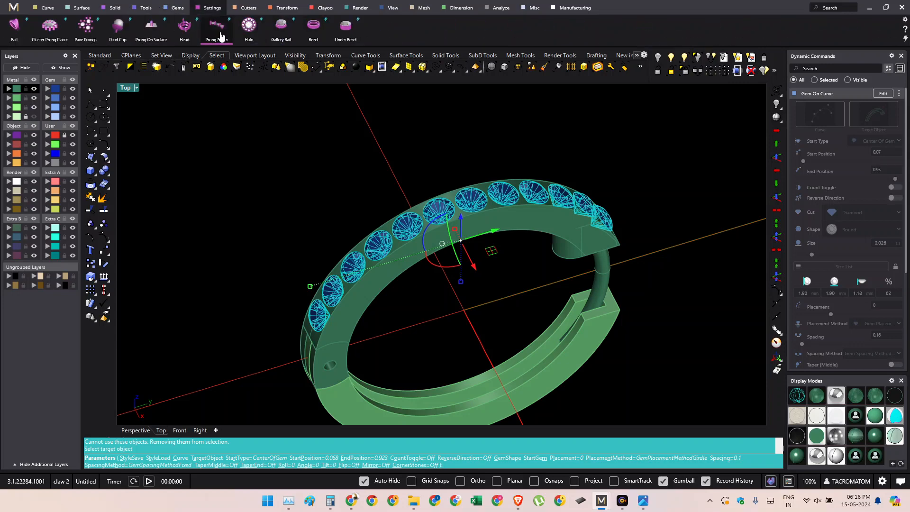
{"action": "left_click", "coordinate": [217, 28]}
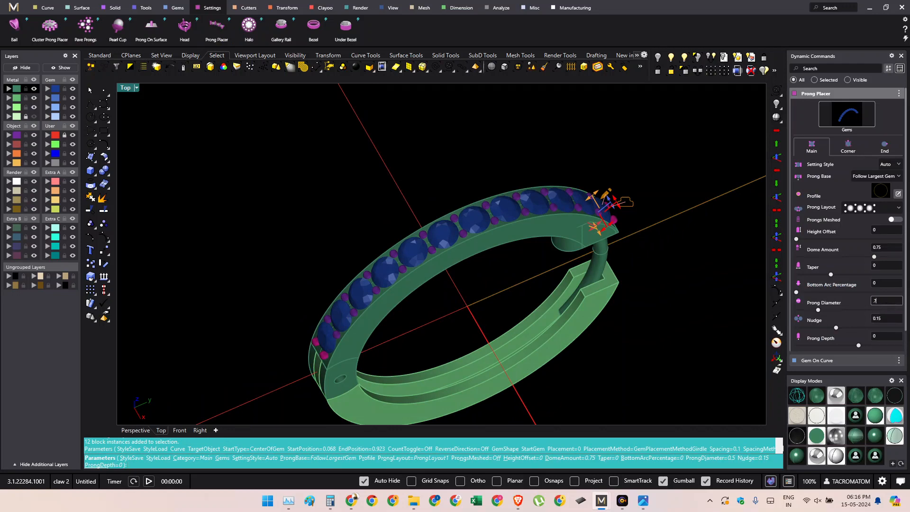
{"action": "key", "text": "Tab"}
{"action": "right_click_drag", "start_coordinate": [488, 305], "coordinate": [500, 275]}
{"action": "scroll", "coordinate": [503, 276], "scroll_direction": "up", "scroll_amount": 6}
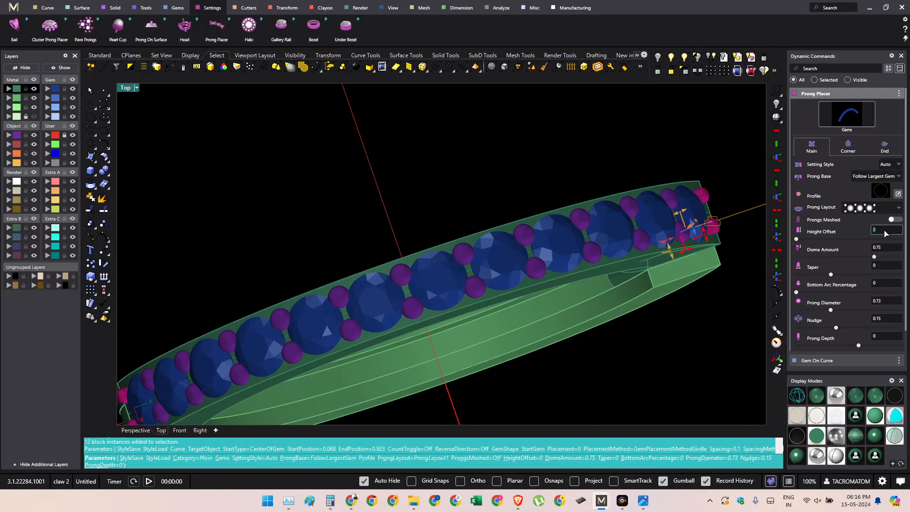
- Set the prongs' height offset to 0.65 and accept the prong placement
{"action": "left_click", "coordinate": [883, 234]}
{"action": "type", "text": ".6"}
{"action": "key", "text": "Tab"}
{"action": "right_click_drag", "start_coordinate": [512, 303], "coordinate": [485, 196]}
{"action": "scroll", "coordinate": [545, 220], "scroll_direction": "down", "scroll_amount": 4}
{"action": "right_click_drag", "start_coordinate": [554, 222], "coordinate": [609, 228]}
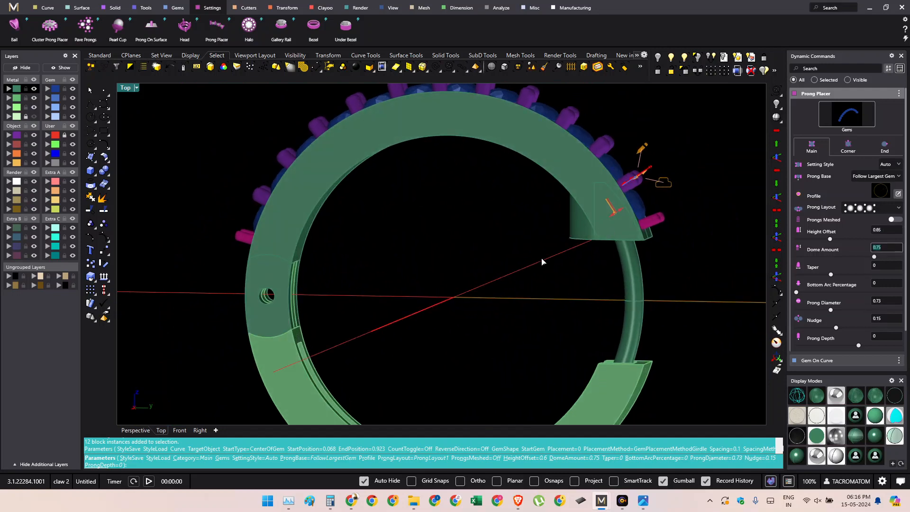
{"action": "right_click_drag", "start_coordinate": [542, 262], "coordinate": [553, 238]}
{"action": "scroll", "coordinate": [553, 238], "scroll_direction": "down", "scroll_amount": 3}
{"action": "right_click_drag", "start_coordinate": [479, 239], "coordinate": [536, 243]}
{"action": "right_click", "coordinate": [368, 261]}
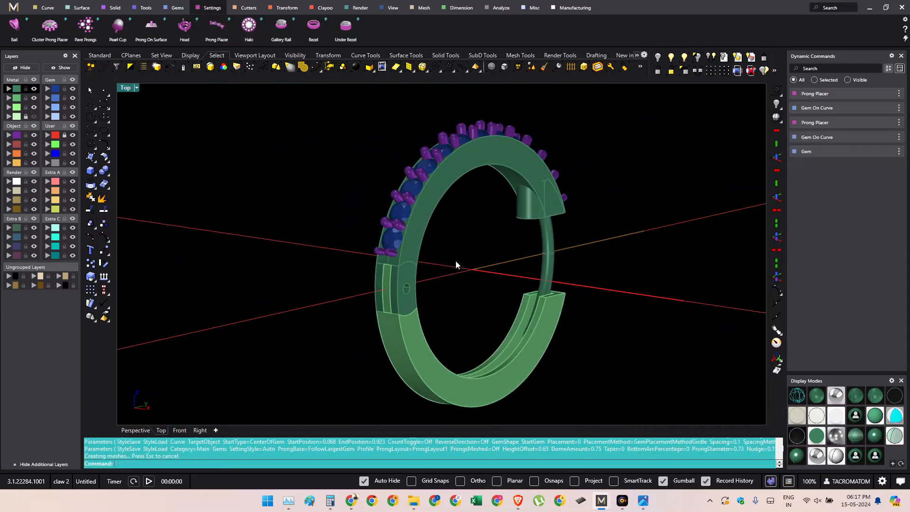
- Delete the end pair of prongs at the hinge end of the diamond row
{"action": "right_click_drag", "start_coordinate": [456, 261], "coordinate": [446, 285]}
{"action": "scroll", "coordinate": [476, 285], "scroll_direction": "up", "scroll_amount": 5}
{"action": "scroll", "coordinate": [400, 264], "scroll_direction": "up", "scroll_amount": 4}
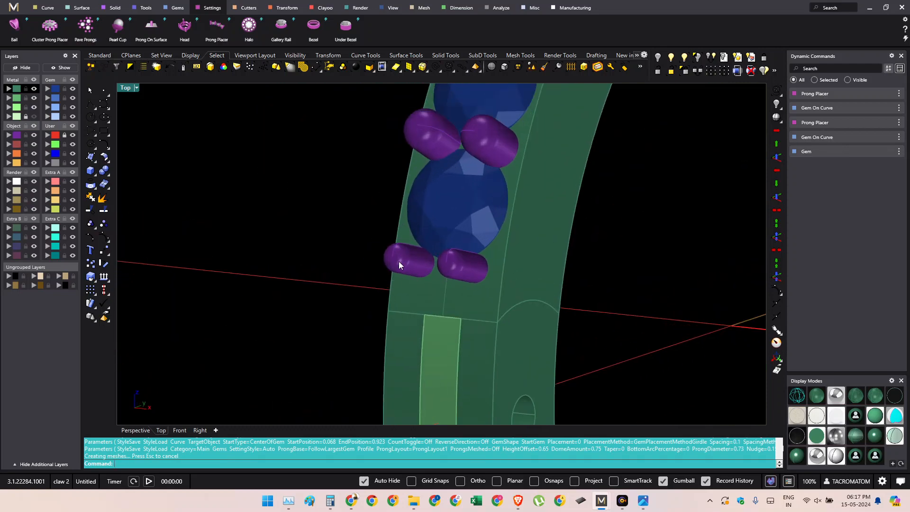
{"action": "left_click", "coordinate": [425, 269]}
{"action": "left_click", "coordinate": [463, 265], "text": "shift"}
{"action": "left_click", "coordinate": [510, 220]}
{"action": "right_click_drag", "start_coordinate": [509, 258], "coordinate": [485, 260]}
{"action": "key", "text": "Delete"}
- Select the remaining prongs and isolate them by locking all other objects
{"action": "scroll", "coordinate": [372, 263], "scroll_direction": "down", "scroll_amount": 9}
{"action": "right_click_drag", "start_coordinate": [339, 271], "coordinate": [279, 284]}
{"action": "right_click_drag", "start_coordinate": [479, 247], "coordinate": [666, 208]}
{"action": "left_click", "coordinate": [696, 175]}
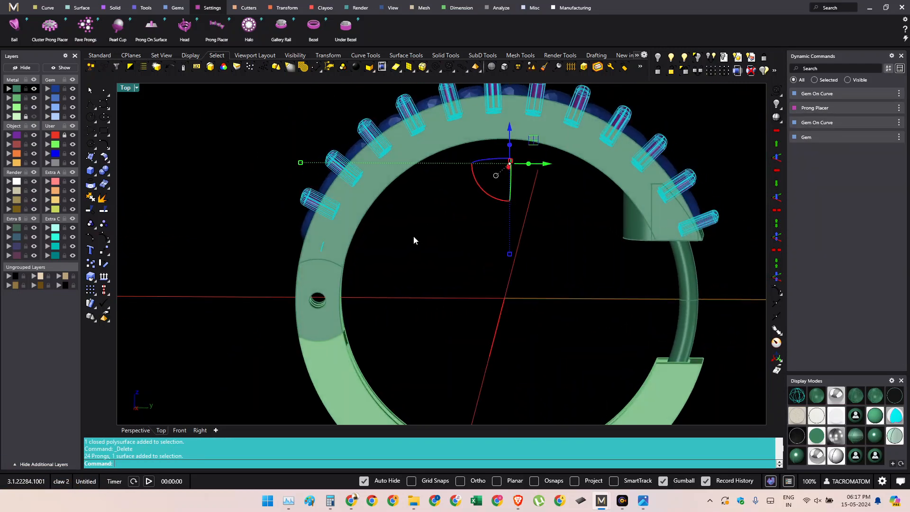
{"action": "right_click_drag", "start_coordinate": [414, 235], "coordinate": [474, 221]}
{"action": "left_click", "coordinate": [852, 398]}
{"action": "left_click", "coordinate": [685, 71]}
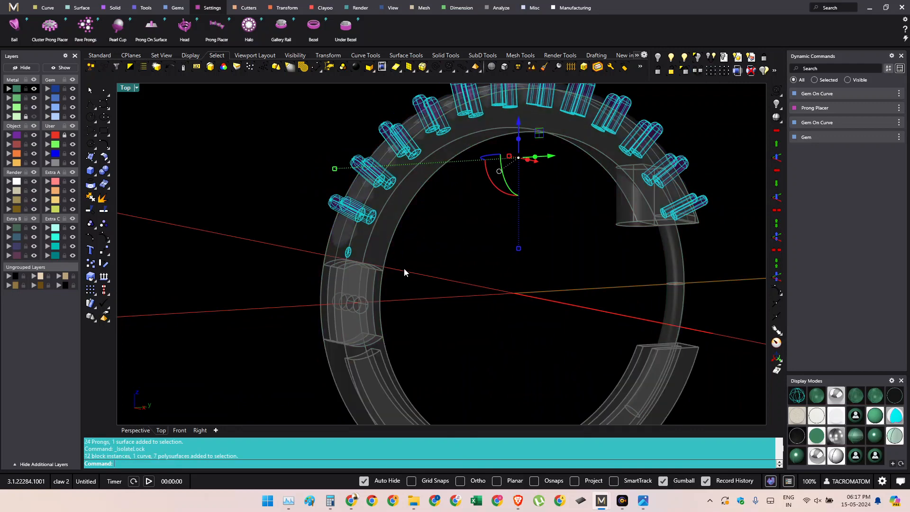
- Delete the stray surface by the hinge and the end pair of prongs at the row's opening end
{"action": "left_click", "coordinate": [404, 268]}
{"action": "right_click_drag", "start_coordinate": [404, 268], "coordinate": [451, 308]}
{"action": "key", "text": "Delete"}
{"action": "key", "text": "ctrl+F3"}
{"action": "left_click_drag", "start_coordinate": [547, 279], "coordinate": [546, 281]}
{"action": "right_click_drag", "start_coordinate": [584, 271], "coordinate": [551, 298]}
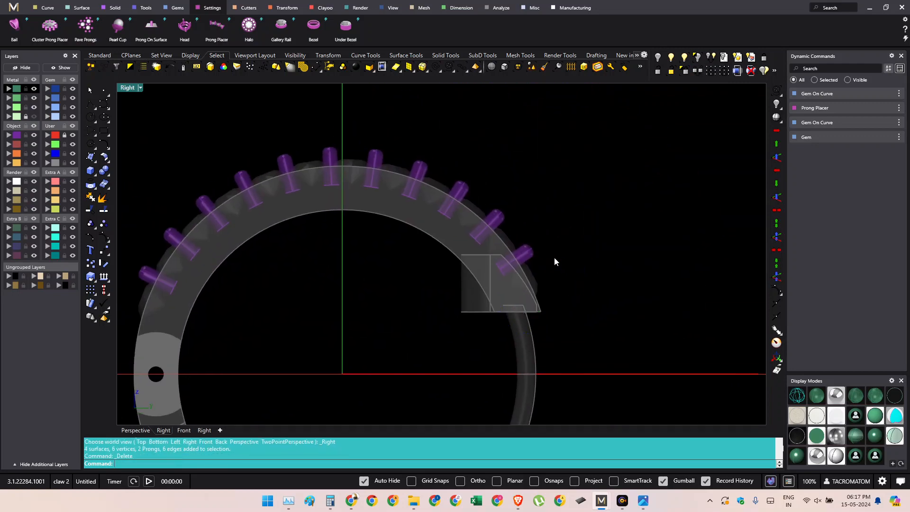
- Mirror a copy of the last prong pair across the end gem at the hoop's opening
{"action": "scroll", "coordinate": [555, 261], "scroll_direction": "up", "scroll_amount": 3}
{"action": "scroll", "coordinate": [478, 285], "scroll_direction": "up", "scroll_amount": 5}
{"action": "type", "text": "mm"}
{"action": "key", "text": "Return"}
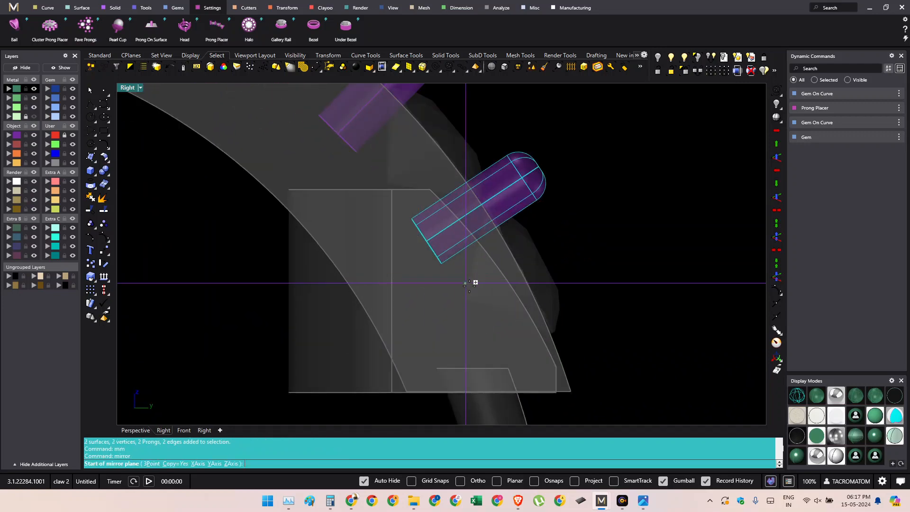
{"action": "left_click", "coordinate": [441, 315]}
{"action": "left_click", "coordinate": [558, 262]}
{"action": "scroll", "coordinate": [555, 266], "scroll_direction": "down", "scroll_amount": 5}
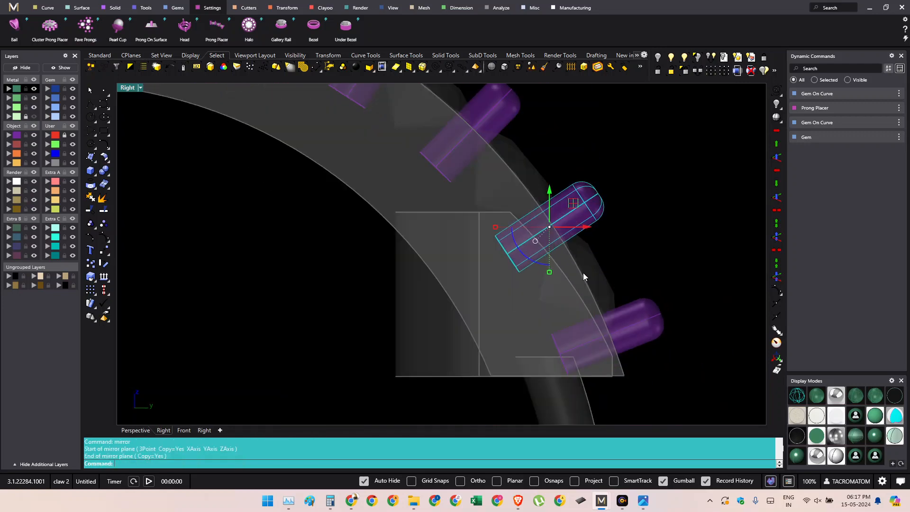
- Try to mirror the last prong pair across the end gem on the hinge side without copying
{"action": "scroll", "coordinate": [446, 299], "scroll_direction": "up", "scroll_amount": 2}
{"action": "left_click", "coordinate": [372, 305]}
{"action": "scroll", "coordinate": [370, 305], "scroll_direction": "up", "scroll_amount": 6}
{"action": "right_click_drag", "start_coordinate": [389, 301], "coordinate": [507, 281]}
{"action": "type", "text": "mm"}
{"action": "key", "text": "Return"}
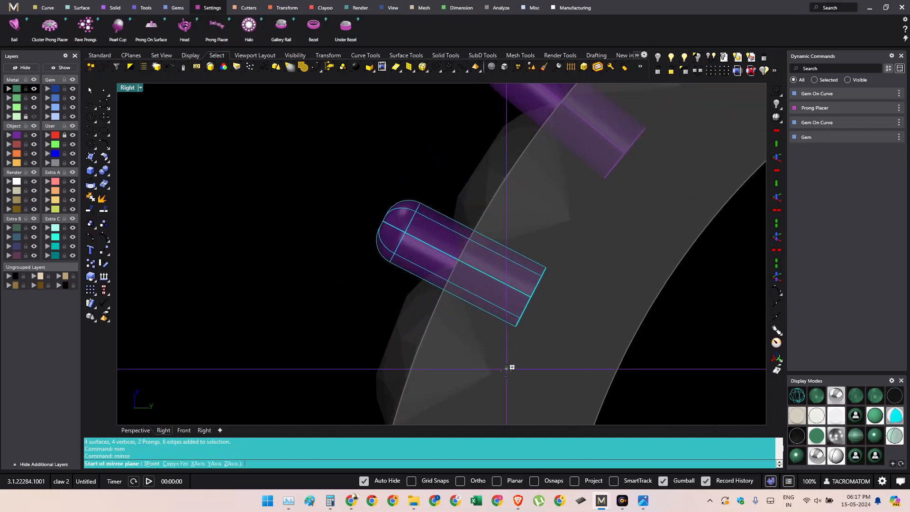
{"action": "left_click", "coordinate": [492, 373]}
{"action": "key", "text": "alt"}
{"action": "scroll", "coordinate": [399, 343], "scroll_direction": "up", "scroll_amount": 2}
{"action": "key", "text": "ctrl+z"}
{"action": "scroll", "coordinate": [386, 274], "scroll_direction": "down", "scroll_amount": 3}
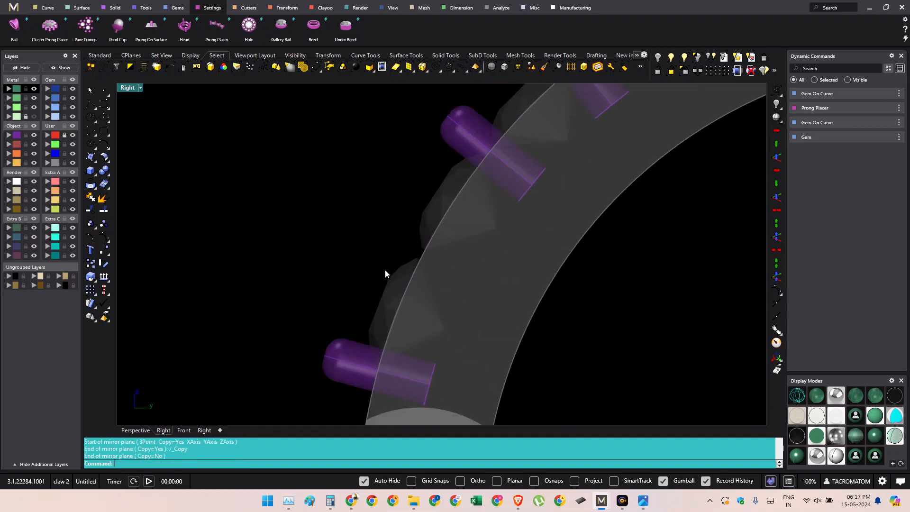
- Mirror the hinge-side prong pair across the end gem with copying turned on
{"action": "scroll", "coordinate": [420, 315], "scroll_direction": "up", "scroll_amount": 2}
{"action": "left_click", "coordinate": [446, 330]}
{"action": "type", "text": "c"}
{"action": "key", "text": "Return"}
{"action": "scroll", "coordinate": [437, 329], "scroll_direction": "up", "scroll_amount": 2}
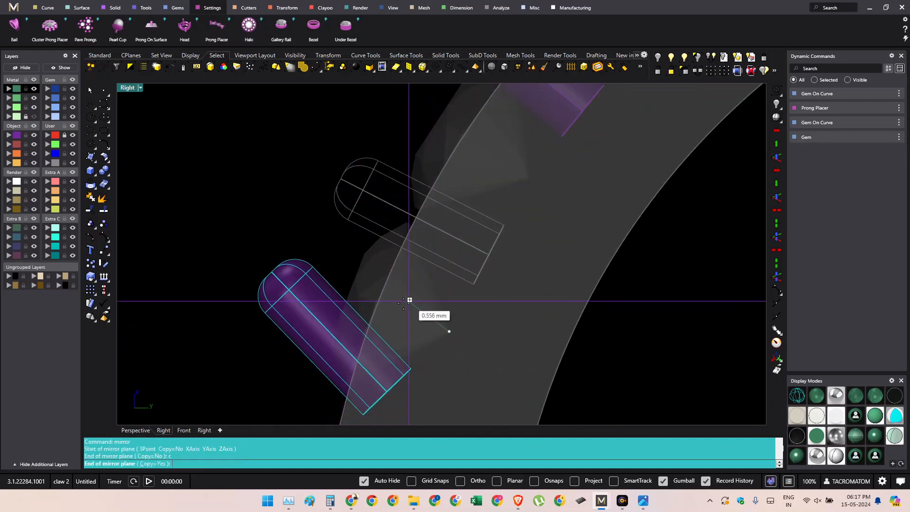
{"action": "left_click", "coordinate": [380, 301]}
- Group all the prongs and unlock the rest of the model
{"action": "scroll", "coordinate": [369, 288], "scroll_direction": "down", "scroll_amount": 4}
{"action": "scroll", "coordinate": [367, 284], "scroll_direction": "down", "scroll_amount": 7}
{"action": "right_click_drag", "start_coordinate": [462, 295], "coordinate": [444, 293]}
{"action": "left_click", "coordinate": [589, 207]}
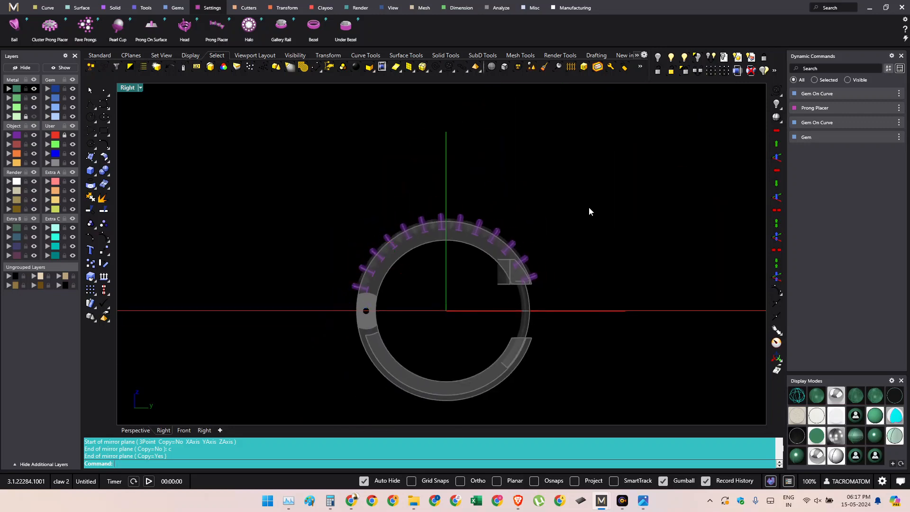
{"action": "left_click_drag", "start_coordinate": [589, 207], "coordinate": [348, 301]}
{"action": "scroll", "coordinate": [441, 251], "scroll_direction": "up", "scroll_amount": 1}
{"action": "key", "text": "ctrl+g"}
{"action": "key", "text": "ctrl+h"}
{"action": "mouse_move", "coordinate": [449, 275]}
{"action": "right_mouse_down"}
{"action": "mouse_move", "coordinate": [445, 298]}
{"action": "mouse_move", "coordinate": [541, 335]}
{"action": "mouse_move", "coordinate": [484, 311]}
{"action": "mouse_move", "coordinate": [512, 286]}
{"action": "mouse_move", "coordinate": [504, 274]}
{"action": "mouse_move", "coordinate": [357, 297]}
{"action": "mouse_move", "coordinate": [489, 237]}
{"action": "mouse_move", "coordinate": [392, 208]}
{"action": "right_mouse_up"}
{"action": "left_click", "coordinate": [438, 65]}
{"action": "left_click", "coordinate": [535, 339]}
{"action": "scroll", "coordinate": [465, 251], "scroll_direction": "up", "scroll_amount": 5}
{"action": "left_click", "coordinate": [464, 251]}
{"action": "scroll", "coordinate": [488, 245], "scroll_direction": "down", "scroll_amount": 4}
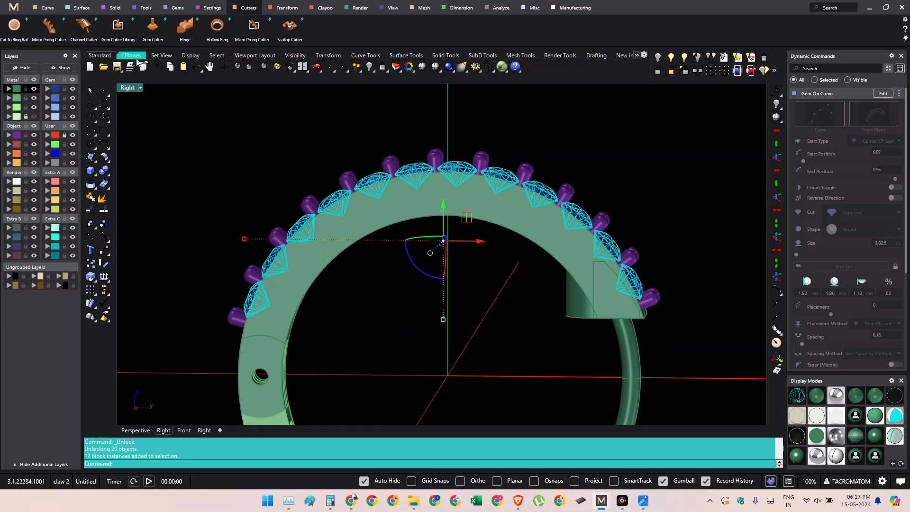
{"action": "left_click", "coordinate": [152, 37]}
{"action": "right_click_drag", "start_coordinate": [426, 256], "coordinate": [458, 274], "text": "ctrl+shift"}
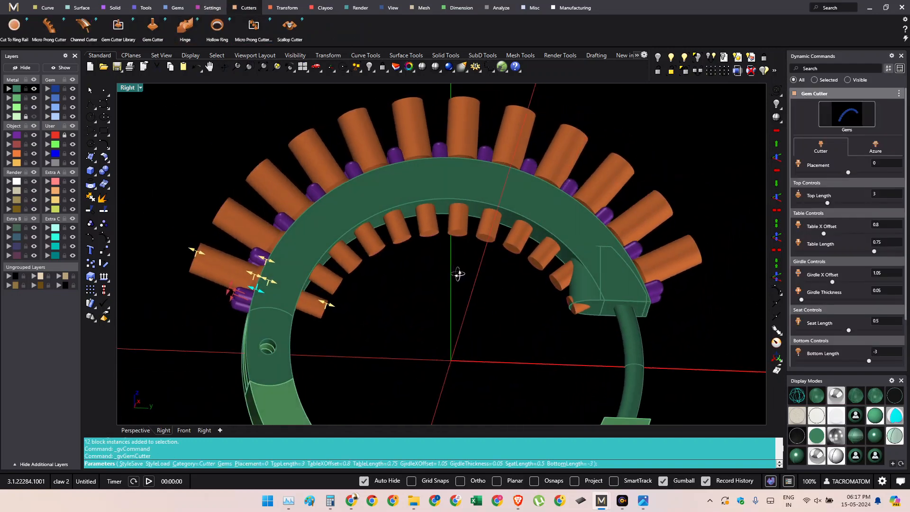
{"action": "scroll", "coordinate": [590, 289], "scroll_direction": "up", "scroll_amount": 2}
{"action": "right_click_drag", "start_coordinate": [589, 305], "coordinate": [560, 328], "text": "ctrl+shift"}
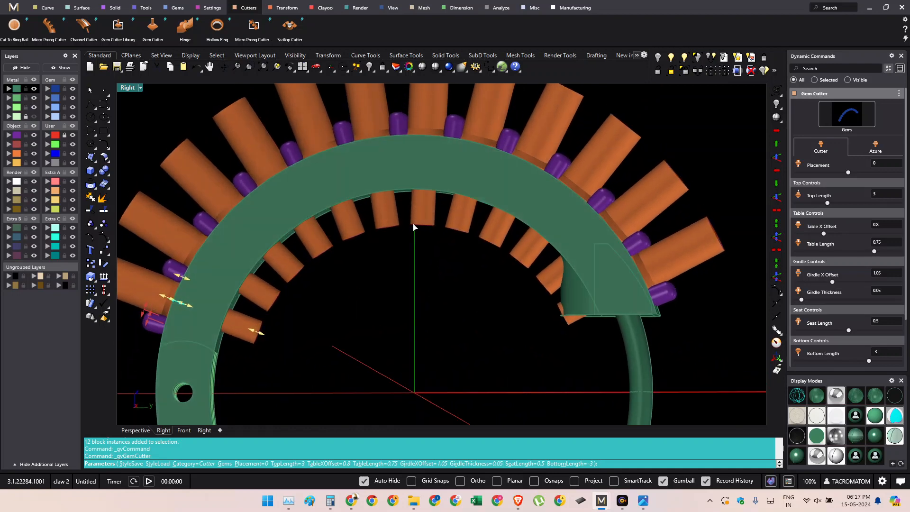
{"action": "right_click_drag", "start_coordinate": [531, 237], "coordinate": [504, 236], "text": "ctrl+shift"}
{"action": "key", "text": "Escape"}
- Add cutters to the whole diamond row using the Gem Cutter Library
{"action": "right_click_drag", "start_coordinate": [364, 128], "coordinate": [397, 192], "text": "ctrl+shift"}
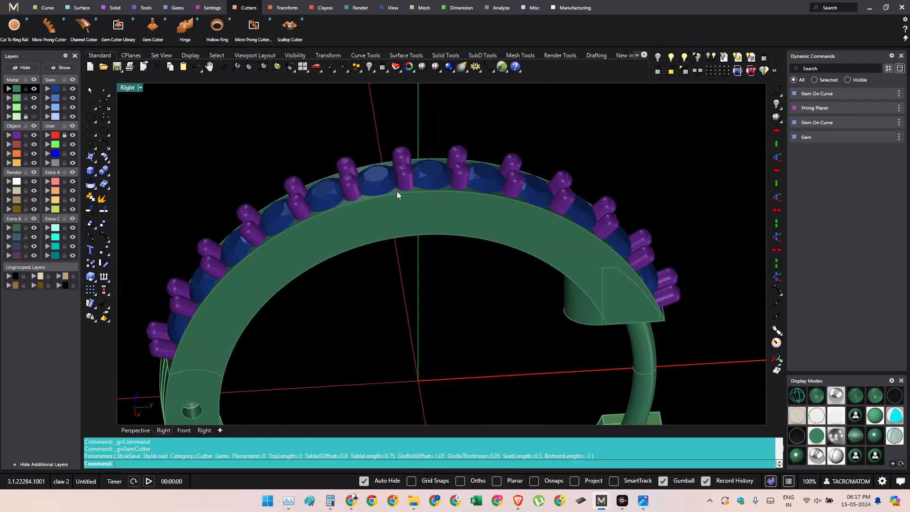
{"action": "left_click", "coordinate": [383, 178]}
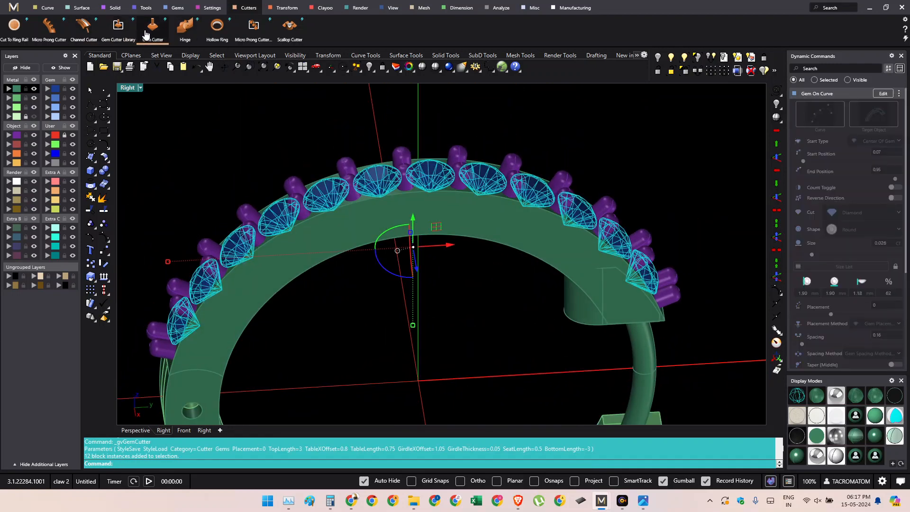
{"action": "scroll", "coordinate": [497, 274], "scroll_direction": "down", "scroll_amount": 4}
{"action": "right_click_drag", "start_coordinate": [497, 270], "coordinate": [402, 186], "text": "ctrl+shift"}
{"action": "right_click", "coordinate": [433, 209]}
- Try moving the gem cutters upward off the ring, and undo the move
{"action": "left_click", "coordinate": [410, 181]}
{"action": "left_click_drag", "start_coordinate": [447, 201], "coordinate": [446, 162]}
{"action": "left_click", "coordinate": [559, 174]}
{"action": "right_click_drag", "start_coordinate": [560, 178], "coordinate": [479, 163]}
{"action": "key", "text": "ctrl+z"}
{"action": "right_click_drag", "start_coordinate": [463, 261], "coordinate": [461, 234]}
- Boolean-subtract the gem cutters from the upper half of the hoop
{"action": "left_click", "coordinate": [462, 230]}
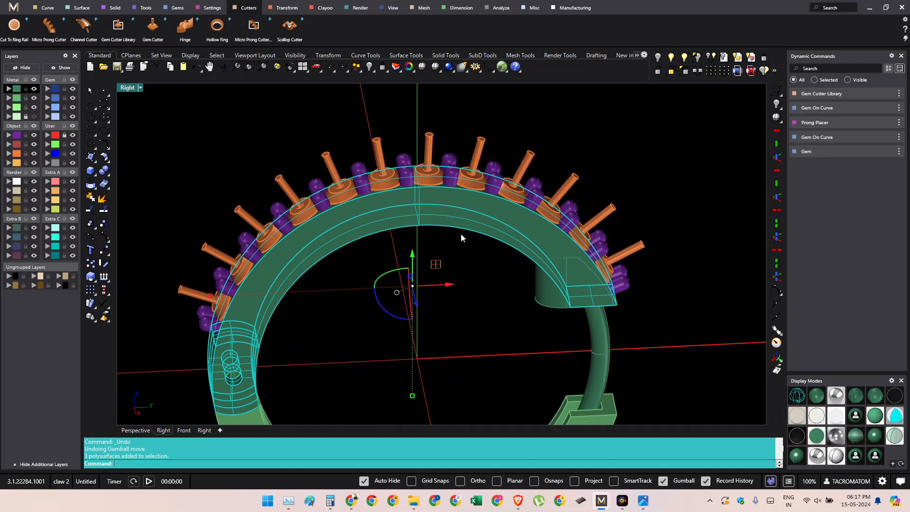
{"action": "left_click", "coordinate": [110, 177]}
{"action": "left_click", "coordinate": [144, 179]}
{"action": "left_click", "coordinate": [377, 158]}
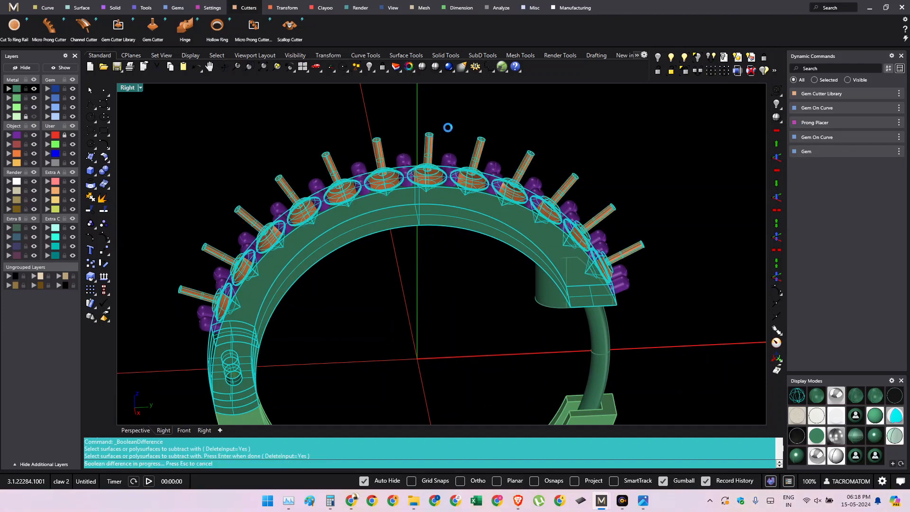
{"action": "right_click_drag", "start_coordinate": [540, 152], "coordinate": [397, 253]}
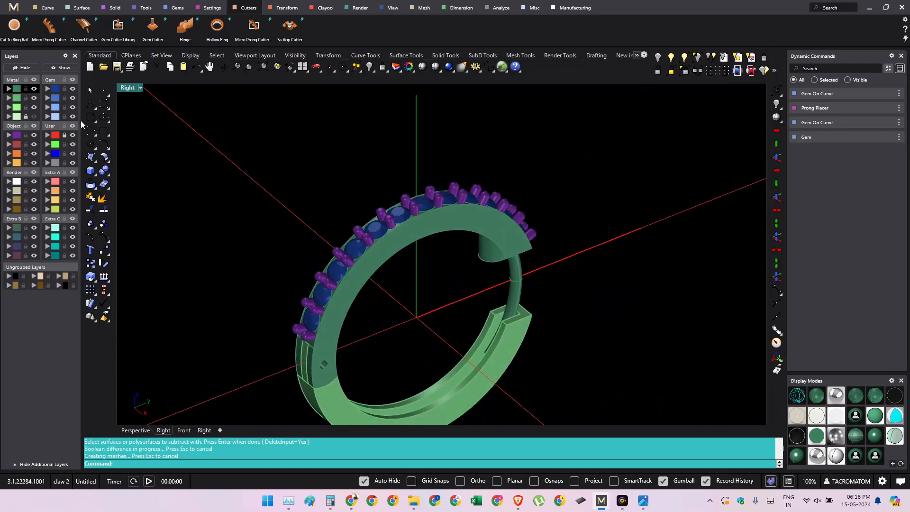
- Select all leftover curves and delete them
{"action": "right_click_drag", "start_coordinate": [360, 218], "coordinate": [448, 198]}
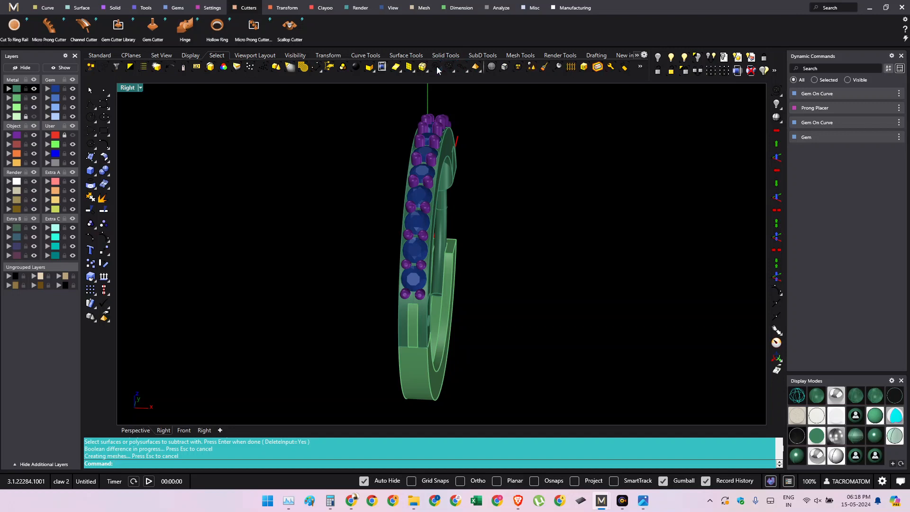
{"action": "left_click", "coordinate": [437, 71]}
{"action": "right_click_drag", "start_coordinate": [412, 241], "coordinate": [516, 248]}
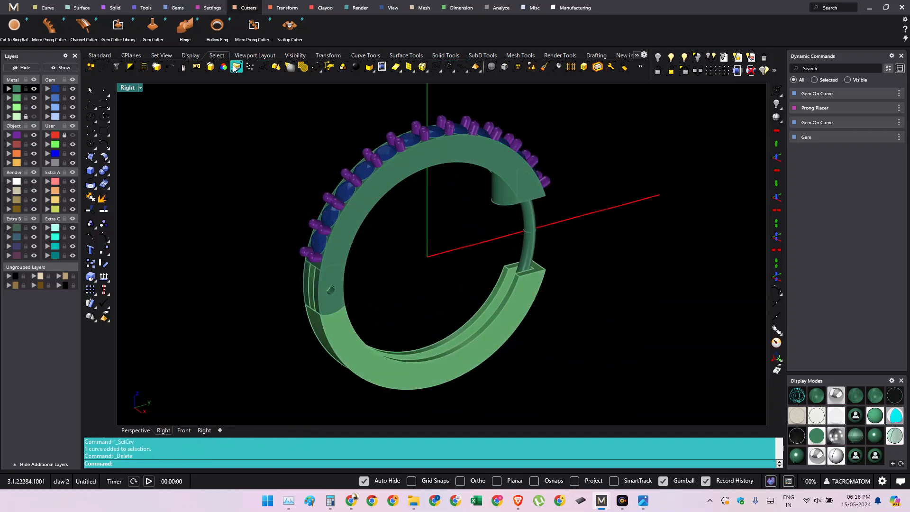
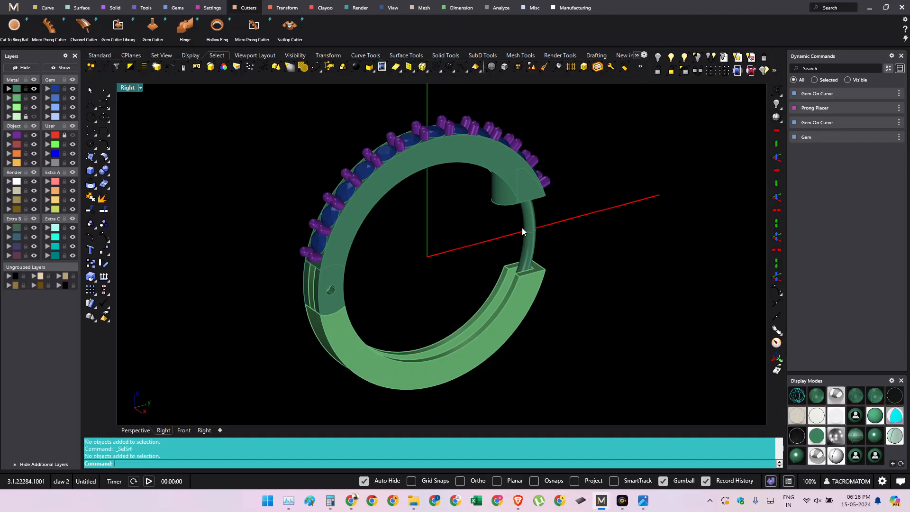
- Select every part of the finished hoop and group them
{"action": "right_click_drag", "start_coordinate": [522, 232], "coordinate": [516, 162]}
{"action": "right_click_drag", "start_coordinate": [494, 225], "coordinate": [504, 273]}
{"action": "key", "text": "ctrl+a"}
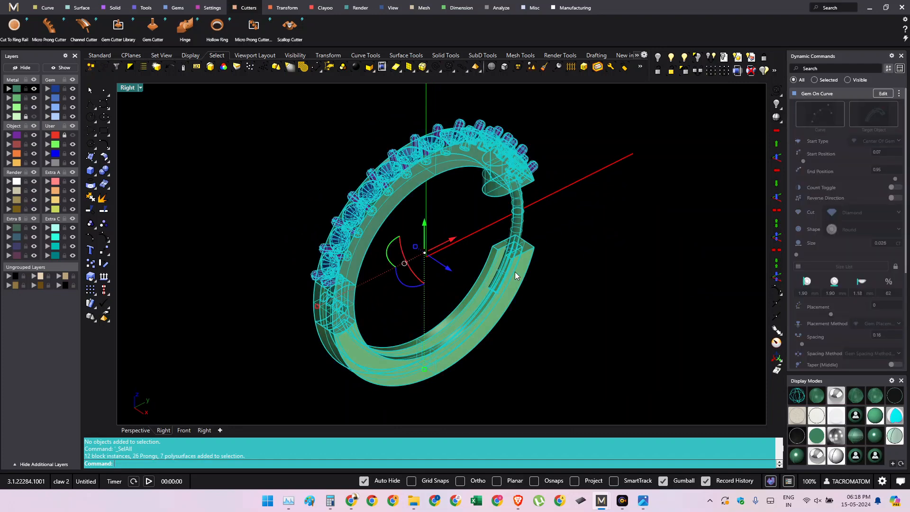
{"action": "key", "text": "ctrl+g"}
{"action": "key", "text": "Escape"}
- Show the hidden pear-shaped halo piece and duplicate it beside the hoop on the hinge side
{"action": "left_click", "coordinate": [685, 61]}
{"action": "right_click_drag", "start_coordinate": [426, 266], "coordinate": [493, 227]}
{"action": "left_click", "coordinate": [400, 285]}
{"action": "scroll", "coordinate": [400, 286], "scroll_direction": "up", "scroll_amount": 2}
{"action": "right_click", "coordinate": [427, 267]}
{"action": "left_click", "coordinate": [428, 268]}
{"action": "left_click_drag", "start_coordinate": [478, 234], "coordinate": [252, 252], "text": "alt"}
- Hide the original halo piece and shift its copy slightly farther from the hoop
{"action": "left_click", "coordinate": [452, 264]}
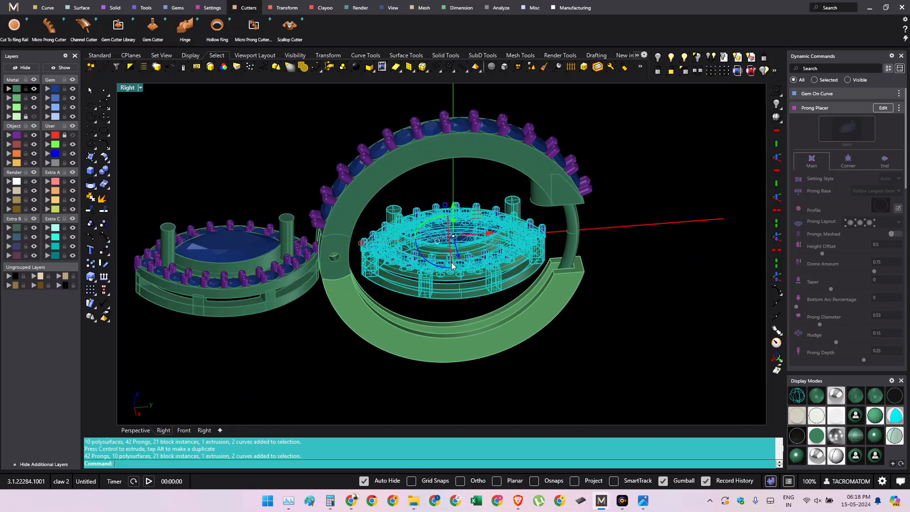
{"action": "key", "text": "ctrl+h"}
{"action": "right_click_drag", "start_coordinate": [457, 259], "coordinate": [553, 225]}
{"action": "left_click", "coordinate": [557, 310]}
{"action": "right_click_drag", "start_coordinate": [554, 327], "coordinate": [848, 303]}
{"action": "key", "text": "ctrl+F3"}
{"action": "scroll", "coordinate": [471, 238], "scroll_direction": "up", "scroll_amount": 10}
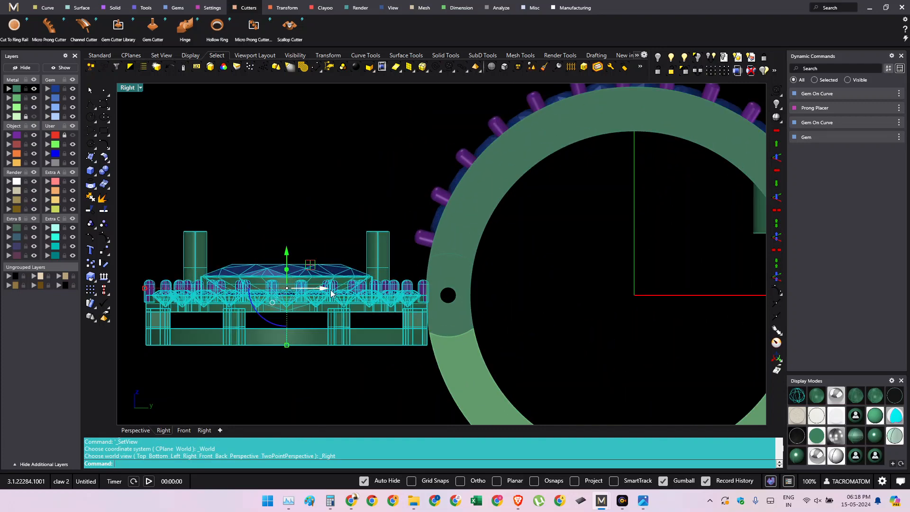
{"action": "left_click_drag", "start_coordinate": [327, 288], "coordinate": [296, 290]}
{"action": "left_click", "coordinate": [389, 260]}
- Raise the copied halo piece above the level of the hoop's hinge hole
{"action": "right_click_drag", "start_coordinate": [405, 289], "coordinate": [578, 228]}
{"action": "left_click", "coordinate": [477, 284]}
{"action": "key", "text": "Home"}
{"action": "left_click_drag", "start_coordinate": [590, 247], "coordinate": [592, 187]}
{"action": "key", "text": "Escape"}
{"action": "right_click_drag", "start_coordinate": [646, 231], "coordinate": [514, 314]}
- Draw a 1.9 mm diameter circle in the Top view, centred on the prong at the halo's tip
{"action": "key", "text": "Page_Up"}
{"action": "scroll", "coordinate": [481, 281], "scroll_direction": "down", "scroll_amount": 2}
{"action": "right_click_drag", "start_coordinate": [481, 281], "coordinate": [448, 284]}
{"action": "scroll", "coordinate": [420, 252], "scroll_direction": "up", "scroll_amount": 5}
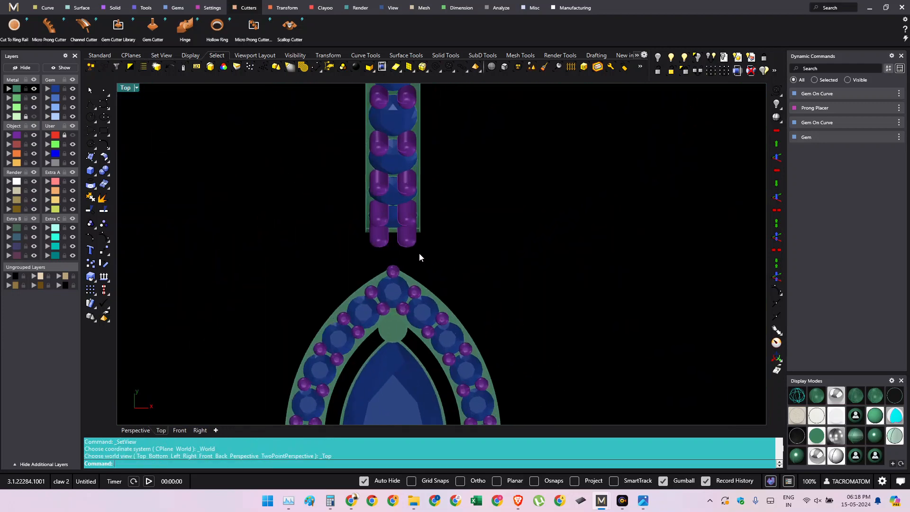
{"action": "type", "text": "cc"}
{"action": "key", "text": "Return"}
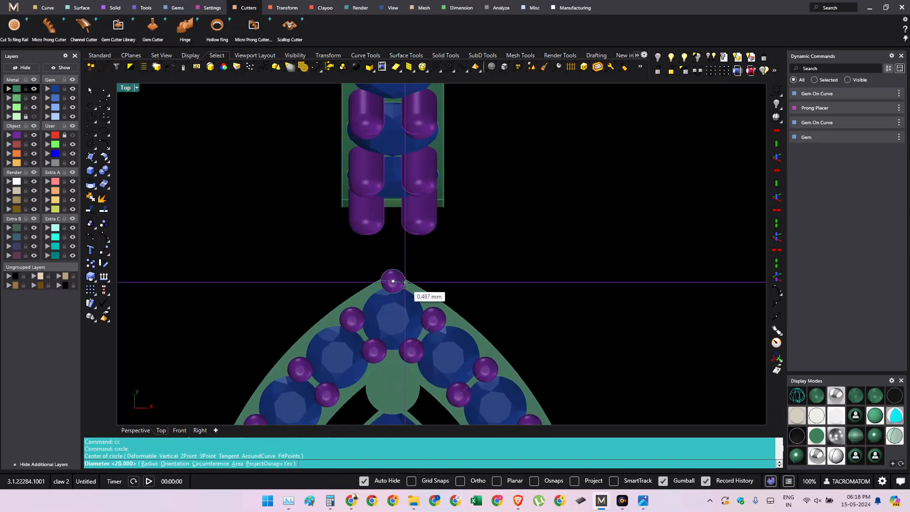
{"action": "left_click", "coordinate": [433, 259]}
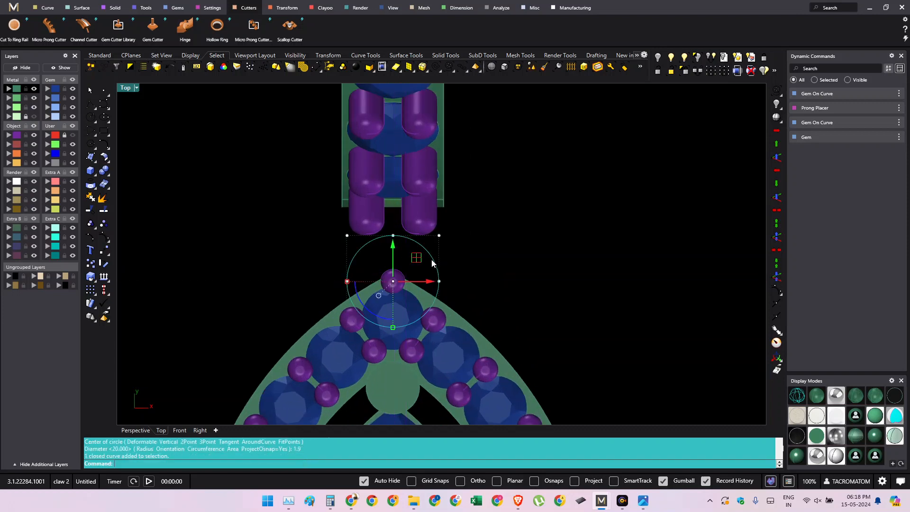
- Turn the circle into a round-wire jump ring with a pipe and delete the source circle
{"action": "left_click", "coordinate": [110, 176]}
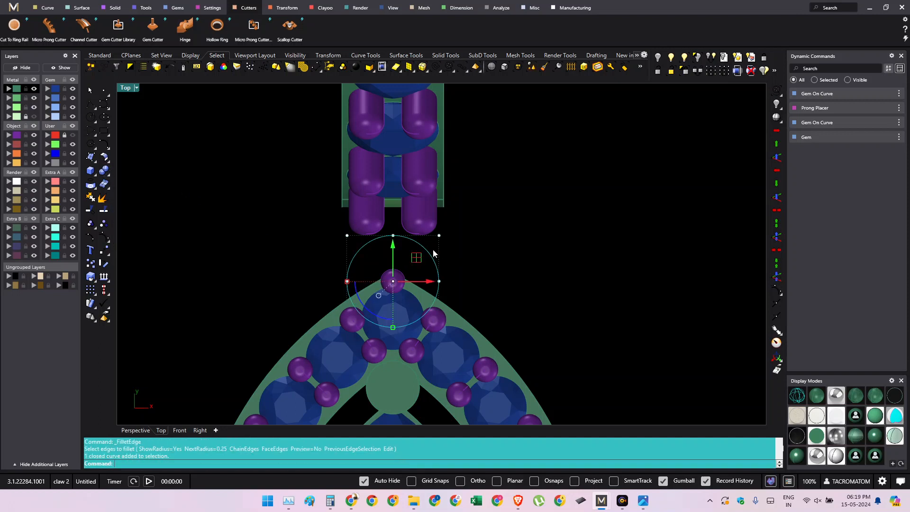
{"action": "right_click_drag", "start_coordinate": [346, 238], "coordinate": [306, 271]}
{"action": "type", "text": "d"}
{"action": "key", "text": "Return"}
{"action": "right_click_drag", "start_coordinate": [405, 318], "coordinate": [411, 282]}
{"action": "key", "text": "Delete"}
- Shift the jump ring about 0.5 mm toward the hoop in the Right view and lower it slightly
{"action": "left_click", "coordinate": [382, 273]}
{"action": "key", "text": "F3"}
{"action": "right_click_drag", "start_coordinate": [429, 372], "coordinate": [407, 358]}
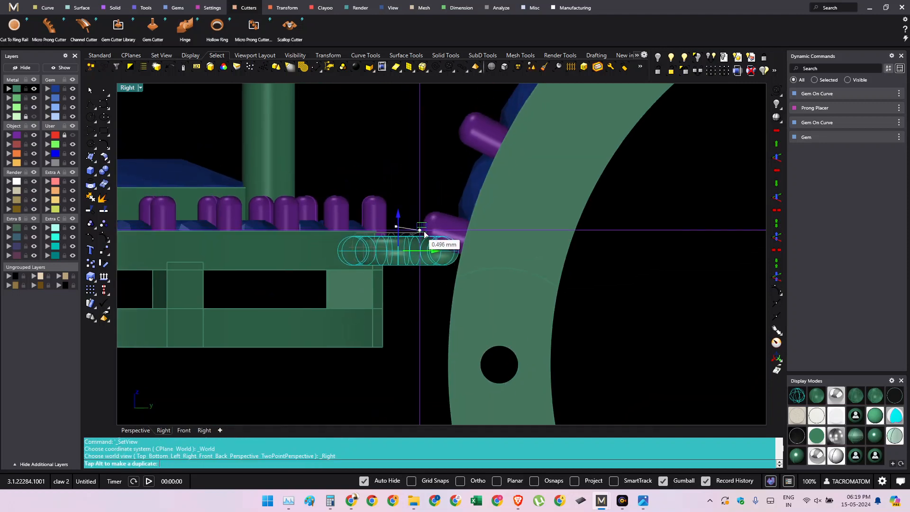
{"action": "key", "text": "Escape"}
{"action": "right_click_drag", "start_coordinate": [403, 237], "coordinate": [390, 259], "text": "ctrl+shift"}
{"action": "left_click", "coordinate": [391, 259]}
{"action": "scroll", "coordinate": [390, 259], "scroll_direction": "up", "scroll_amount": 4}
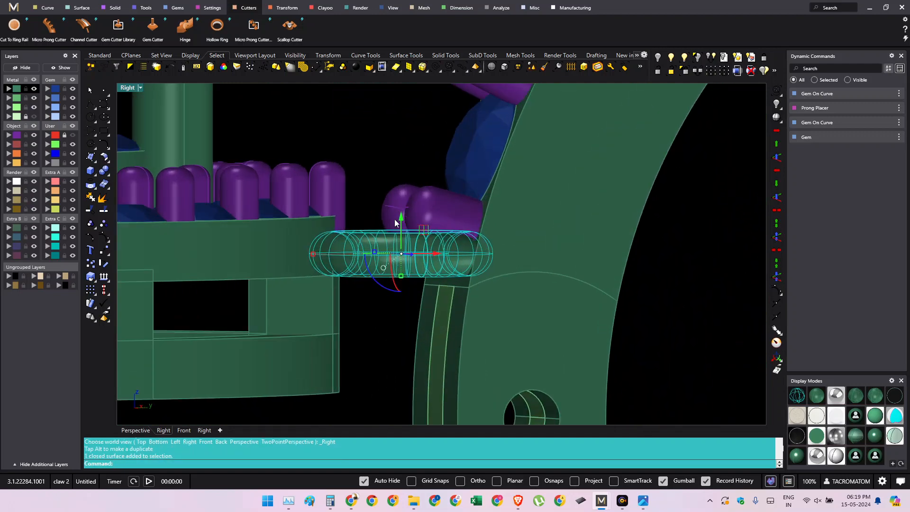
{"action": "left_click_drag", "start_coordinate": [400, 219], "coordinate": [402, 225]}
{"action": "left_click", "coordinate": [377, 142]}
- Move the pear halo piece up and closer to the hoop so its tip engages the jump ring
{"action": "right_click_drag", "start_coordinate": [376, 142], "coordinate": [310, 241], "text": "ctrl+shift"}
{"action": "left_click", "coordinate": [311, 242]}
{"action": "key", "text": "F7"}
{"action": "scroll", "coordinate": [413, 294], "scroll_direction": "up", "scroll_amount": 2}
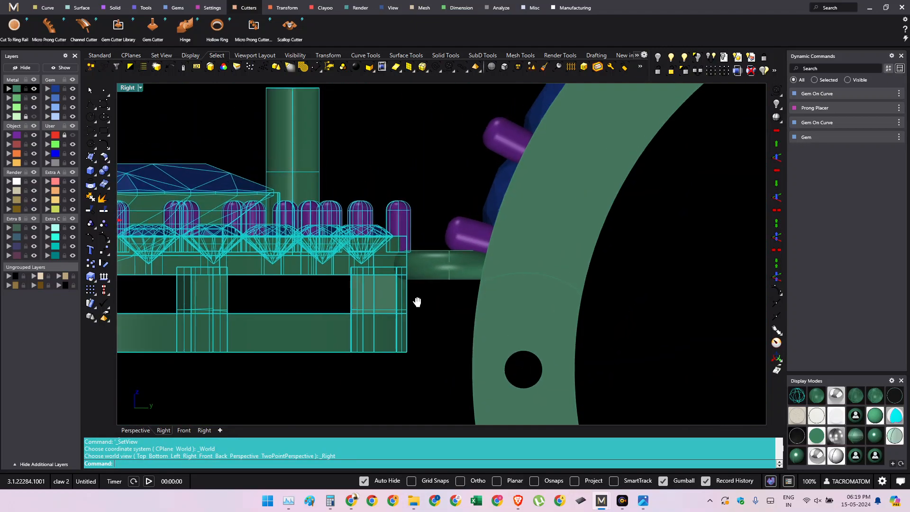
{"action": "right_click_drag", "start_coordinate": [419, 296], "coordinate": [400, 322]}
{"action": "type", "text": "m"}
{"action": "key", "text": "Return"}
{"action": "left_click", "coordinate": [401, 320]}
{"action": "left_click", "coordinate": [440, 289]}
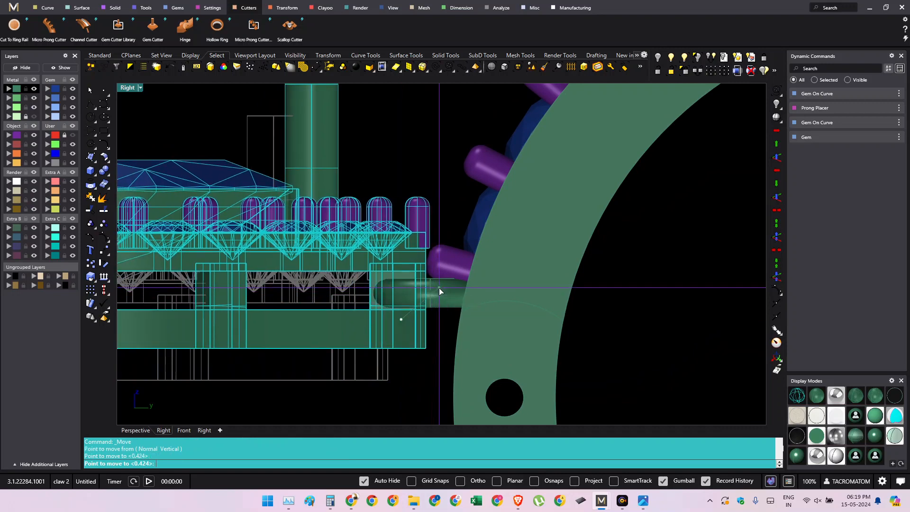
{"action": "left_click", "coordinate": [385, 360]}
- Examine how the jump ring sits between the halo tip and the hoop from the side, at an angle and from the top
{"action": "right_click_drag", "start_coordinate": [384, 360], "coordinate": [572, 294], "text": "ctrl+shift"}
{"action": "scroll", "coordinate": [355, 343], "scroll_direction": "up", "scroll_amount": 4}
{"action": "right_click_drag", "start_coordinate": [356, 342], "coordinate": [317, 357], "text": "ctrl+shift"}
{"action": "right_click_drag", "start_coordinate": [284, 329], "coordinate": [451, 281]}
{"action": "left_click", "coordinate": [442, 274]}
{"action": "left_click", "coordinate": [497, 265]}
{"action": "scroll", "coordinate": [448, 267], "scroll_direction": "up", "scroll_amount": 6}
{"action": "scroll", "coordinate": [451, 238], "scroll_direction": "up", "scroll_amount": 4}
{"action": "left_click", "coordinate": [451, 238]}
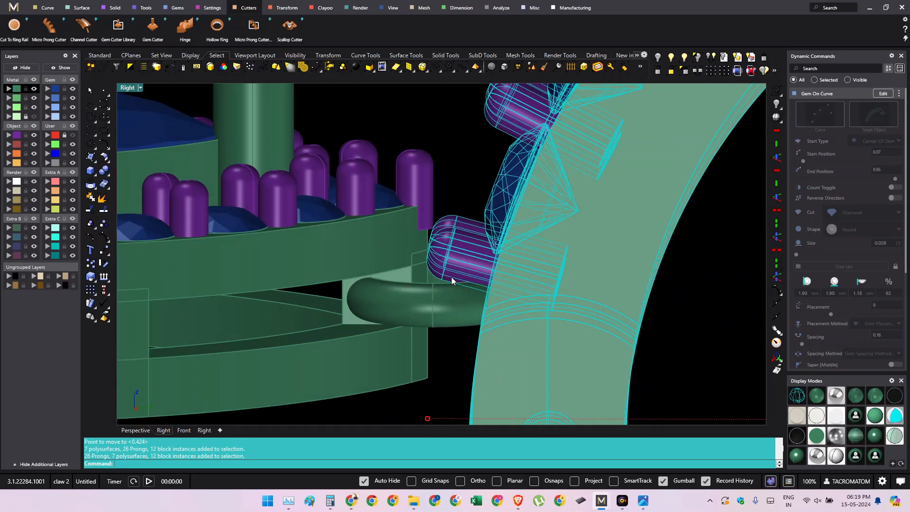
{"action": "left_click", "coordinate": [452, 195]}
{"action": "scroll", "coordinate": [456, 242], "scroll_direction": "down", "scroll_amount": 4}
{"action": "right_click_drag", "start_coordinate": [456, 244], "coordinate": [366, 247], "text": "ctrl+shift"}
{"action": "scroll", "coordinate": [467, 265], "scroll_direction": "down", "scroll_amount": 3}
{"action": "scroll", "coordinate": [482, 232], "scroll_direction": "down", "scroll_amount": 4}
{"action": "right_click_drag", "start_coordinate": [363, 217], "coordinate": [440, 335]}
{"action": "scroll", "coordinate": [355, 268], "scroll_direction": "up", "scroll_amount": 4}
{"action": "key", "text": "F5"}
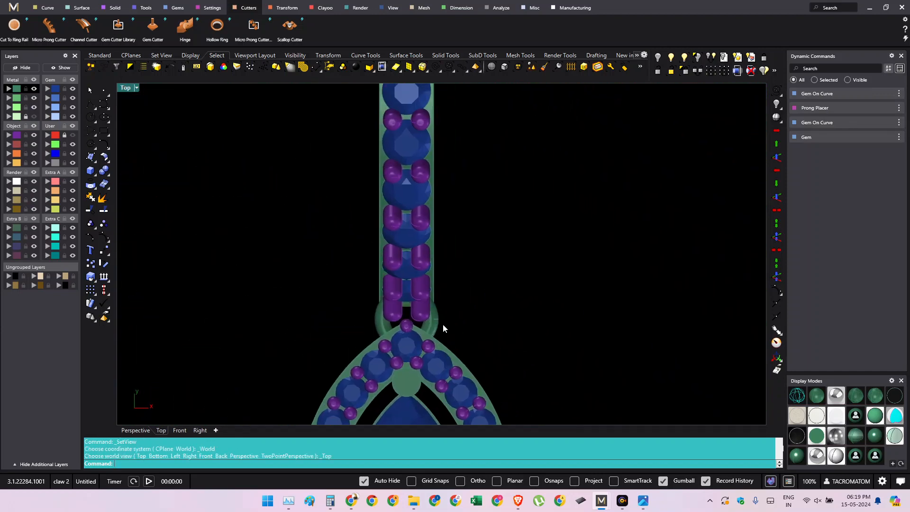
{"action": "key", "text": "F7"}
{"action": "scroll", "coordinate": [423, 309], "scroll_direction": "down", "scroll_amount": 4}
{"action": "left_click", "coordinate": [419, 207]}
{"action": "key", "text": "Escape"}
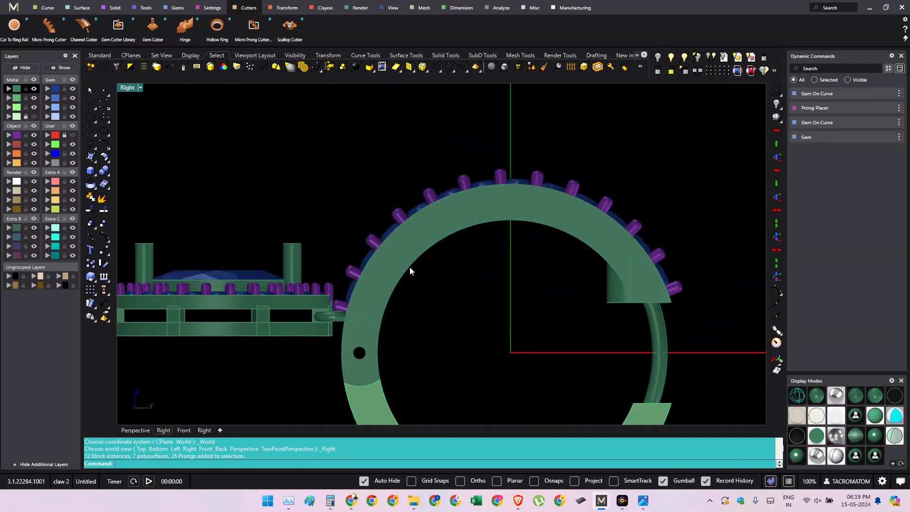
- Lock the whole pear halo drop so only the hoop and jump ring stay editable
{"action": "mouse_move", "coordinate": [435, 207]}
{"action": "right_mouse_down", "text": "ctrl+shift"}
{"action": "mouse_move", "coordinate": [448, 227]}
{"action": "mouse_move", "coordinate": [438, 213]}
{"action": "right_mouse_up", "text": "ctrl+shift"}
{"action": "left_click", "coordinate": [306, 331]}
{"action": "right_click_drag", "start_coordinate": [308, 330], "coordinate": [309, 301], "text": "shift"}
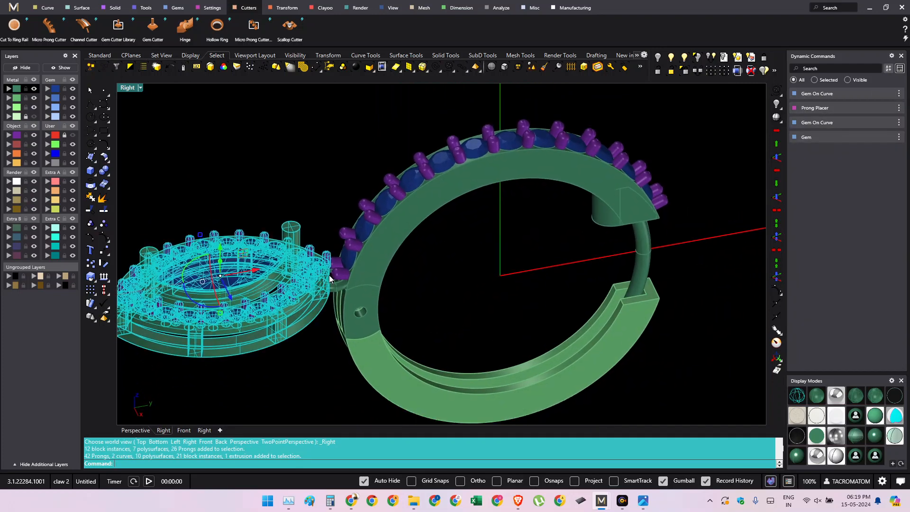
{"action": "key", "text": "ctrl+l"}
{"action": "scroll", "coordinate": [365, 259], "scroll_direction": "up", "scroll_amount": 2}
{"action": "right_click_drag", "start_coordinate": [429, 246], "coordinate": [403, 251], "text": "ctrl+shift"}
{"action": "right_click_drag", "start_coordinate": [507, 307], "coordinate": [479, 304], "text": "ctrl+shift"}
{"action": "scroll", "coordinate": [479, 198], "scroll_direction": "up", "scroll_amount": 4}
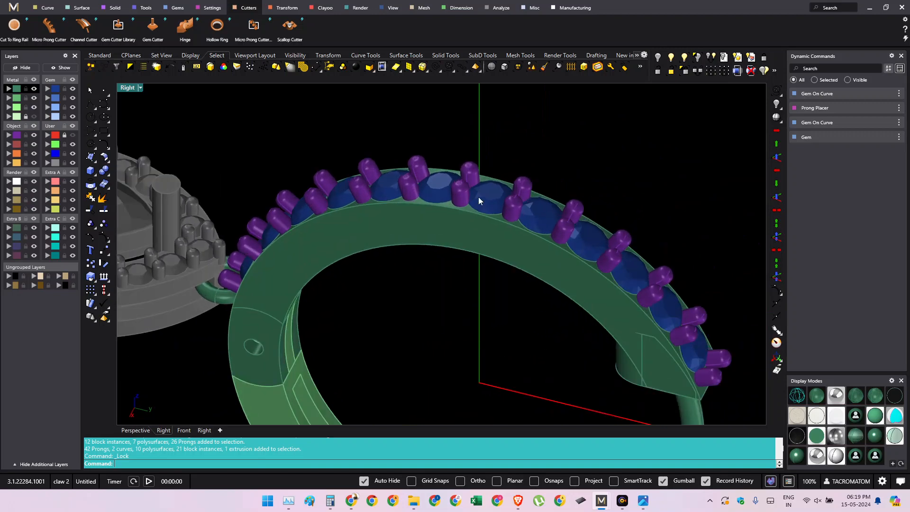
- Hide the hoop's diamonds and untrim all similar gem-seat cuts from its outer surface, with AllSimilar=Yes and KeepTrimObjects=No
{"action": "left_click", "coordinate": [73, 89]}
{"action": "right_click_drag", "start_coordinate": [397, 207], "coordinate": [449, 261], "text": "ctrl+shift"}
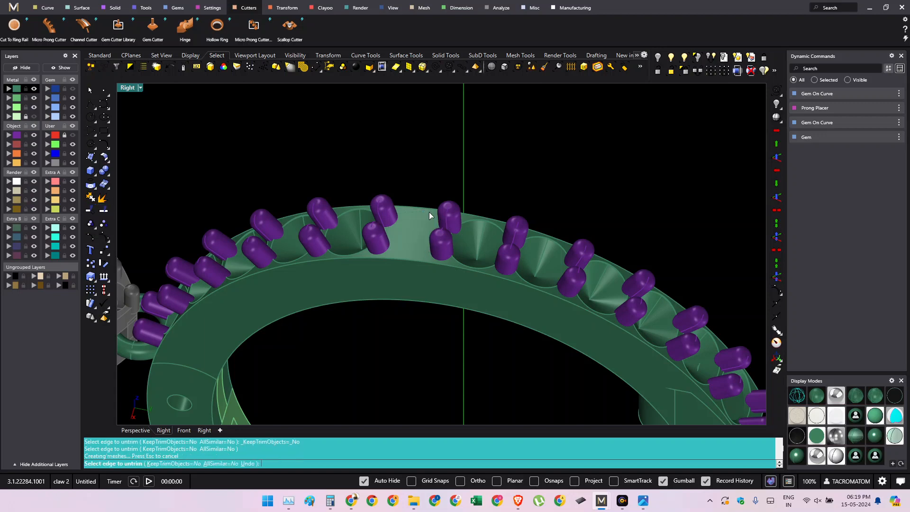
{"action": "scroll", "coordinate": [430, 214], "scroll_direction": "down", "scroll_amount": 6}
{"action": "scroll", "coordinate": [448, 230], "scroll_direction": "up", "scroll_amount": 4}
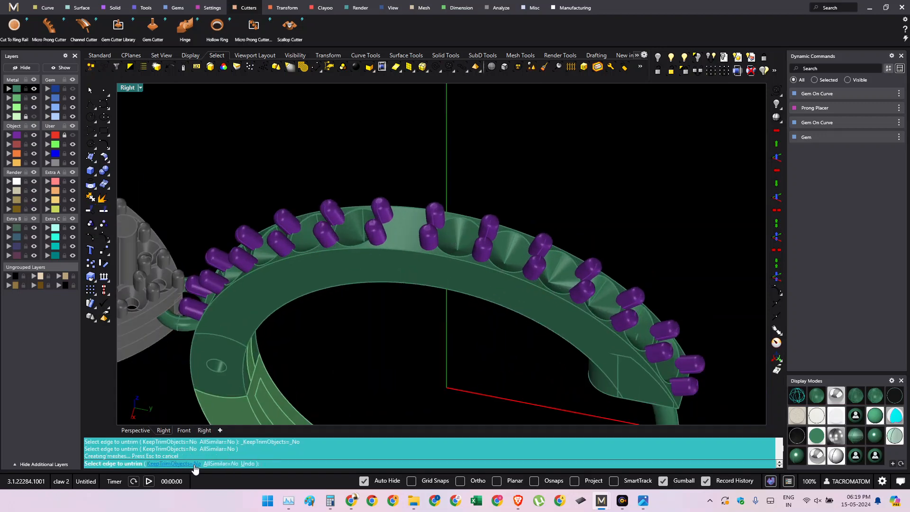
{"action": "left_click", "coordinate": [475, 221]}
{"action": "scroll", "coordinate": [474, 228], "scroll_direction": "down", "scroll_amount": 5}
{"action": "right_click_drag", "start_coordinate": [506, 268], "coordinate": [515, 236], "text": "ctrl+shift"}
{"action": "right_click", "coordinate": [516, 238]}
{"action": "right_click_drag", "start_coordinate": [521, 285], "coordinate": [579, 298], "text": "ctrl+shift"}
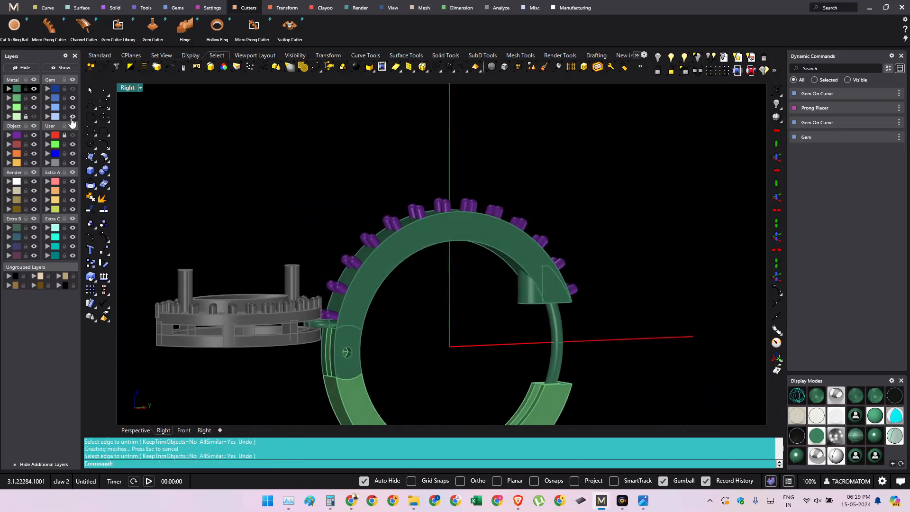
- Turn the Gem 01 layer back on so the hoop's diamonds are shown again
{"action": "left_click", "coordinate": [56, 89]}
{"action": "scroll", "coordinate": [457, 298], "scroll_direction": "up", "scroll_amount": 4}
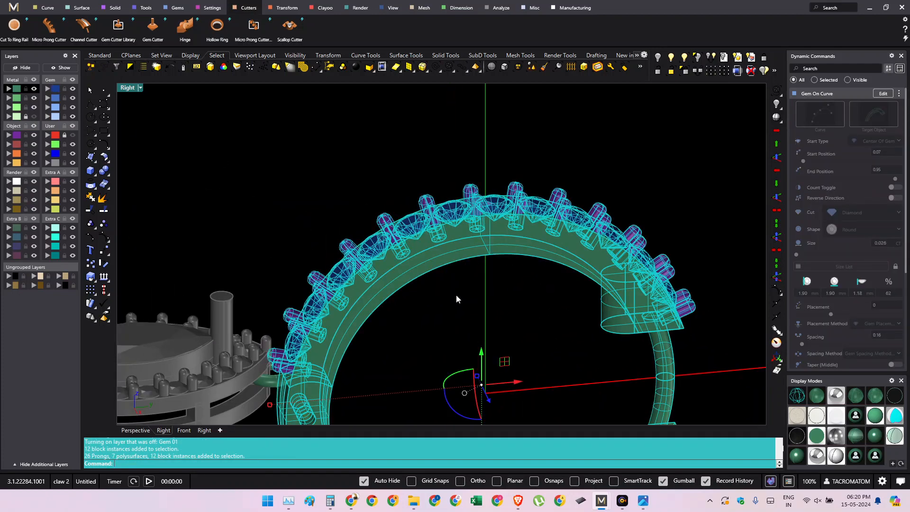
{"action": "key", "text": "Escape"}
{"action": "left_click", "coordinate": [56, 89]}
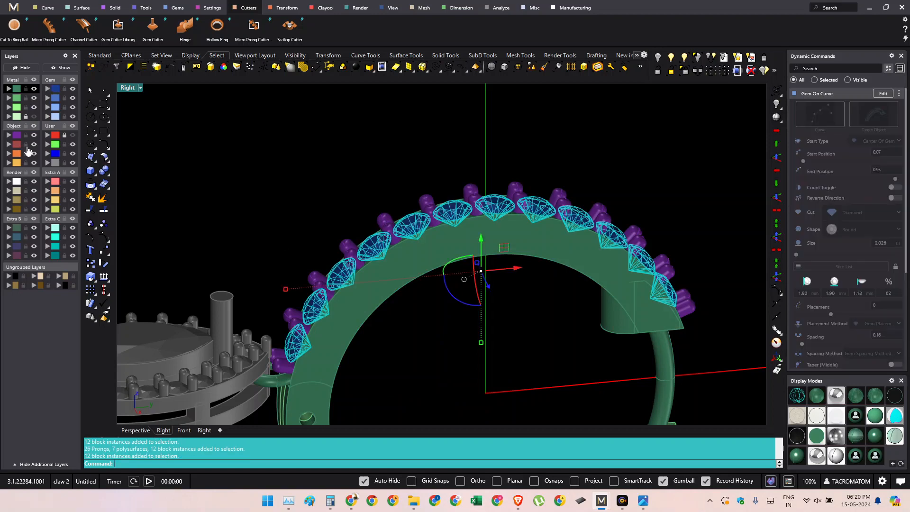
{"action": "left_click", "coordinate": [17, 136]}
{"action": "right_click_drag", "start_coordinate": [470, 296], "coordinate": [474, 288]}
{"action": "right_click", "coordinate": [468, 288]}
{"action": "key", "text": "F7"}
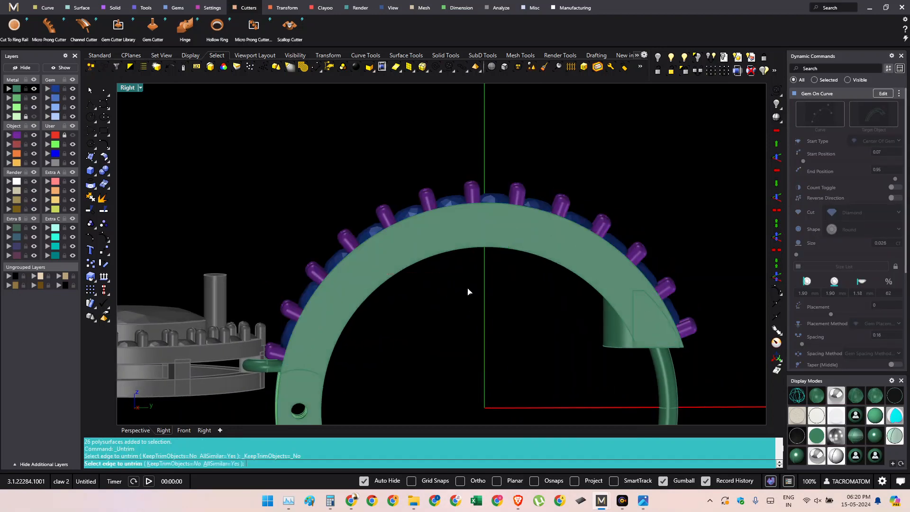
- Rotate all the hoop's diamonds and prongs together about 2° clockwise around the origin in the Right view
{"action": "left_click", "coordinate": [62, 91]}
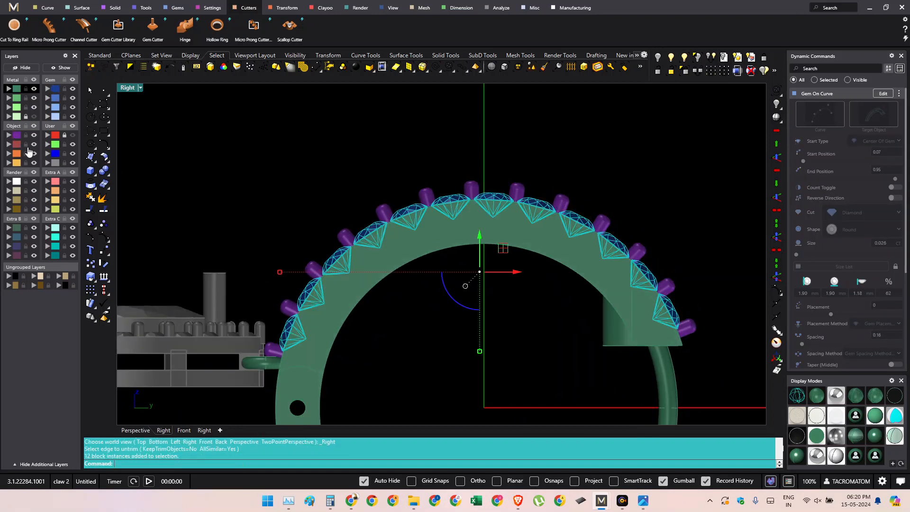
{"action": "left_click", "coordinate": [15, 138]}
{"action": "right_click_drag", "start_coordinate": [410, 281], "coordinate": [371, 260]}
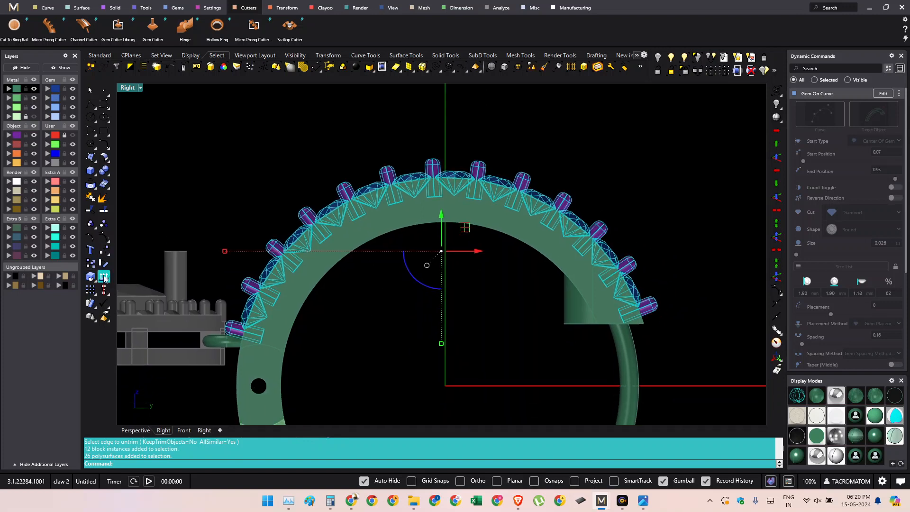
{"action": "right_click_drag", "start_coordinate": [421, 291], "coordinate": [382, 309]}
{"action": "right_click_drag", "start_coordinate": [454, 317], "coordinate": [414, 293]}
{"action": "right_click", "coordinate": [464, 283]}
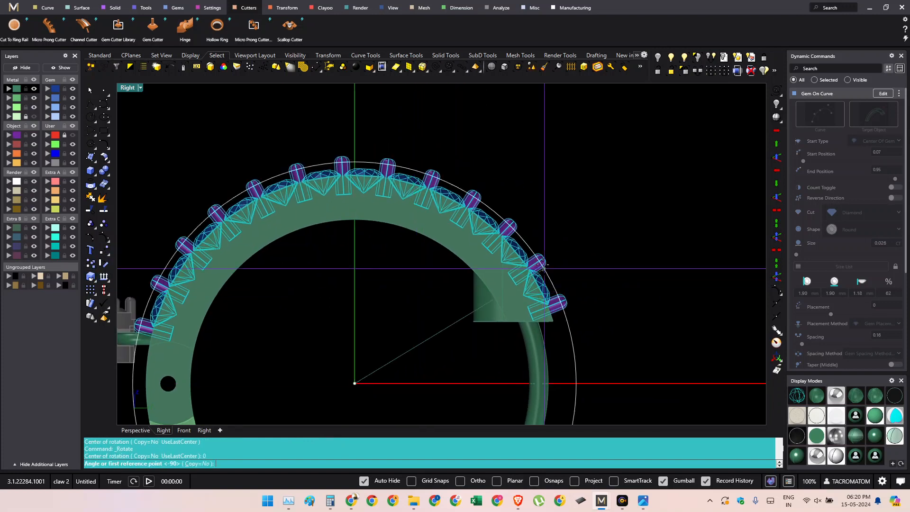
{"action": "left_click", "coordinate": [557, 202]}
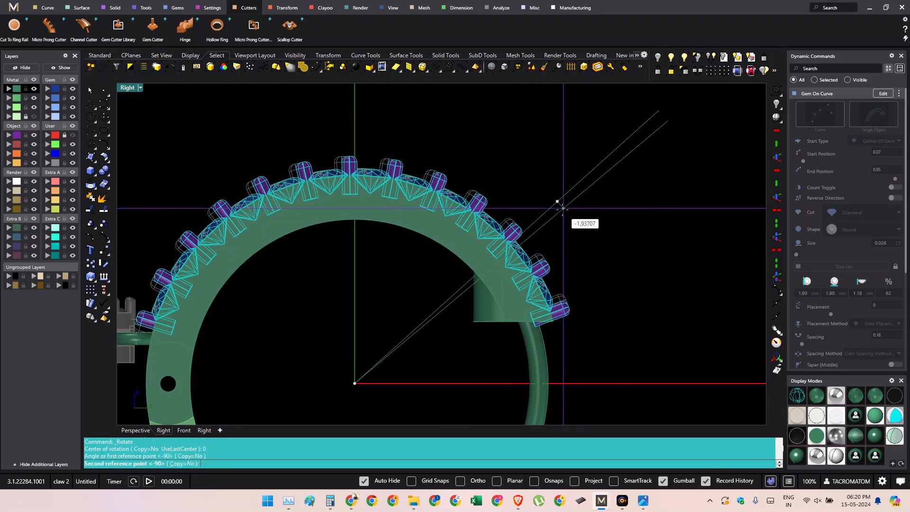
{"action": "left_click", "coordinate": [563, 208]}
{"action": "left_click", "coordinate": [600, 241]}
- Inspect the rotated diamonds at the hoop's post end and undo the rotation
{"action": "right_click_drag", "start_coordinate": [608, 333], "coordinate": [514, 354], "text": "ctrl+shift"}
{"action": "scroll", "coordinate": [491, 326], "scroll_direction": "up", "scroll_amount": 4}
{"action": "key", "text": "ctrl+a"}
{"action": "left_click", "coordinate": [554, 325]}
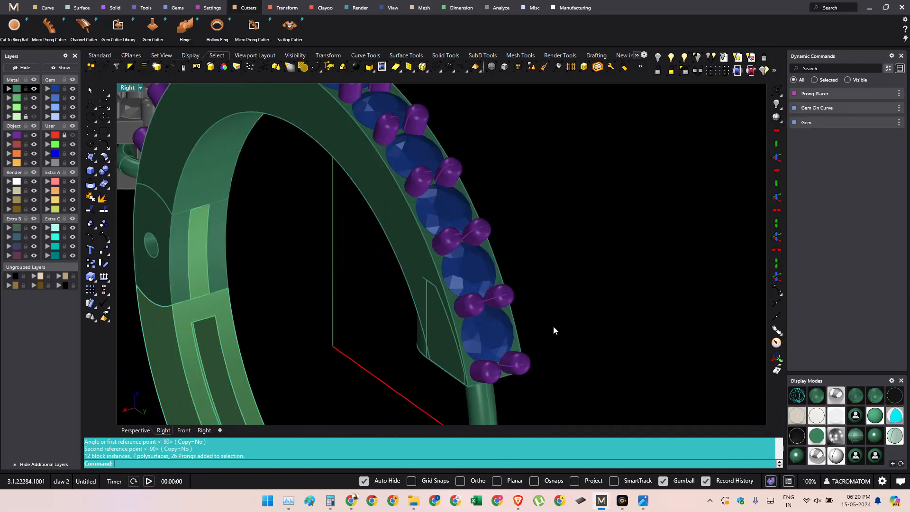
{"action": "left_click", "coordinate": [505, 336]}
{"action": "left_click", "coordinate": [639, 279]}
{"action": "right_click_drag", "start_coordinate": [505, 284], "coordinate": [587, 262], "text": "ctrl+shift"}
{"action": "key", "text": "ctrl+a"}
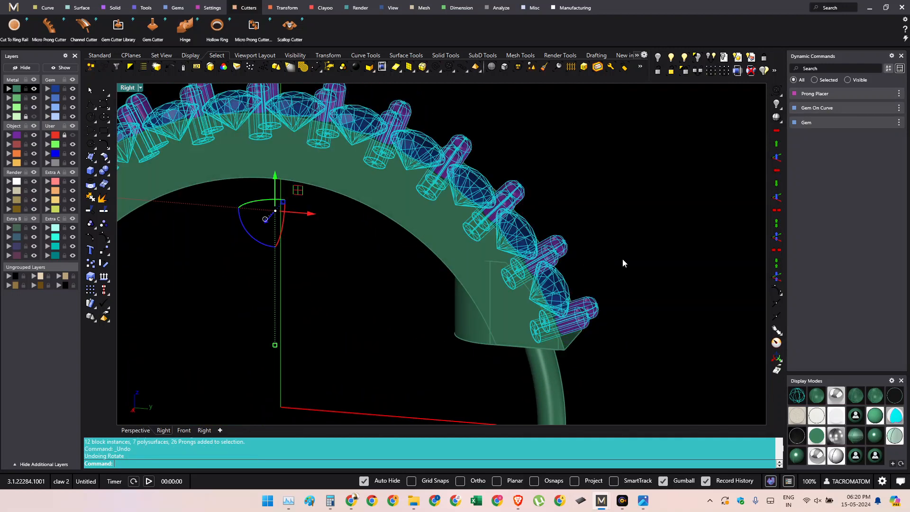
{"action": "key", "text": "ctrl+z"}
- Reopen the hoop's Gem On Curve settings for editing and reduce the gem spacing to 0.12
{"action": "right_click_drag", "start_coordinate": [561, 301], "coordinate": [490, 258], "text": "ctrl+shift"}
{"action": "left_click", "coordinate": [881, 94]}
{"action": "right_click_drag", "start_coordinate": [353, 271], "coordinate": [566, 251], "text": "ctrl+shift"}
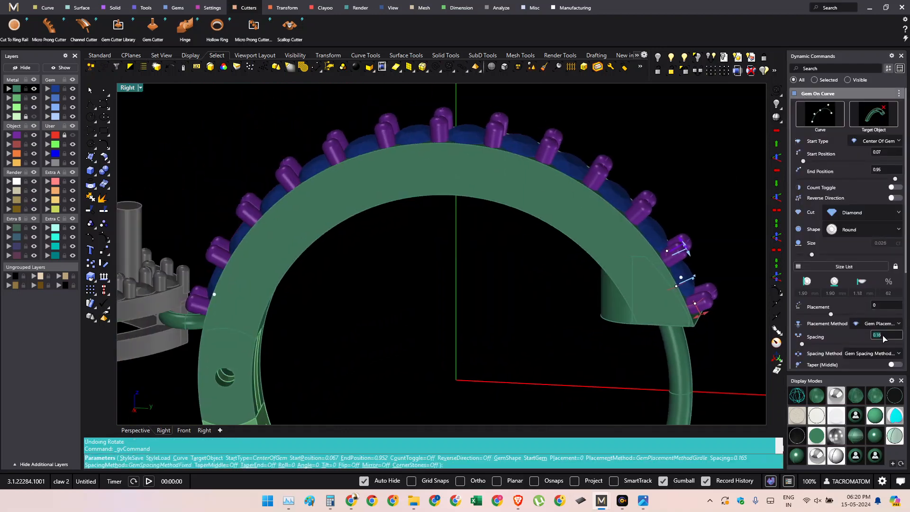
{"action": "key", "text": "Return"}
{"action": "right_click_drag", "start_coordinate": [292, 261], "coordinate": [362, 254], "text": "ctrl+shift"}
{"action": "scroll", "coordinate": [218, 341], "scroll_direction": "up", "scroll_amount": 4}
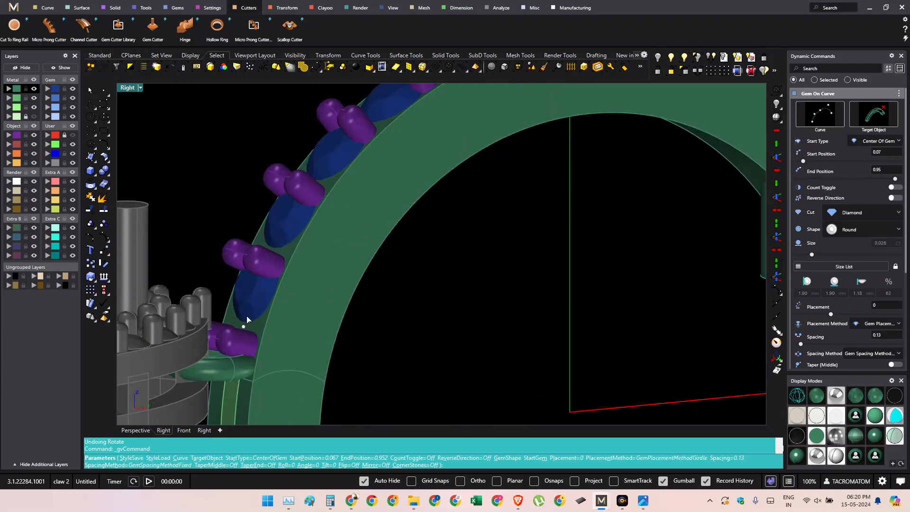
{"action": "scroll", "coordinate": [247, 320], "scroll_direction": "down", "scroll_amount": 5}
{"action": "right_click_drag", "start_coordinate": [260, 324], "coordinate": [254, 286], "text": "ctrl+shift"}
{"action": "right_click_drag", "start_coordinate": [585, 267], "coordinate": [506, 272], "text": "ctrl+shift"}
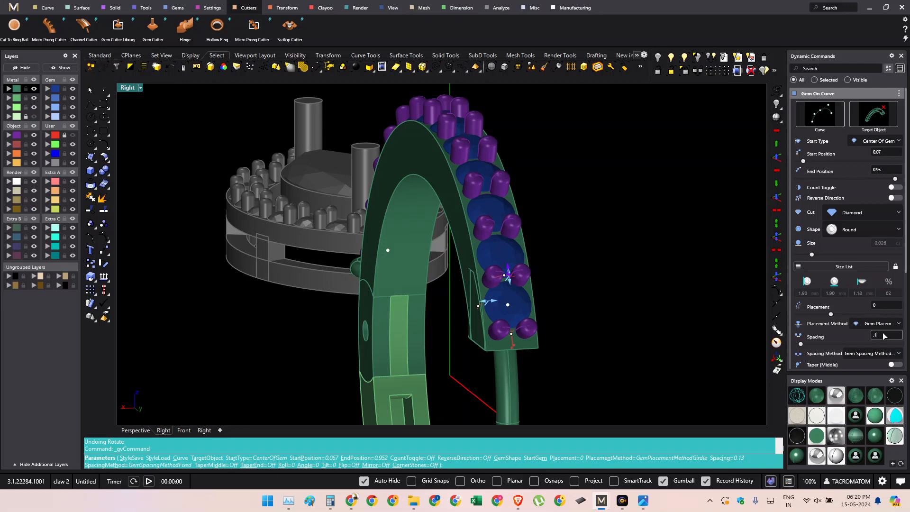
{"action": "scroll", "coordinate": [533, 323], "scroll_direction": "up", "scroll_amount": 6}
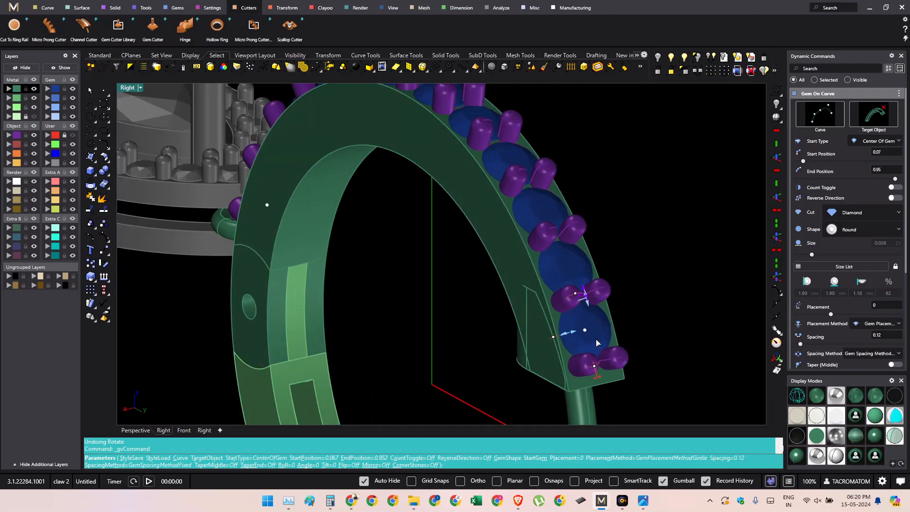
- Shift the diamond row's start position to 0.065 and accept the gem layout
{"action": "left_click", "coordinate": [584, 332]}
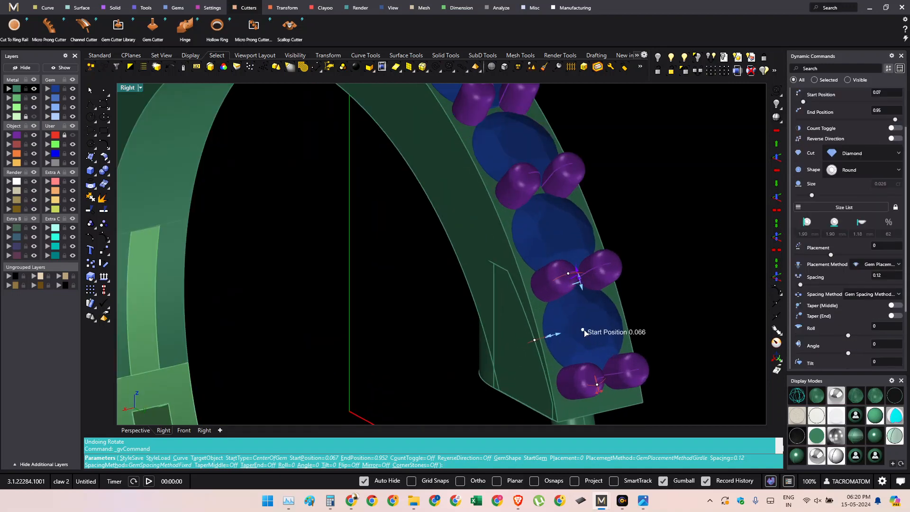
{"action": "right_click", "coordinate": [585, 332]}
{"action": "scroll", "coordinate": [585, 332], "scroll_direction": "down", "scroll_amount": 8}
{"action": "right_click_drag", "start_coordinate": [460, 300], "coordinate": [600, 279], "text": "ctrl+shift"}
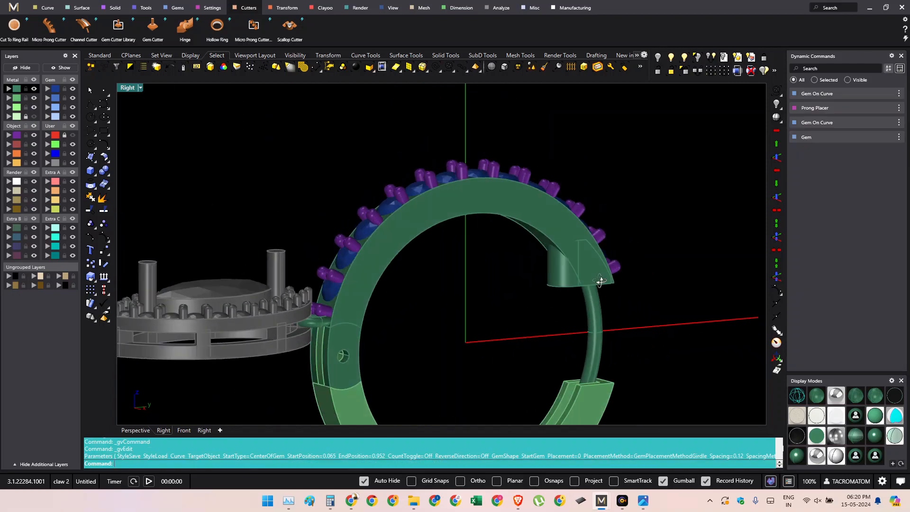
- Delete all the old prongs from the hoop's diamond row
{"action": "scroll", "coordinate": [325, 287], "scroll_direction": "up", "scroll_amount": 4}
{"action": "key", "text": "ctrl+a"}
{"action": "right_click_drag", "start_coordinate": [359, 285], "coordinate": [464, 293], "text": "ctrl+shift"}
{"action": "left_click", "coordinate": [463, 292]}
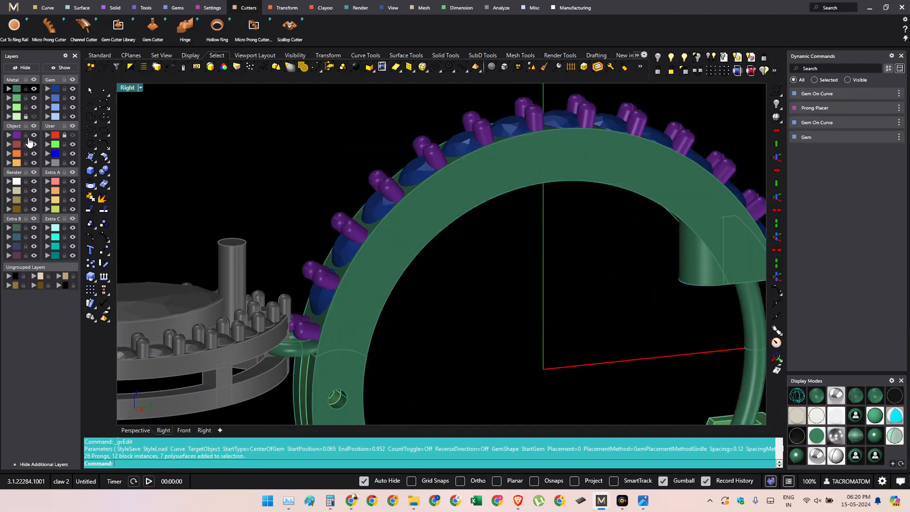
{"action": "left_click", "coordinate": [19, 137]}
{"action": "right_click_drag", "start_coordinate": [332, 250], "coordinate": [437, 229], "text": "ctrl+shift"}
{"action": "key", "text": "Delete"}
- Select all the hoop's diamonds and lock every other object
{"action": "left_click", "coordinate": [429, 171]}
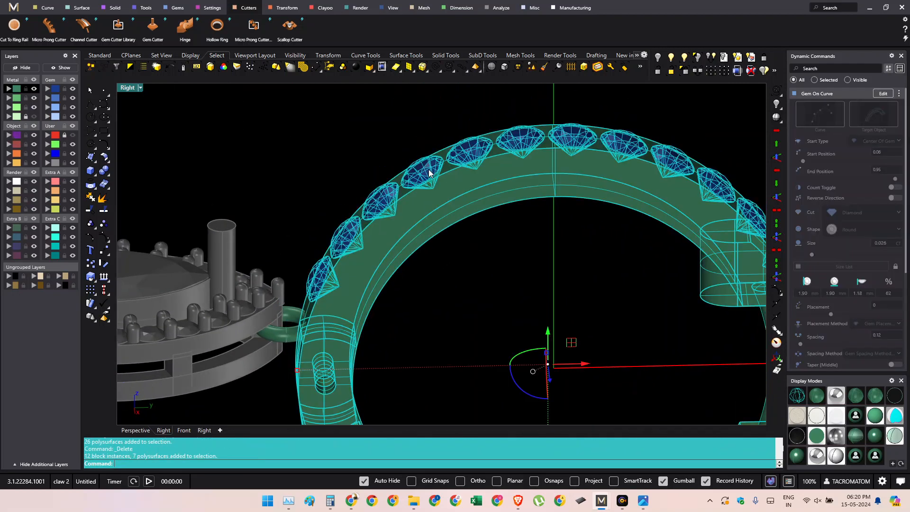
{"action": "scroll", "coordinate": [429, 172], "scroll_direction": "down", "scroll_amount": 2}
{"action": "left_click", "coordinate": [454, 266]}
{"action": "left_click", "coordinate": [48, 91]}
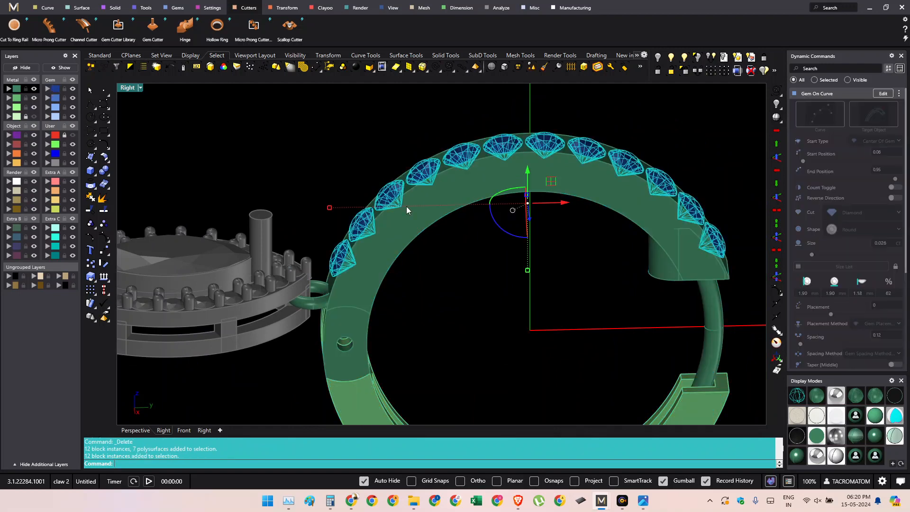
{"action": "left_click", "coordinate": [671, 72]}
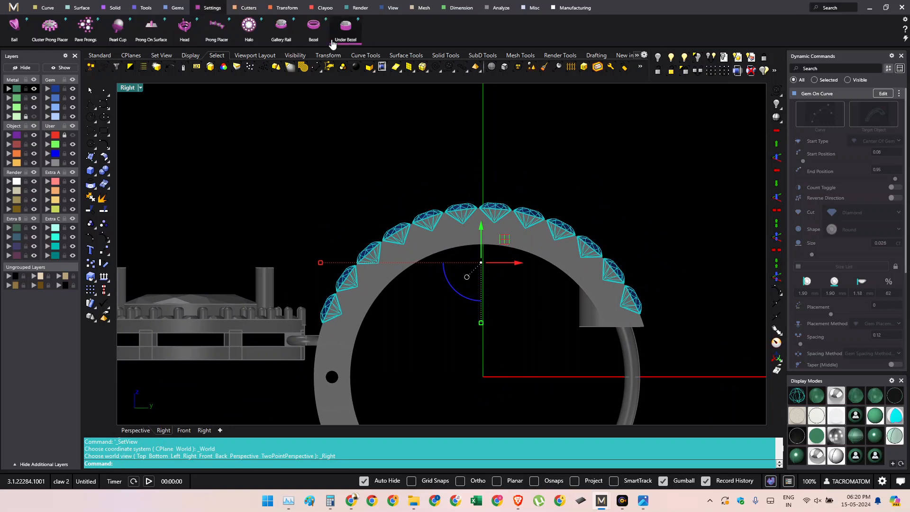
- Add prongs along the hoop's diamonds with Prong Placer, using 0.65 height offset, 0.73 prong diameter and 0.15 nudge
{"action": "left_click", "coordinate": [217, 32]}
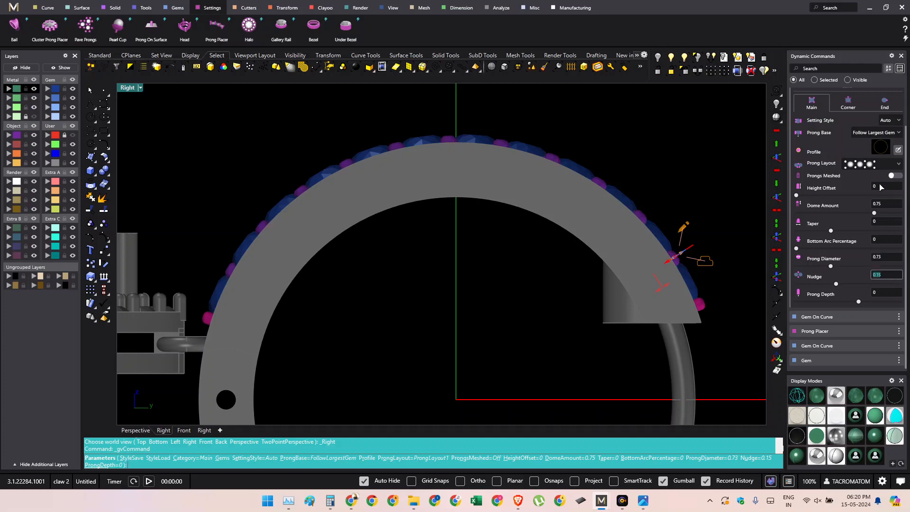
{"action": "key", "text": "Tab"}
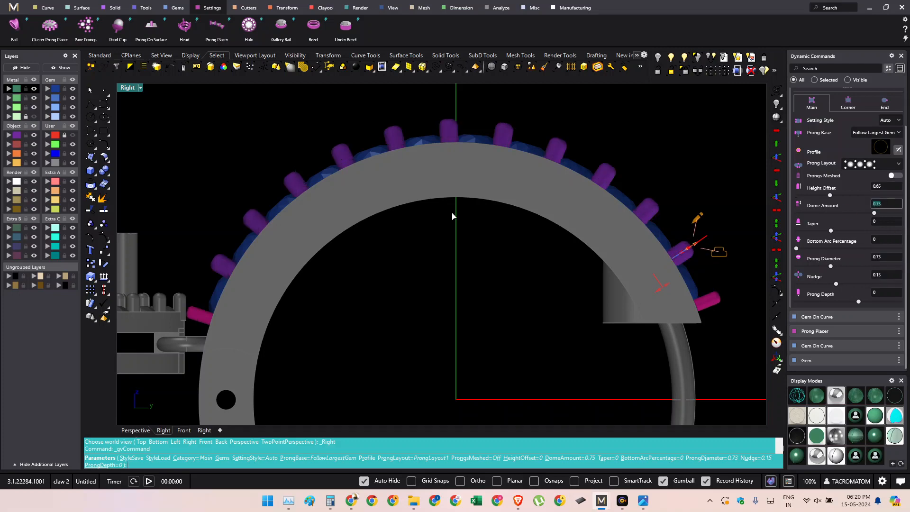
{"action": "scroll", "coordinate": [454, 214], "scroll_direction": "down", "scroll_amount": 4}
{"action": "right_click_drag", "start_coordinate": [463, 216], "coordinate": [459, 198]}
{"action": "right_click_drag", "start_coordinate": [339, 238], "coordinate": [429, 287], "text": "ctrl+shift"}
{"action": "right_click", "coordinate": [429, 288]}
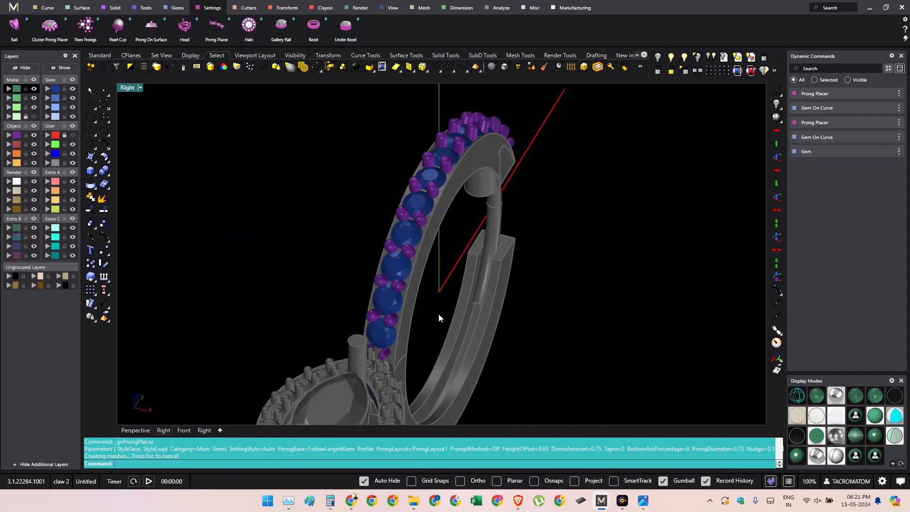
- Ungroup the new prongs on the hoop so they can be selected individually
{"action": "key", "text": "ctrl+F2"}
{"action": "scroll", "coordinate": [394, 225], "scroll_direction": "up", "scroll_amount": 4}
{"action": "right_click_drag", "start_coordinate": [394, 224], "coordinate": [581, 271]}
{"action": "key", "text": "ctrl+F3"}
{"action": "scroll", "coordinate": [498, 269], "scroll_direction": "up", "scroll_amount": 2}
{"action": "scroll", "coordinate": [325, 280], "scroll_direction": "up", "scroll_amount": 4}
{"action": "left_click", "coordinate": [328, 270]}
{"action": "scroll", "coordinate": [328, 270], "scroll_direction": "down", "scroll_amount": 4}
{"action": "right_click_drag", "start_coordinate": [341, 265], "coordinate": [358, 248]}
{"action": "key", "text": "ctrl+shift+g"}
{"action": "key", "text": "ctrl+shift+g"}
{"action": "key", "text": "ctrl+shift+g"}
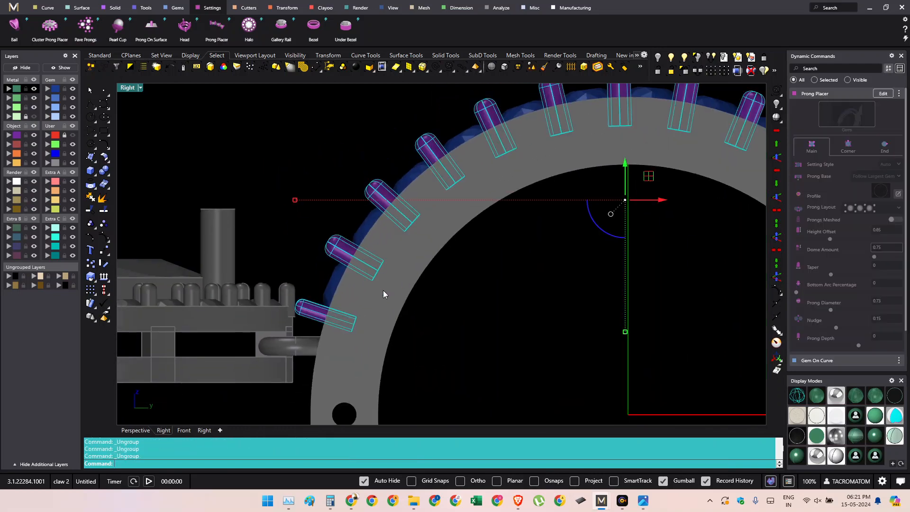
- Replace the end prong pair beside the jump ring with a copy of the neighbouring pair mirrored across the last diamond
{"action": "left_click_drag", "start_coordinate": [332, 328], "coordinate": [292, 313]}
{"action": "right_click_drag", "start_coordinate": [334, 294], "coordinate": [330, 304]}
{"action": "left_click_drag", "start_coordinate": [319, 270], "coordinate": [318, 278]}
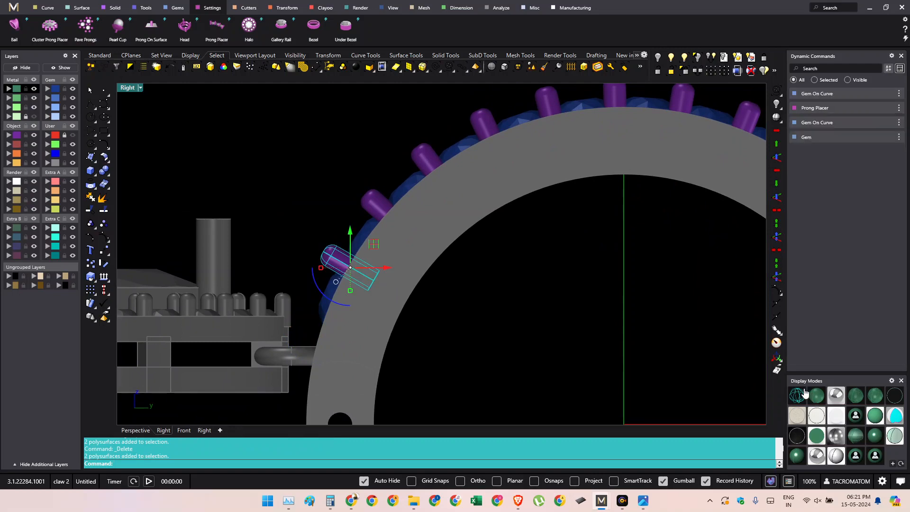
{"action": "type", "text": "mm"}
{"action": "key", "text": "Return"}
{"action": "scroll", "coordinate": [341, 280], "scroll_direction": "up", "scroll_amount": 6}
{"action": "left_click", "coordinate": [406, 313]}
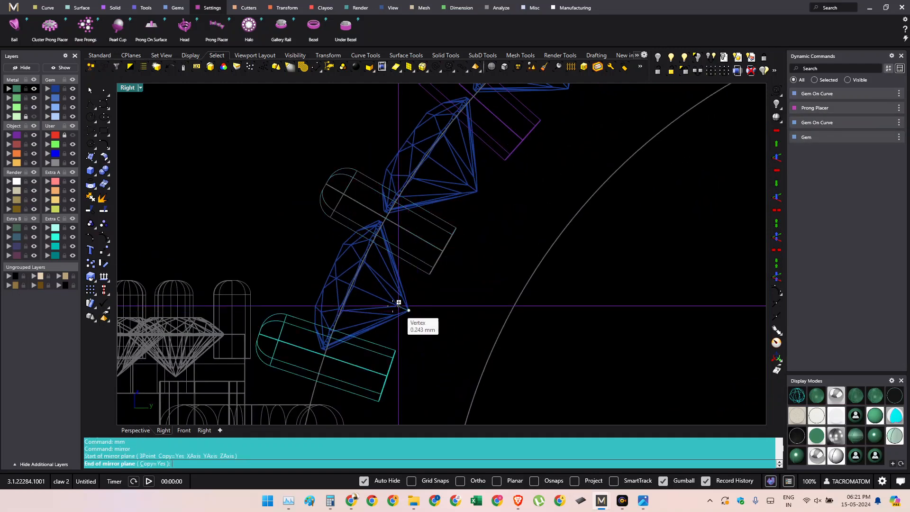
{"action": "left_click", "coordinate": [393, 305]}
- Delete the last prong pair at the hoop's clasp end and select the pair next to it
{"action": "scroll", "coordinate": [382, 298], "scroll_direction": "down", "scroll_amount": 11}
{"action": "scroll", "coordinate": [731, 279], "scroll_direction": "up", "scroll_amount": 4}
{"action": "right_click_drag", "start_coordinate": [732, 279], "coordinate": [525, 295]}
{"action": "scroll", "coordinate": [630, 293], "scroll_direction": "up", "scroll_amount": 2}
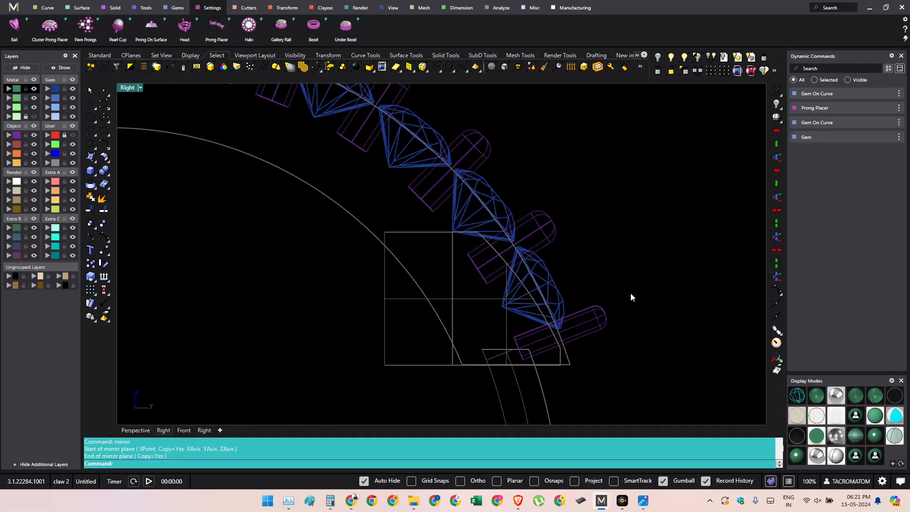
{"action": "left_click", "coordinate": [562, 332]}
{"action": "scroll", "coordinate": [561, 337], "scroll_direction": "up", "scroll_amount": 2}
{"action": "key", "text": "Delete"}
{"action": "scroll", "coordinate": [530, 170], "scroll_direction": "up", "scroll_amount": 3}
{"action": "scroll", "coordinate": [450, 323], "scroll_direction": "up", "scroll_amount": 4}
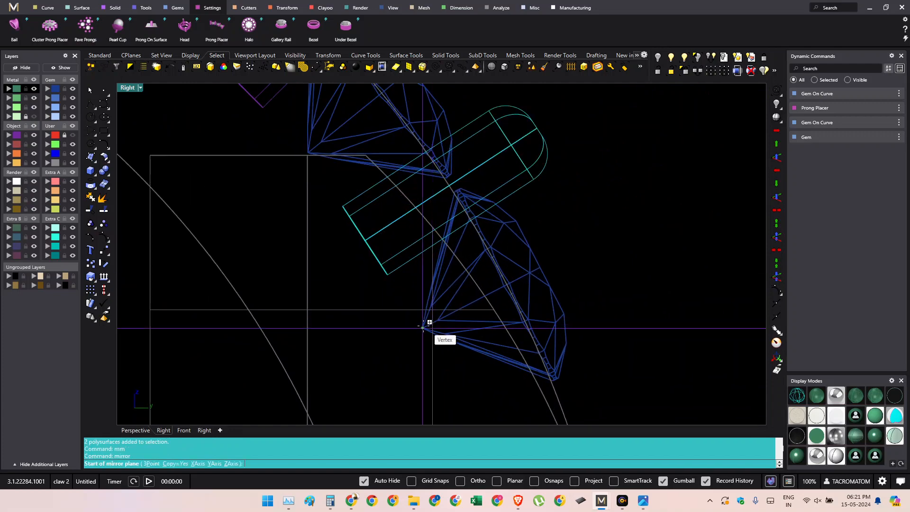
- Try to mirror the selected prong pair across the last diamond at the clasp end
{"action": "left_click", "coordinate": [423, 326]}
{"action": "key", "text": "alt"}
{"action": "left_click", "coordinate": [525, 273]}
{"action": "scroll", "coordinate": [571, 264], "scroll_direction": "down", "scroll_amount": 12}
{"action": "key", "text": "ctrl+z"}
{"action": "scroll", "coordinate": [511, 263], "scroll_direction": "up", "scroll_amount": 10}
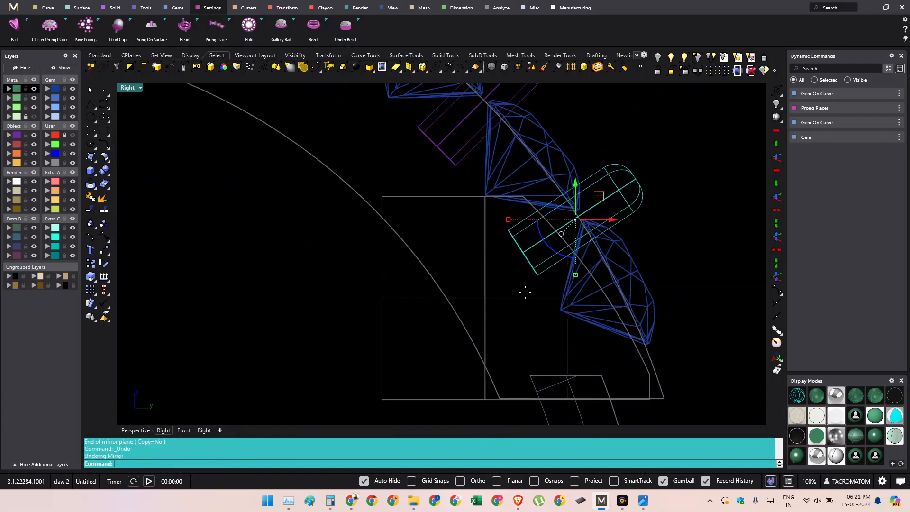
{"action": "key", "text": "Return"}
{"action": "left_click", "coordinate": [570, 315]}
{"action": "type", "text": "c"}
{"action": "key", "text": "Return"}
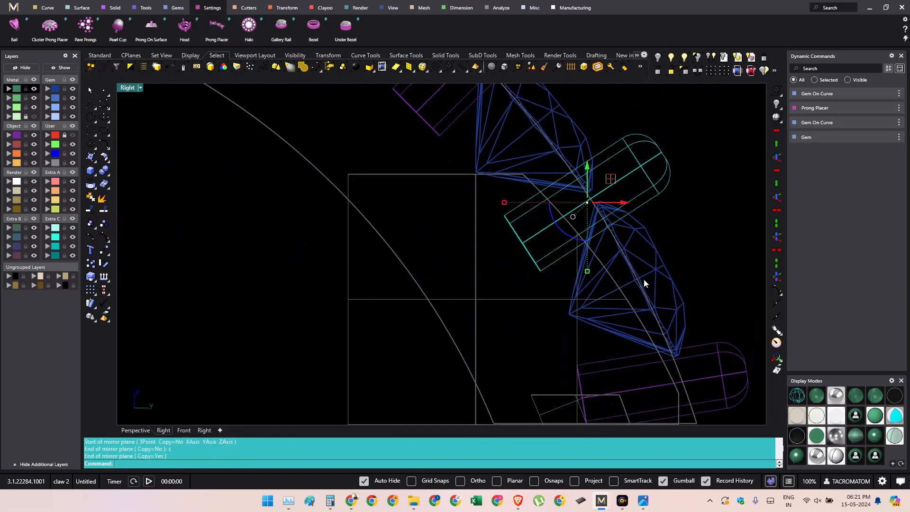
{"action": "key", "text": "alt"}
{"action": "scroll", "coordinate": [617, 304], "scroll_direction": "up", "scroll_amount": 2}
{"action": "left_click", "coordinate": [654, 267]}
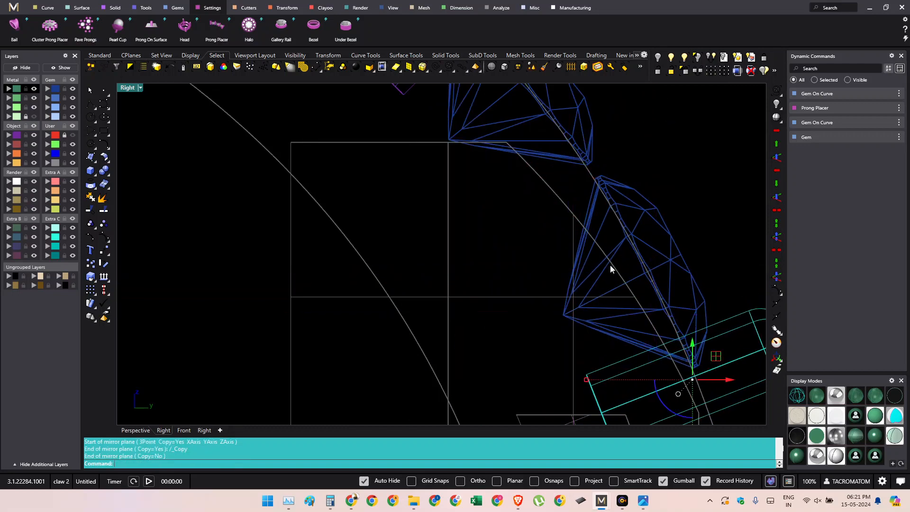
{"action": "scroll", "coordinate": [577, 266], "scroll_direction": "down", "scroll_amount": 14}
{"action": "key", "text": "ctrl+z"}
- Mirror a copy of the selected prong pair across the clasp-end diamond, starting the plane at its culet
{"action": "scroll", "coordinate": [576, 269], "scroll_direction": "up", "scroll_amount": 16}
{"action": "key", "text": "Return"}
{"action": "left_click", "coordinate": [642, 320]}
{"action": "type", "text": "c"}
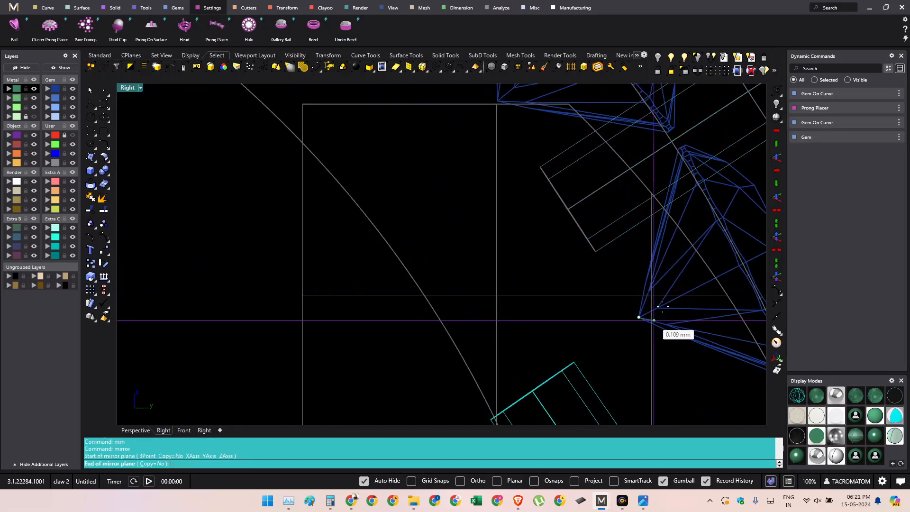
{"action": "key", "text": "Return"}
{"action": "scroll", "coordinate": [493, 315], "scroll_direction": "up", "scroll_amount": 3}
{"action": "left_click", "coordinate": [530, 272]}
{"action": "scroll", "coordinate": [595, 261], "scroll_direction": "down", "scroll_amount": 12}
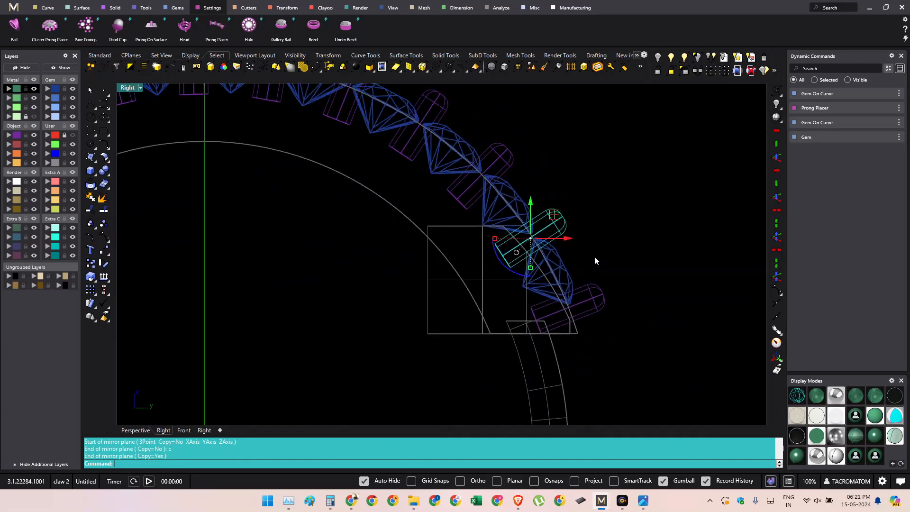
- Display the view shaded and group all the hoop's new prongs
{"action": "left_click", "coordinate": [435, 67]}
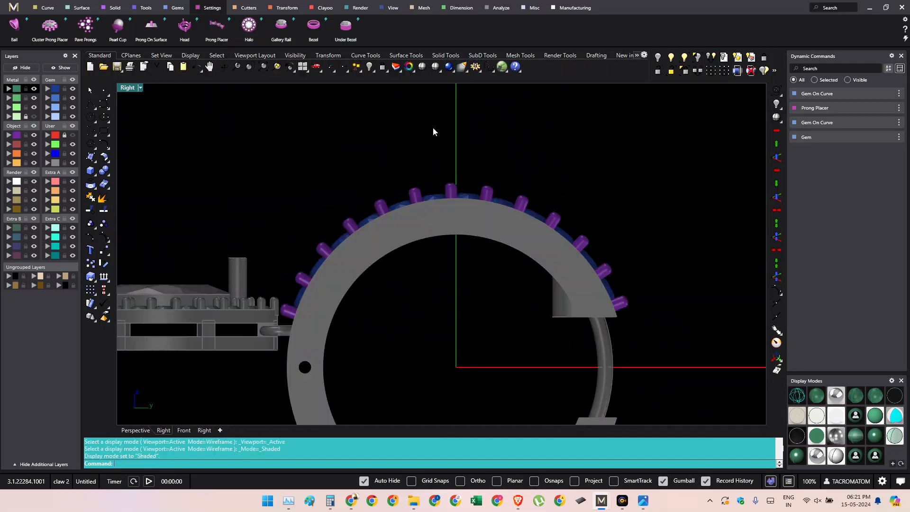
{"action": "mouse_move", "coordinate": [434, 132]}
{"action": "right_mouse_down", "text": "ctrl+shift"}
{"action": "mouse_move", "coordinate": [524, 272]}
{"action": "mouse_move", "coordinate": [506, 270]}
{"action": "right_mouse_up", "text": "ctrl+shift"}
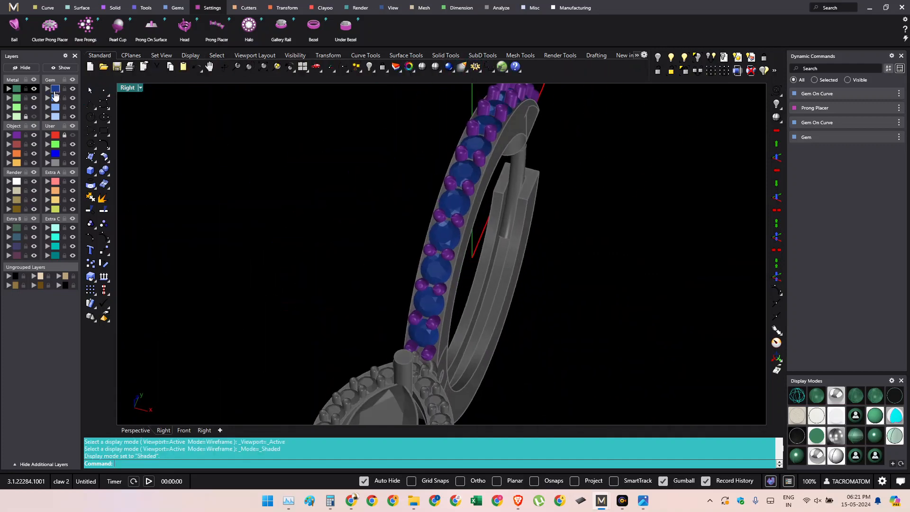
{"action": "left_click", "coordinate": [17, 136]}
{"action": "right_click_drag", "start_coordinate": [448, 282], "coordinate": [411, 266], "text": "ctrl+shift"}
{"action": "key", "text": "ctrl+g"}
{"action": "left_click", "coordinate": [482, 313]}
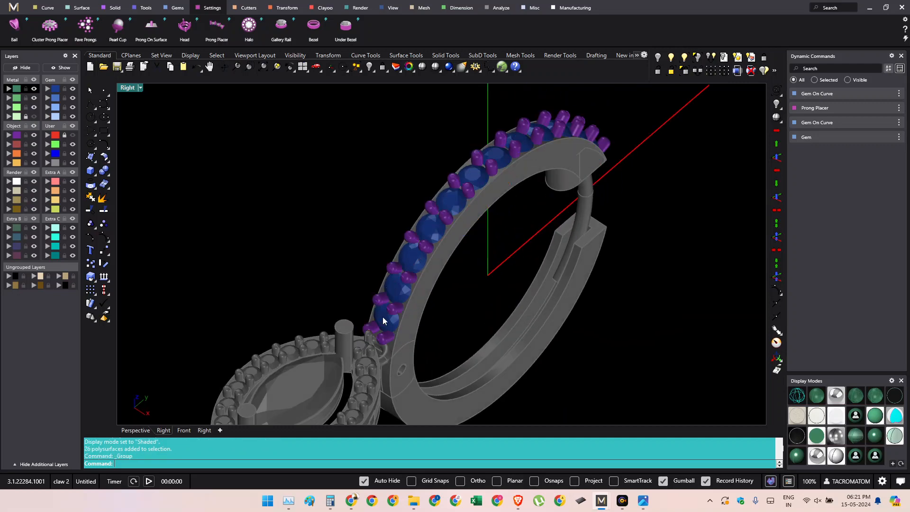
- Unlock all objects, select the hoop's diamonds and create gem cutters on them
{"action": "right_click_drag", "start_coordinate": [382, 319], "coordinate": [330, 278], "text": "ctrl+shift"}
{"action": "scroll", "coordinate": [330, 278], "scroll_direction": "up", "scroll_amount": 6}
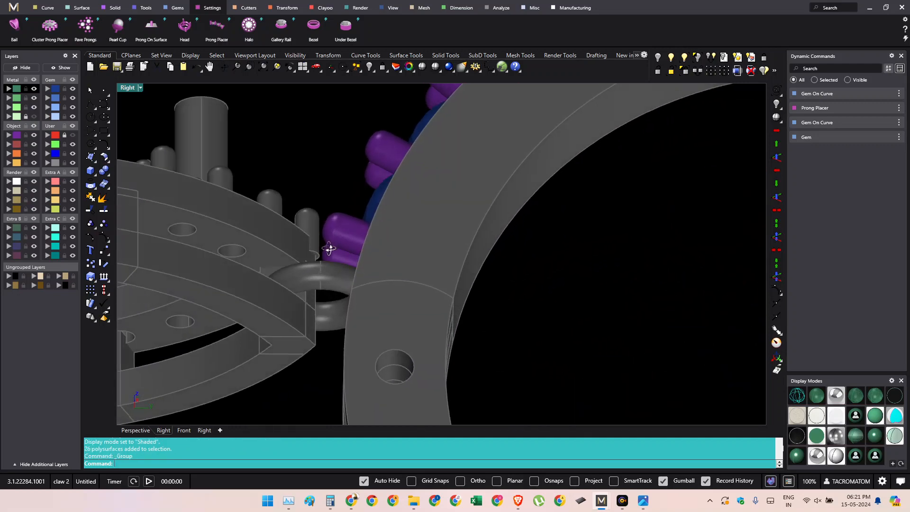
{"action": "right_click_drag", "start_coordinate": [382, 337], "coordinate": [348, 306], "text": "ctrl+shift"}
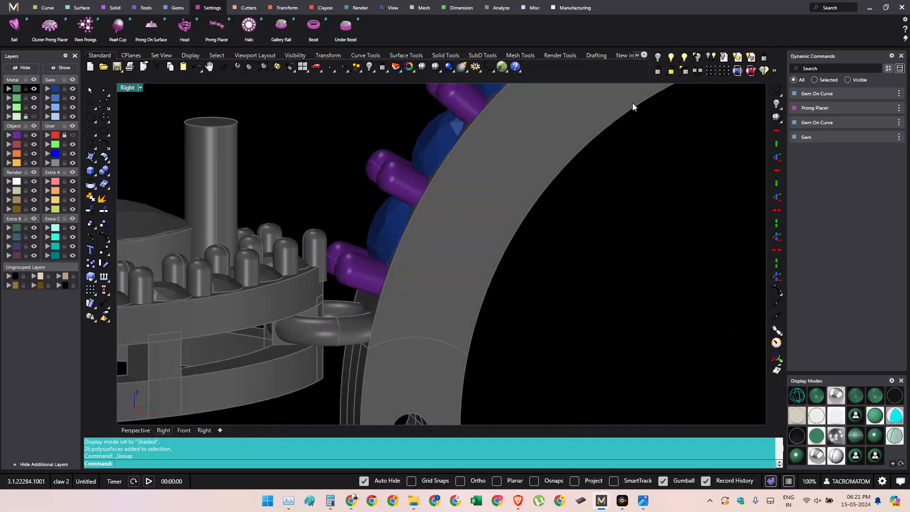
{"action": "left_click", "coordinate": [660, 71]}
{"action": "scroll", "coordinate": [498, 216], "scroll_direction": "down", "scroll_amount": 5}
{"action": "right_click_drag", "start_coordinate": [479, 256], "coordinate": [493, 227], "text": "ctrl+shift"}
{"action": "right_click_drag", "start_coordinate": [634, 130], "coordinate": [496, 196]}
{"action": "scroll", "coordinate": [496, 195], "scroll_direction": "up", "scroll_amount": 5}
{"action": "left_click", "coordinate": [518, 178]}
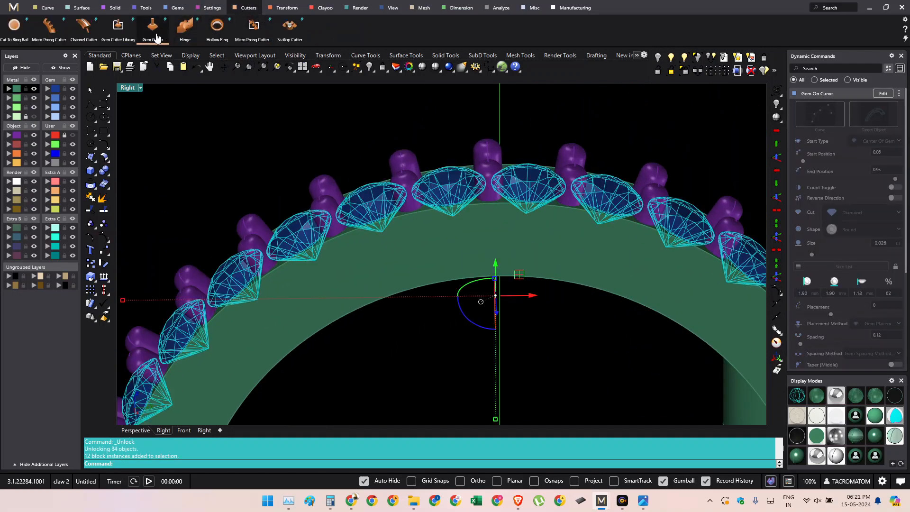
{"action": "left_click", "coordinate": [152, 27]}
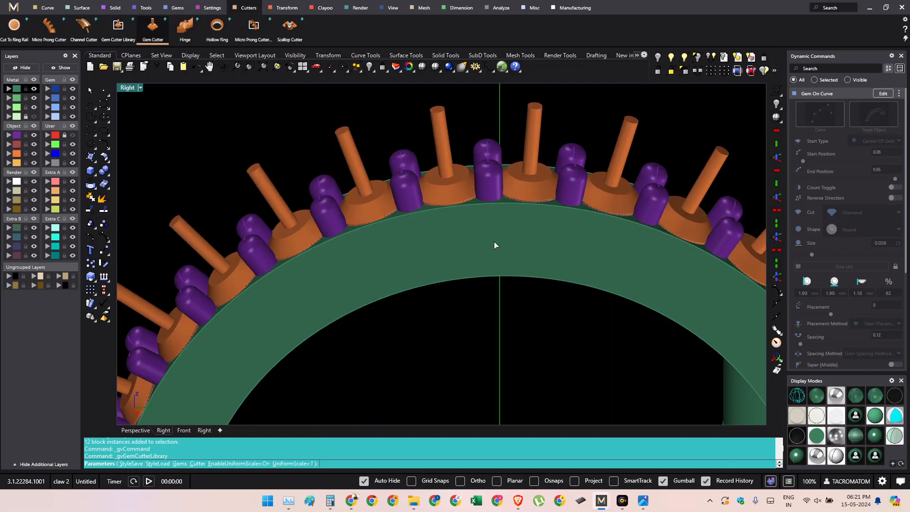
- Subtract the gem cutters from the hoop's upper half with Boolean Difference
{"action": "scroll", "coordinate": [530, 218], "scroll_direction": "down", "scroll_amount": 4}
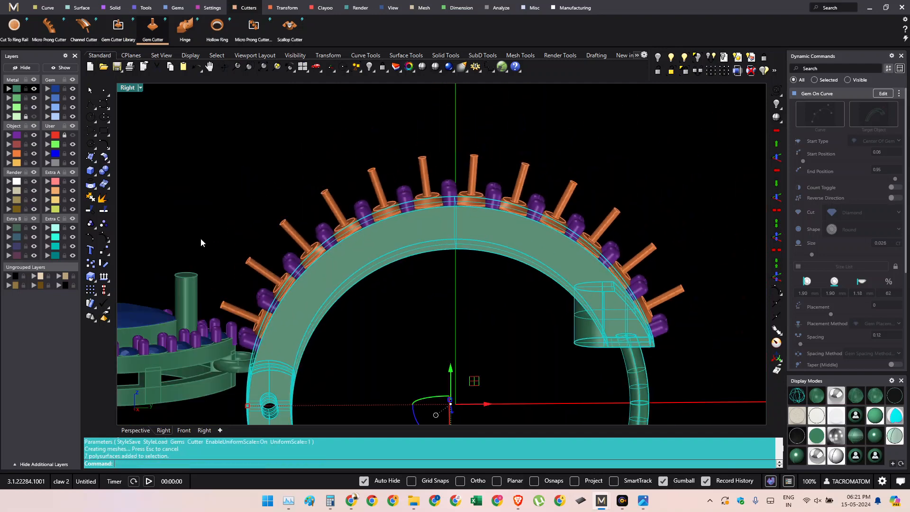
{"action": "left_click", "coordinate": [108, 176]}
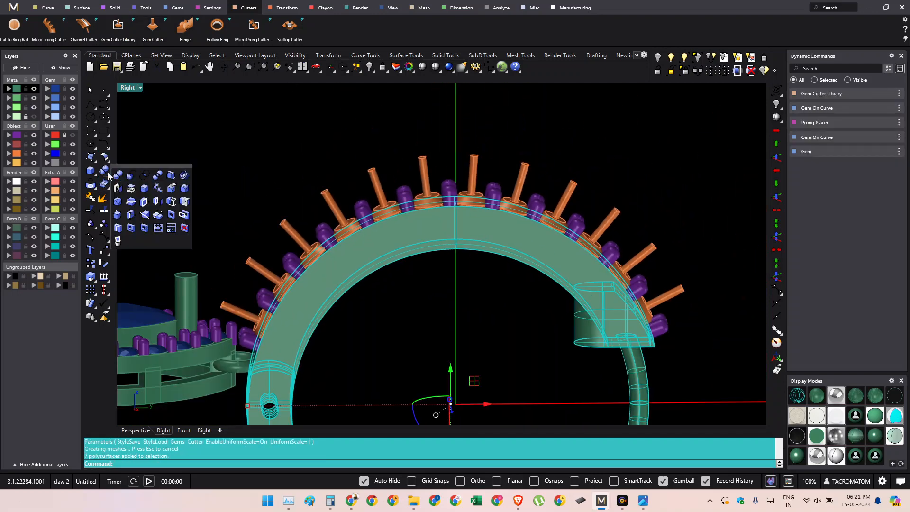
{"action": "left_click", "coordinate": [130, 176]}
{"action": "left_click", "coordinate": [379, 175]}
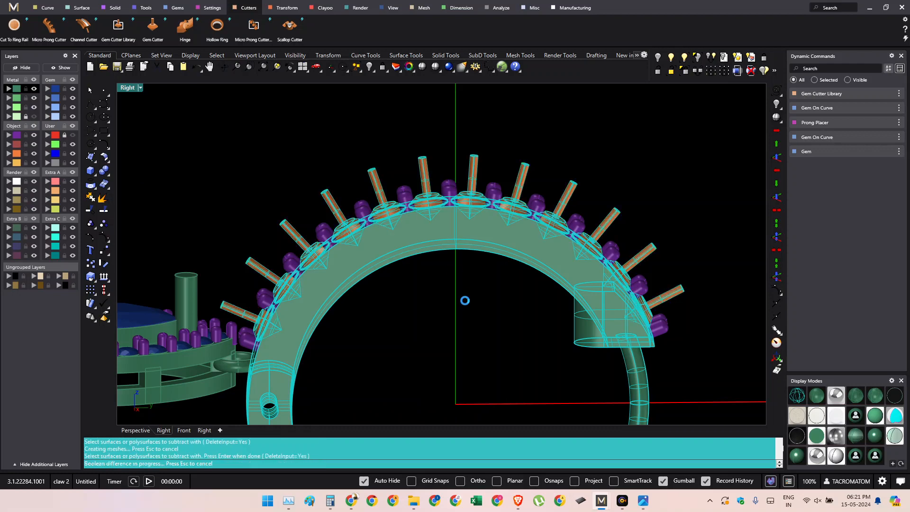
- Move the whole halo drop about 0.3 mm closer to the hoop
{"action": "mouse_move", "coordinate": [469, 300]}
{"action": "right_mouse_down"}
{"action": "mouse_move", "coordinate": [360, 315]}
{"action": "mouse_move", "coordinate": [353, 250]}
{"action": "right_mouse_up"}
{"action": "scroll", "coordinate": [325, 285], "scroll_direction": "up", "scroll_amount": 5}
{"action": "left_click", "coordinate": [310, 256]}
{"action": "key", "text": "F11"}
{"action": "scroll", "coordinate": [327, 254], "scroll_direction": "up", "scroll_amount": 8}
{"action": "left_click", "coordinate": [357, 264]}
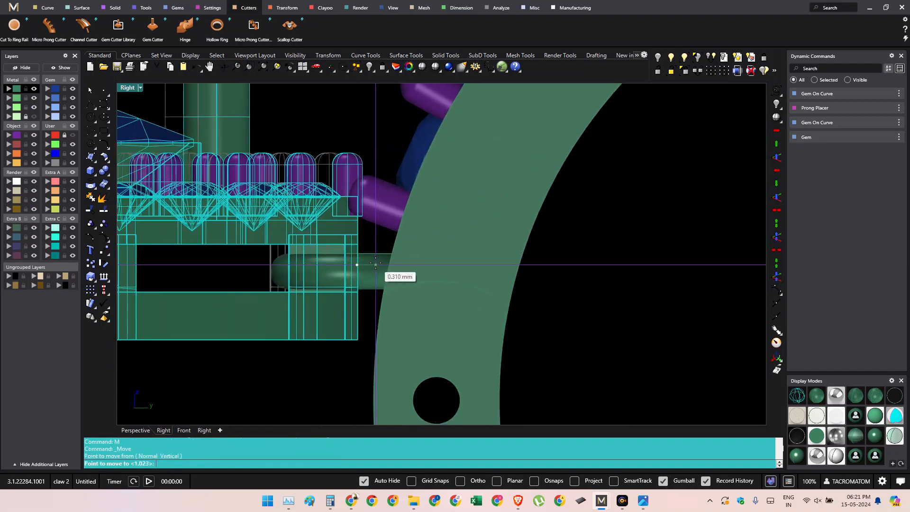
{"action": "left_click", "coordinate": [308, 352]}
- Lock everything except the drop's end post at the jump ring and offset a line on its outer edge inward by 0.8 mm
{"action": "scroll", "coordinate": [323, 266], "scroll_direction": "up", "scroll_amount": 3}
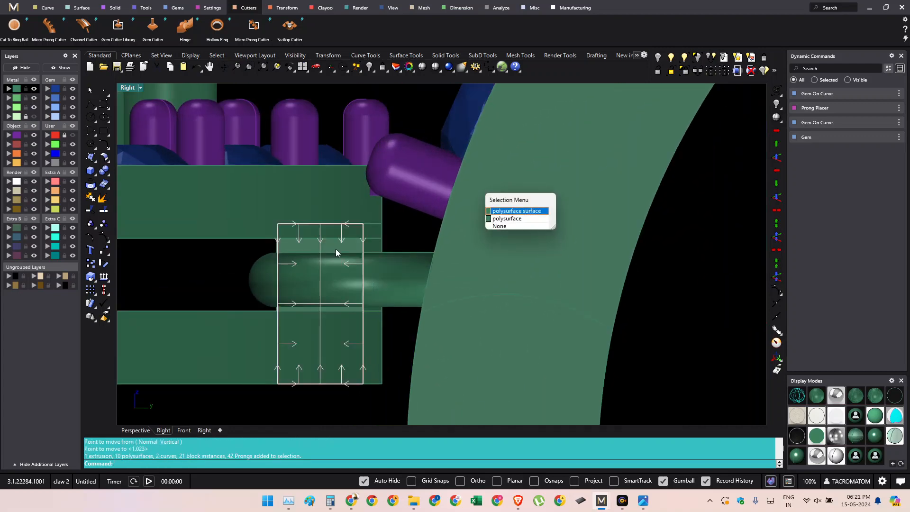
{"action": "left_click", "coordinate": [500, 219]}
{"action": "right_click_drag", "start_coordinate": [424, 249], "coordinate": [478, 187], "text": "ctrl+shift"}
{"action": "left_click", "coordinate": [684, 71]}
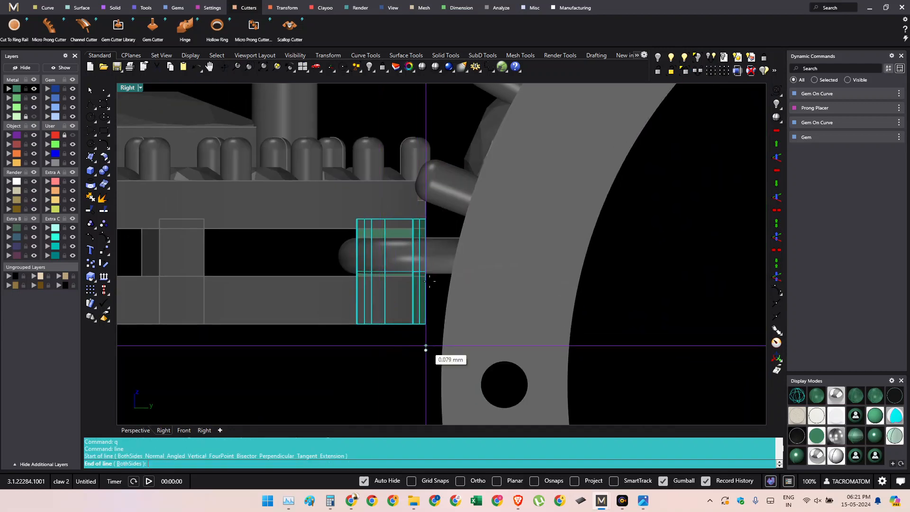
{"action": "right_click_drag", "start_coordinate": [391, 167], "coordinate": [410, 148]}
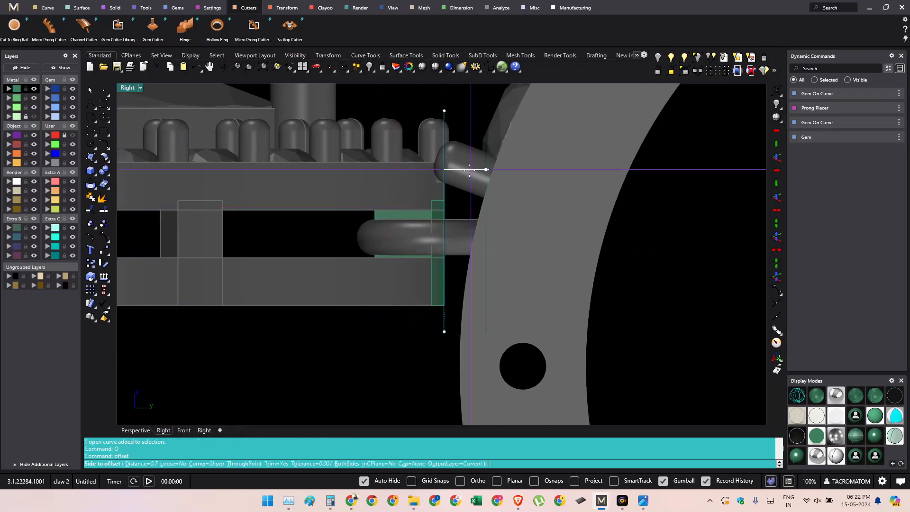
{"action": "right_click_drag", "start_coordinate": [406, 185], "coordinate": [383, 214]}
{"action": "type", "text": "."}
{"action": "left_click", "coordinate": [371, 186]}
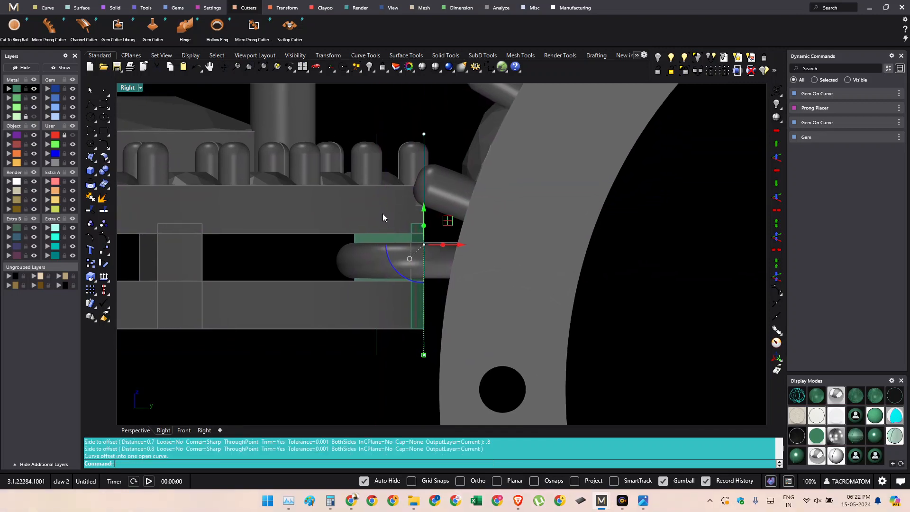
- Wirecut the end post along the offset line to remove its inner part, and delete the cutting lines
{"action": "key", "text": "Return"}
{"action": "left_click", "coordinate": [397, 257]}
{"action": "key", "text": "Return"}
{"action": "key", "text": "Return"}
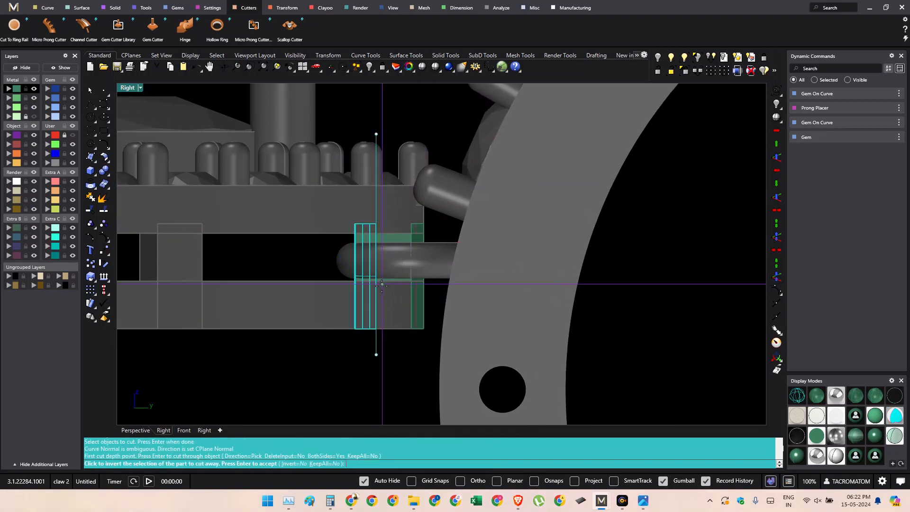
{"action": "right_click_drag", "start_coordinate": [386, 287], "coordinate": [424, 305], "text": "ctrl+shift"}
{"action": "key", "text": "Delete"}
- Unlock all objects and check the jump ring's fit between the drop and the hoop
{"action": "scroll", "coordinate": [428, 255], "scroll_direction": "down", "scroll_amount": 6}
{"action": "scroll", "coordinate": [431, 286], "scroll_direction": "up", "scroll_amount": 4}
{"action": "scroll", "coordinate": [383, 254], "scroll_direction": "up", "scroll_amount": 4}
{"action": "key", "text": "ctrl+alt+l"}
{"action": "scroll", "coordinate": [412, 277], "scroll_direction": "down", "scroll_amount": 4}
{"action": "left_click", "coordinate": [422, 277]}
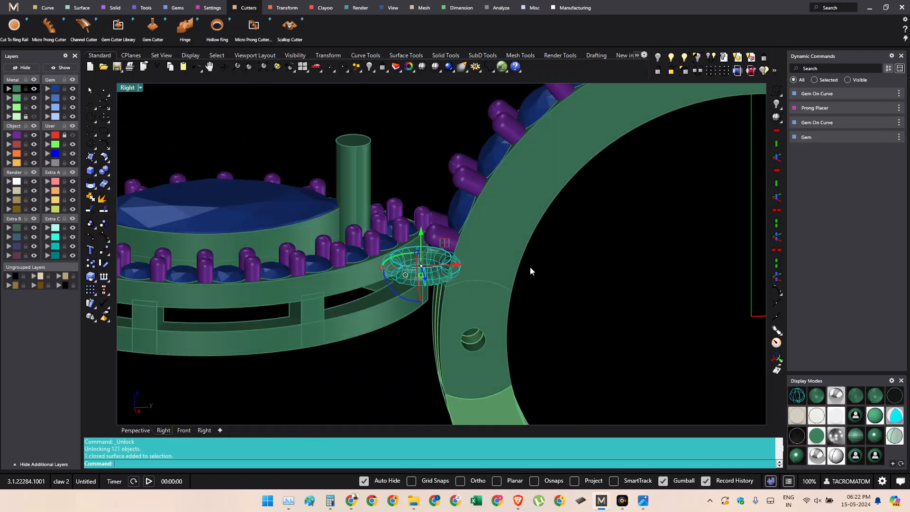
{"action": "left_click", "coordinate": [532, 271]}
- Try to rotate the halo drop about its upper tip in the top view
{"action": "scroll", "coordinate": [374, 215], "scroll_direction": "down", "scroll_amount": 6}
{"action": "right_click_drag", "start_coordinate": [373, 216], "coordinate": [484, 272], "text": "ctrl+shift"}
{"action": "key", "text": "ctrl+F1"}
{"action": "left_click", "coordinate": [484, 273]}
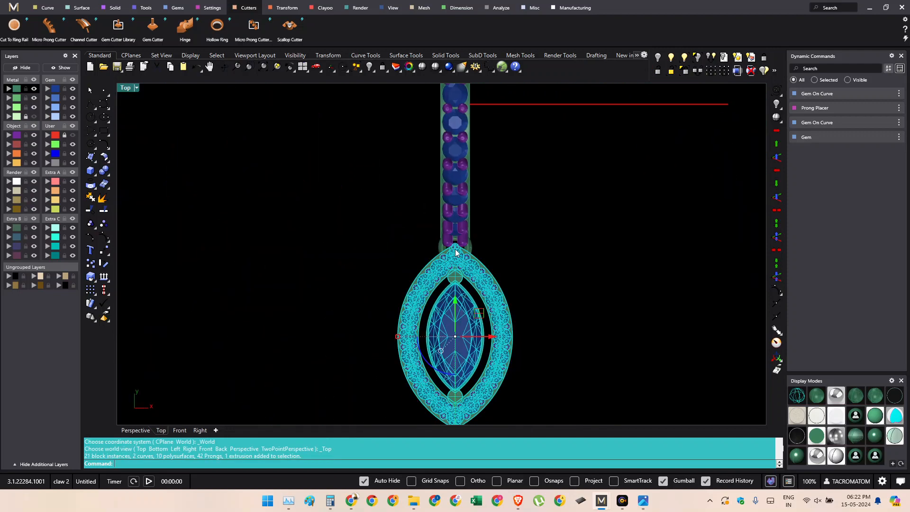
{"action": "scroll", "coordinate": [457, 249], "scroll_direction": "up", "scroll_amount": 4}
{"action": "type", "text": "rr"}
{"action": "key", "text": "Return"}
{"action": "left_click", "coordinate": [547, 315]}
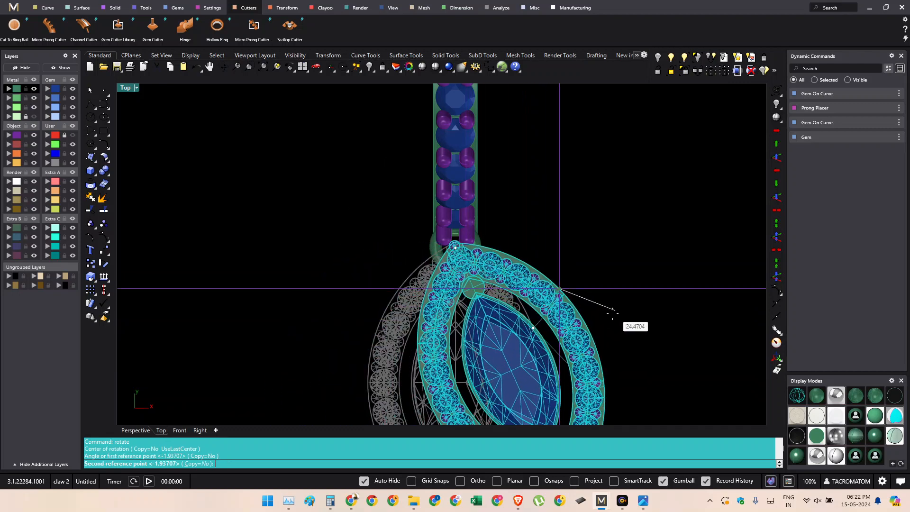
{"action": "scroll", "coordinate": [502, 339], "scroll_direction": "down", "scroll_amount": 4}
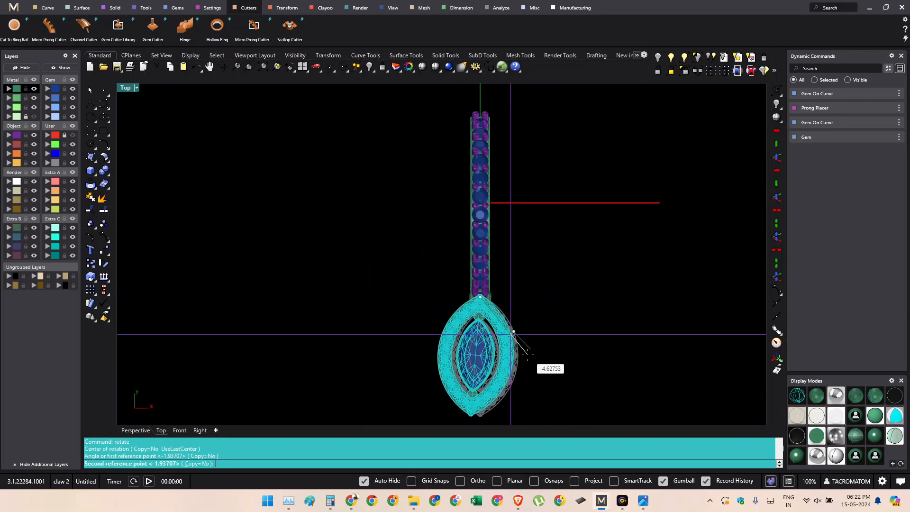
{"action": "right_click_drag", "start_coordinate": [609, 364], "coordinate": [416, 218], "text": "ctrl+shift"}
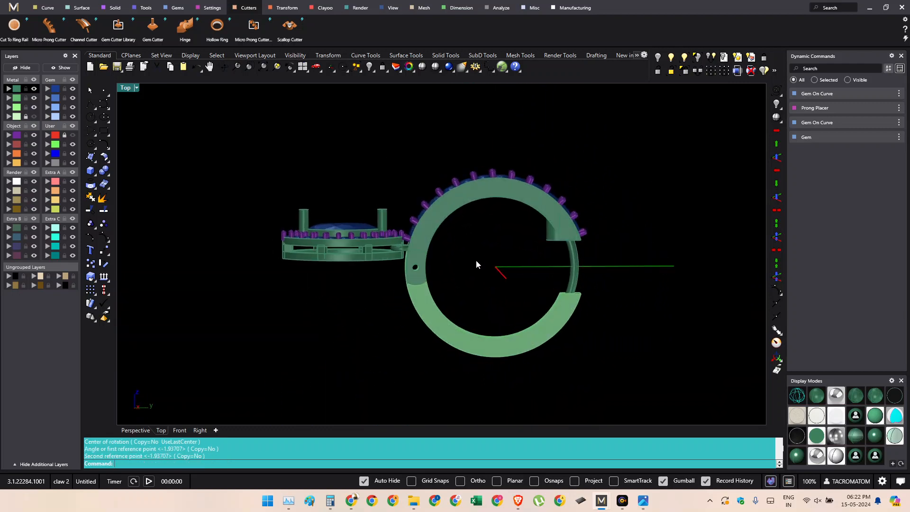
- Ungroup the hoop's lower half and try to swing it open about the hinge hole's centre in the right view
{"action": "right_click_drag", "start_coordinate": [530, 362], "coordinate": [551, 352], "text": "ctrl+shift"}
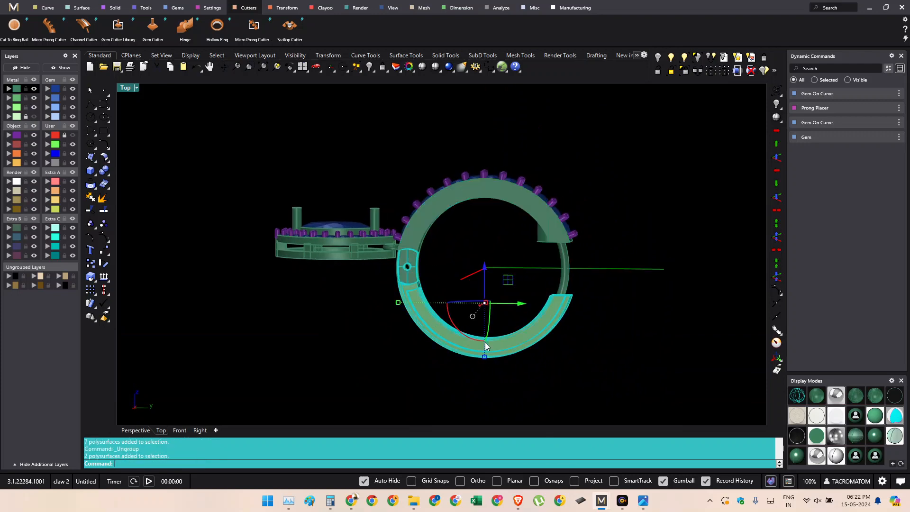
{"action": "key", "text": "ctrl+F3"}
{"action": "scroll", "coordinate": [410, 281], "scroll_direction": "up", "scroll_amount": 15}
{"action": "type", "text": "rr"}
{"action": "key", "text": "space"}
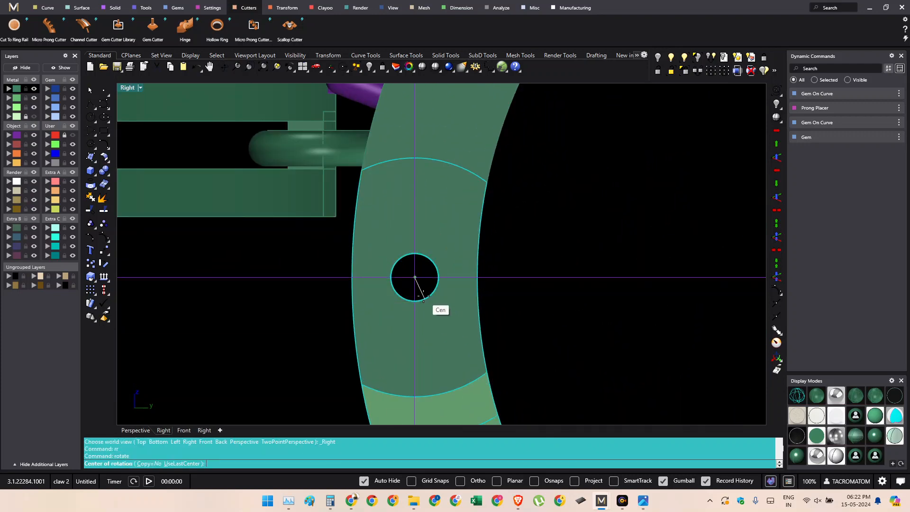
{"action": "scroll", "coordinate": [429, 287], "scroll_direction": "down", "scroll_amount": 10}
{"action": "right_click_drag", "start_coordinate": [545, 327], "coordinate": [432, 267]}
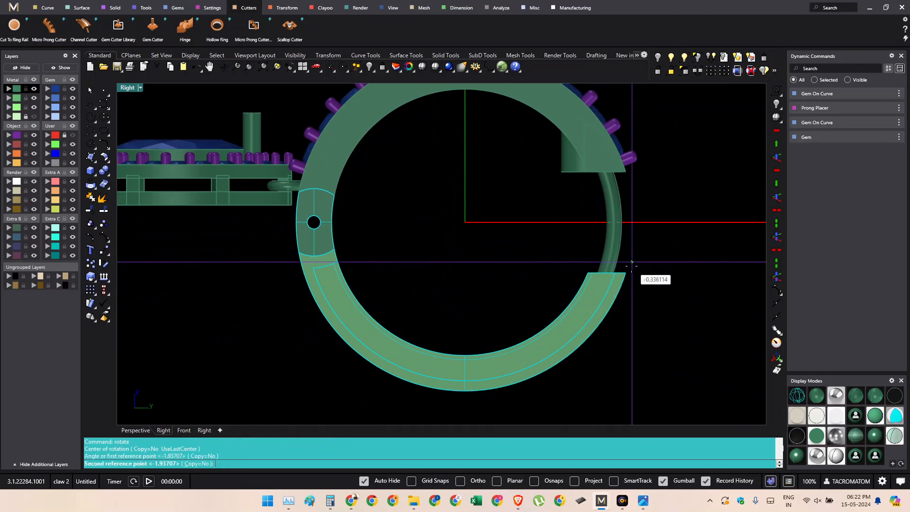
{"action": "left_click", "coordinate": [590, 394]}
{"action": "right_click_drag", "start_coordinate": [640, 281], "coordinate": [657, 385], "text": "ctrl+shift"}
{"action": "right_click_drag", "start_coordinate": [583, 388], "coordinate": [562, 382], "text": "ctrl+shift"}
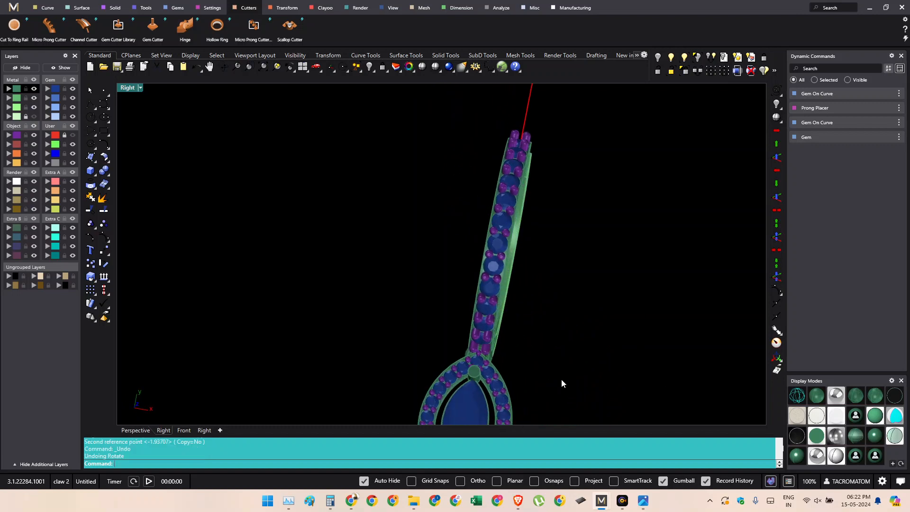
{"action": "key", "text": "F5"}
{"action": "scroll", "coordinate": [538, 345], "scroll_direction": "down", "scroll_amount": 2}
{"action": "right_click_drag", "start_coordinate": [538, 346], "coordinate": [394, 238], "text": "ctrl+shift"}
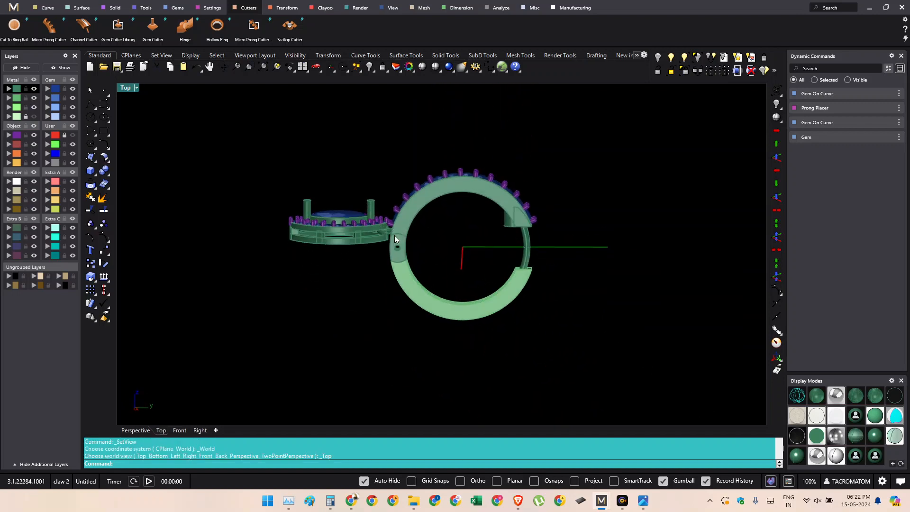
- Paste the copied catch plate and move it onto the open end of the hoop's lower half in the right view
{"action": "scroll", "coordinate": [461, 233], "scroll_direction": "up", "scroll_amount": 2}
{"action": "right_click_drag", "start_coordinate": [493, 254], "coordinate": [504, 275]}
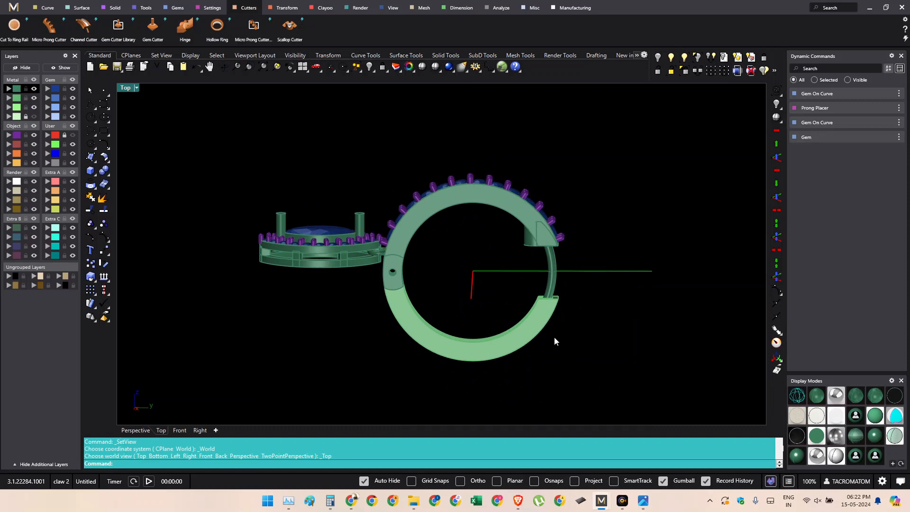
{"action": "right_click_drag", "start_coordinate": [556, 341], "coordinate": [582, 331], "text": "ctrl+shift"}
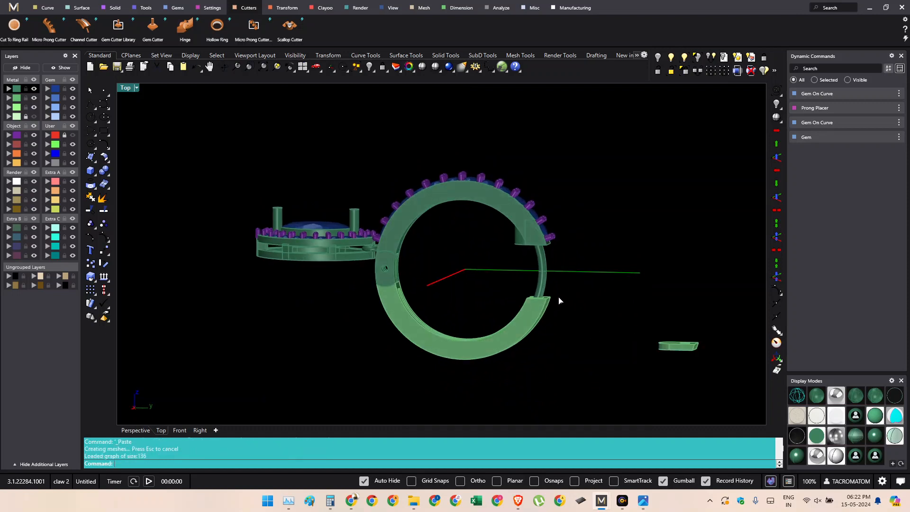
{"action": "scroll", "coordinate": [564, 304], "scroll_direction": "up", "scroll_amount": 4}
{"action": "key", "text": "F7"}
{"action": "right_click_drag", "start_coordinate": [751, 341], "coordinate": [581, 350]}
{"action": "type", "text": "m"}
{"action": "key", "text": "Return"}
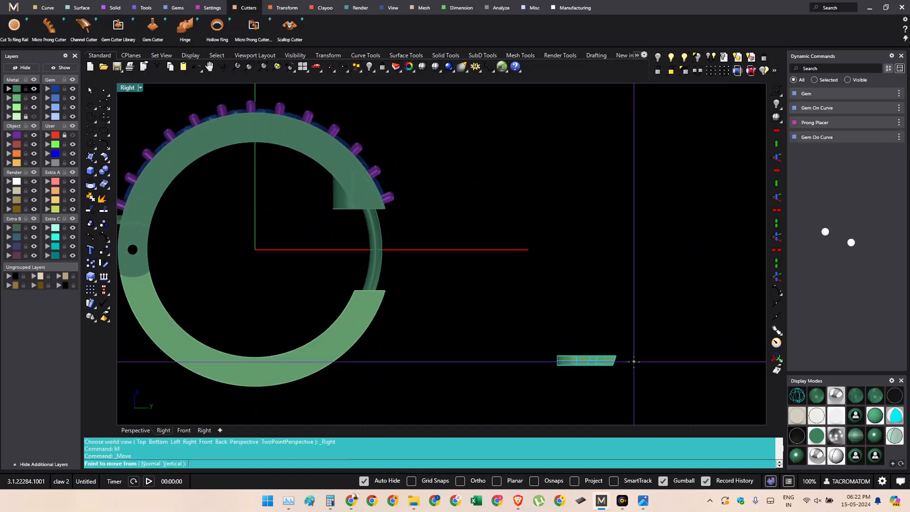
{"action": "left_click", "coordinate": [634, 361]}
{"action": "scroll", "coordinate": [424, 286], "scroll_direction": "up", "scroll_amount": 6}
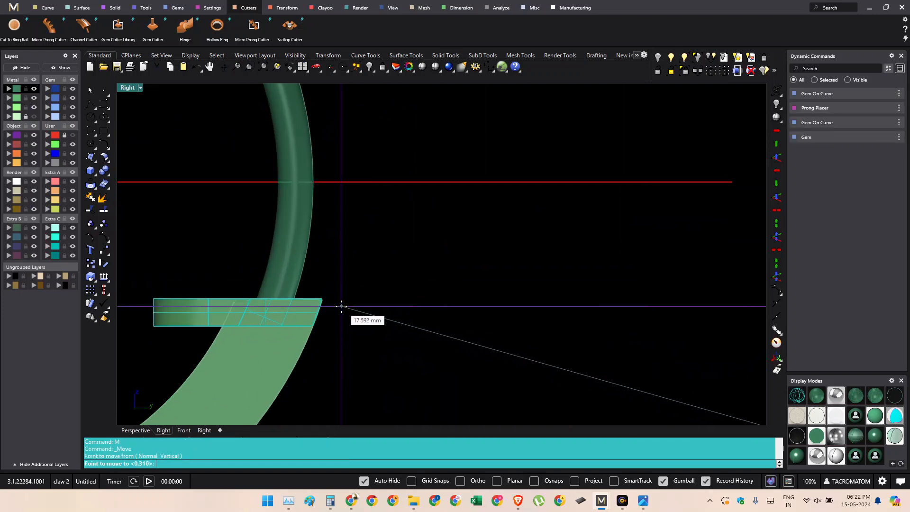
{"action": "left_click", "coordinate": [422, 301]}
- Lock every object except the catch plate so that only the plate stays editable
{"action": "right_click_drag", "start_coordinate": [300, 289], "coordinate": [493, 341]}
{"action": "scroll", "coordinate": [493, 341], "scroll_direction": "down", "scroll_amount": 4}
{"action": "right_click_drag", "start_coordinate": [493, 341], "coordinate": [491, 216]}
{"action": "left_click", "coordinate": [491, 215]}
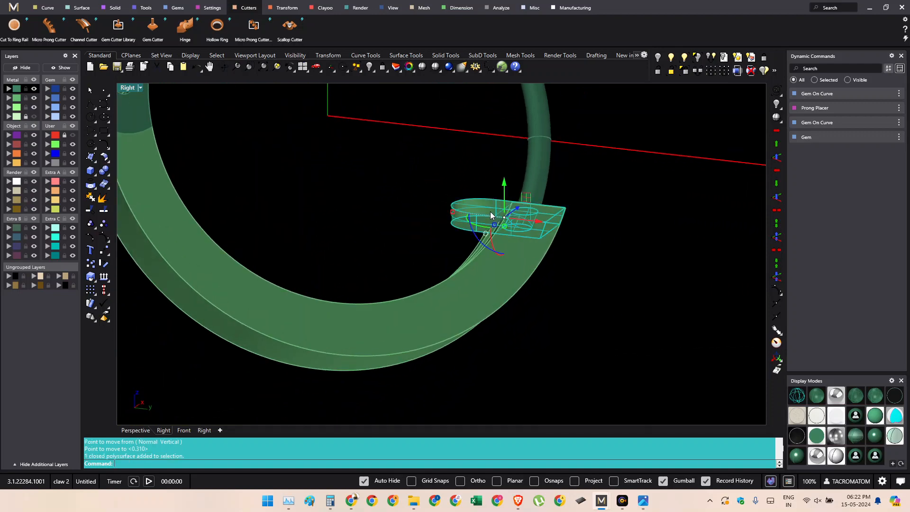
{"action": "left_click", "coordinate": [685, 72]}
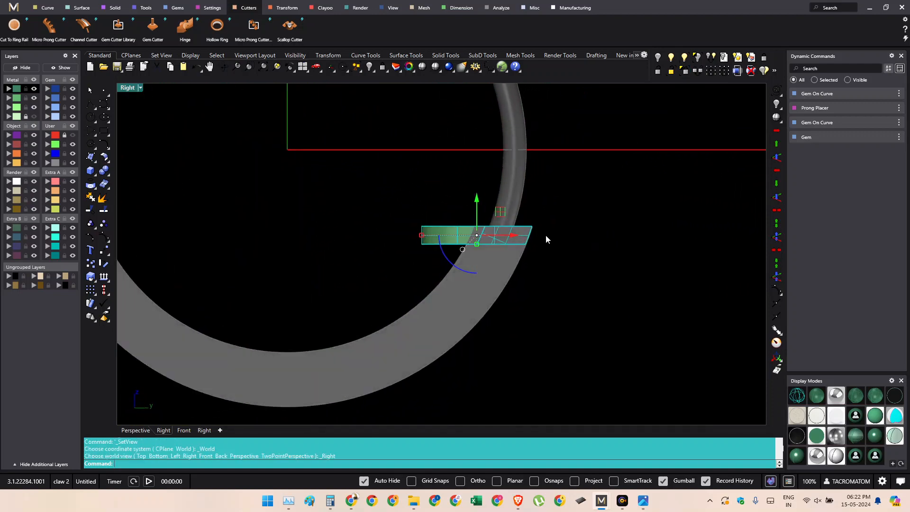
{"action": "right_click_drag", "start_coordinate": [482, 233], "coordinate": [467, 279], "text": "ctrl+shift"}
{"action": "left_click", "coordinate": [530, 293]}
{"action": "left_click", "coordinate": [685, 59]}
{"action": "key", "text": "Escape"}
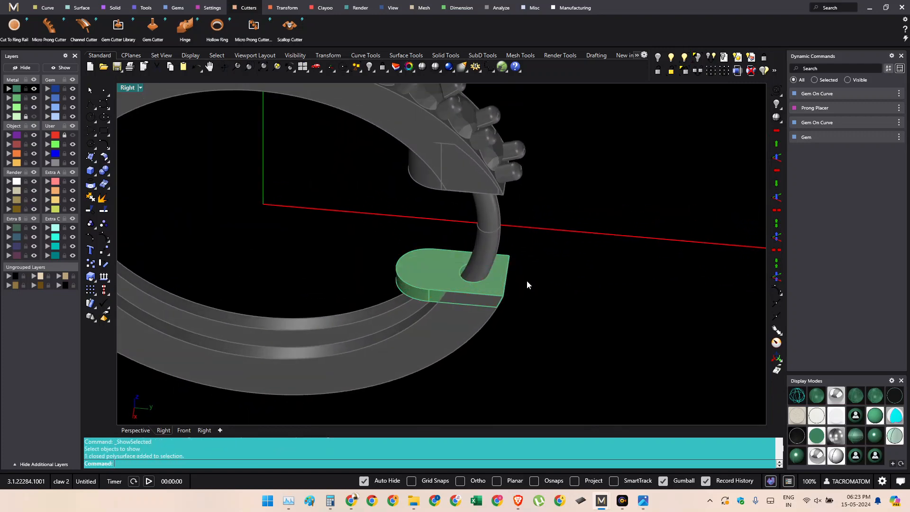
- Try to shift the plate's inner side edge horizontally in the right view, and undo the move
{"action": "right_click_drag", "start_coordinate": [527, 280], "coordinate": [490, 307], "text": "ctrl+shift"}
{"action": "left_click", "coordinate": [469, 293]}
{"action": "left_click", "coordinate": [592, 224]}
{"action": "scroll", "coordinate": [483, 256], "scroll_direction": "up", "scroll_amount": 4}
{"action": "left_click", "coordinate": [462, 279], "text": "ctrl+shift"}
{"action": "key", "text": "ctrl+F3"}
{"action": "left_click_drag", "start_coordinate": [494, 274], "coordinate": [468, 274]}
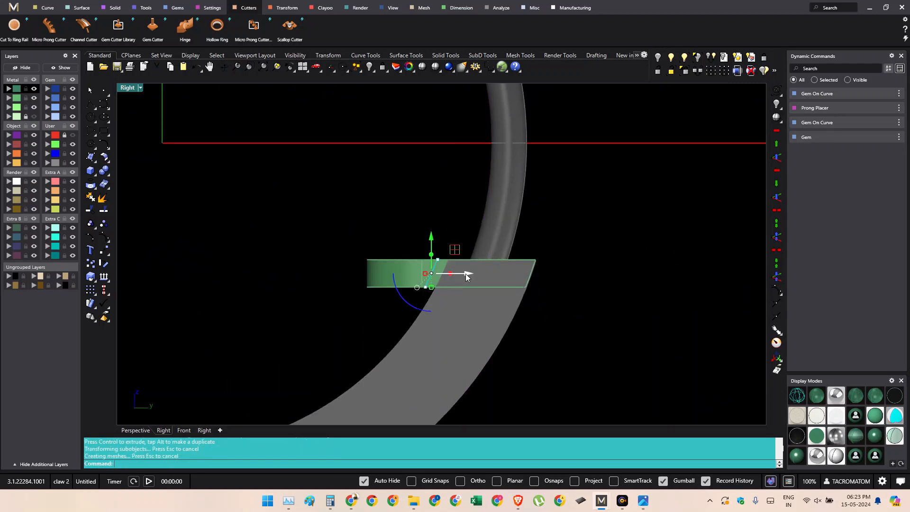
{"action": "key", "text": "Escape"}
{"action": "right_click_drag", "start_coordinate": [466, 259], "coordinate": [503, 334], "text": "ctrl+shift"}
{"action": "key", "text": "ctrl+z"}
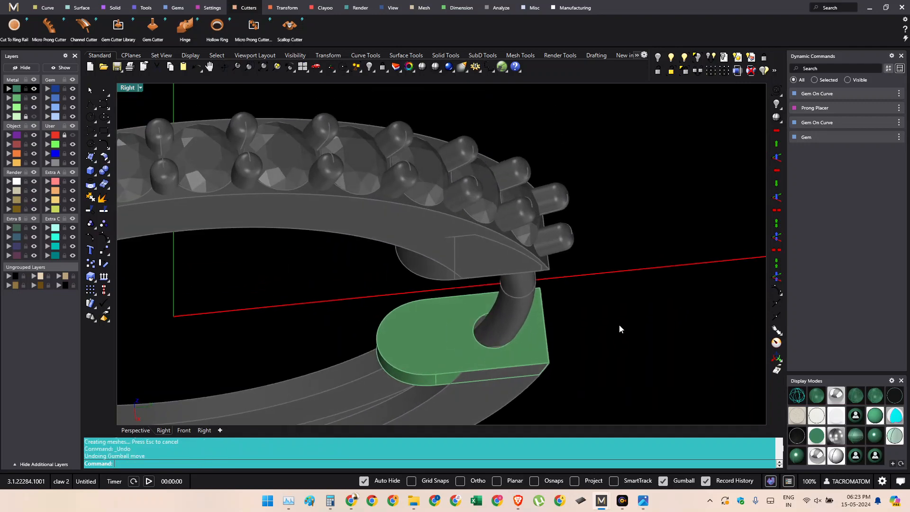
- Check the plate's fit around the post and unlock all objects
{"action": "left_click", "coordinate": [671, 72]}
{"action": "right_click_drag", "start_coordinate": [603, 293], "coordinate": [594, 230]}
{"action": "key", "text": "Escape"}
{"action": "scroll", "coordinate": [546, 238], "scroll_direction": "down", "scroll_amount": 6}
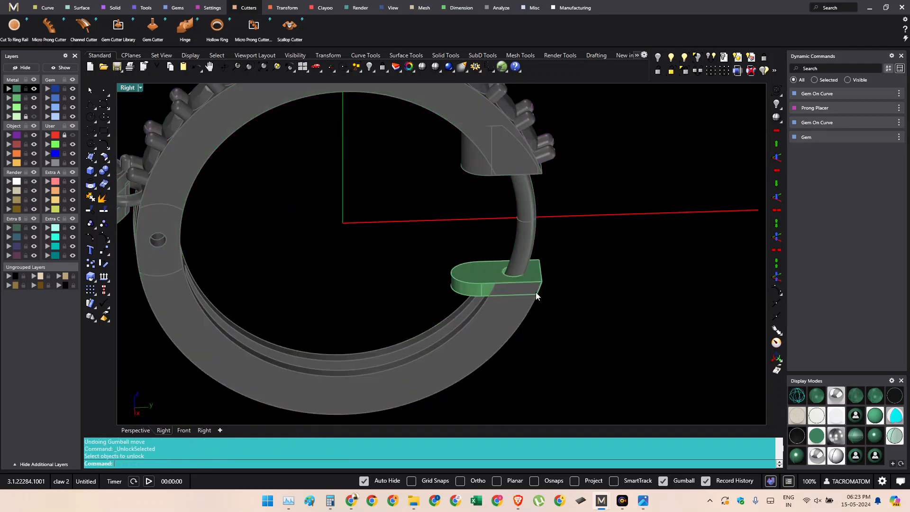
{"action": "right_click_drag", "start_coordinate": [536, 292], "coordinate": [576, 298]}
{"action": "scroll", "coordinate": [575, 271], "scroll_direction": "down", "scroll_amount": 4}
{"action": "left_click", "coordinate": [658, 72]}
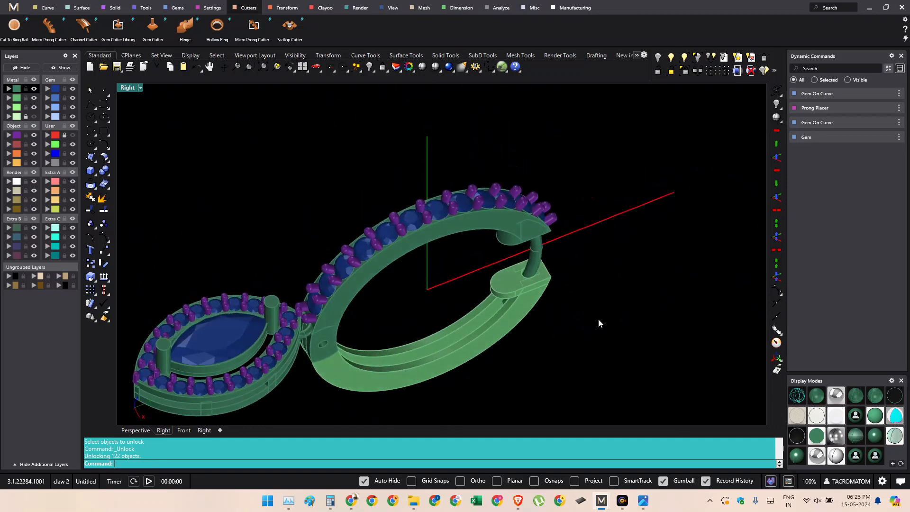